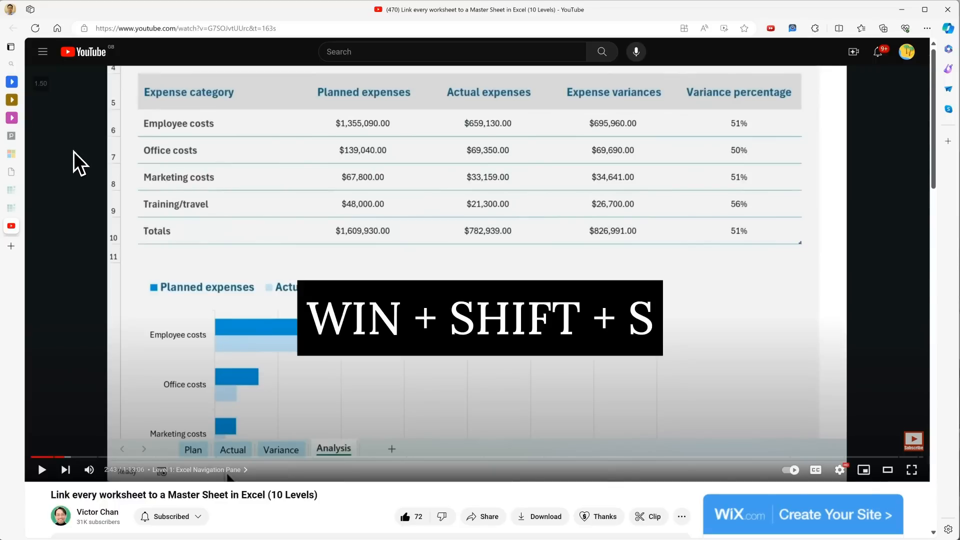
Step: Snip the expense table from Expense category through Expense variances in the paused video, and switch to the Excel workbook
key("super+shift+s")
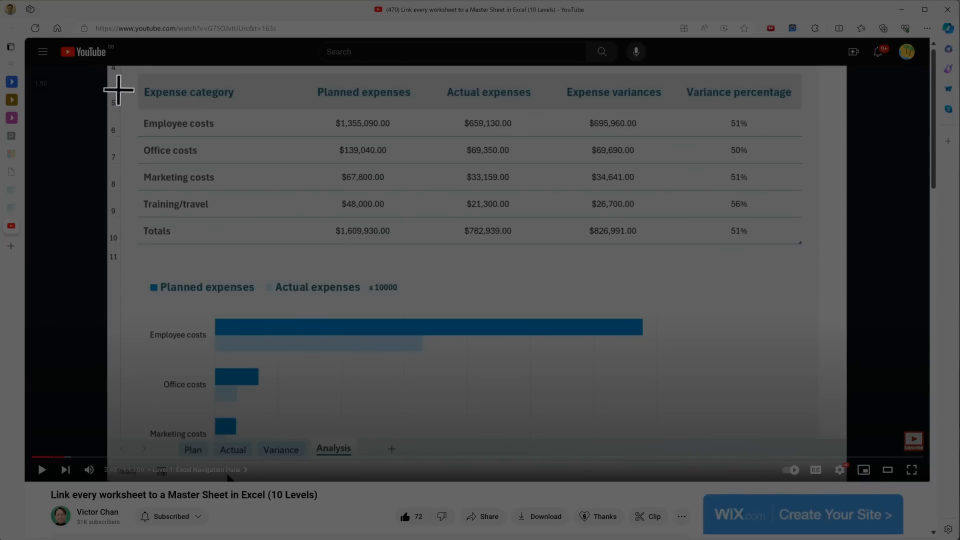
left_click_drag(132, 68, 671, 251)
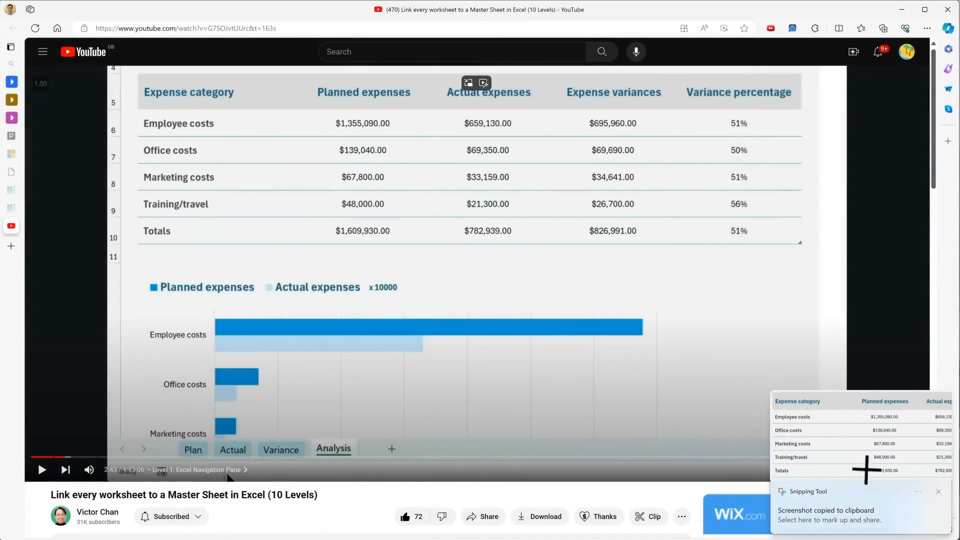
key("alt+Tab")
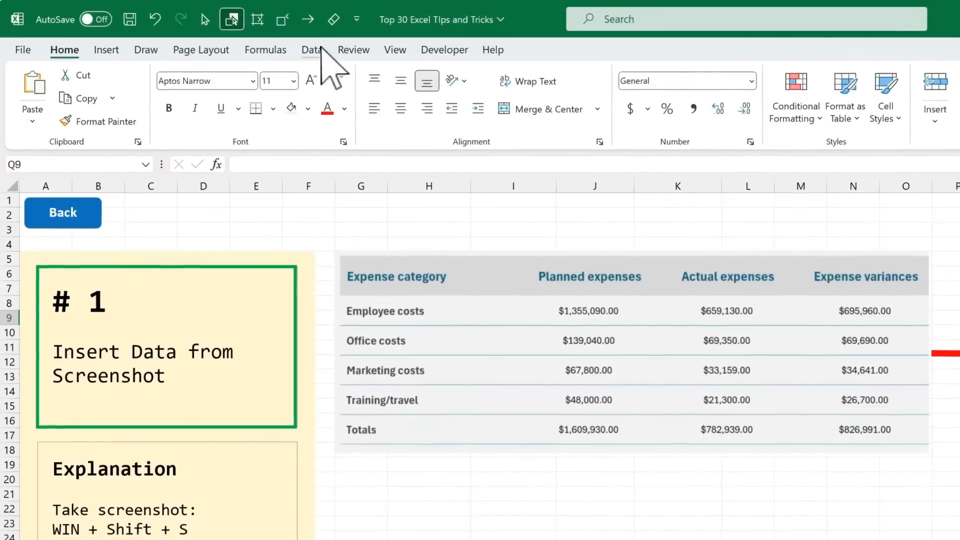
Step: Import the clipboard picture of the expense table as cell data starting at Q9, accepting the recognised values
left_click(205, 31)
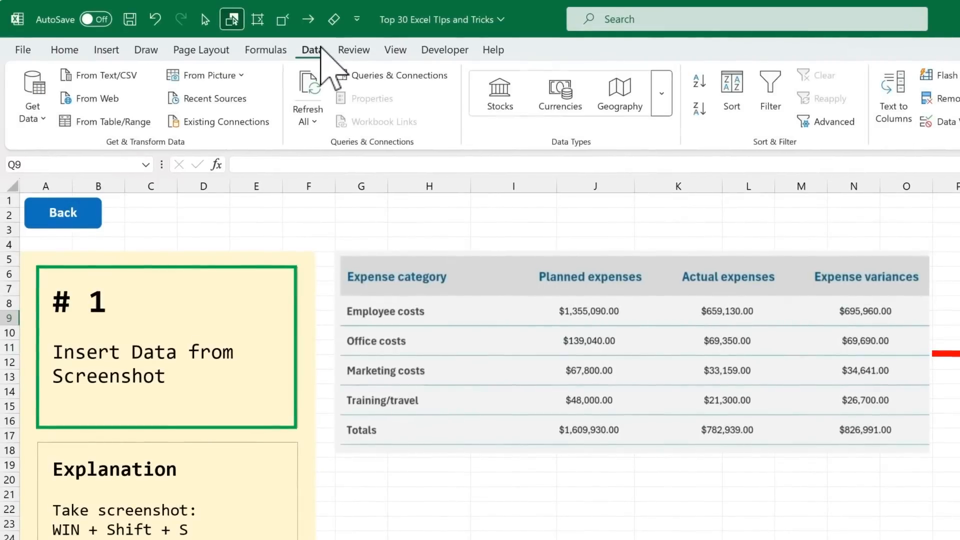
left_click(246, 82)
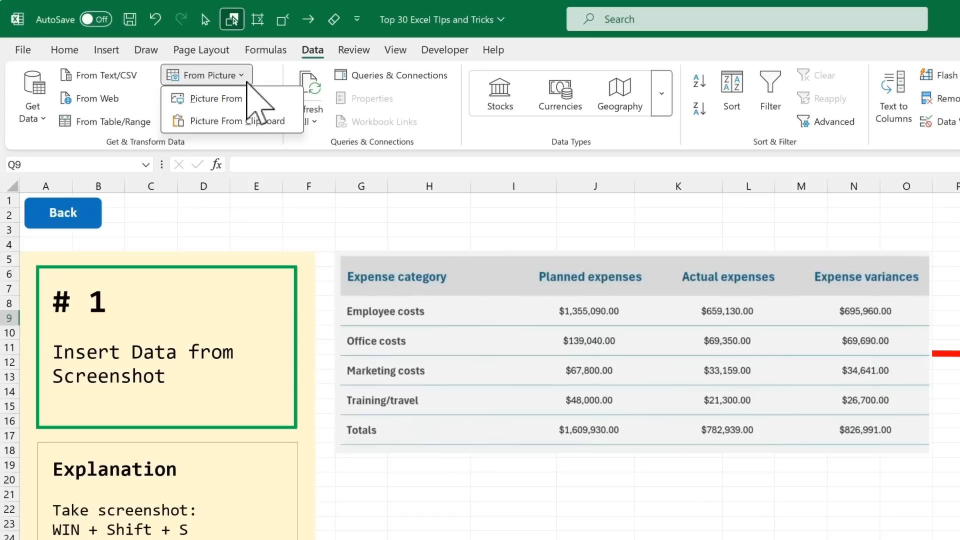
left_click(298, 129)
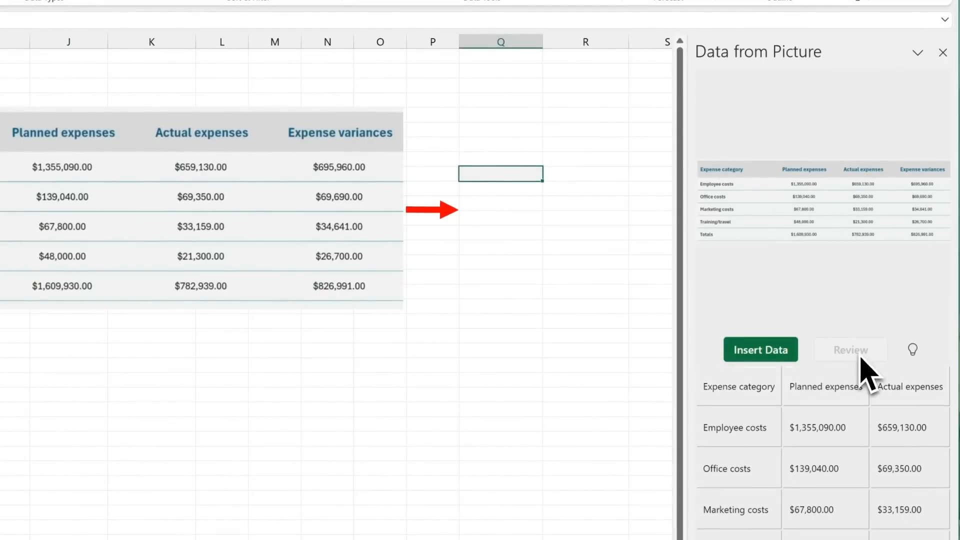
left_click(780, 360)
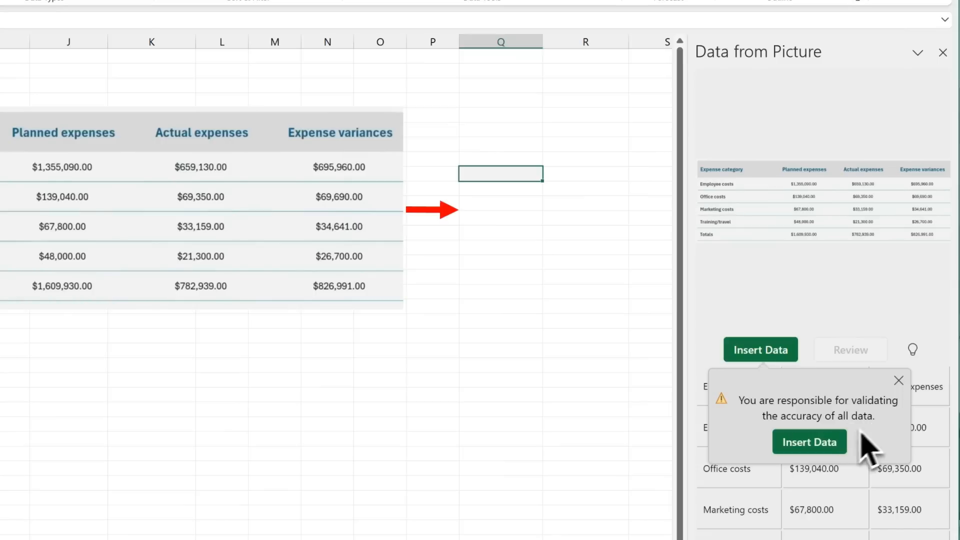
left_click(813, 448)
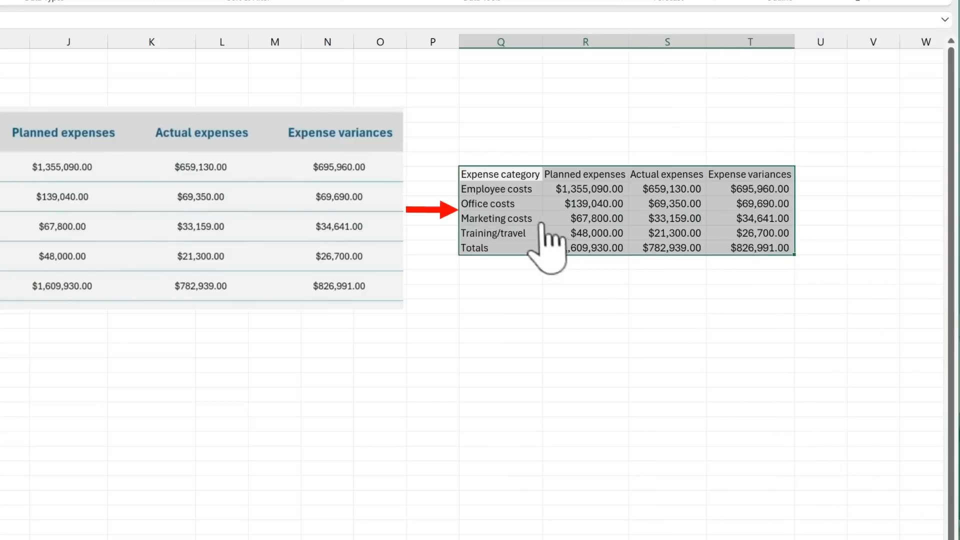
left_click(505, 175)
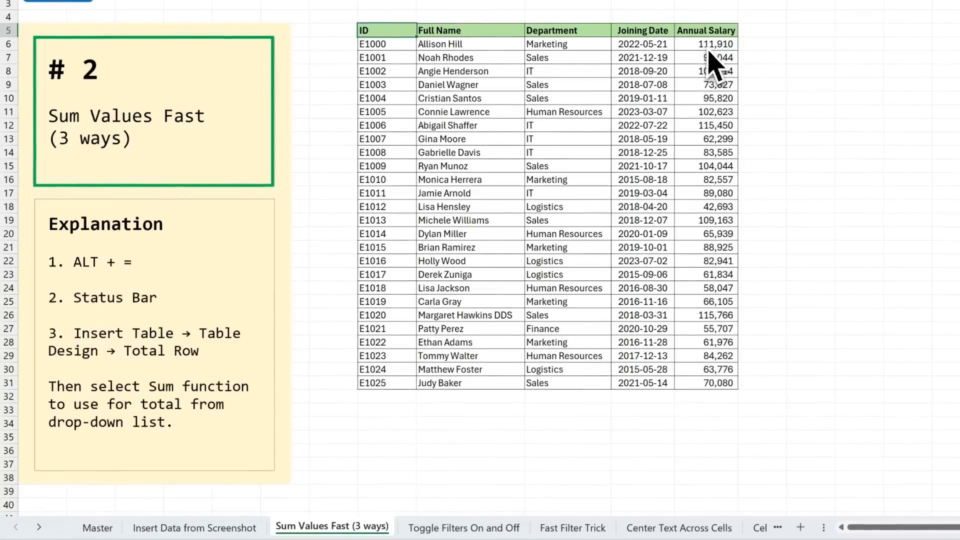
Step: Enter =sum(L6:L31) in L32 below the Annual Salary column and undo the entry
left_click(707, 397)
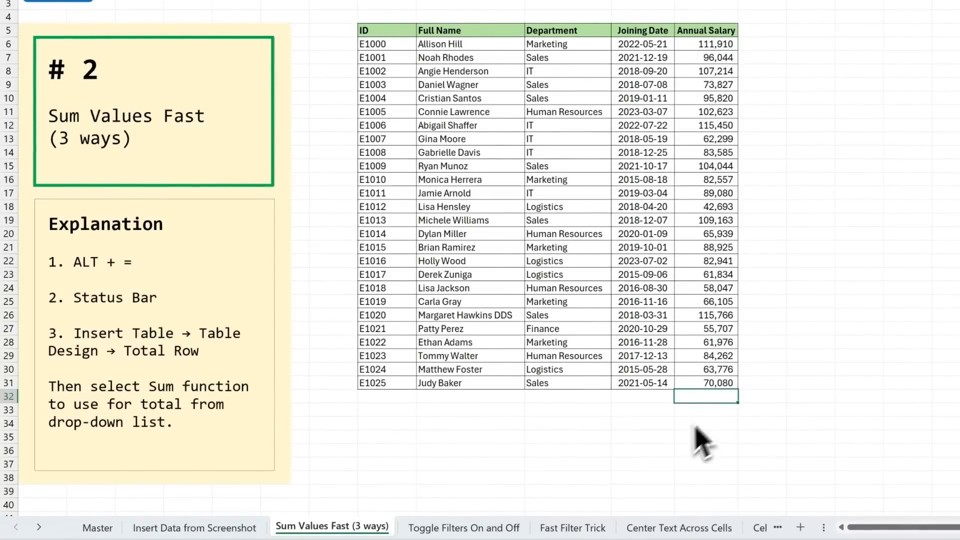
type("=sum(")
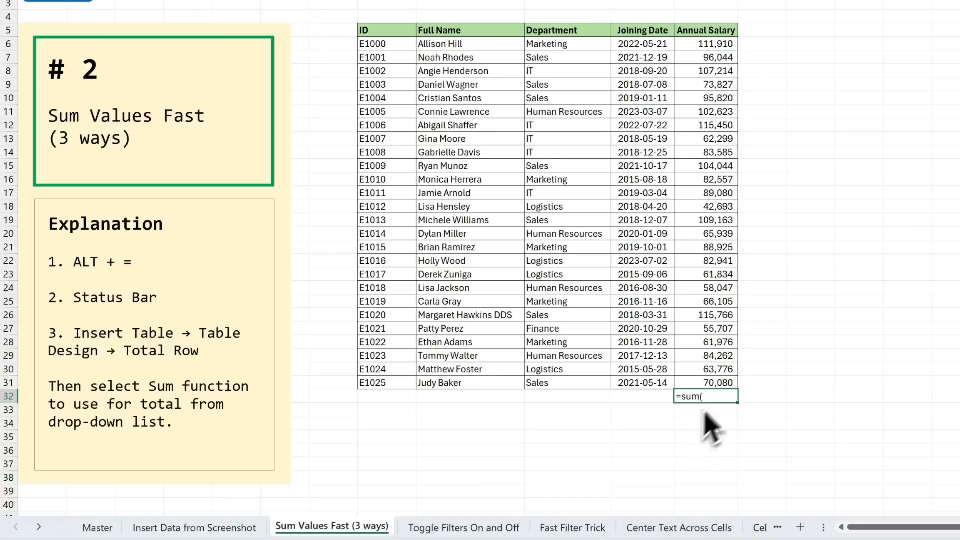
left_click_drag(726, 385, 713, 44)
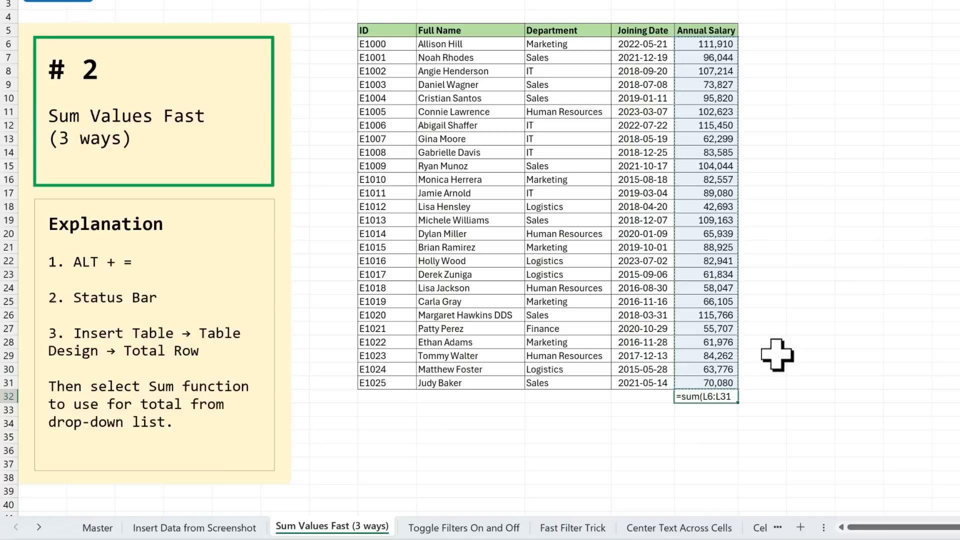
key("Return")
key("ctrl+z")
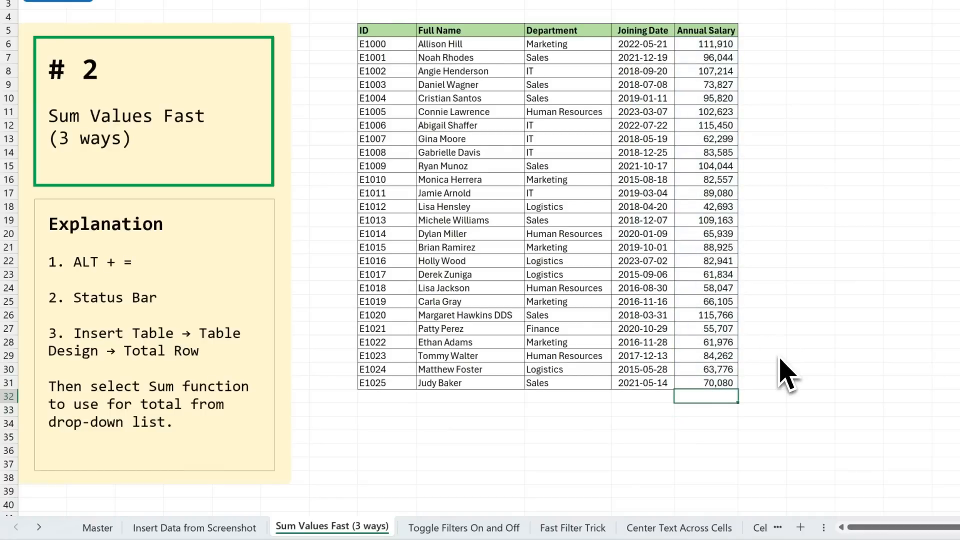
Step: Total the Annual Salary column in L32 with AutoSum
key("alt+equal")
key("Return")
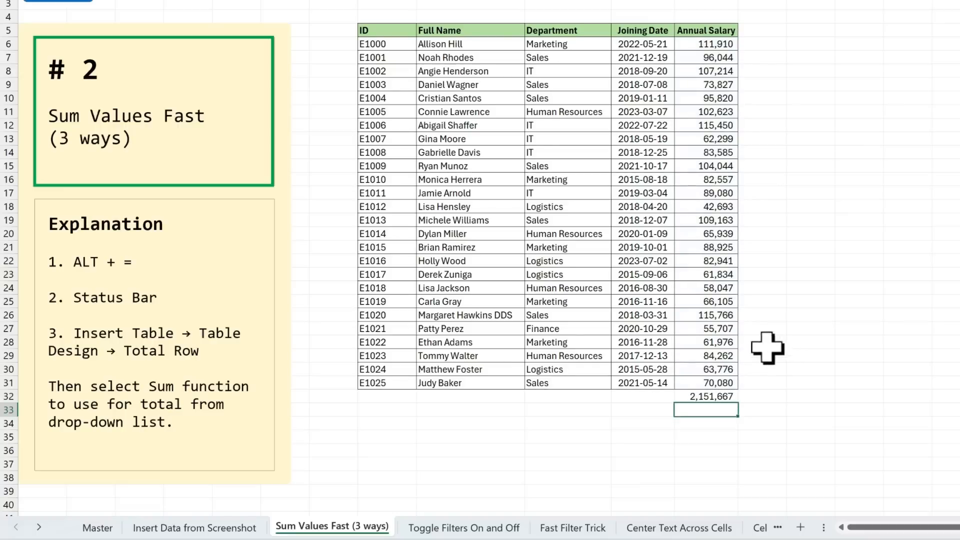
Step: Select the annual salaries in L6:L31 and open the status bar's display options for their summary figures
left_click(725, 44)
left_click_drag(725, 44, 716, 378)
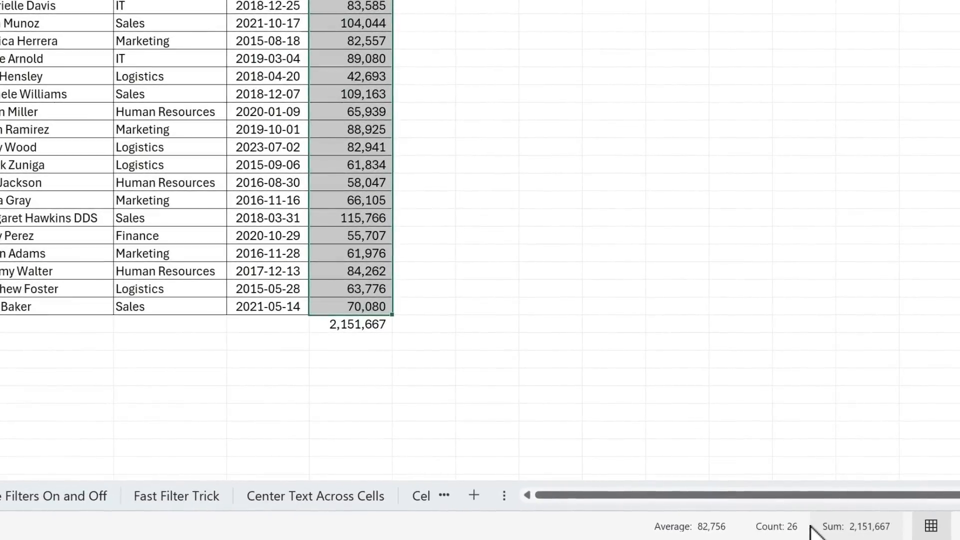
right_click(811, 529)
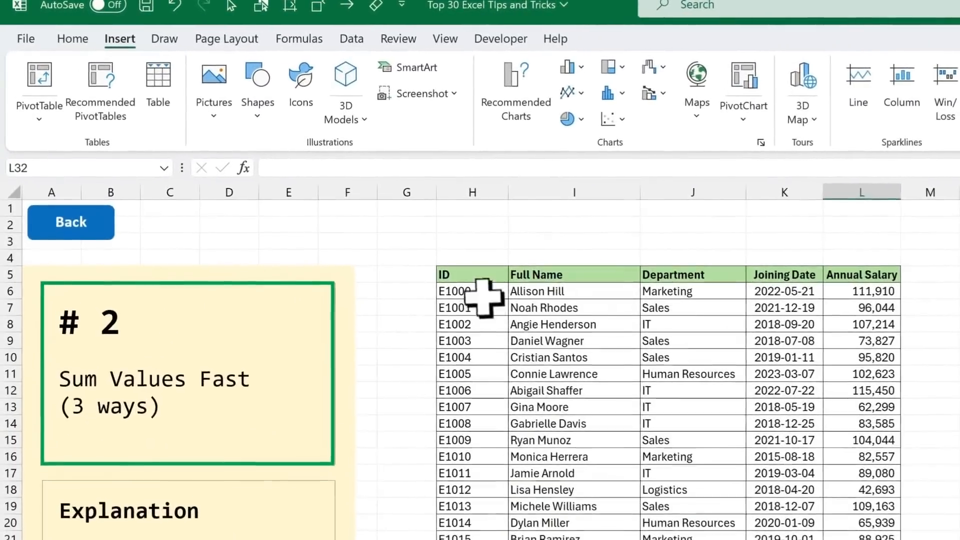
Step: Convert the employee data in H5:L31 into a table with headers
left_click(273, 169)
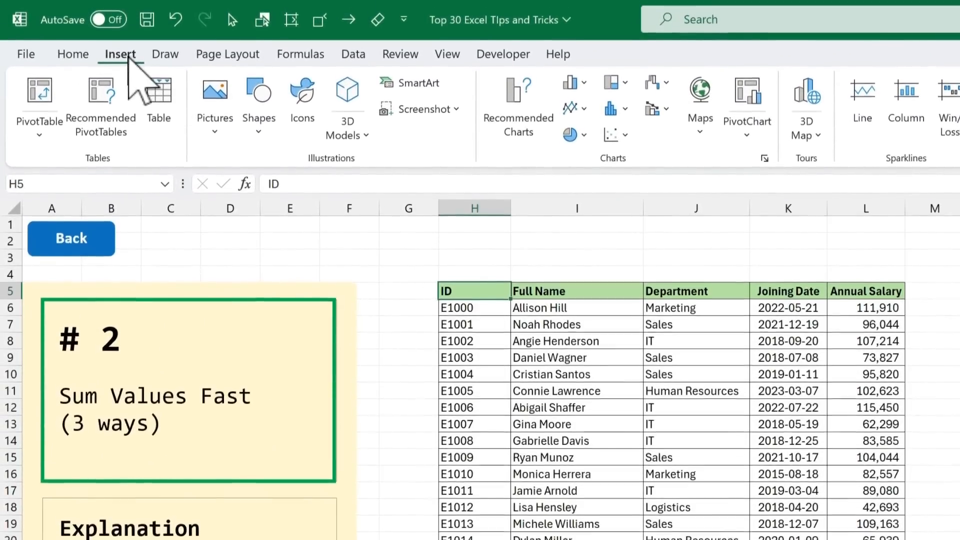
left_click(166, 139)
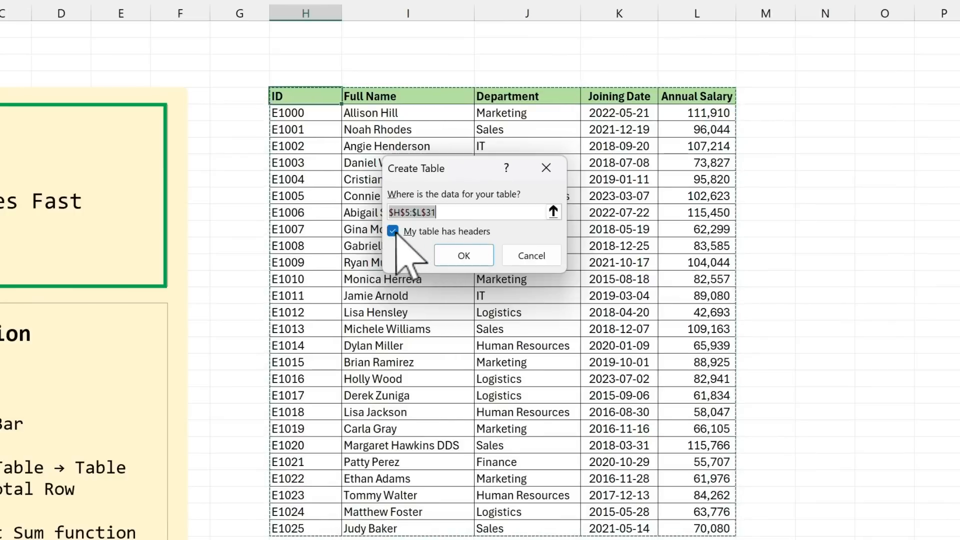
left_click(464, 254)
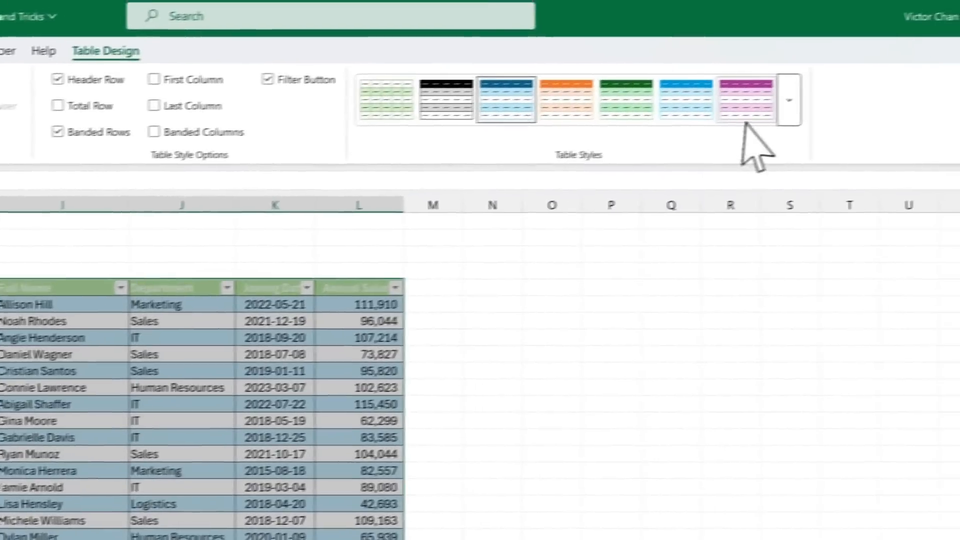
Step: Remove the banded colour style from the employee table and add a total row
left_click(789, 100)
left_click(397, 147)
left_click(265, 359)
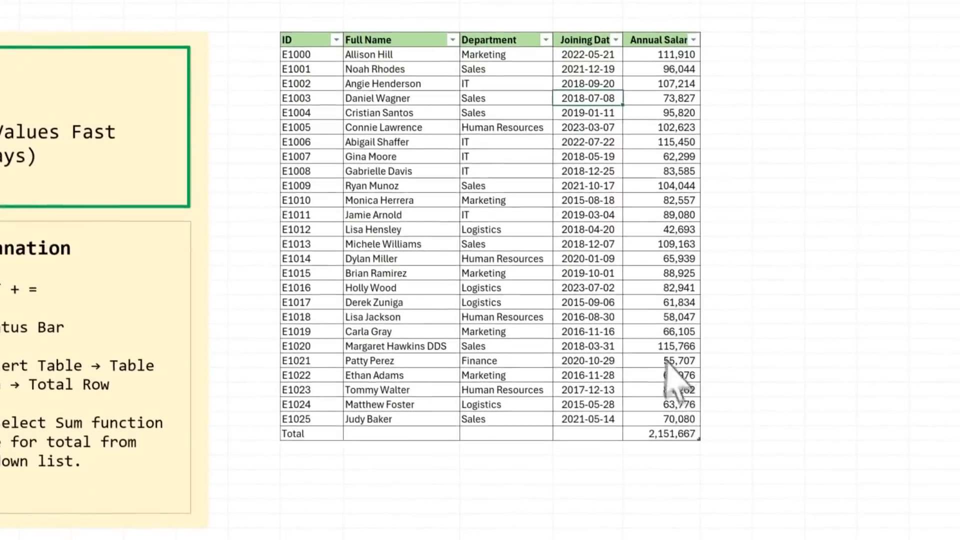
Step: Open the list of summary functions for the Annual Salary cell in the total row
left_click(650, 428)
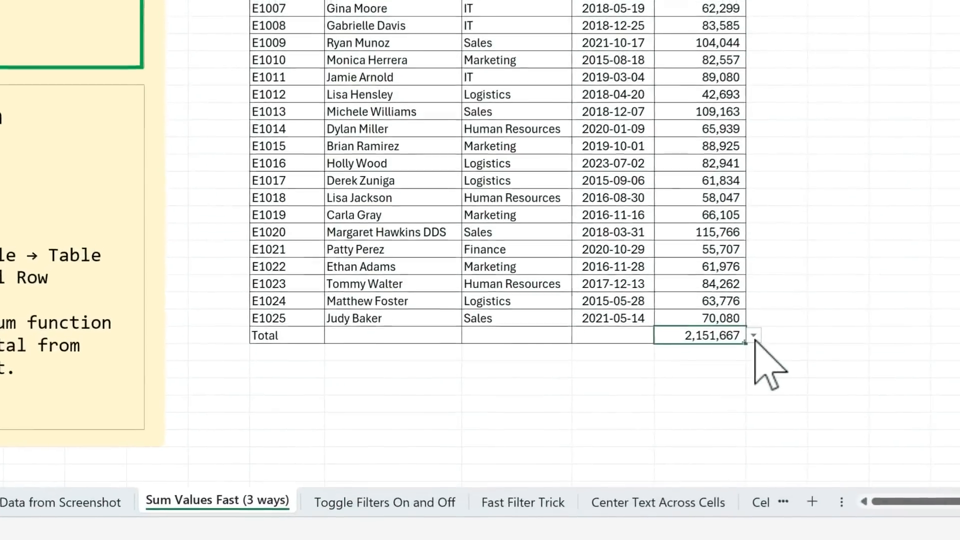
left_click(704, 429)
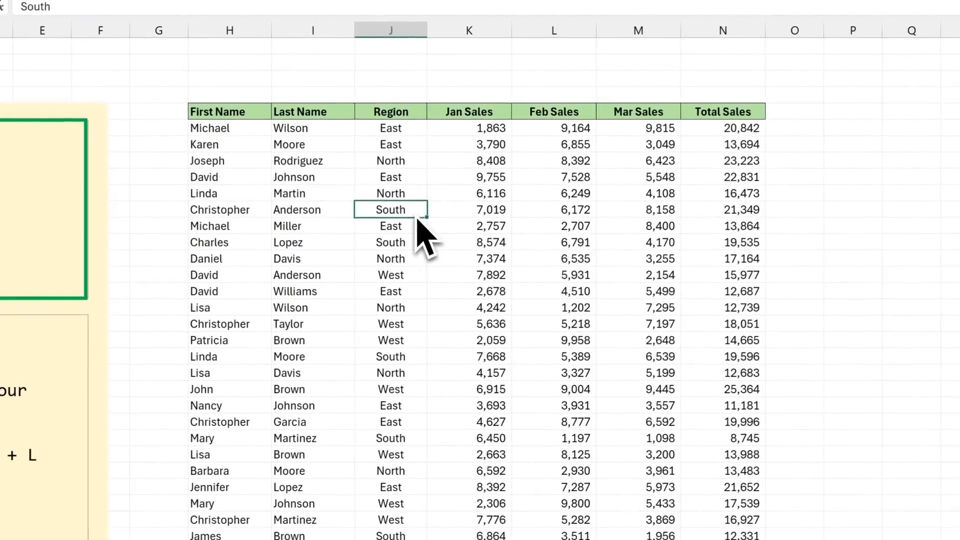
Step: Turn on filters for the sales data and filter the Region column to show only South
key("ctrl+shift+l")
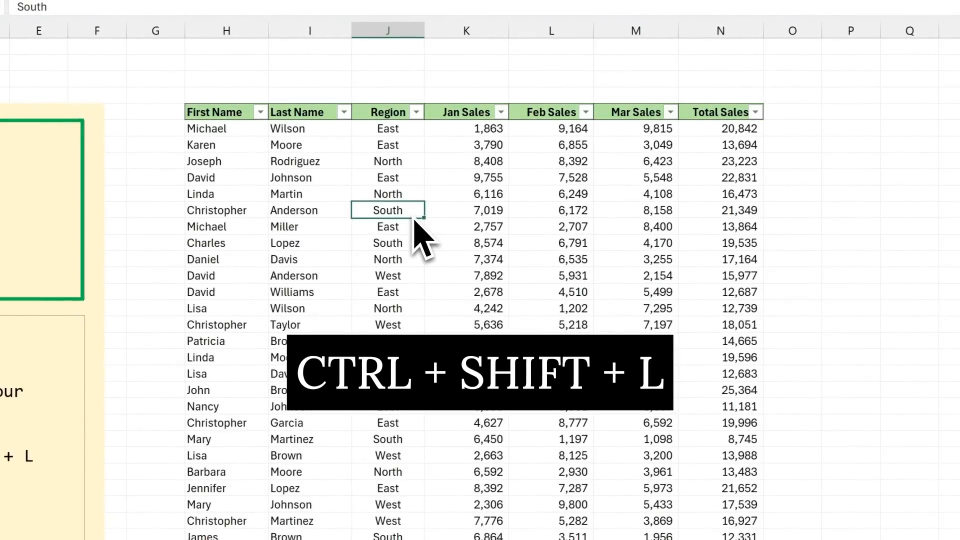
left_click(416, 113)
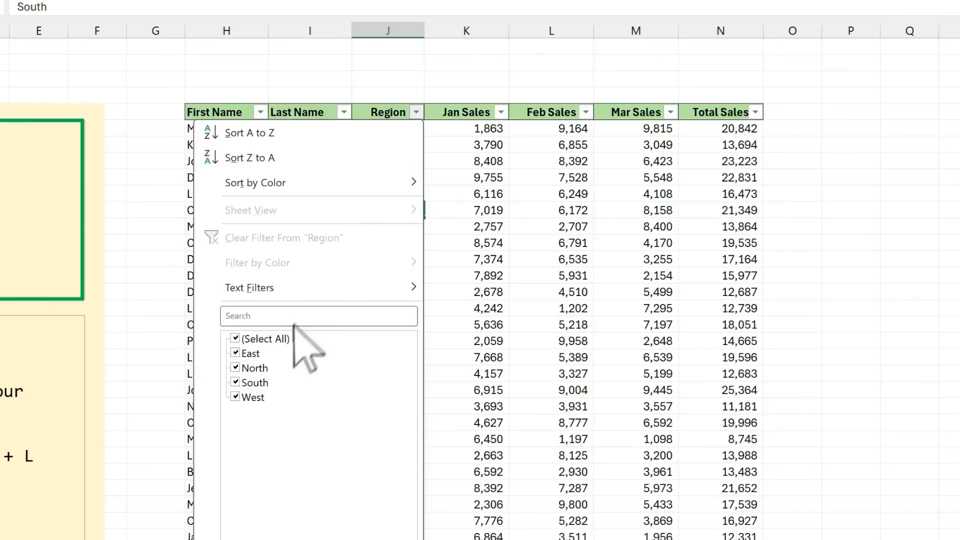
left_click(279, 342)
left_click(254, 384)
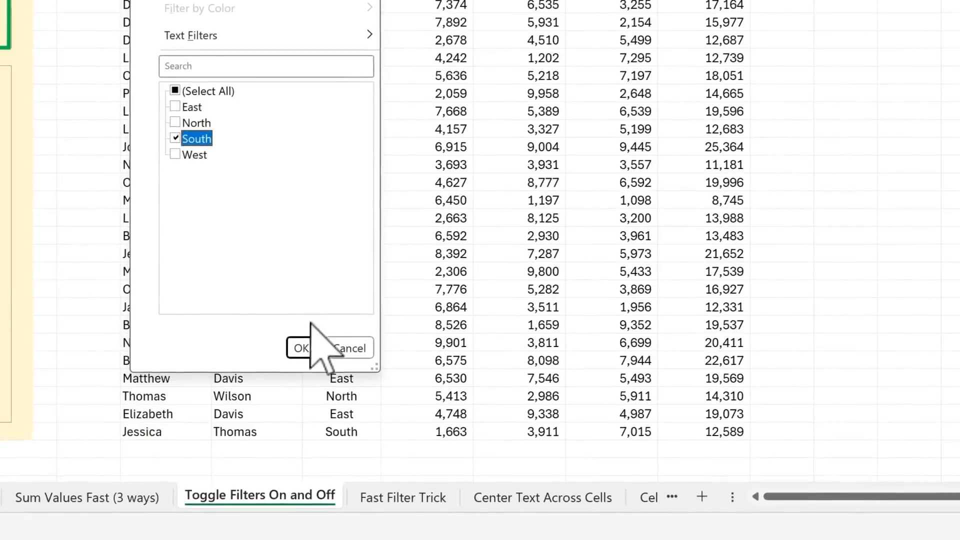
left_click(302, 348)
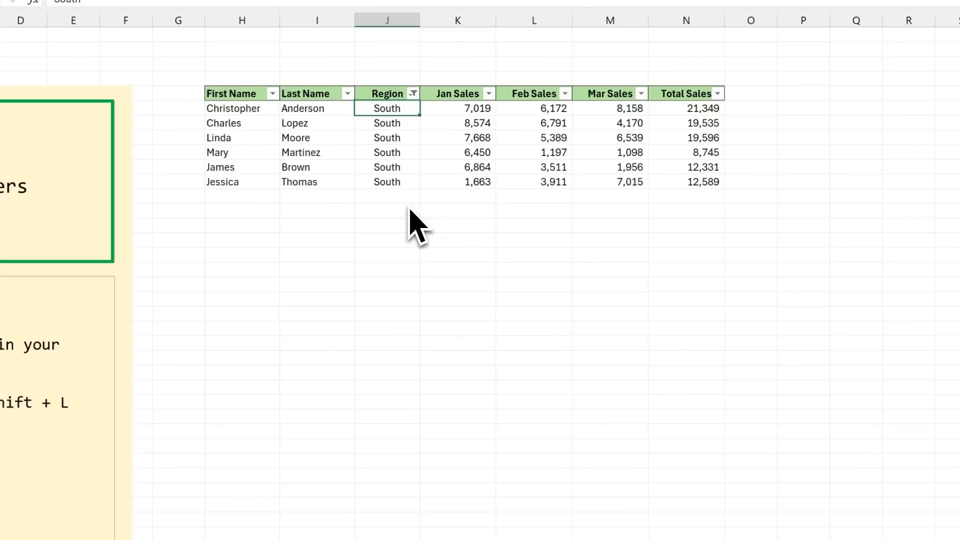
Step: Turn off the filters on the sales data
key("ctrl+shift+l")
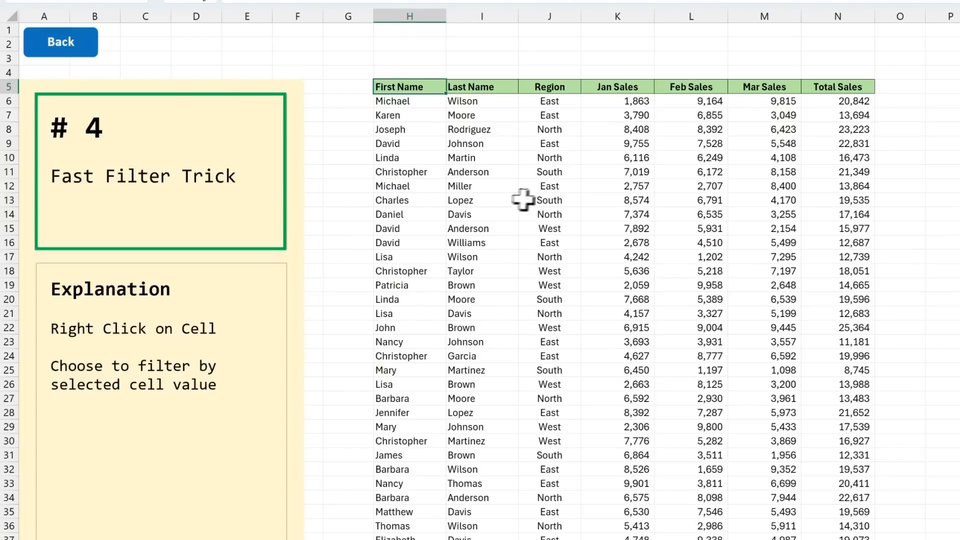
Step: Filter the Fast Filter Trick sheet's sales data by the value of the South cell in J11
right_click(571, 173)
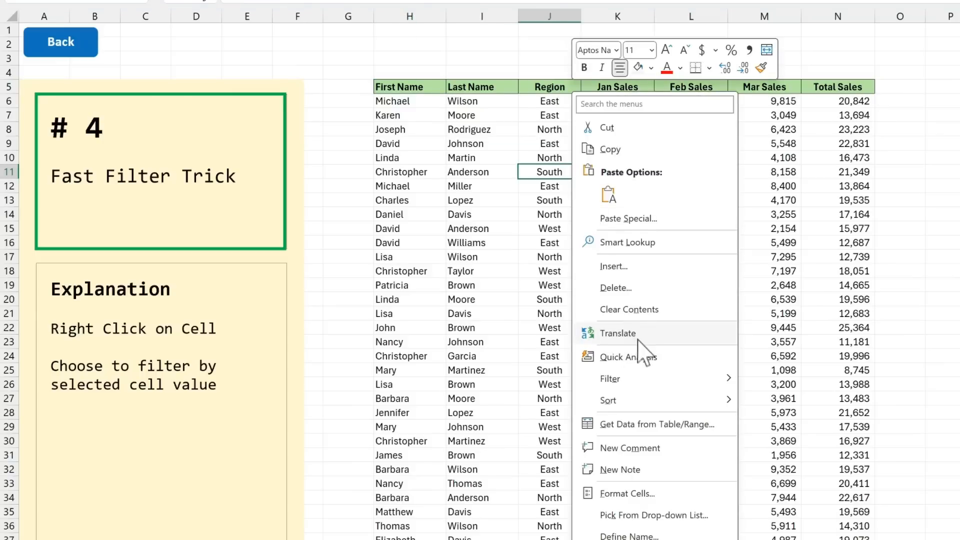
mouse_move(657, 376)
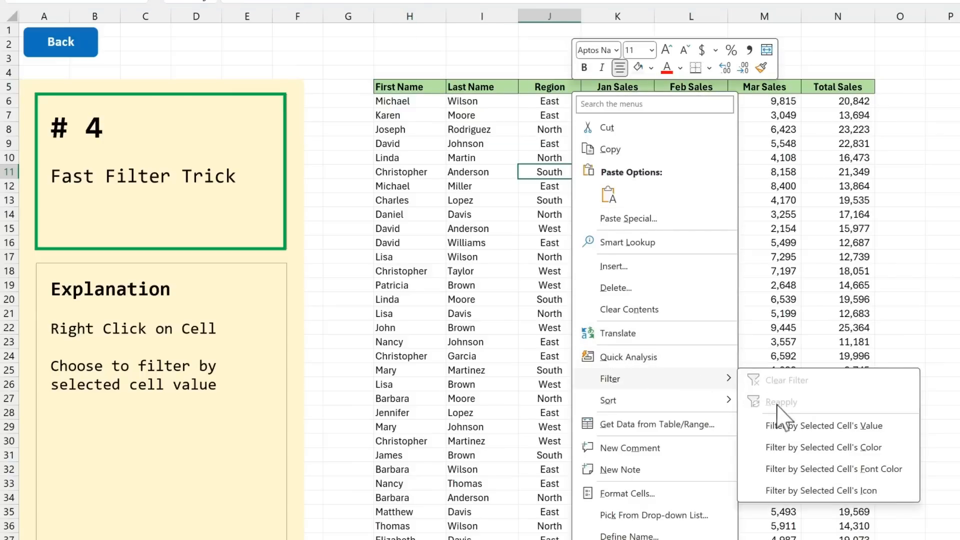
left_click(890, 431)
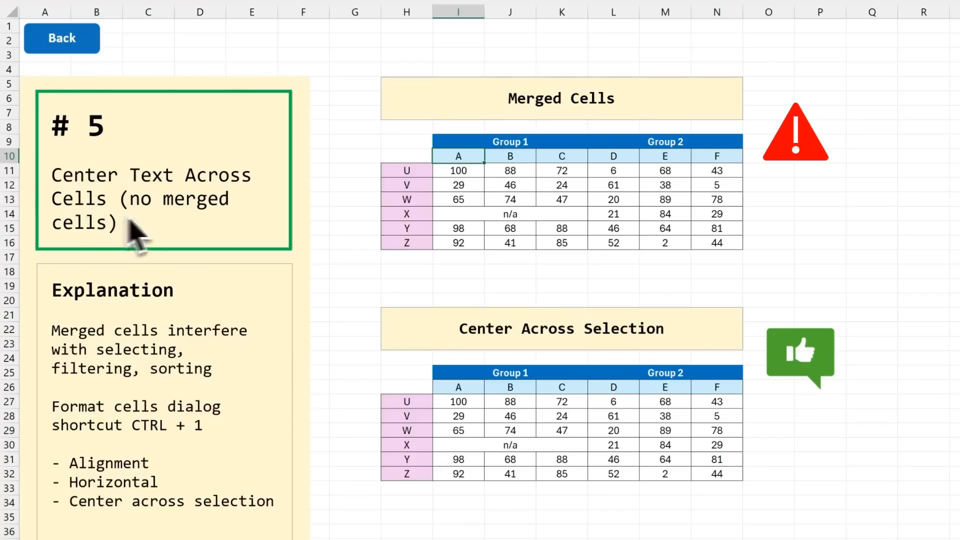
Step: Try selecting column B's cells in the Merged Cells table down through the merged n/a row
left_click(455, 216)
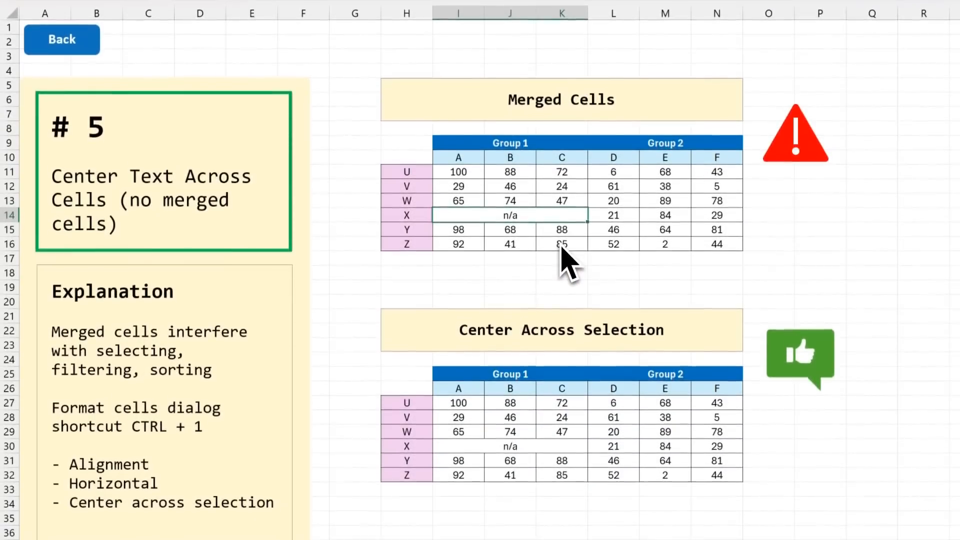
left_click(520, 157)
left_click_drag(518, 170, 512, 253)
left_click(480, 286)
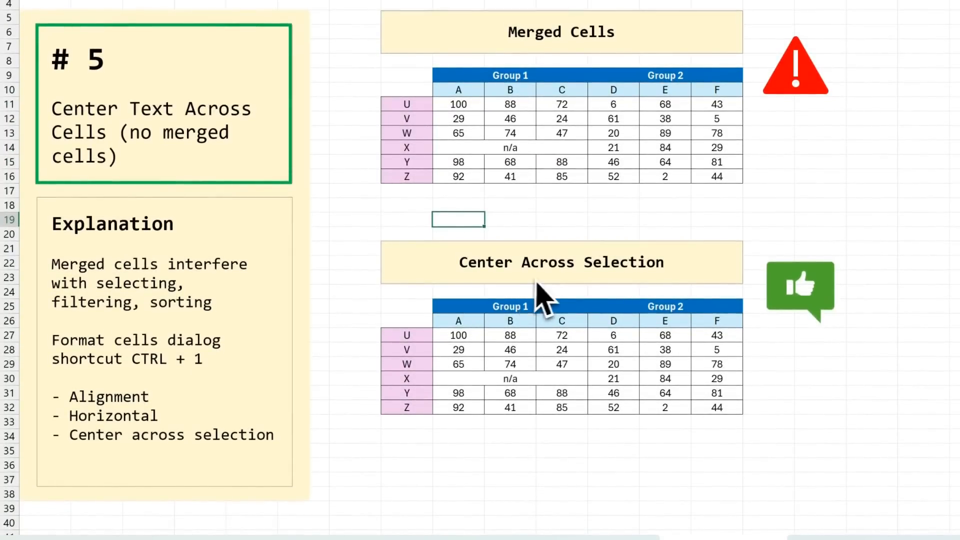
Step: Check how cell I30 and column B's cells can be selected individually in the Center Across Selection table
left_click(459, 379)
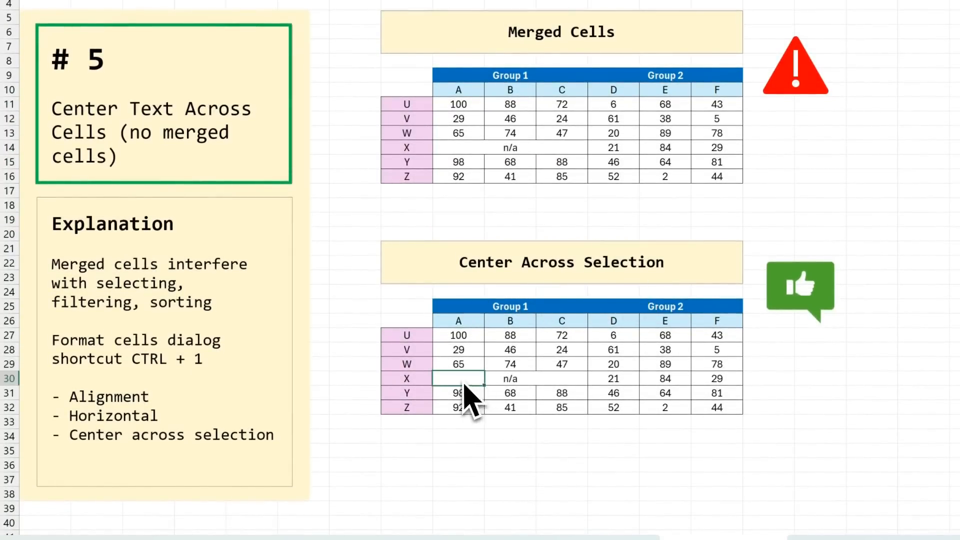
left_click(523, 322)
mouse_move(523, 322)
left_mouse_down()
mouse_move(515, 420)
mouse_move(517, 328)
left_mouse_up()
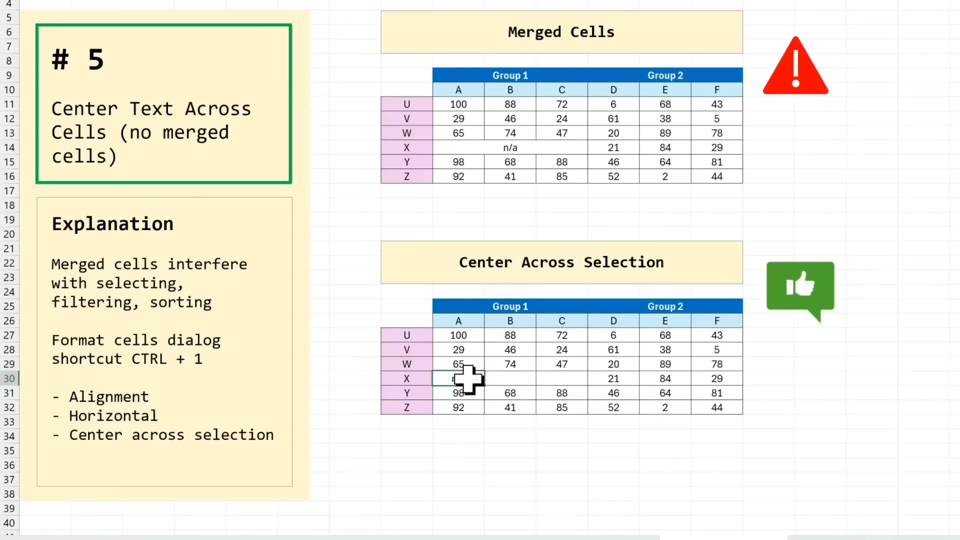
Step: Center the n/a text in row X across columns A to C of the lower table using the Center Across Selection alignment
left_click_drag(467, 378, 545, 378)
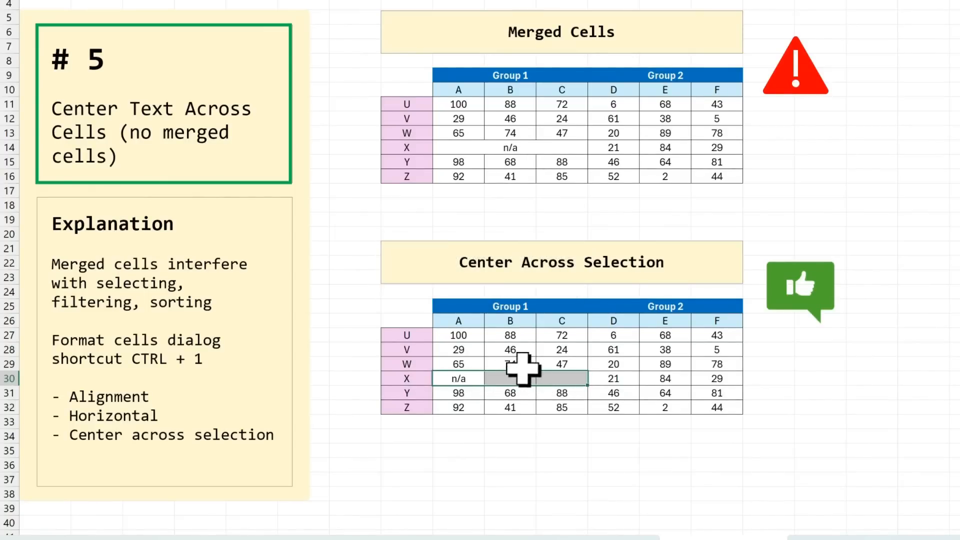
key("ctrl+1")
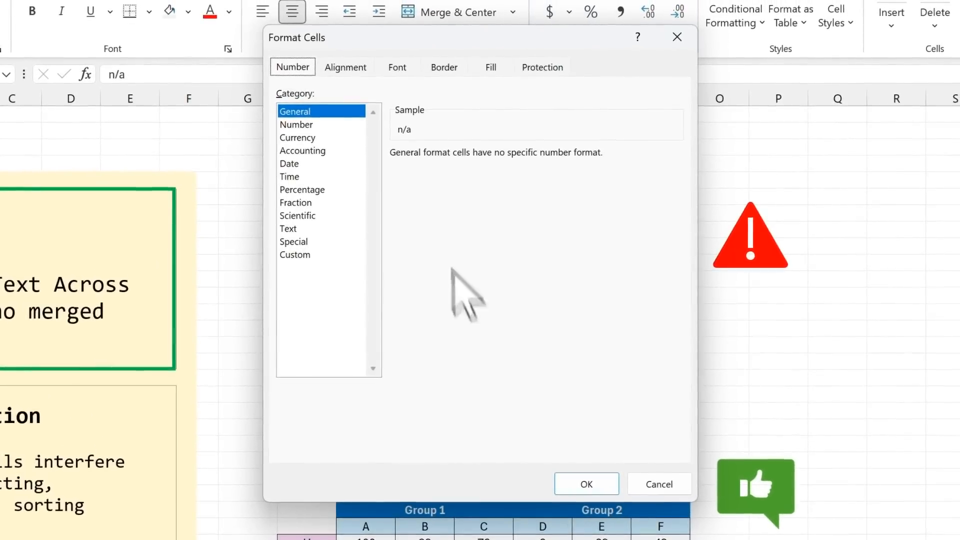
left_click(350, 68)
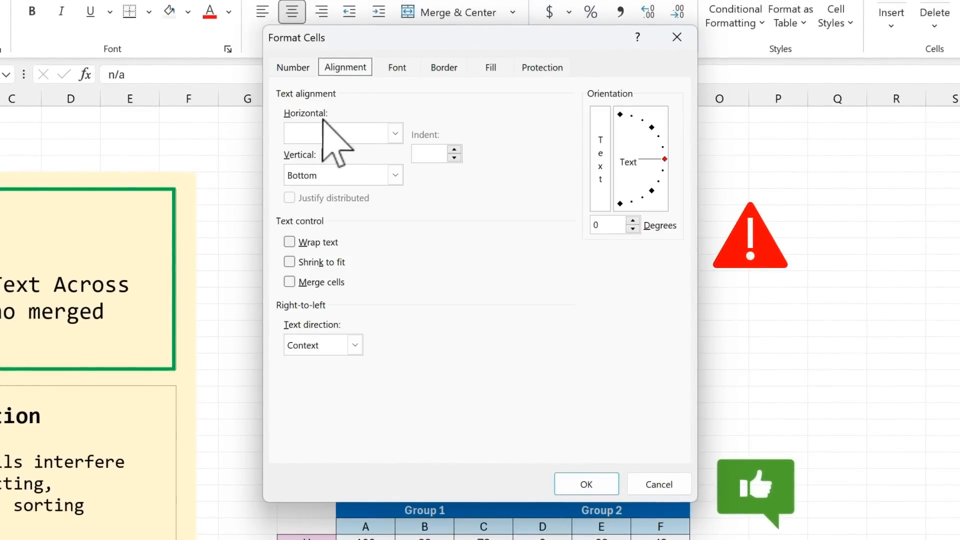
left_click(395, 135)
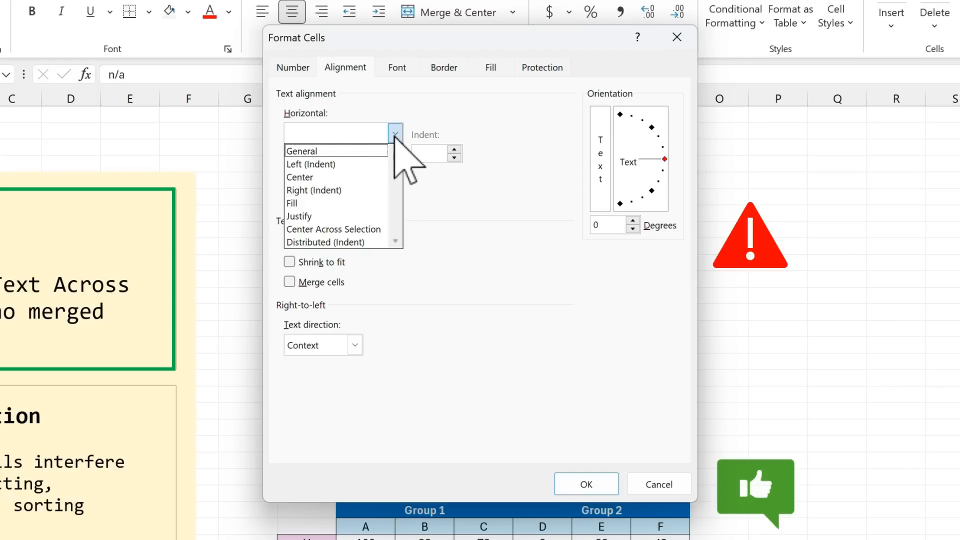
left_click(385, 231)
left_click(582, 484)
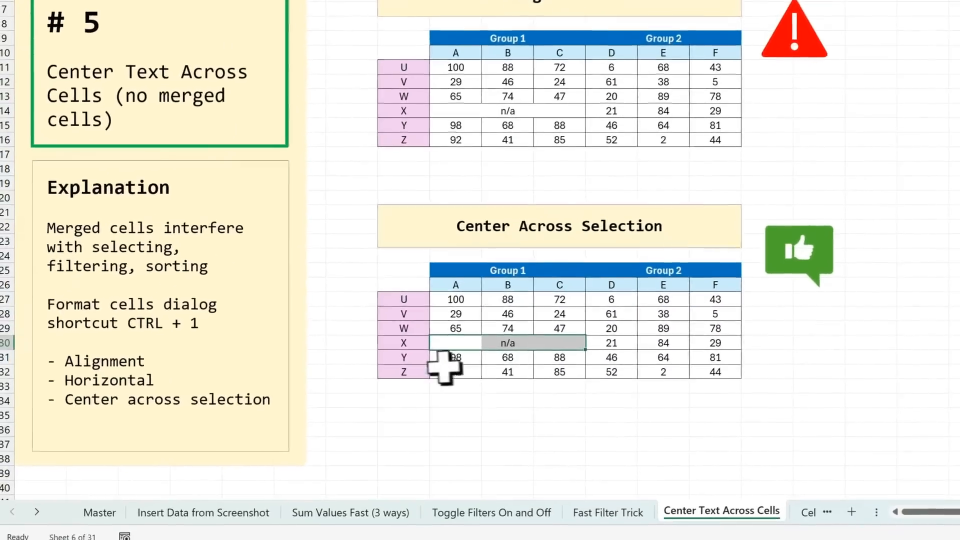
left_click(429, 432)
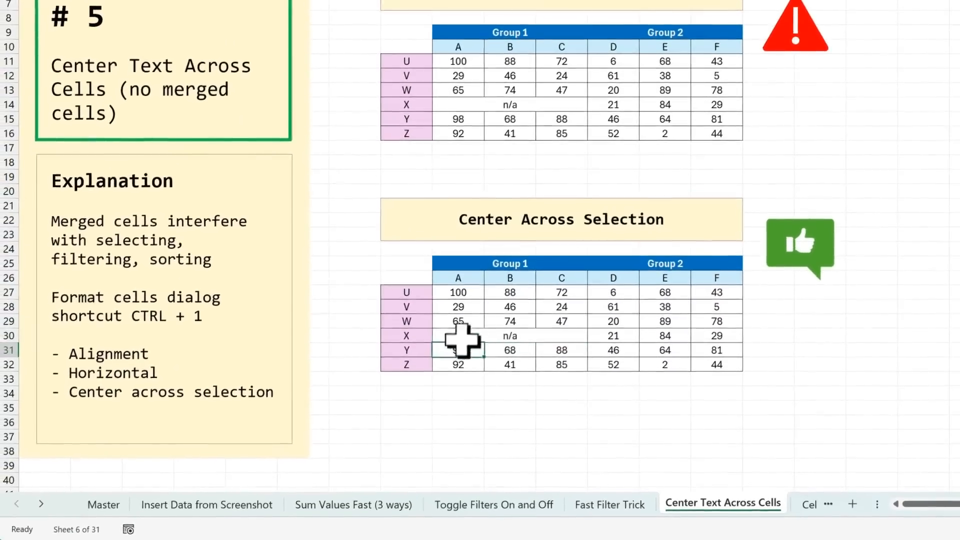
left_click_drag(520, 275, 523, 306)
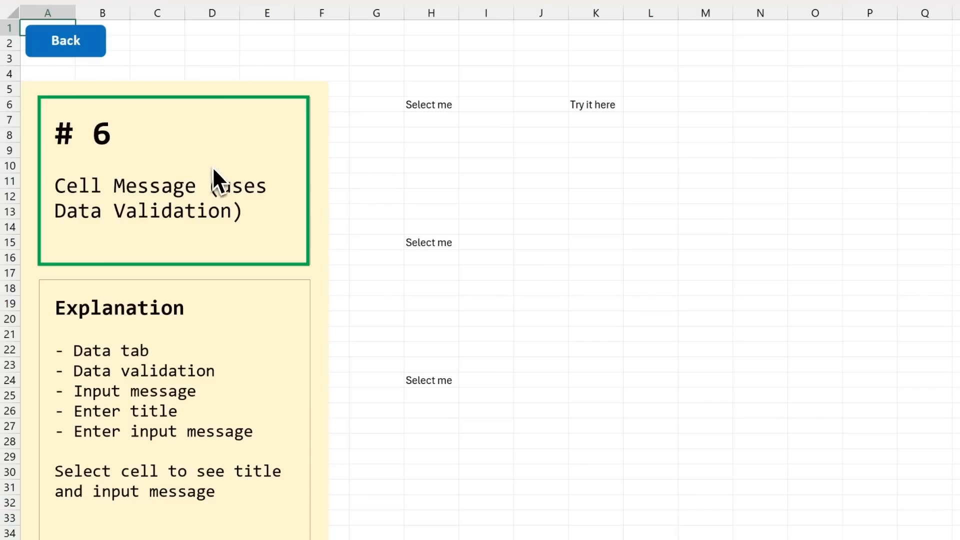
Step: View the cell messages attached to the Select me cells H6, H15 and H24 on the Cell Message sheet
left_click(429, 106)
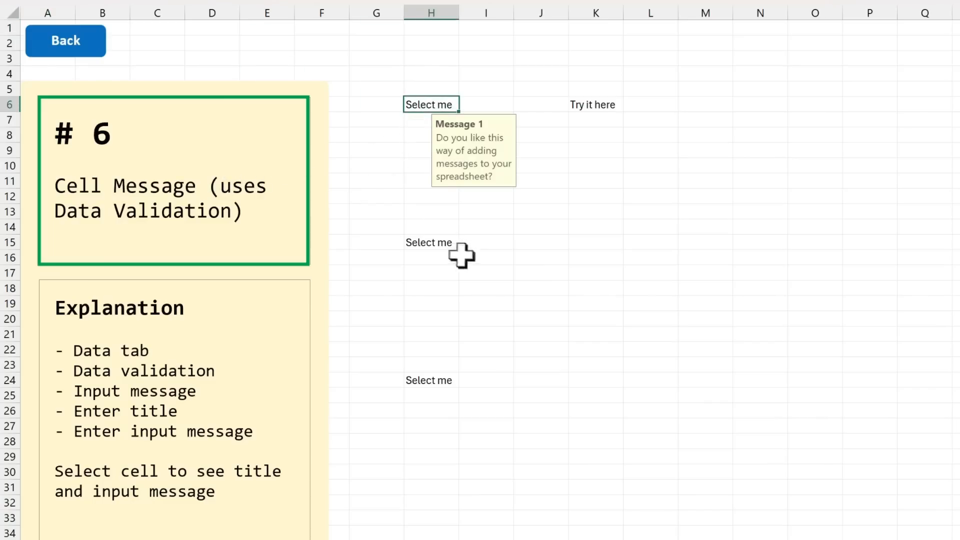
left_click(440, 245)
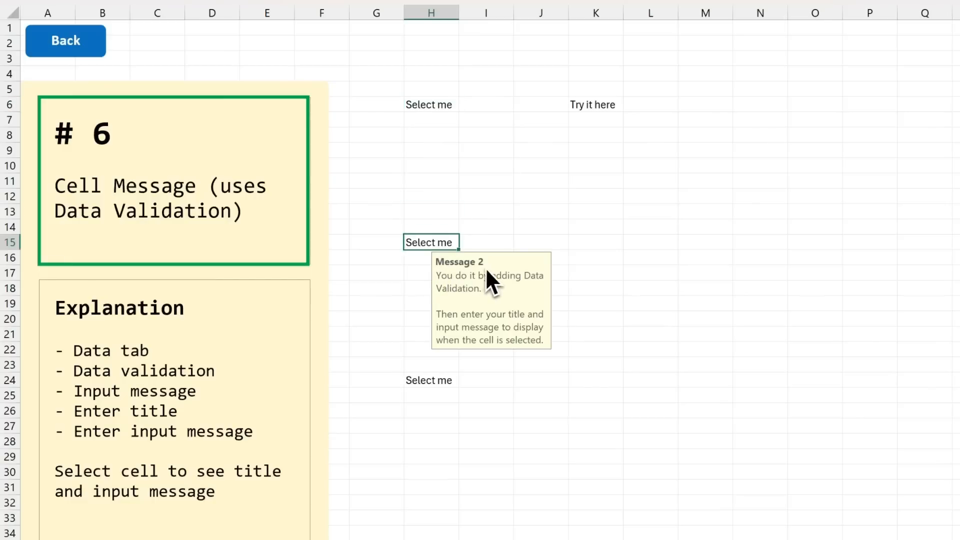
left_click(424, 381)
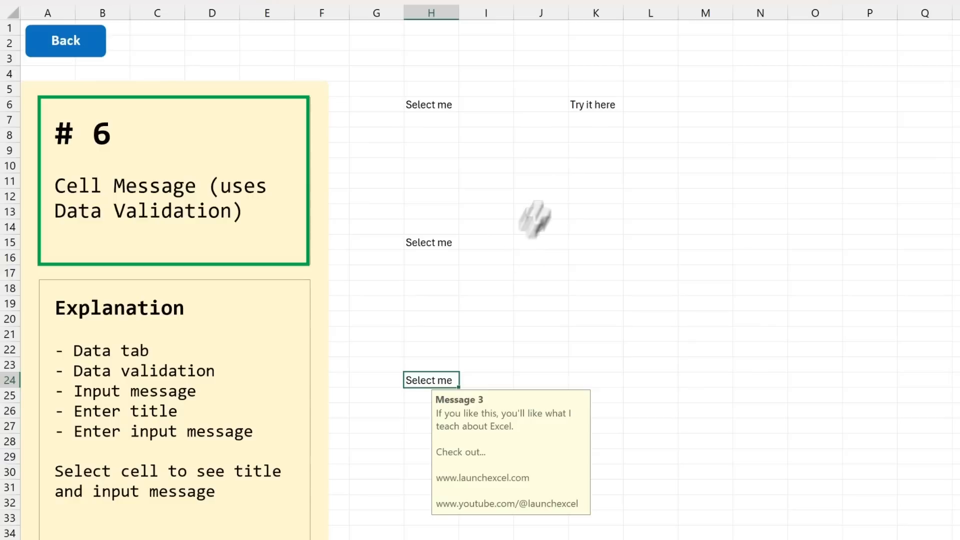
Step: Add a data validation input message to the Try it here cell K6 with title "Title" and text "Here's the message"
left_click(598, 107)
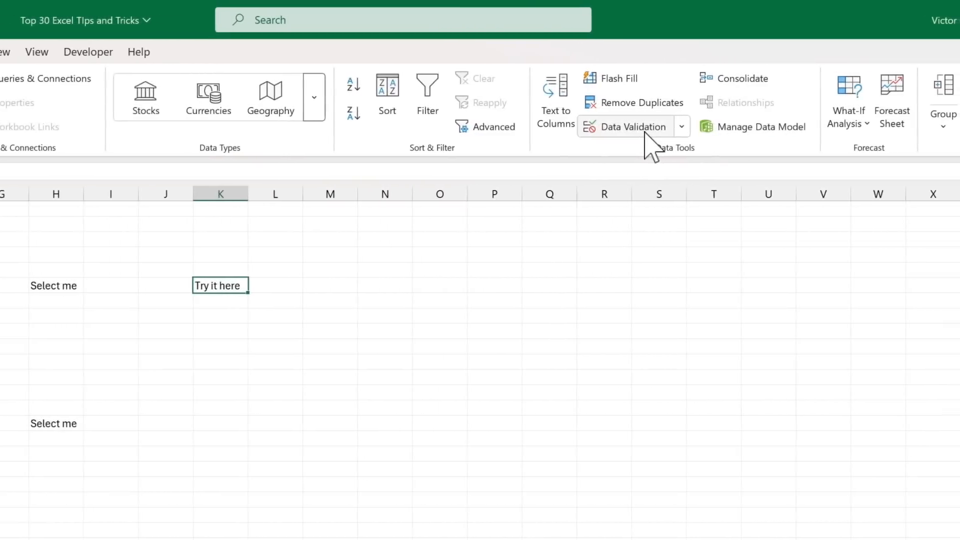
left_click(644, 131)
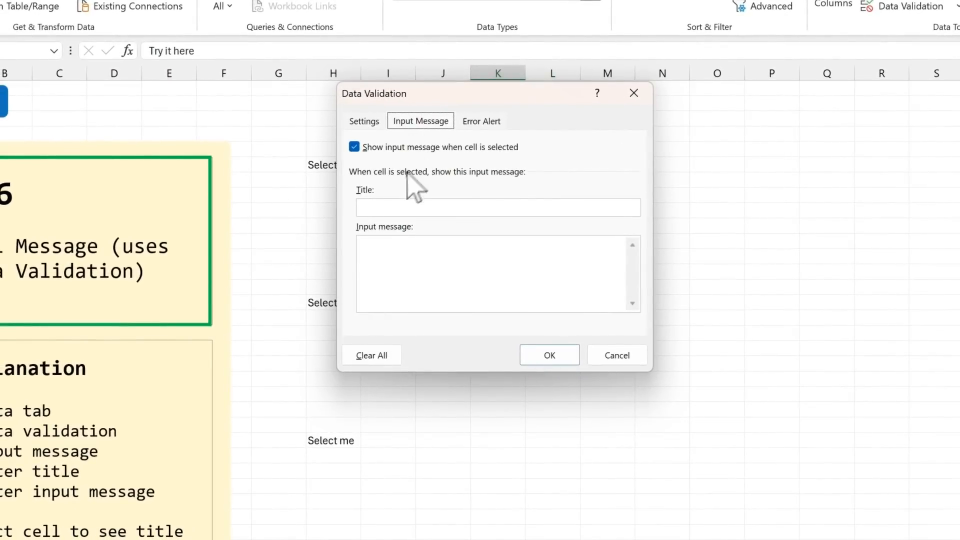
type("Title")
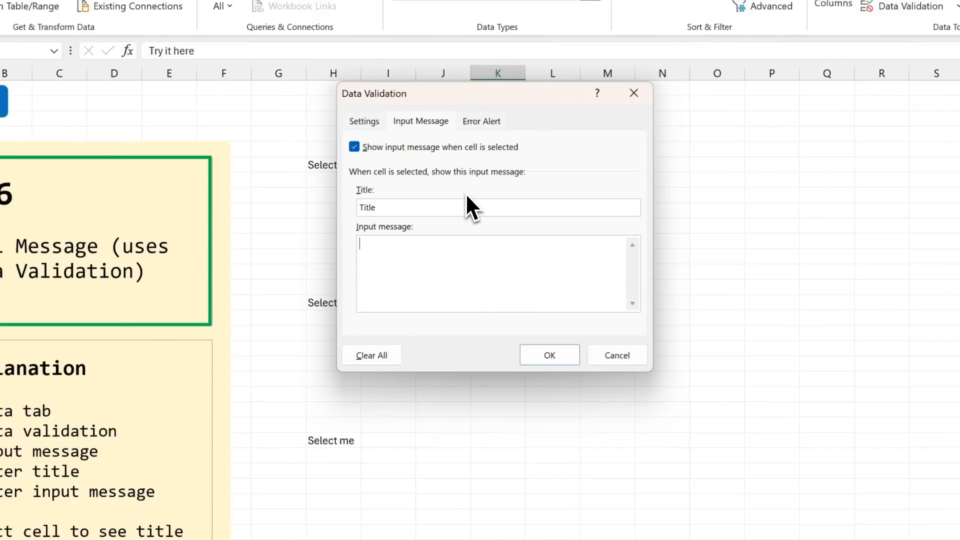
key("Tab")
type("Here's the message")
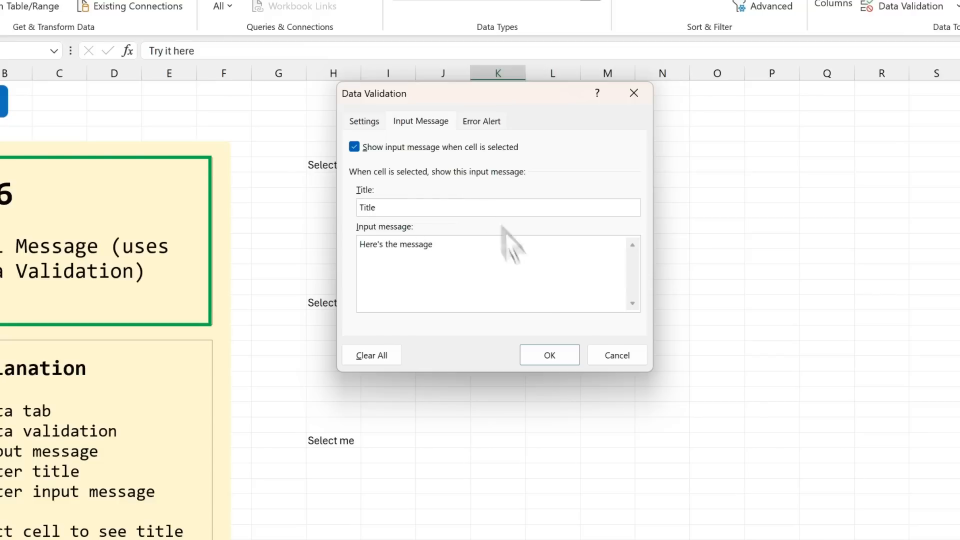
left_click(564, 361)
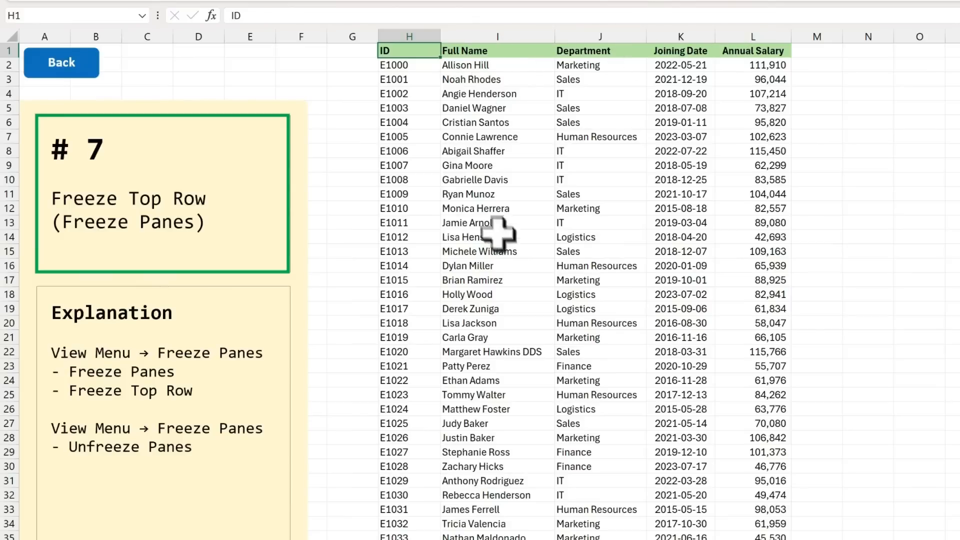
Step: Freeze the top row of the Freeze Panes example sheet and check the header while moving through the employee data
scroll(503, 235, "down", 3)
scroll(504, 234, "down", 5)
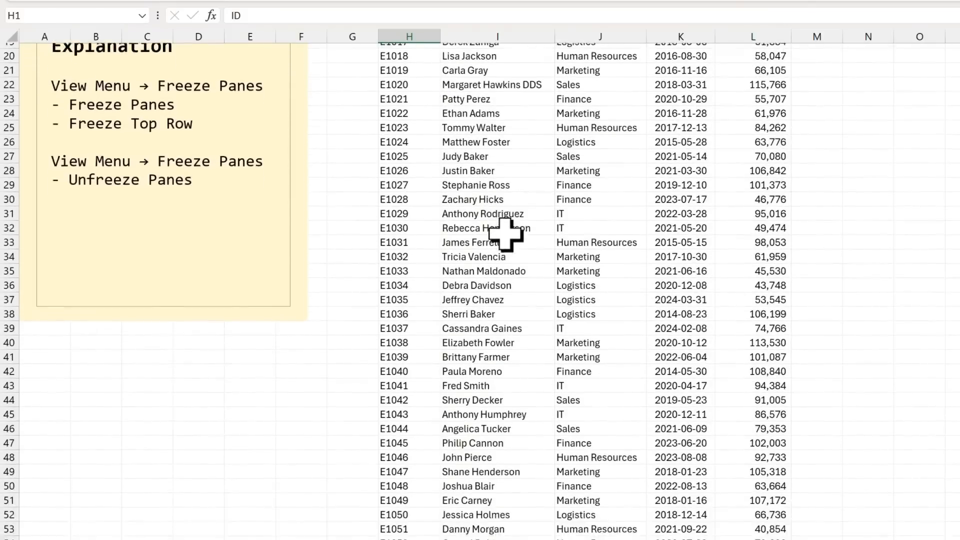
scroll(505, 234, "up", 7)
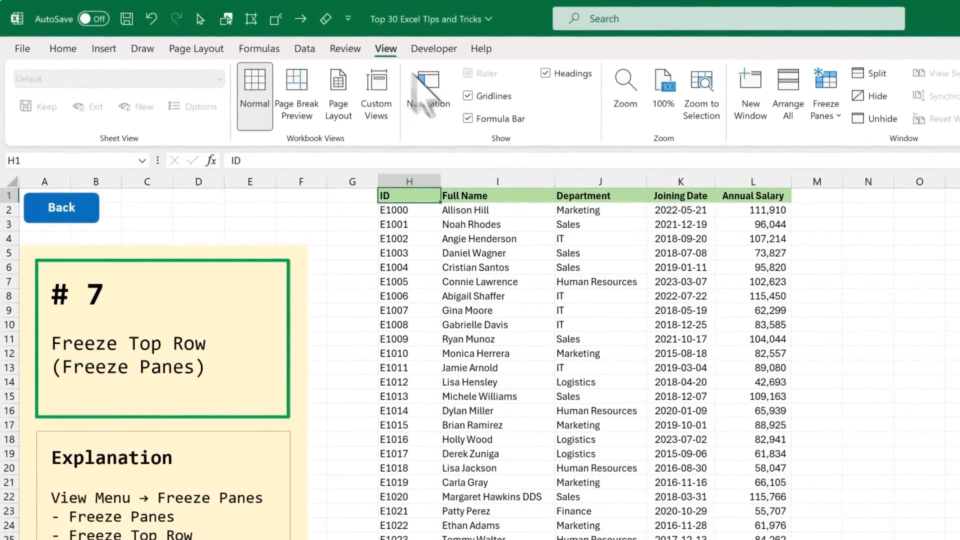
left_click(823, 116)
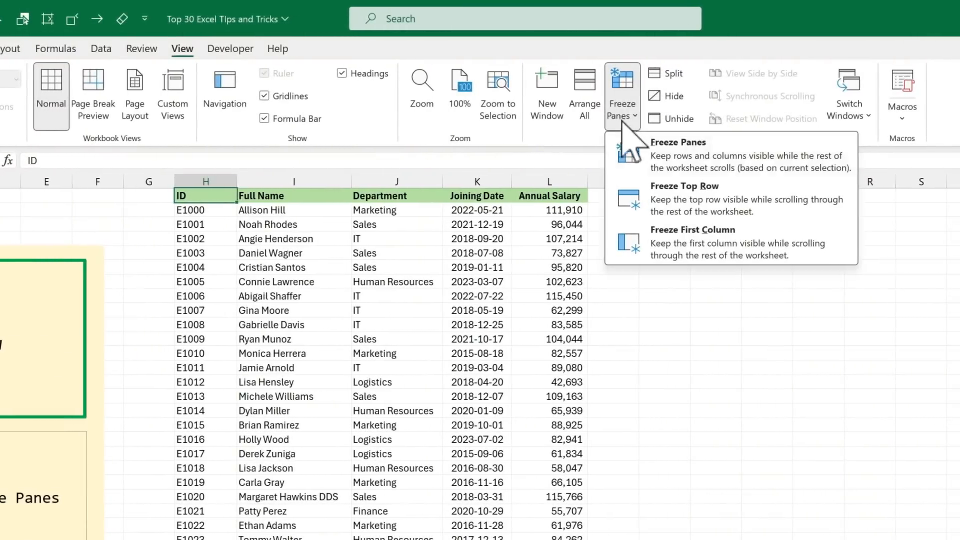
left_click(724, 200)
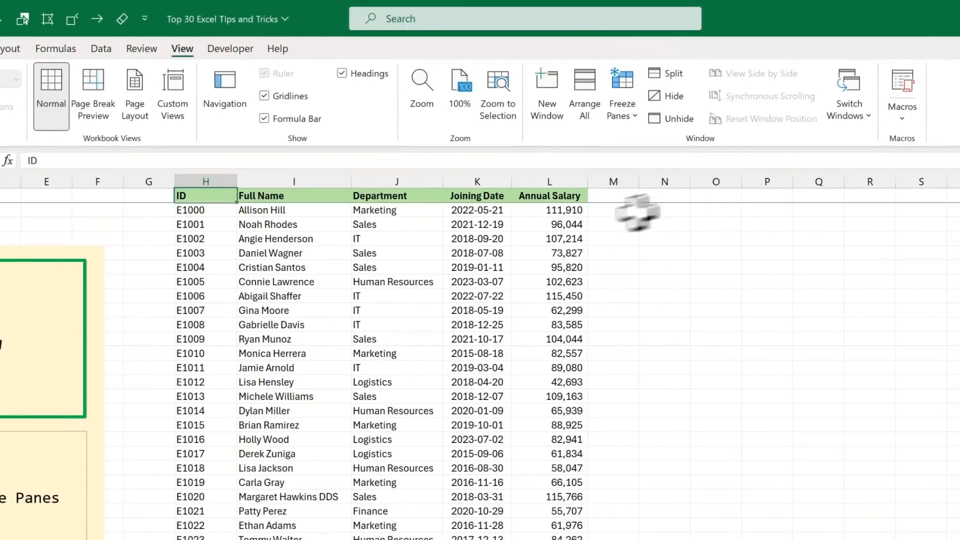
scroll(357, 372, "down", 3)
scroll(435, 231, "down", 4)
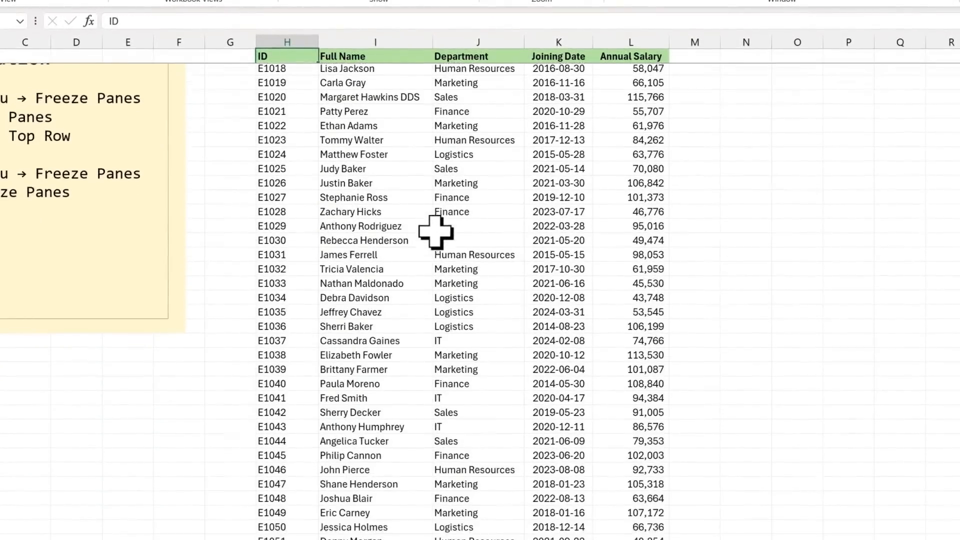
scroll(435, 232, "up", 3)
scroll(435, 231, "up", 4)
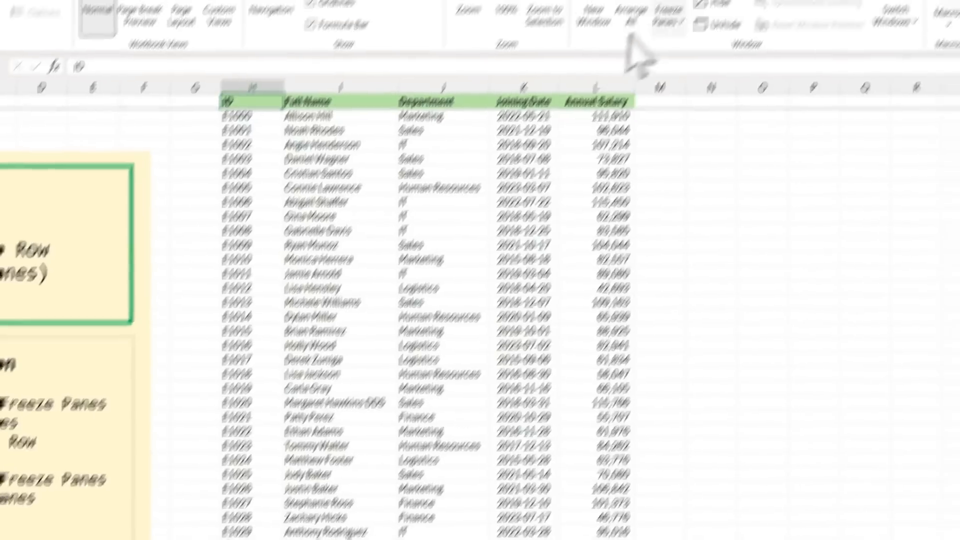
Step: Unfreeze the panes on the employee data sheet
left_click(607, 111)
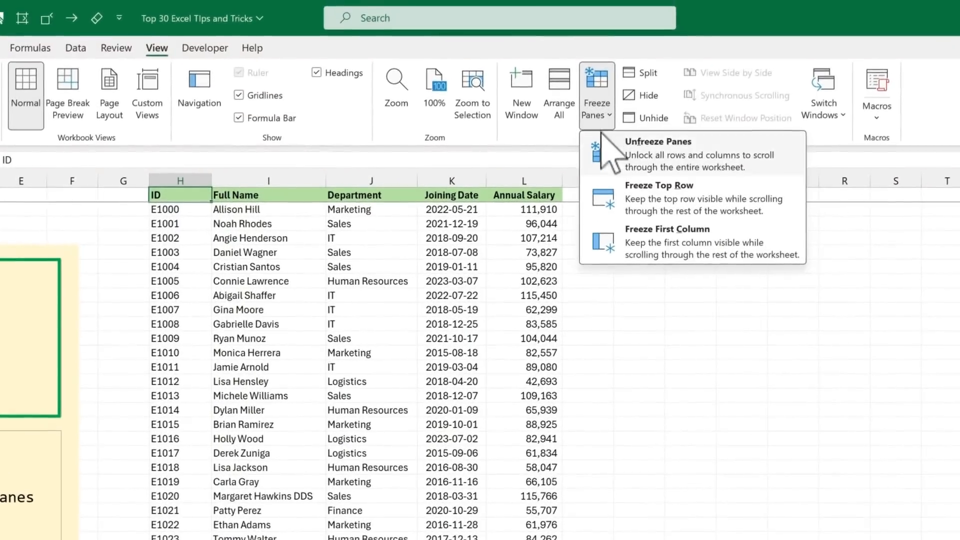
left_click(626, 158)
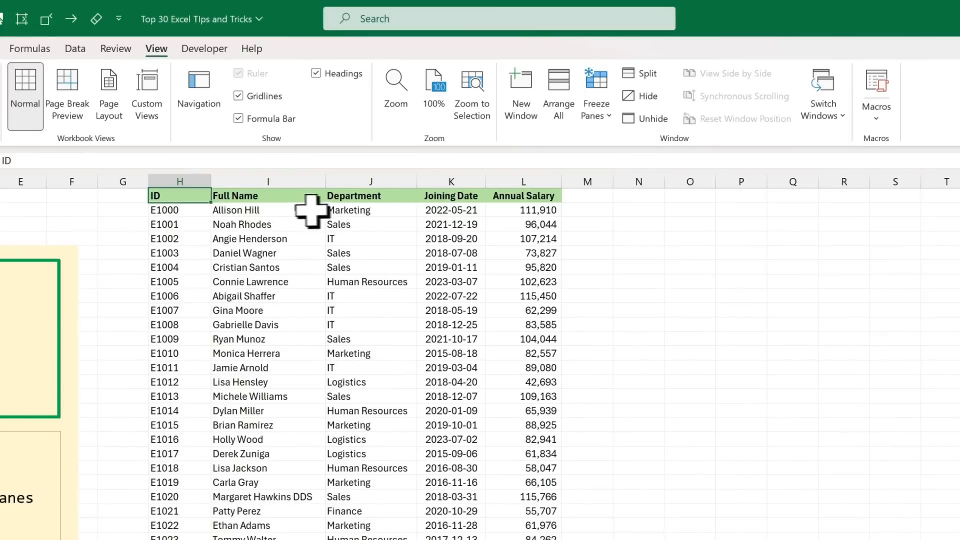
Step: Freeze the panes at cell I2 so the header row and the columns through ID stay fixed, and check both directions
left_click(286, 211)
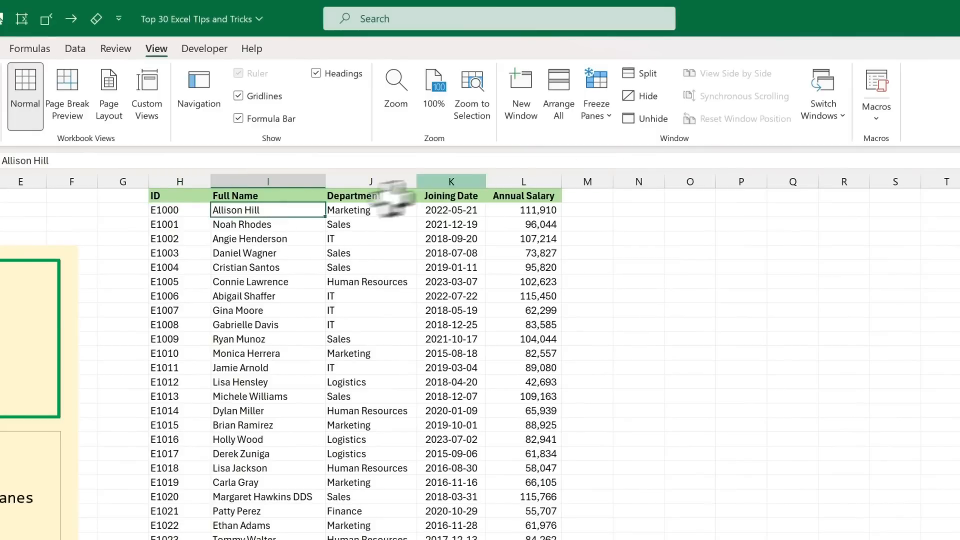
left_click(594, 114)
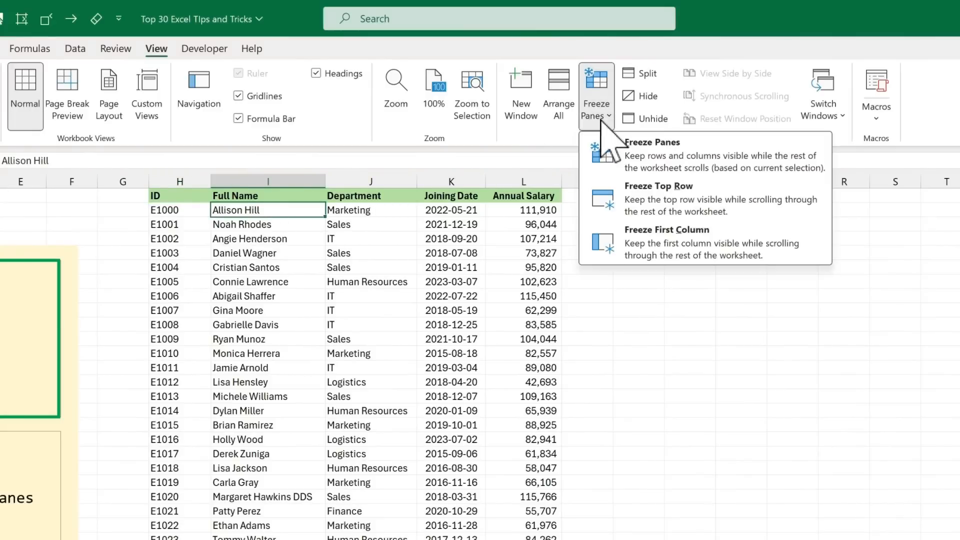
left_click(634, 165)
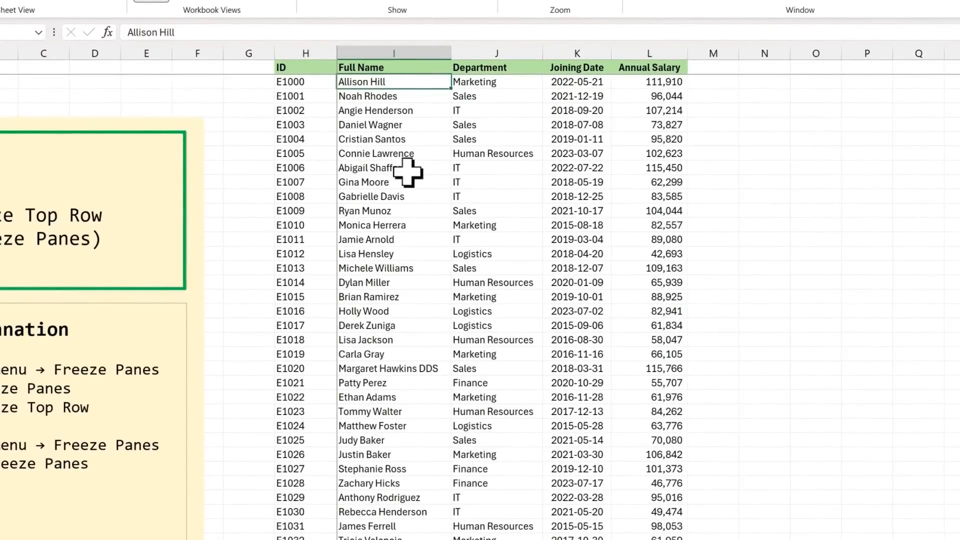
scroll(406, 170, "down", 4)
scroll(407, 168, "up", 4)
scroll(455, 160, "right", 2)
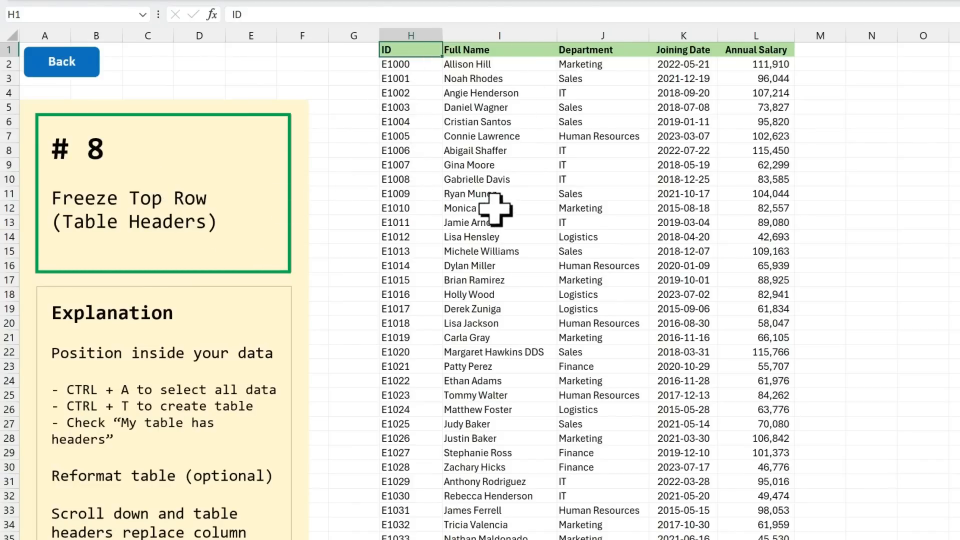
Step: Convert the employee data in H1:L151 on the Table Headers sheet into a table with headers
scroll(495, 201, "down", 2)
scroll(494, 200, "down", 2)
scroll(493, 200, "up", 4)
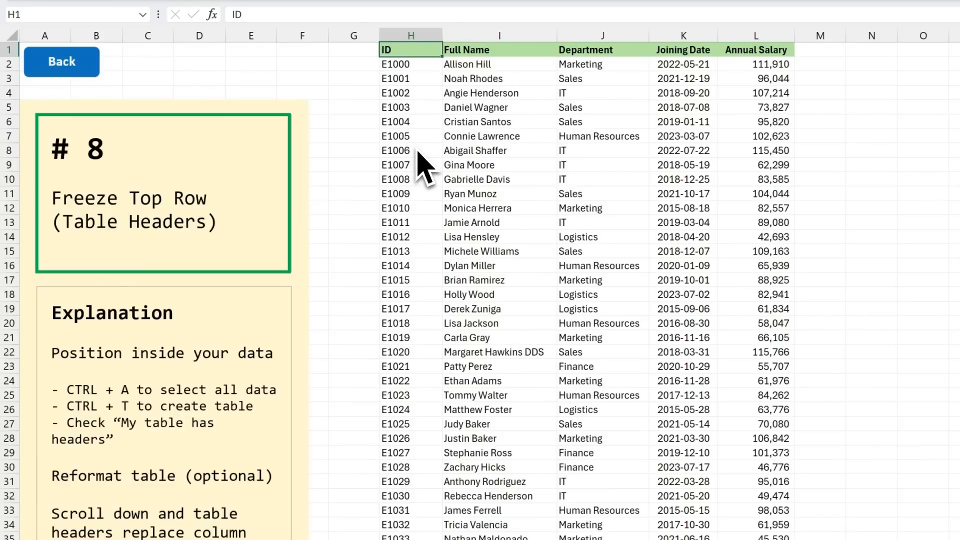
left_click(423, 64)
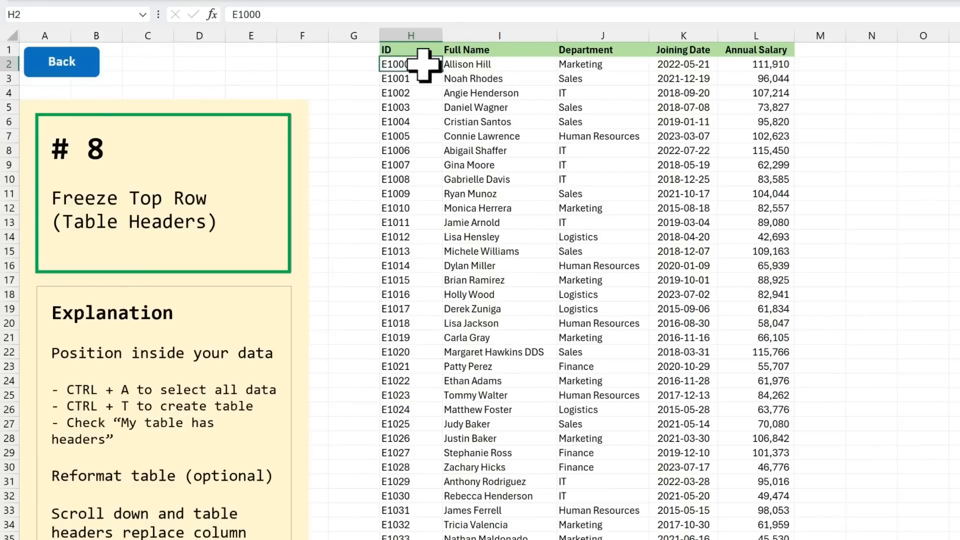
key("ctrl+a")
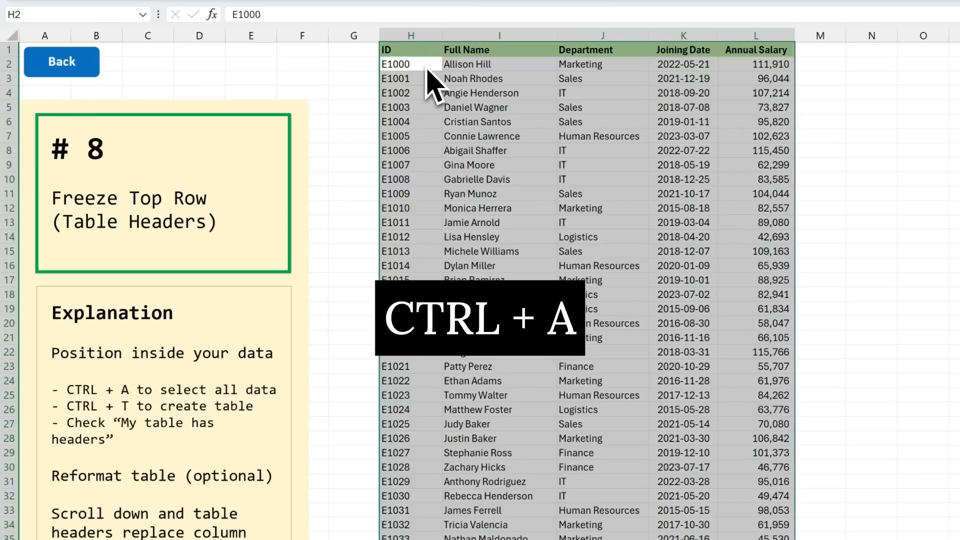
key("ctrl+t")
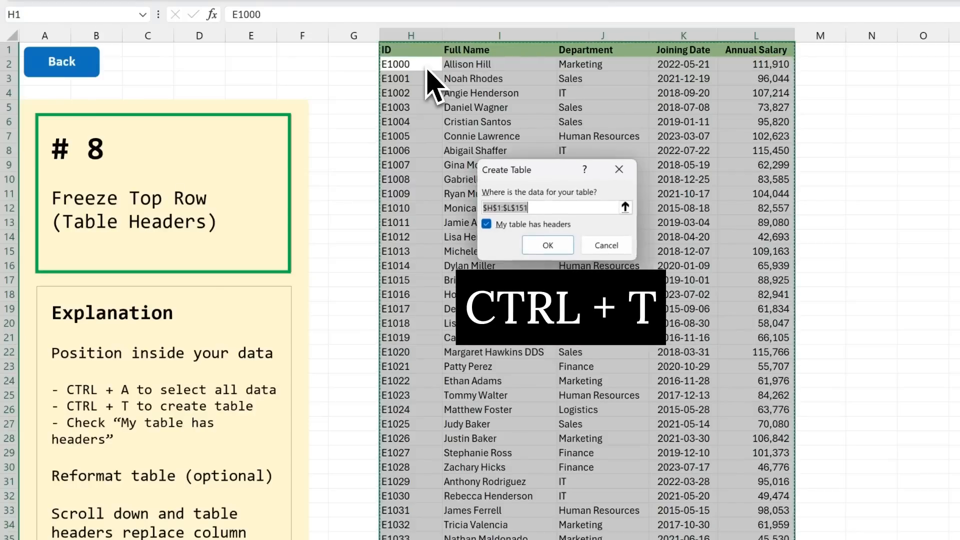
left_click(553, 246)
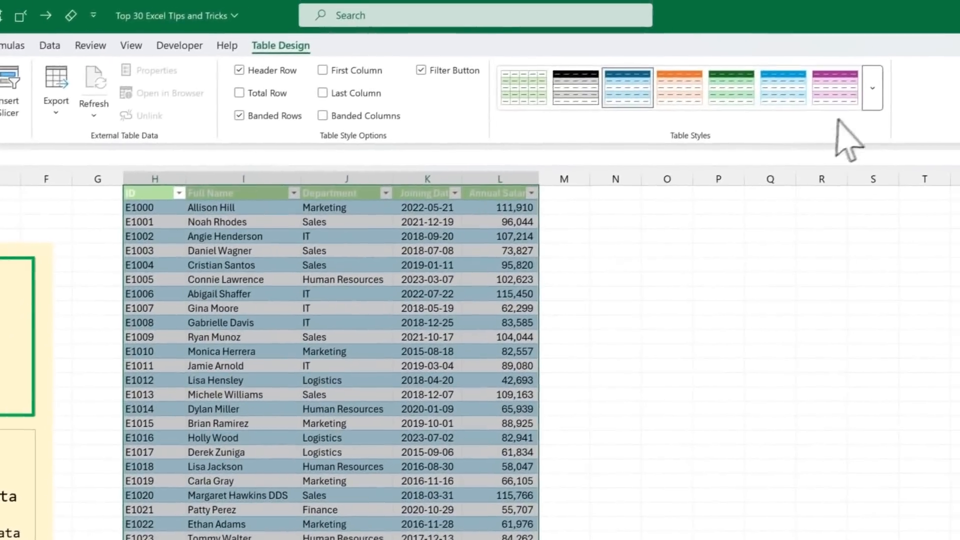
Step: Apply the plain uncolored table style to the employee table and check its headers further down the data
left_click(872, 103)
left_click(560, 114)
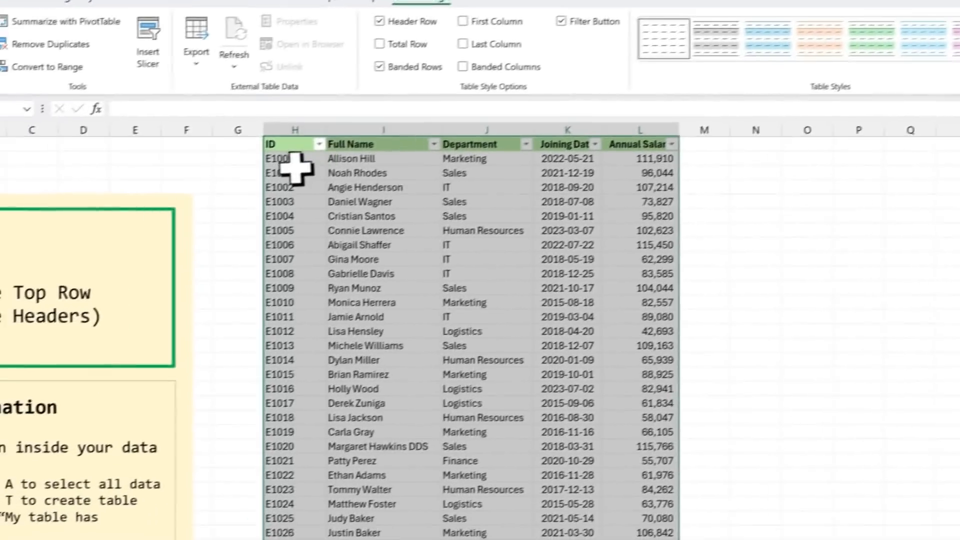
left_click(137, 209)
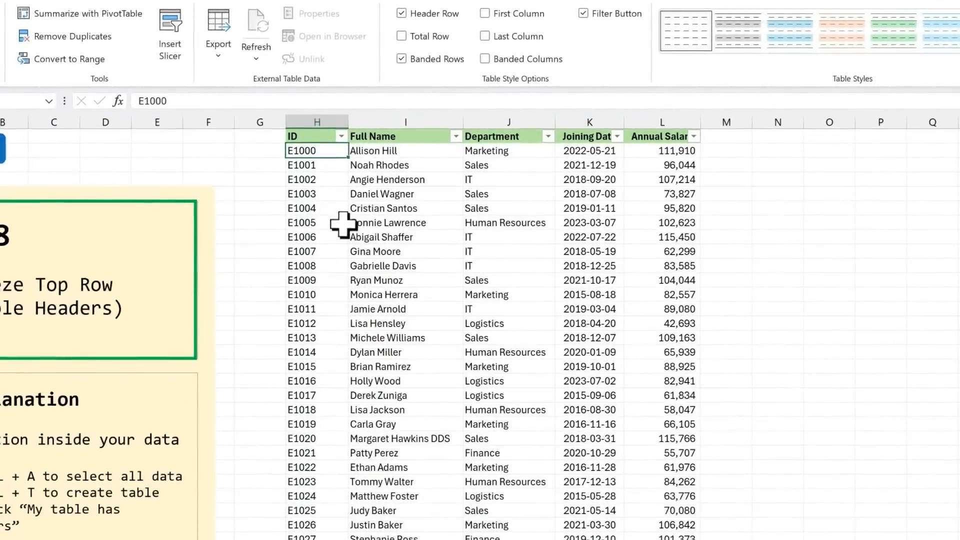
scroll(184, 281, "down", 2)
scroll(343, 218, "down", 1)
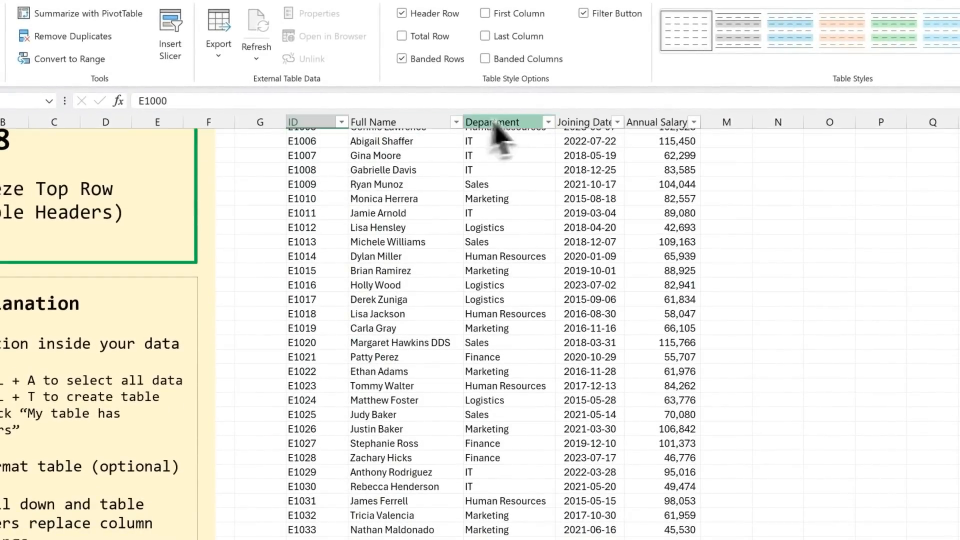
Step: Compare the employee table's column headings at the start of the data and further down
scroll(316, 185, "up", 3)
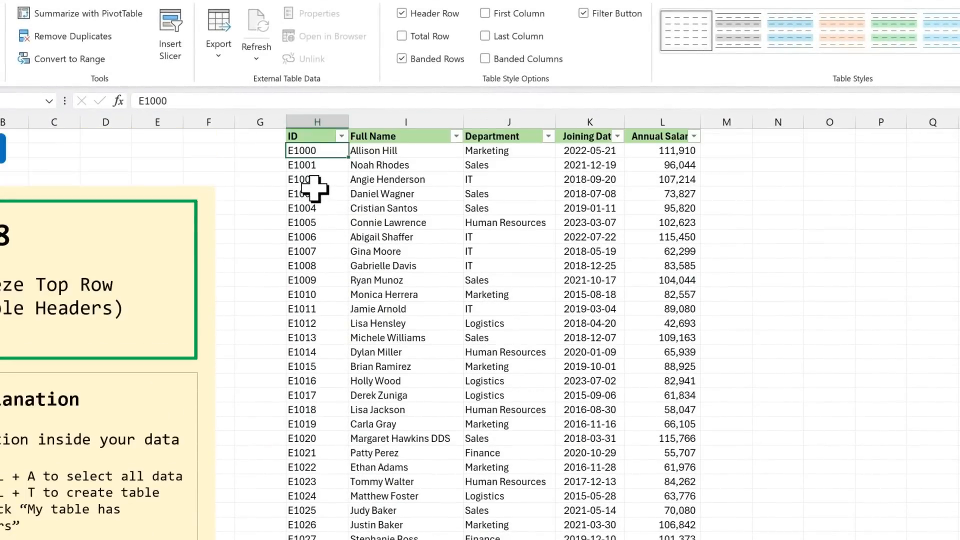
scroll(315, 188, "down", 3)
scroll(315, 189, "up", 3)
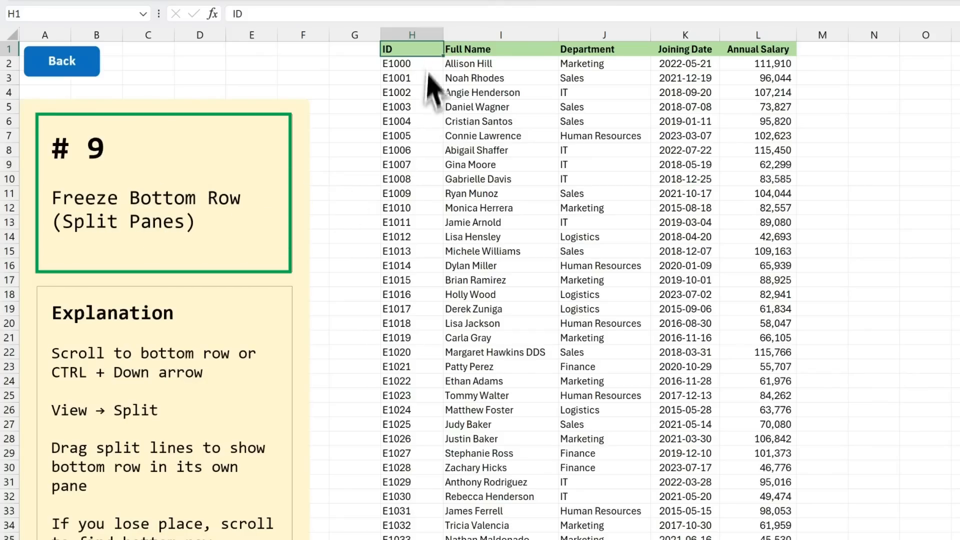
Step: Split the employee sheet so the Total row 152 has its own pane, and check it while browsing the records above
key("ctrl+Down")
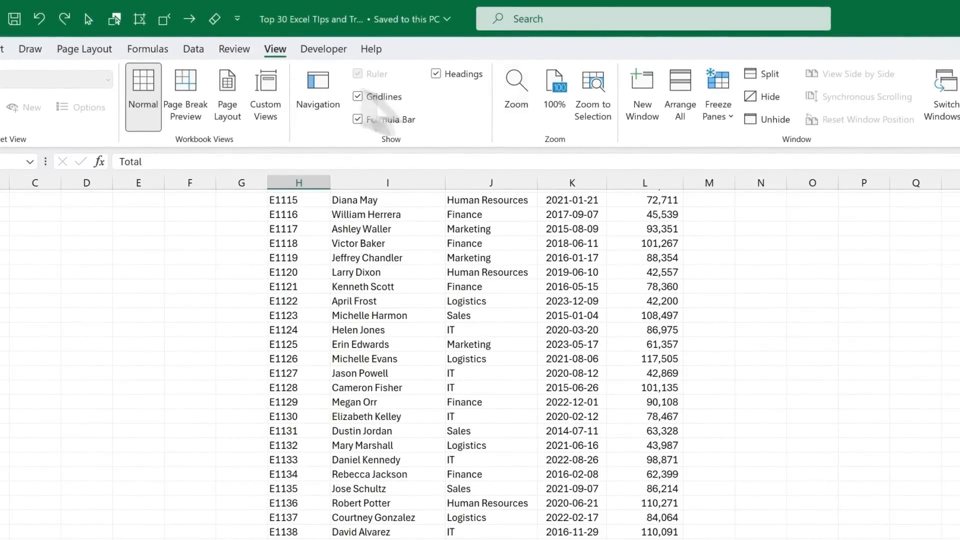
left_click(781, 71)
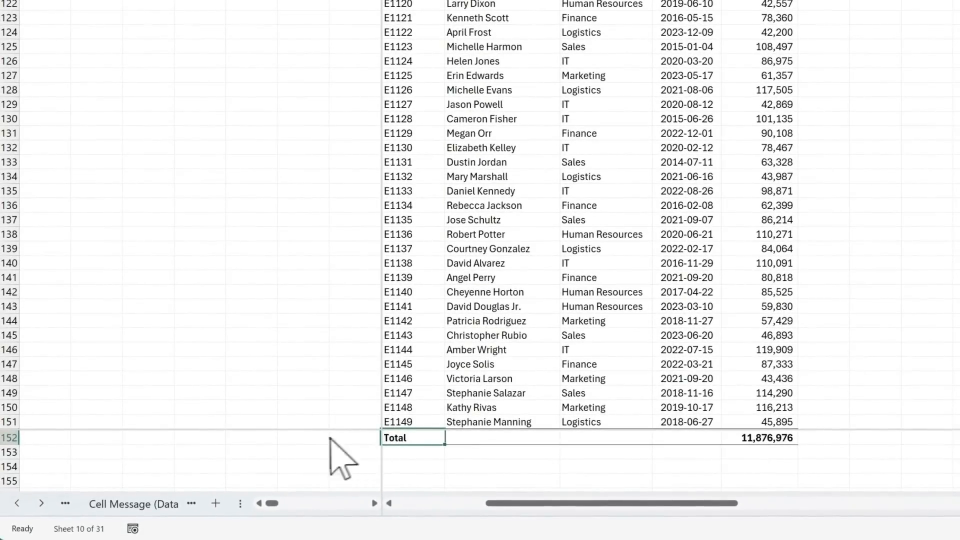
left_click(519, 220)
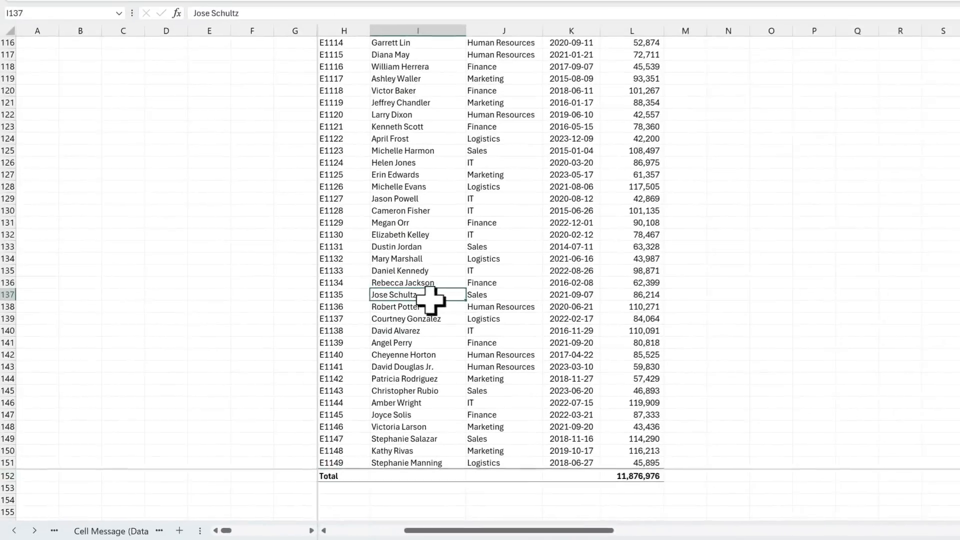
scroll(537, 168, "up", 4)
scroll(441, 256, "up", 8)
scroll(442, 256, "down", 5)
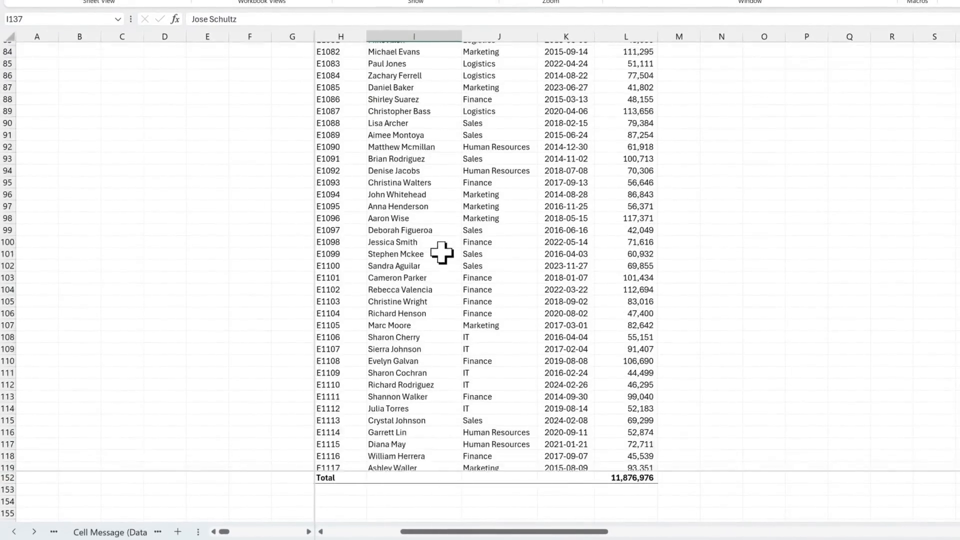
scroll(441, 256, "up", 5)
scroll(442, 254, "up", 2)
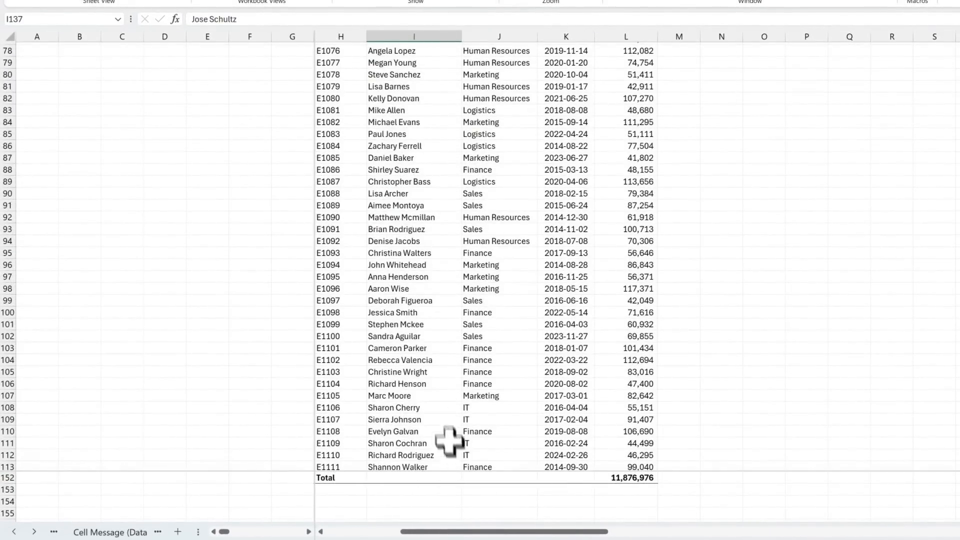
scroll(505, 247, "up", 12)
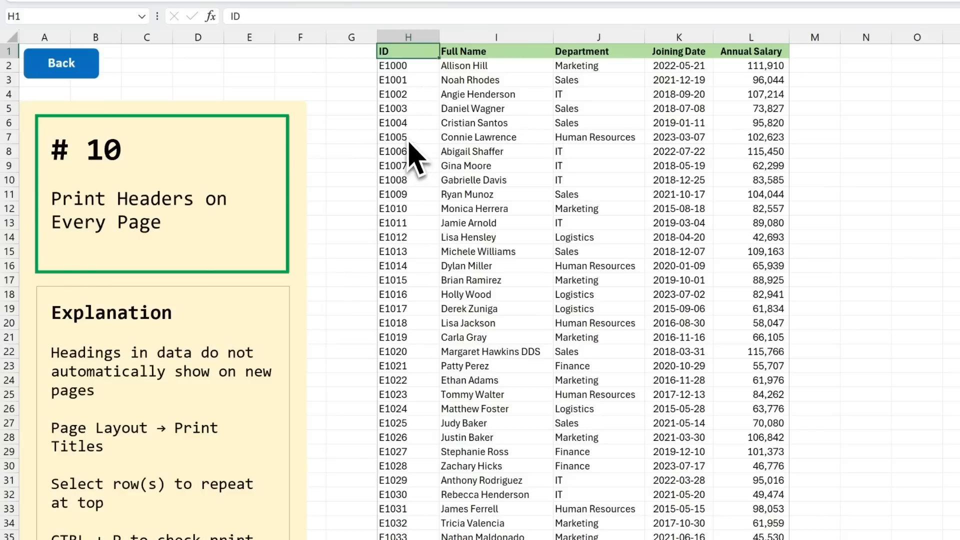
Step: Preview the employee sheet's printout, compare the headings on its first and last pages, and return to the sheet
key("ctrl+p")
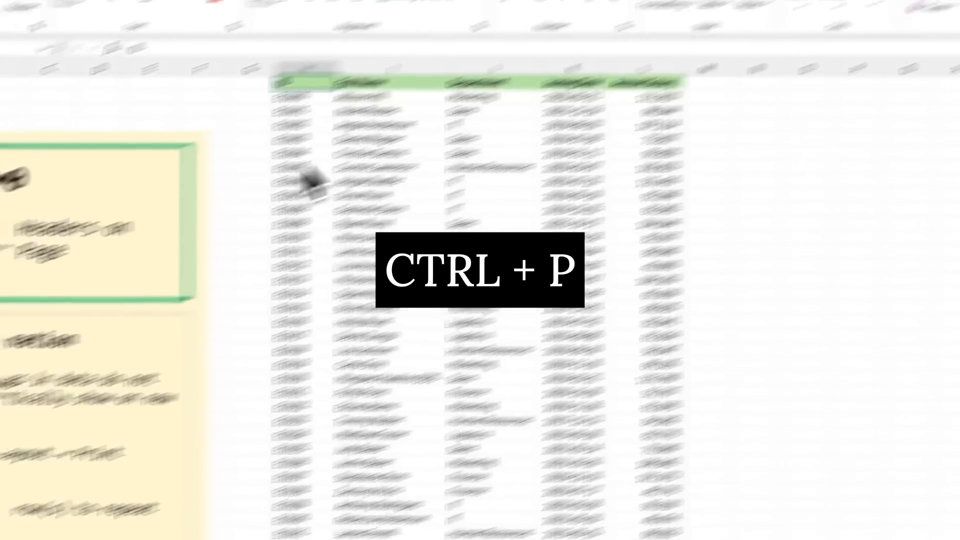
scroll(615, 375, "down", 5)
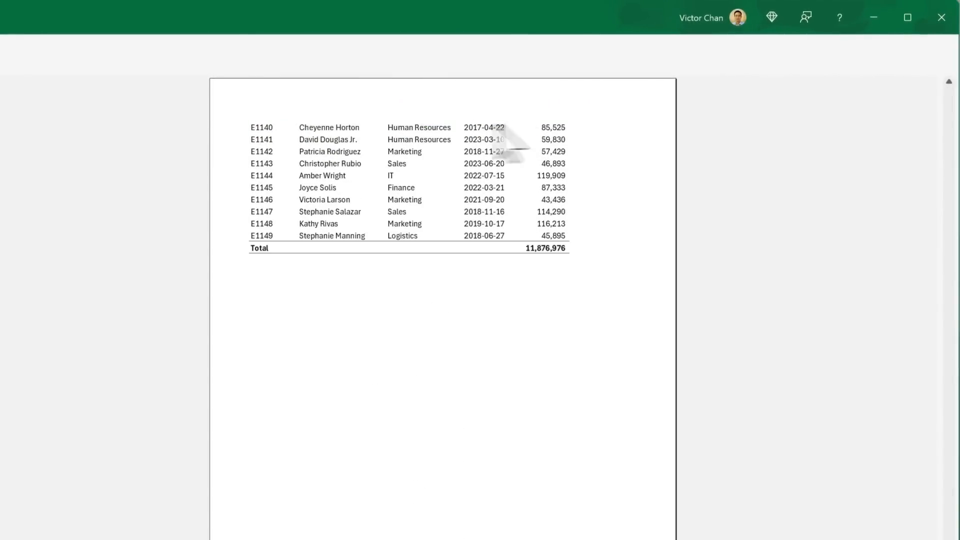
scroll(475, 210, "up", 10)
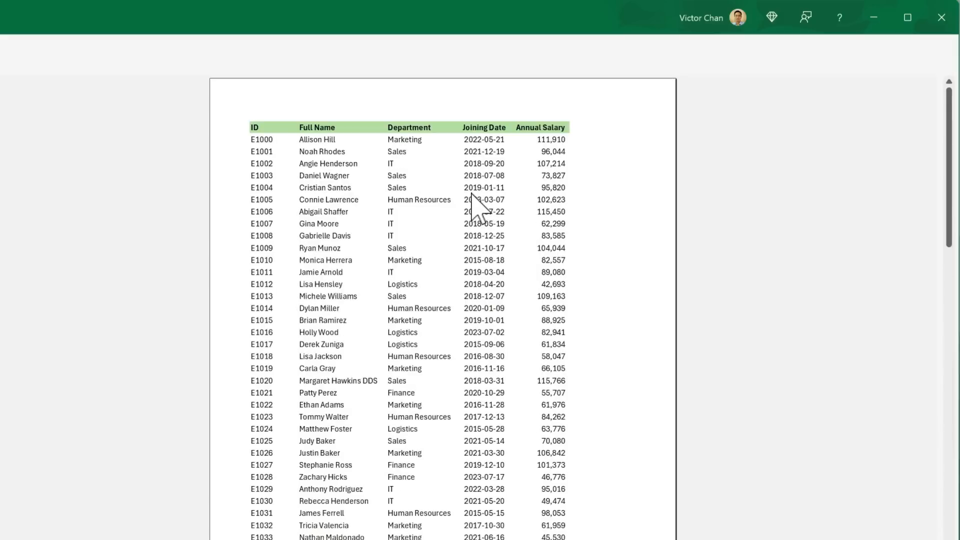
scroll(426, 263, "down", 5)
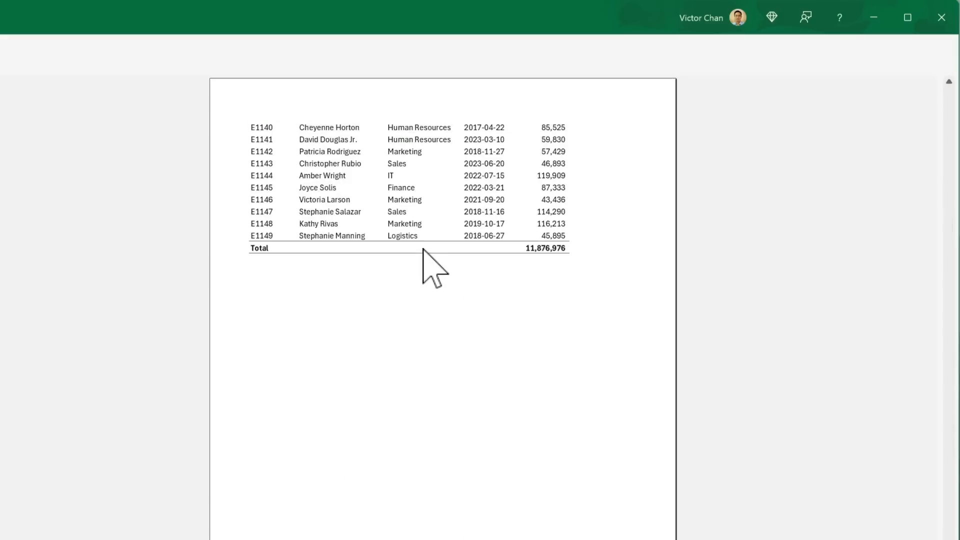
key("Escape")
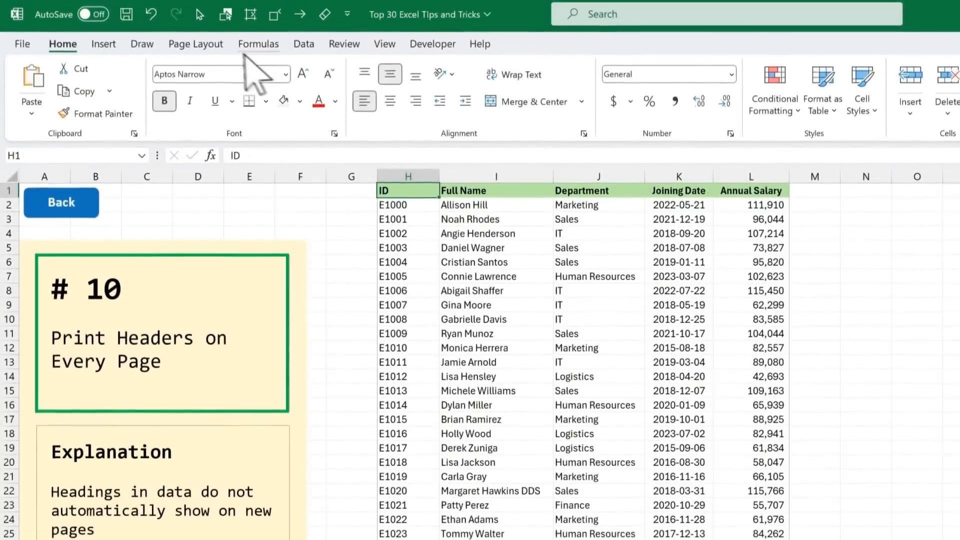
Step: Set the print titles so that row 1 ($1:$1) repeats at the top of every printed page
left_click(195, 46)
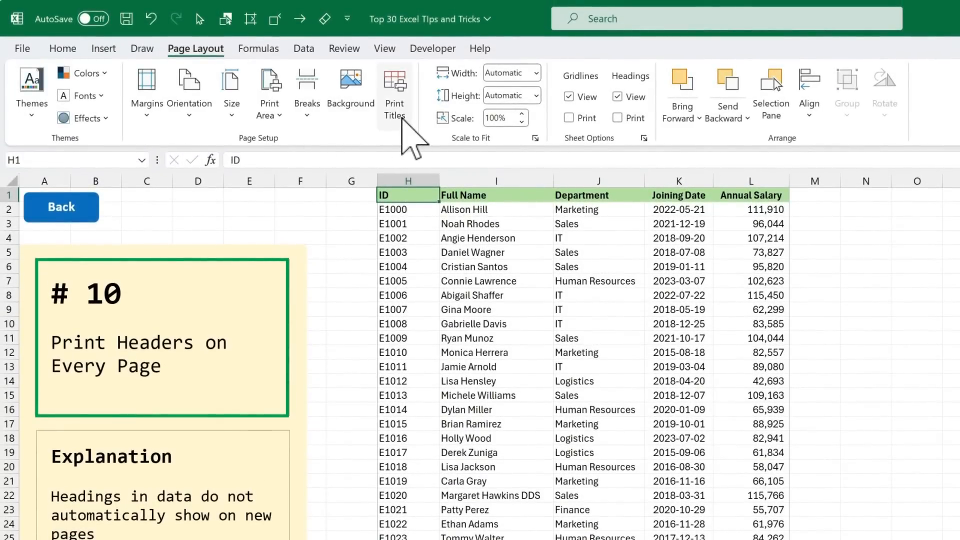
left_click(403, 120)
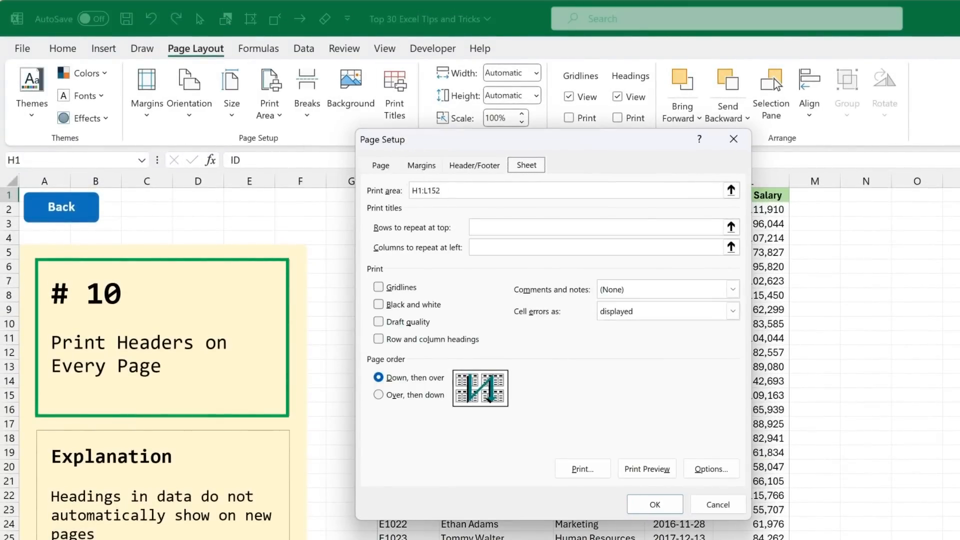
left_click(501, 228)
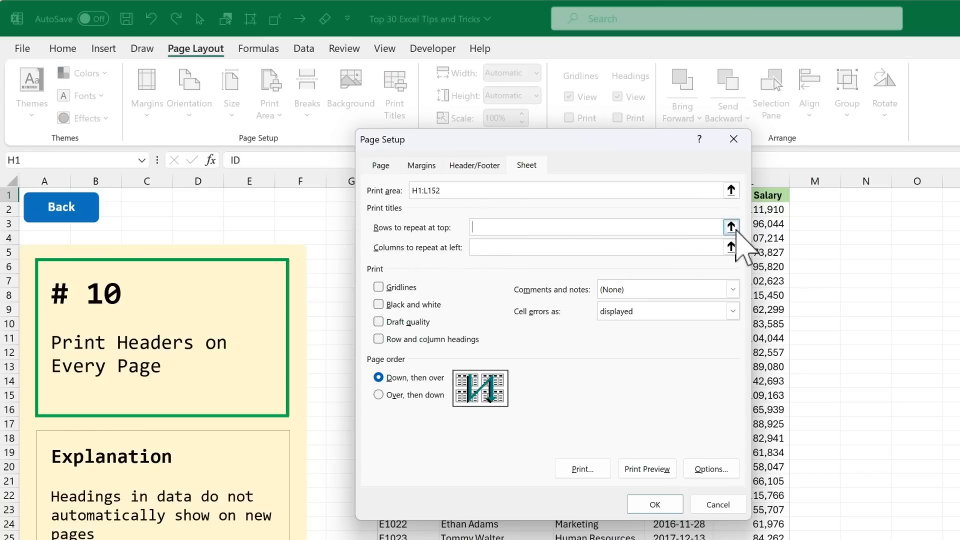
left_click(732, 228)
left_click(15, 195)
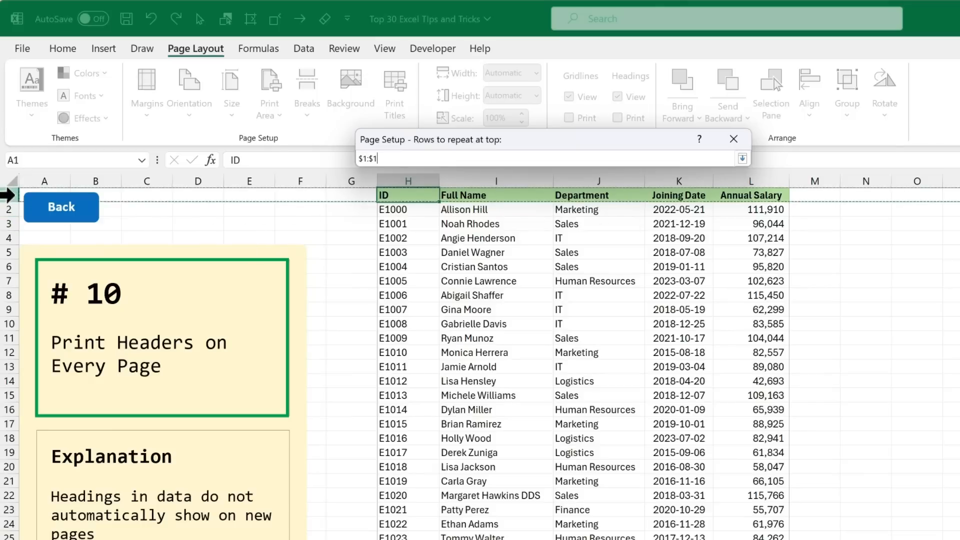
left_click(742, 159)
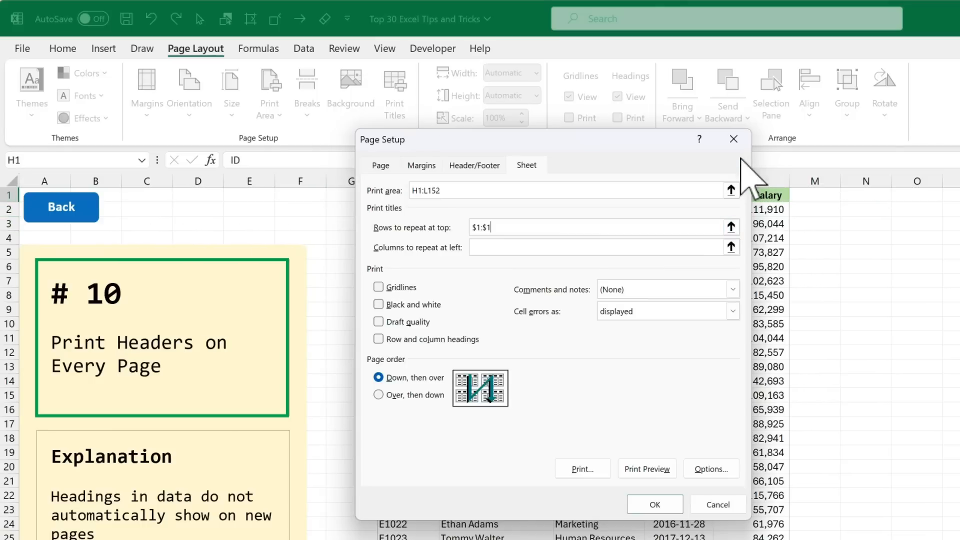
Step: Preview the printout with the repeating title row and check the headings across its pages
left_click(650, 471)
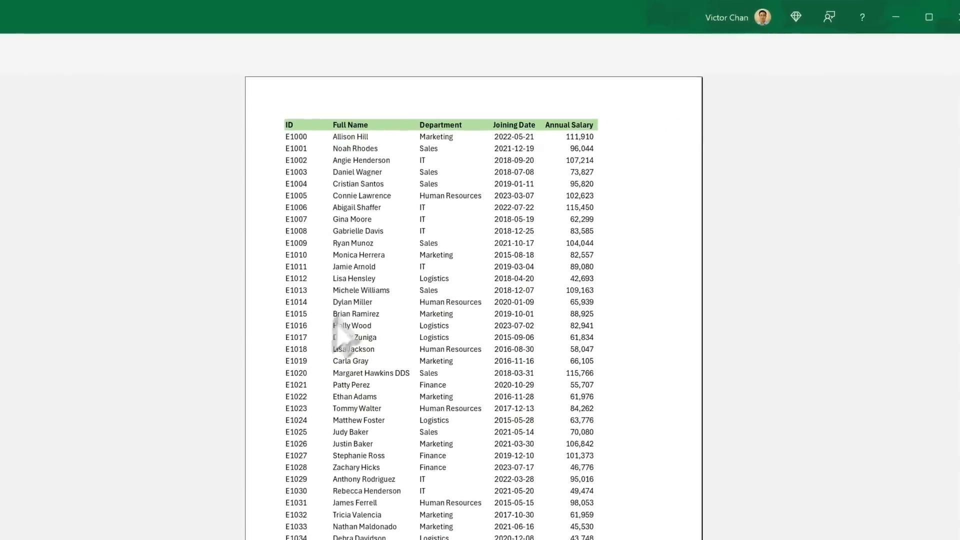
scroll(484, 335, "down", 3)
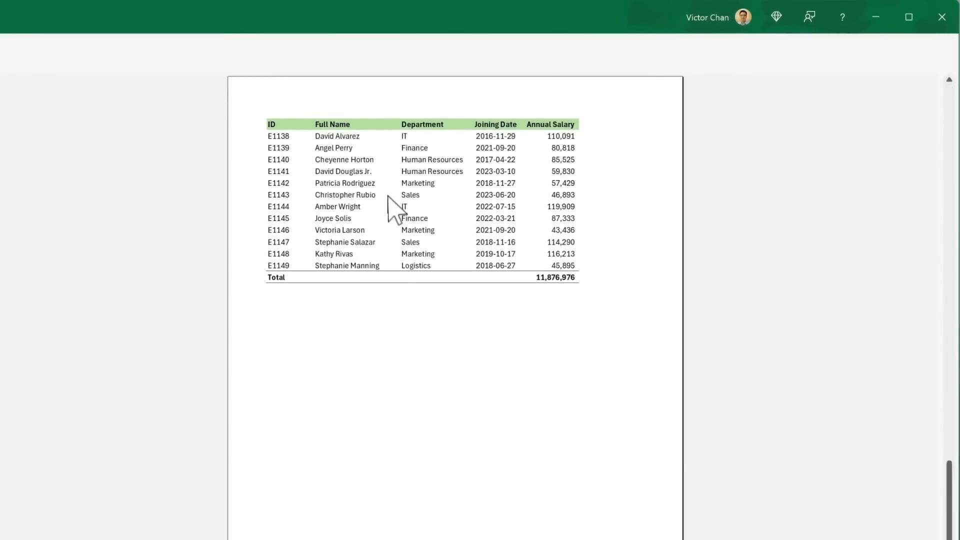
scroll(391, 202, "up", 3)
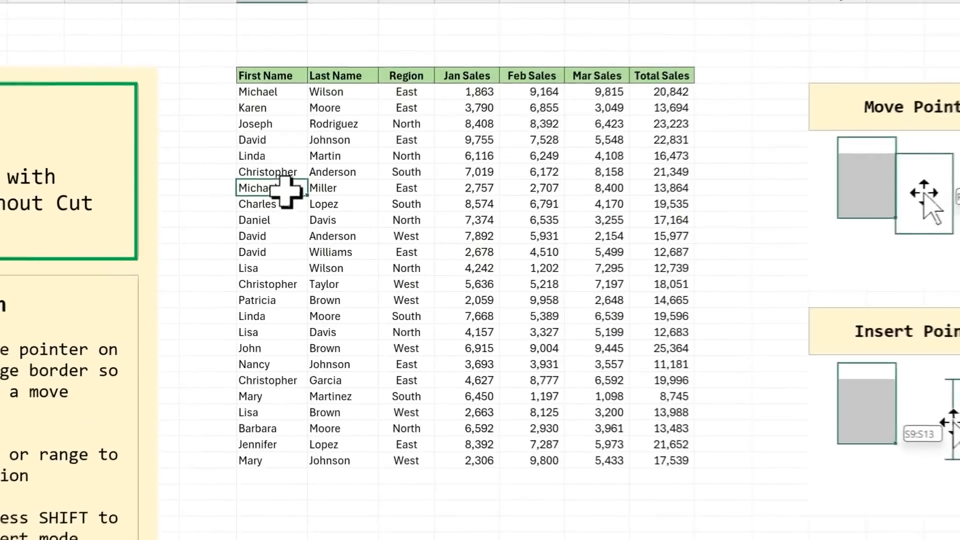
Step: Try moving the sales rows H12:N14 below the table to H31:N33, and undo the move
left_click_drag(333, 170, 617, 193)
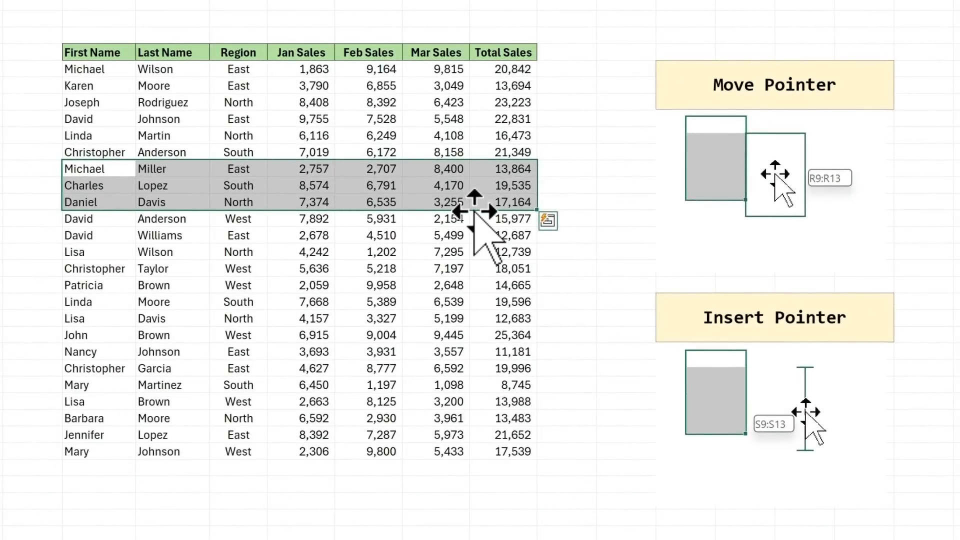
left_click_drag(474, 213, 480, 516)
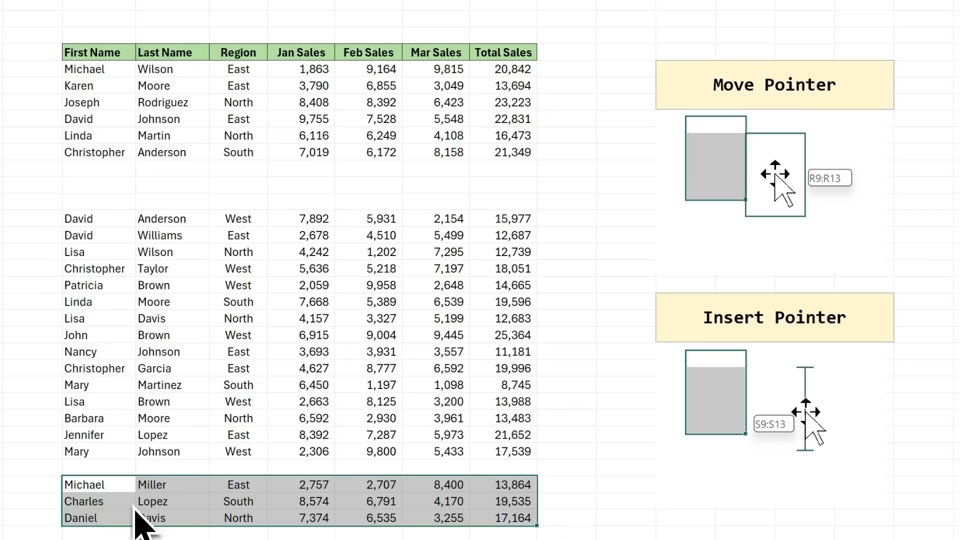
key("ctrl+z")
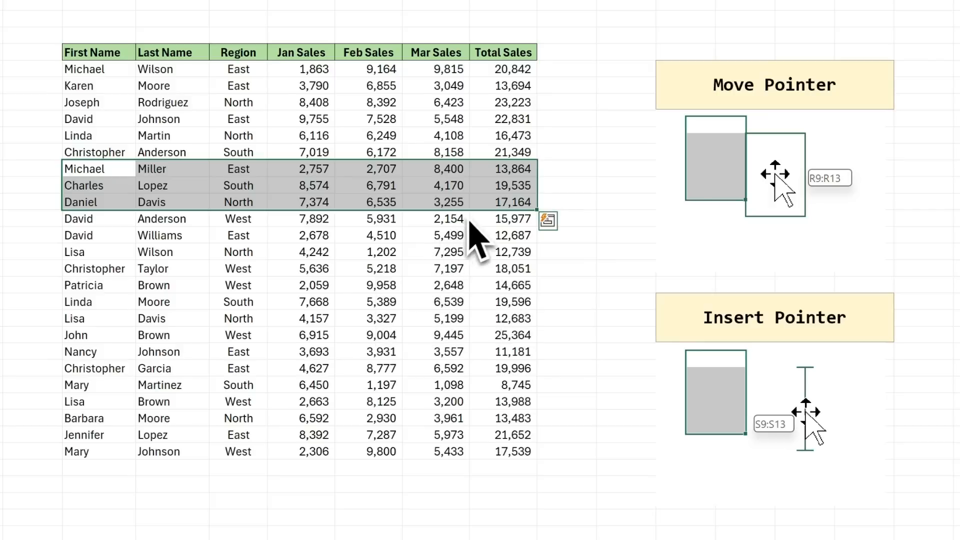
Step: Move the three selected rows H12:N14 to a lower position within the sales table
left_click_drag(478, 212, 473, 238)
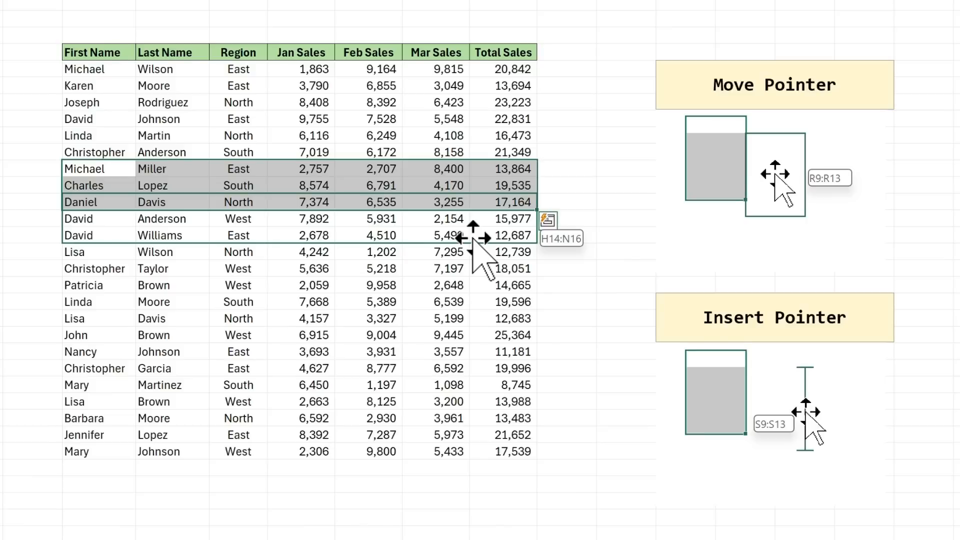
left_click_drag(472, 238, 490, 316)
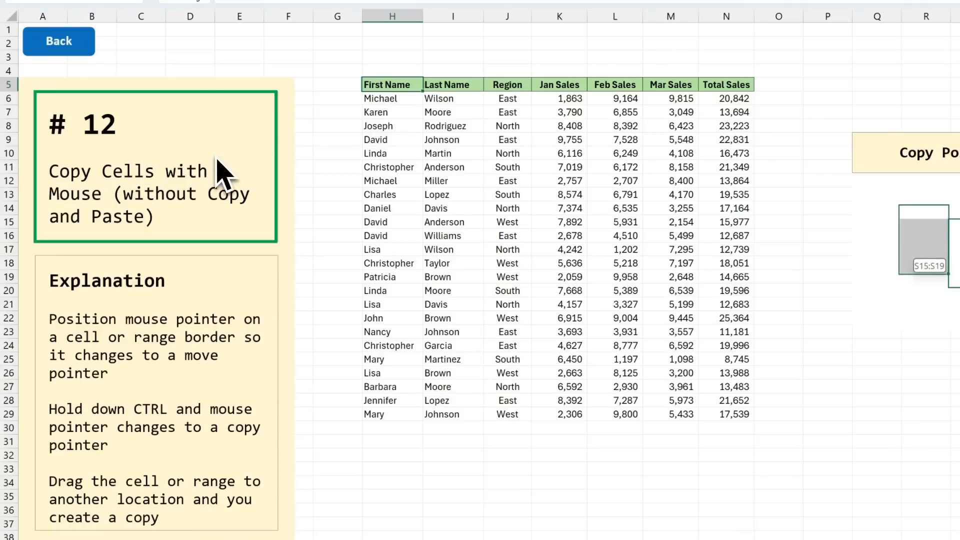
Step: Copy the first three data rows, H6:N8, to the empty area below the sales table without using the clipboard
left_click_drag(387, 100, 705, 131)
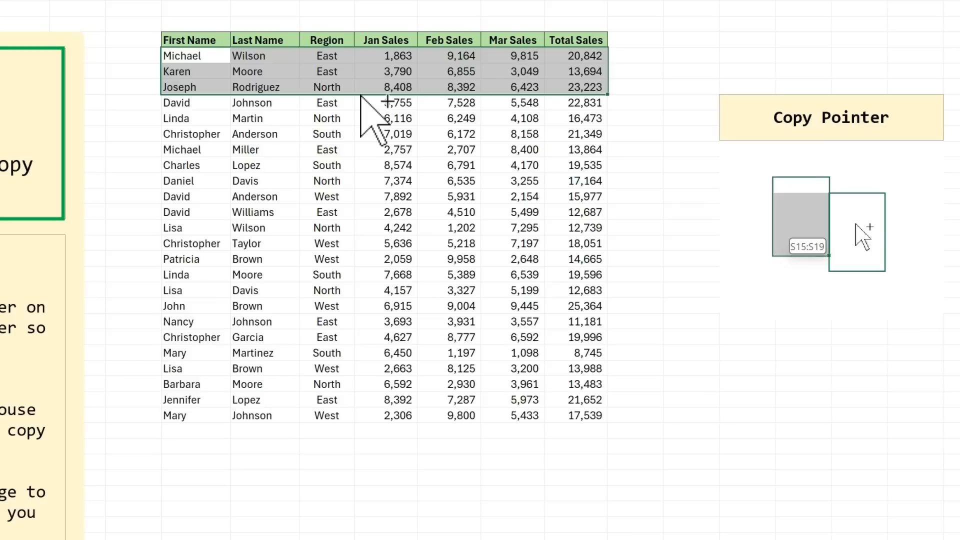
left_click_drag(361, 96, 378, 465)
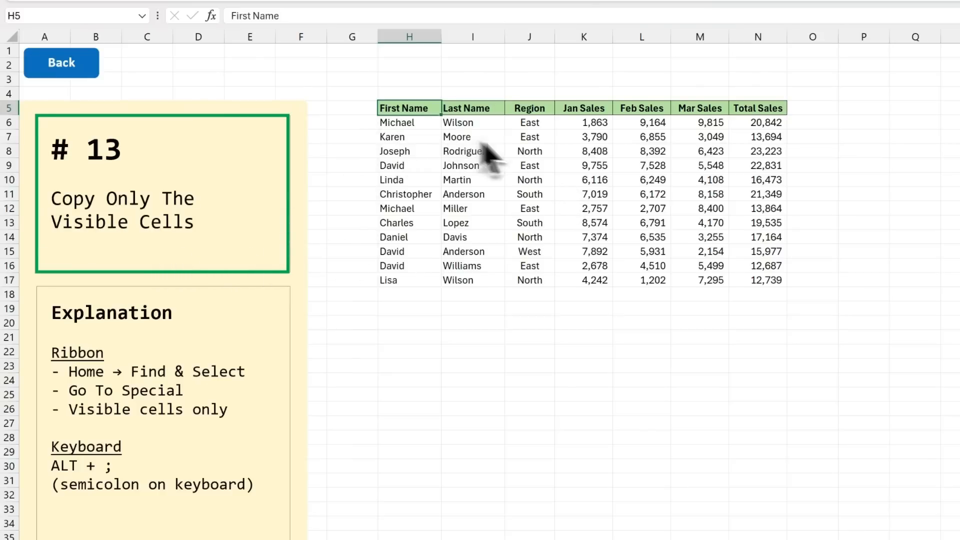
Step: Hide the Jan Sales, Feb Sales and Mar Sales columns (K:M) on the visible-cells sheet
left_click_drag(589, 35, 687, 33)
right_click(648, 34)
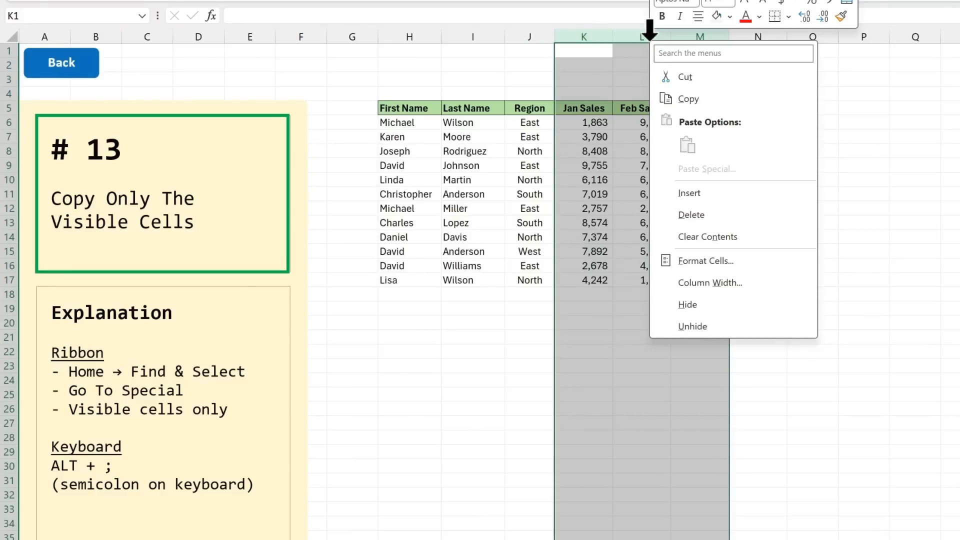
left_click(726, 305)
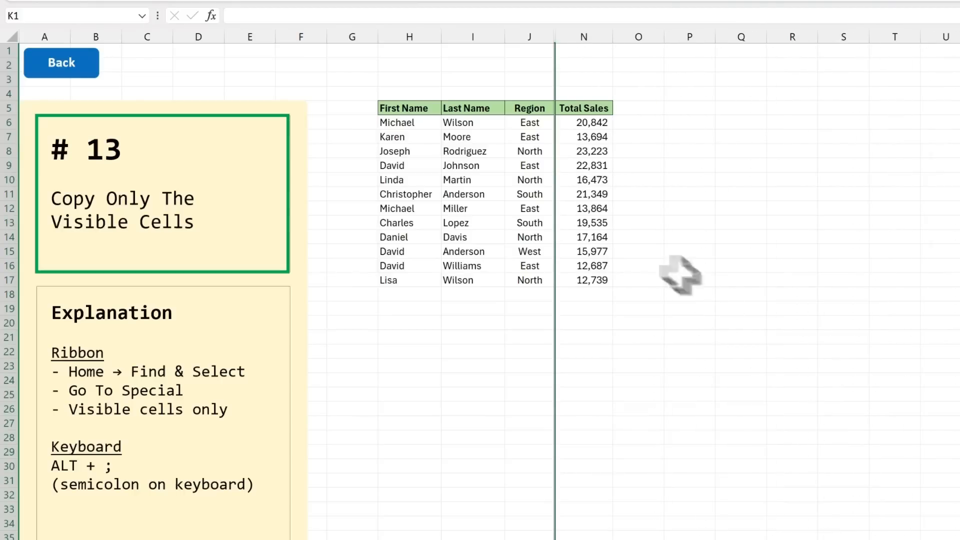
Step: Copy the whole range H5:N17 to P5, and undo both the paste and the hiding of columns K:M
left_click_drag(418, 108, 585, 280)
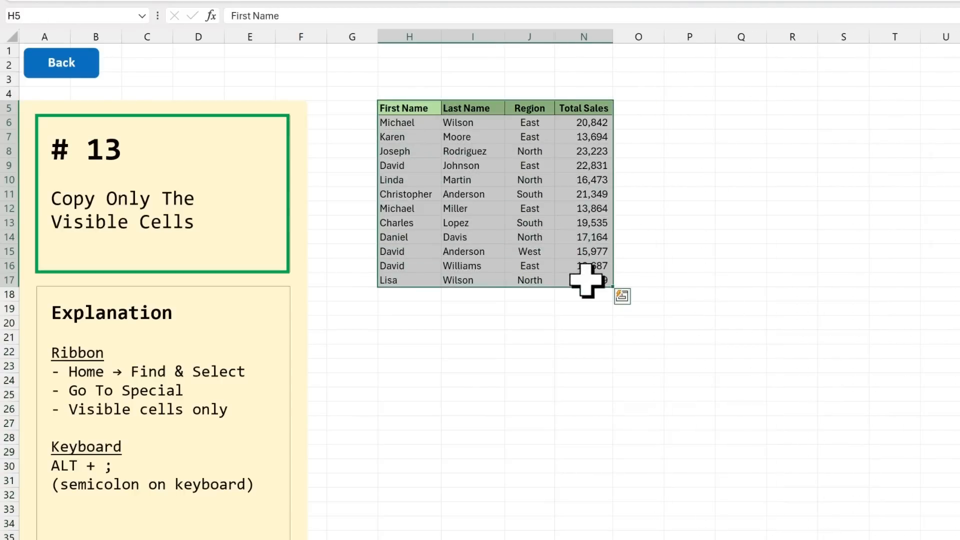
key("ctrl+c")
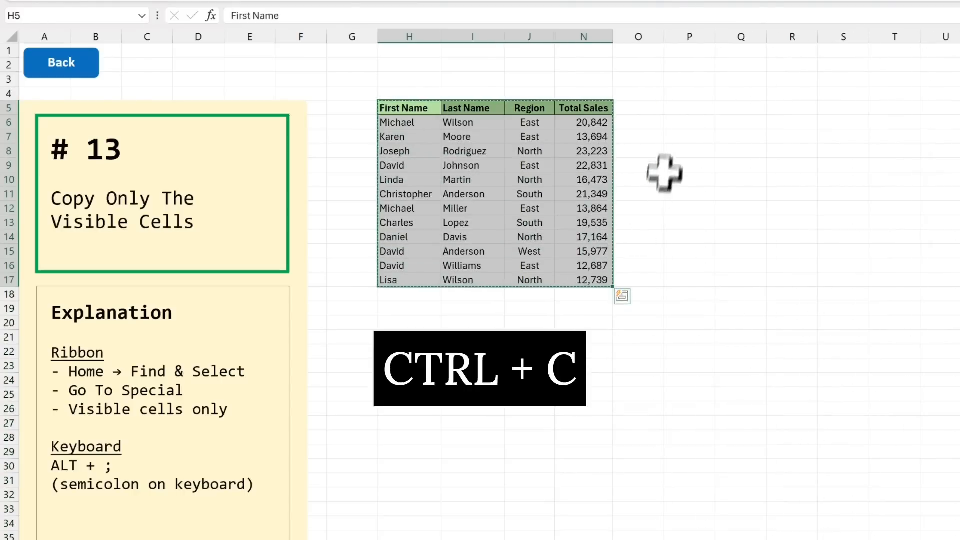
left_click(680, 108)
key("ctrl+v")
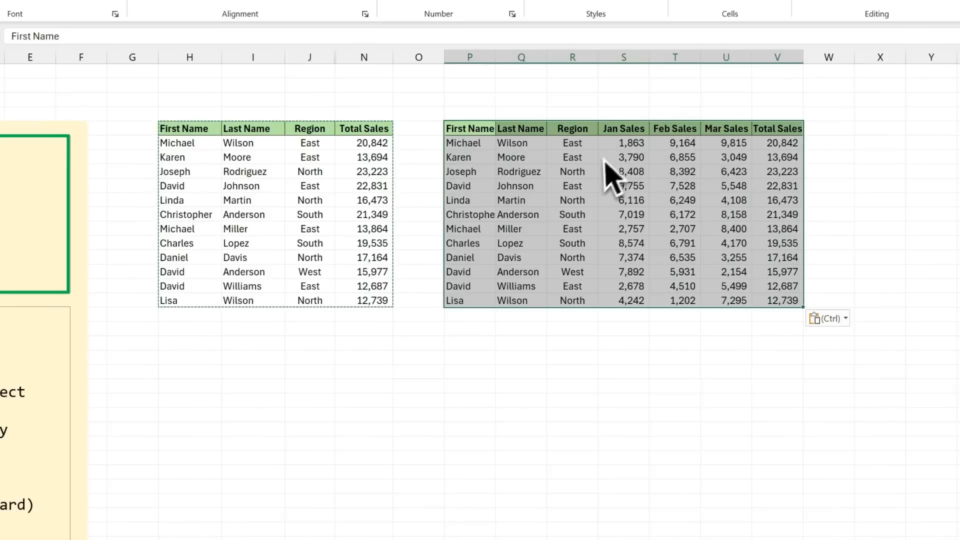
key("ctrl+z")
key("ctrl+z")
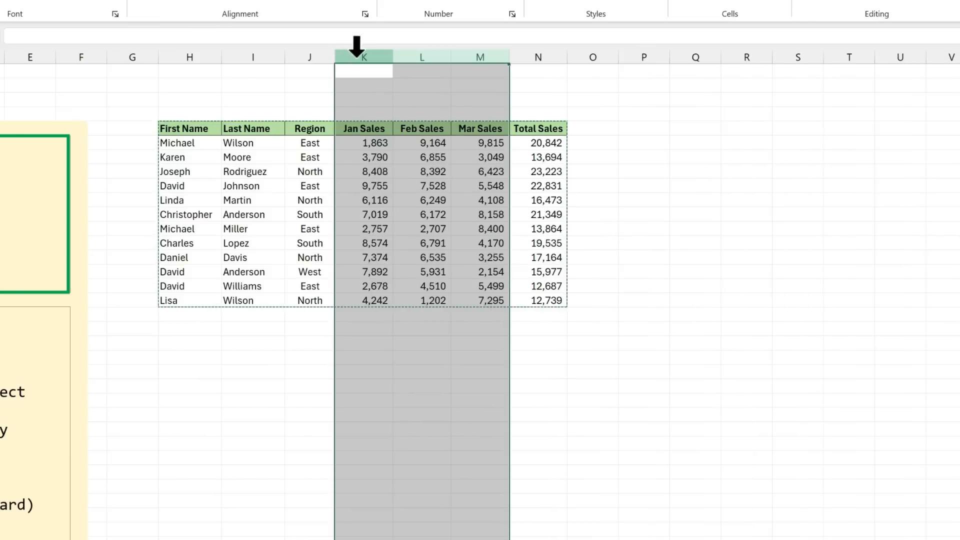
Step: Hide the Jan Sales, Feb Sales and Mar Sales columns (K:M) of the sales table once more
right_click(357, 54)
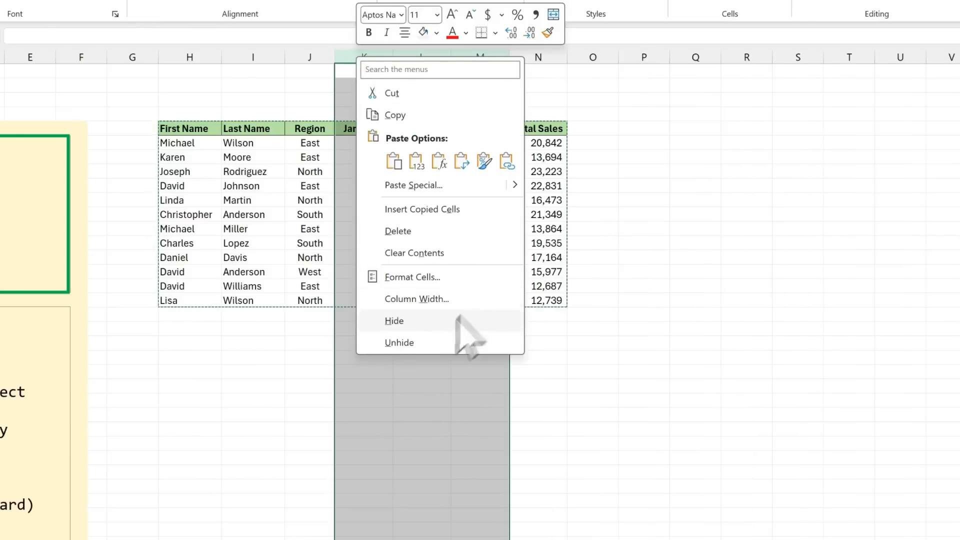
left_click(440, 327)
Step: Copy only the visible cells of the sales table H5:N17, using Go To Special, and paste them at P5
left_click_drag(197, 129, 375, 257)
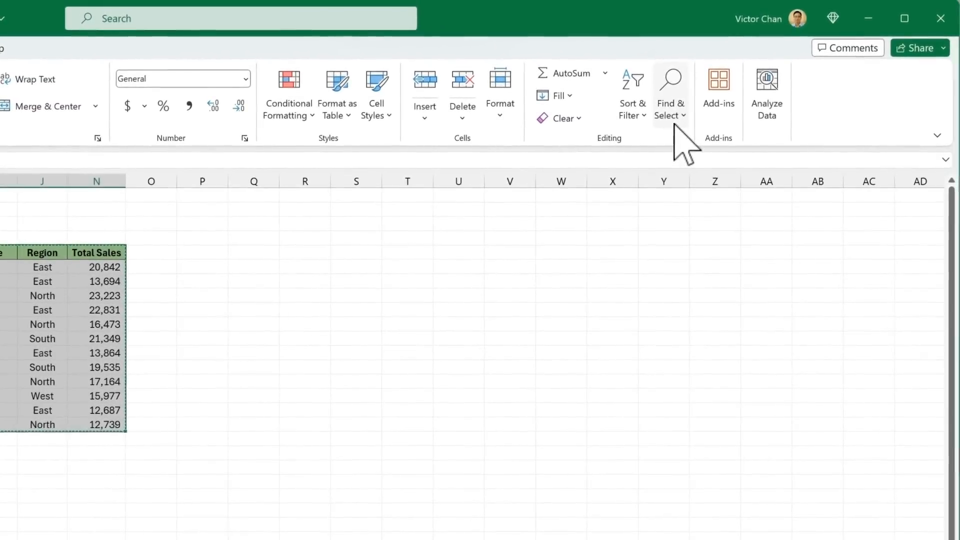
left_click(670, 107)
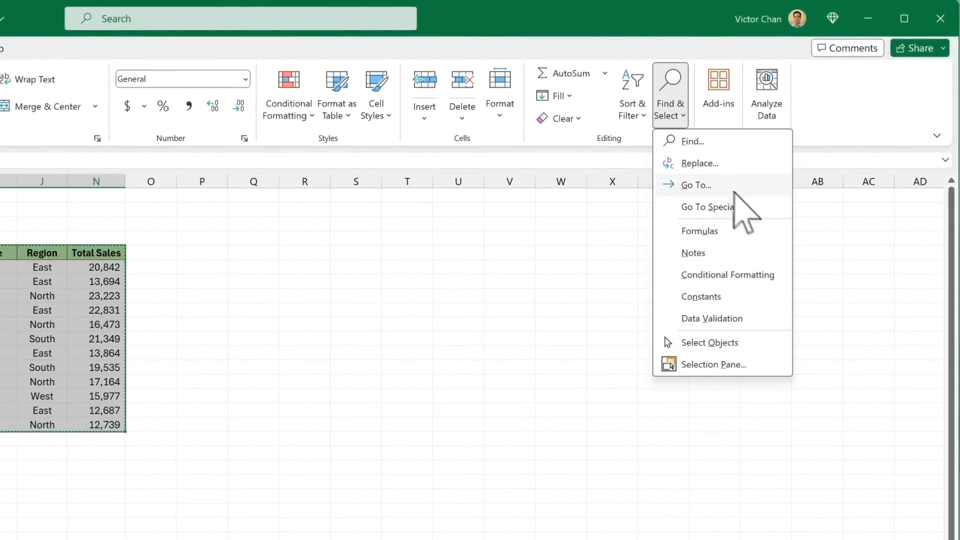
left_click(749, 209)
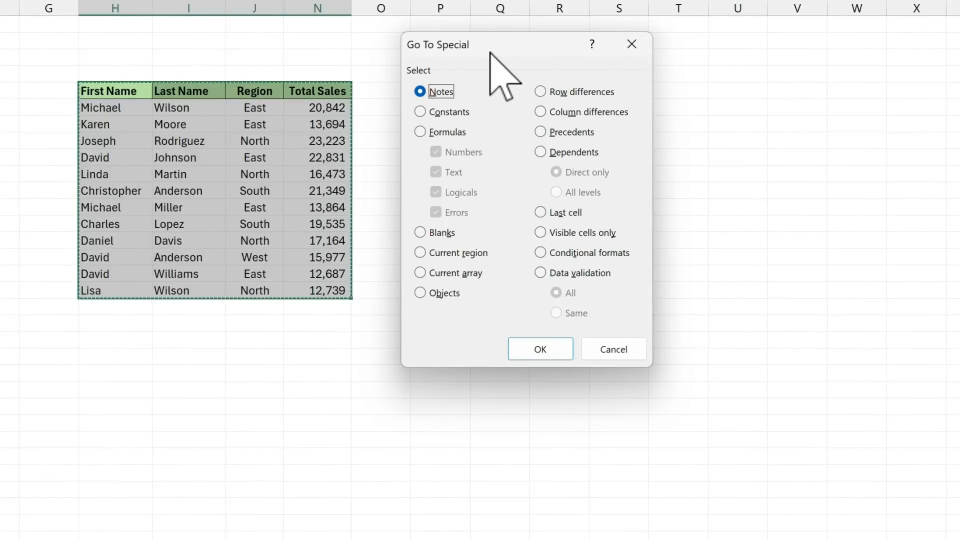
left_click(583, 234)
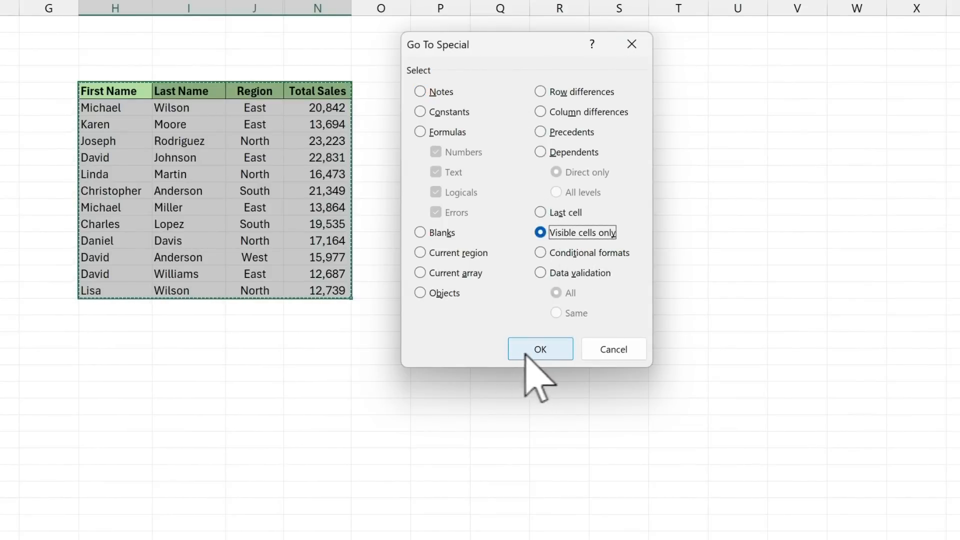
left_click(550, 353)
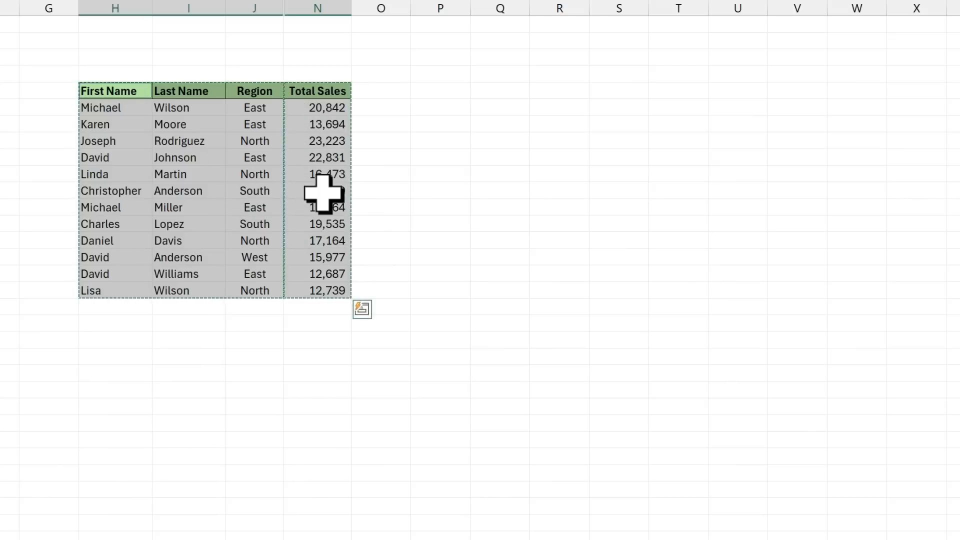
left_click(425, 94)
key("ctrl+v")
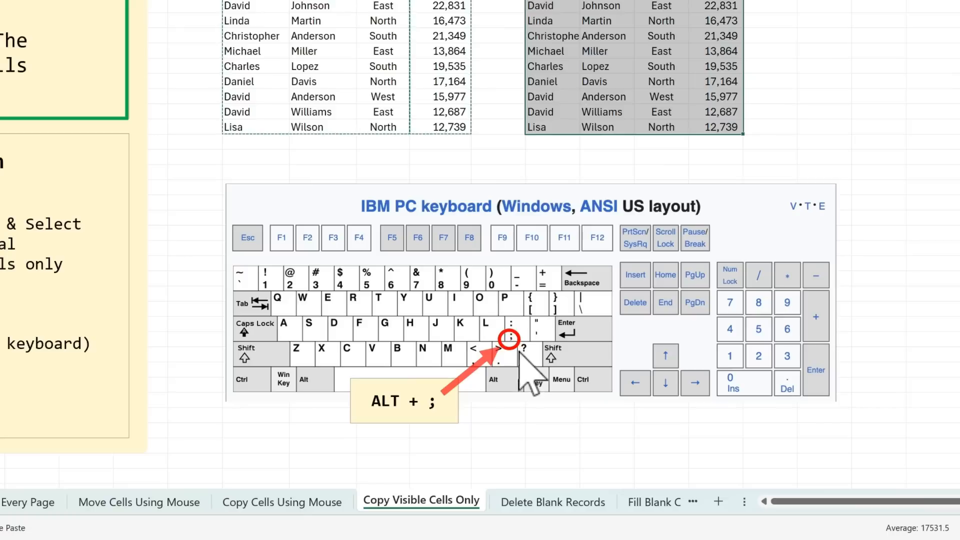
Step: On the Delete Blank Records sheet, filter the employee table to show only blanks under Dietary Requirements
left_click(493, 156)
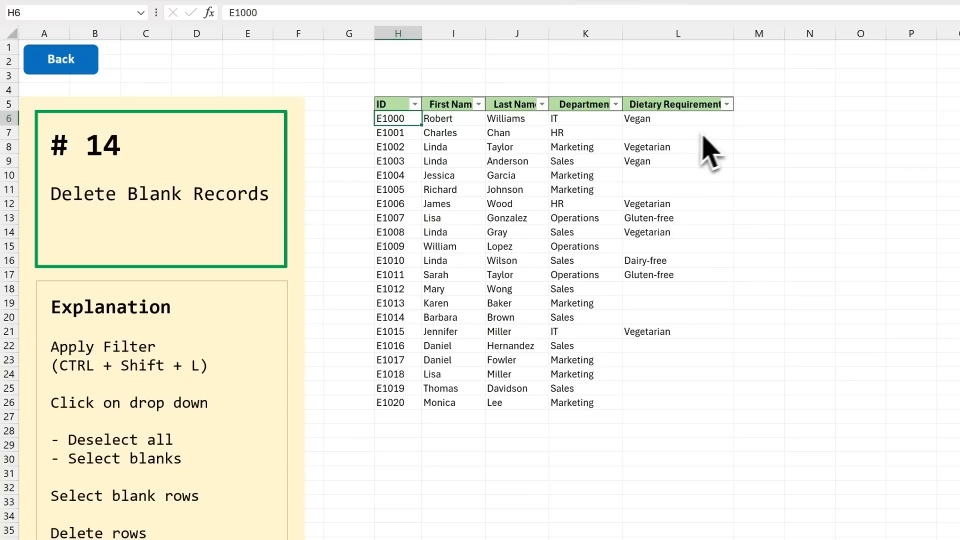
left_click(727, 105)
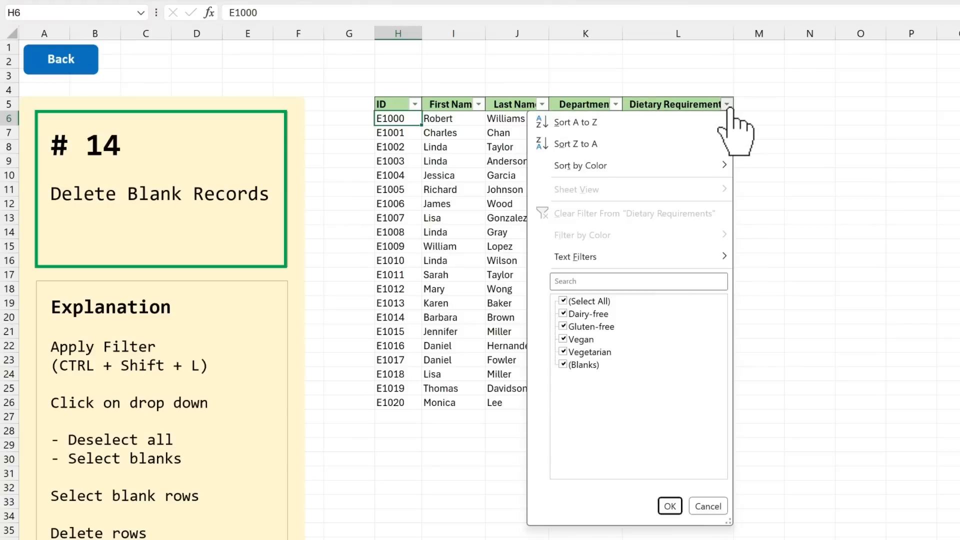
left_click(606, 302)
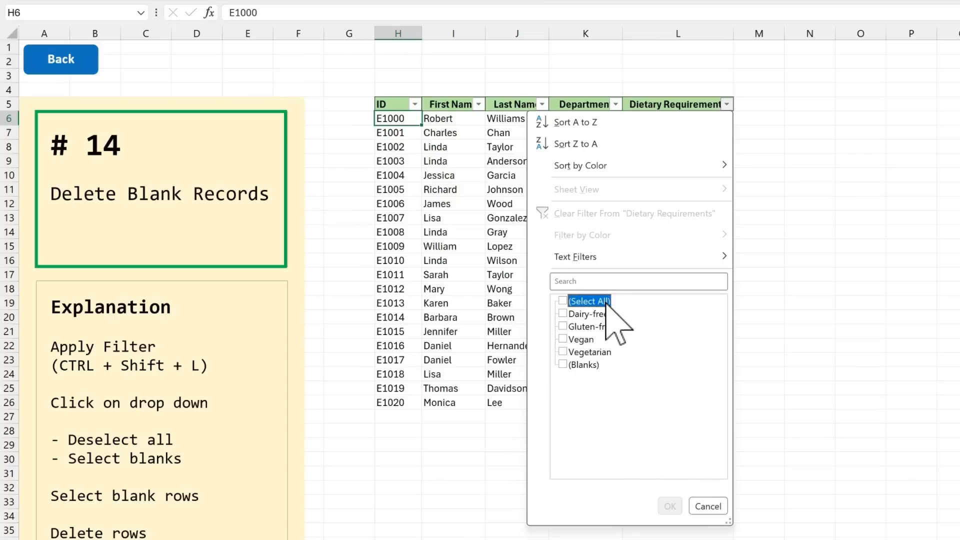
left_click(583, 365)
left_click(669, 506)
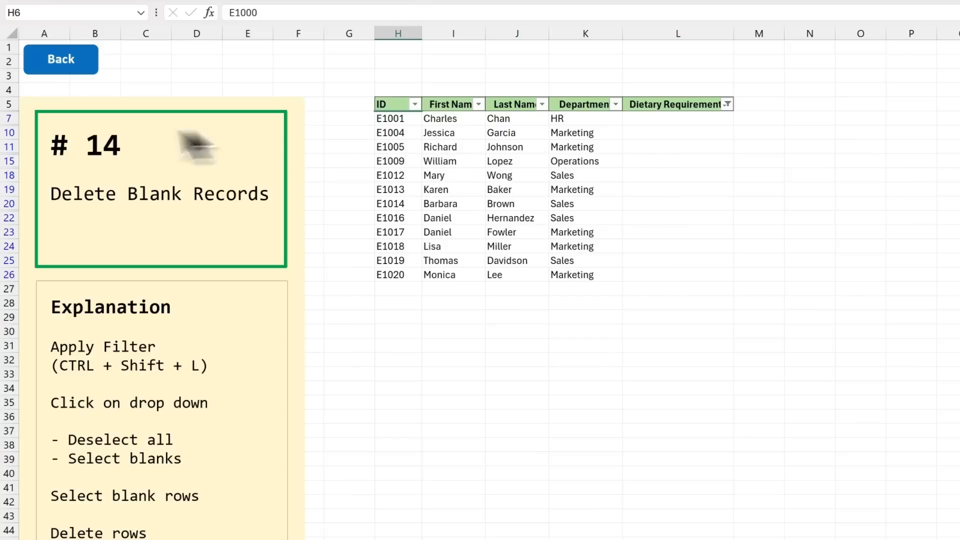
Step: Delete all the filtered rows with blank dietary requirements, and remove the filter from the table
left_click_drag(9, 118, 17, 273)
right_click(7, 234)
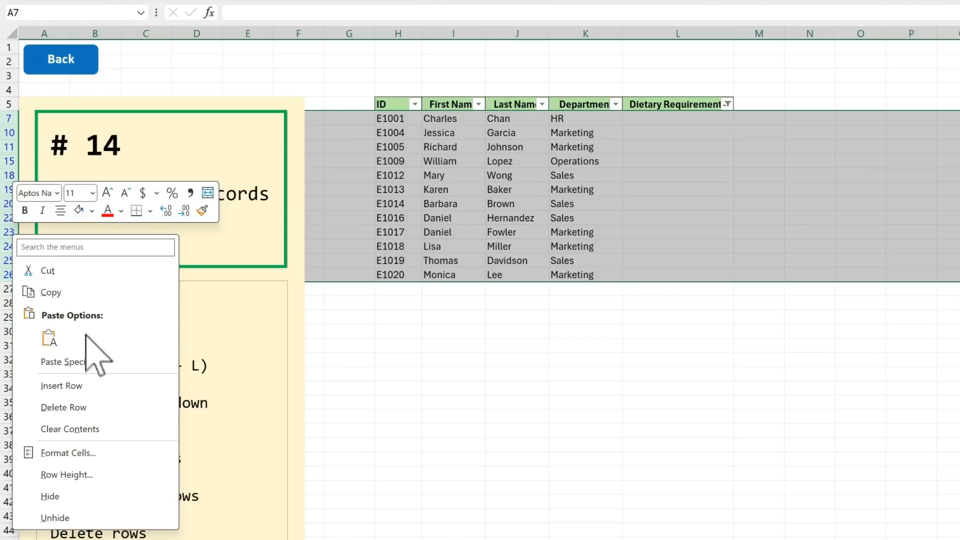
left_click(126, 411)
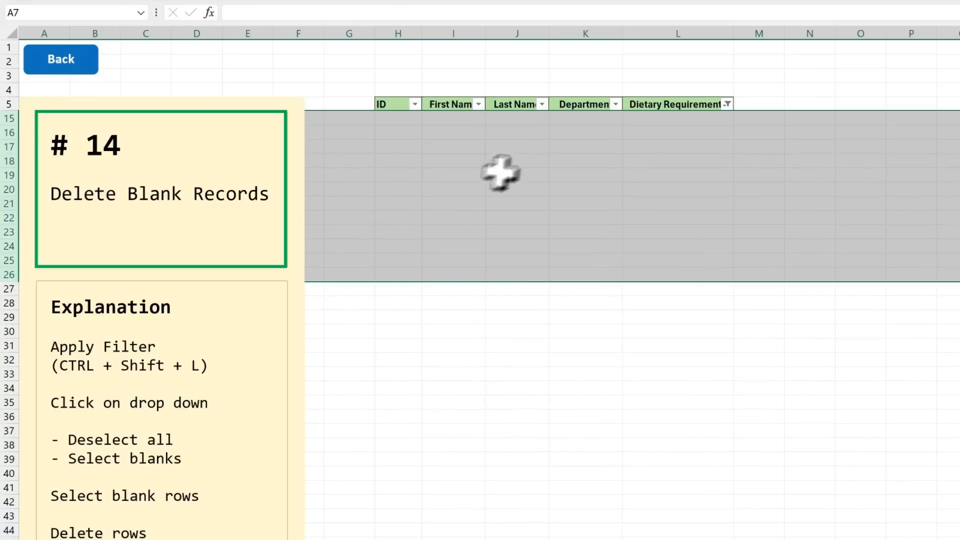
left_click(661, 118)
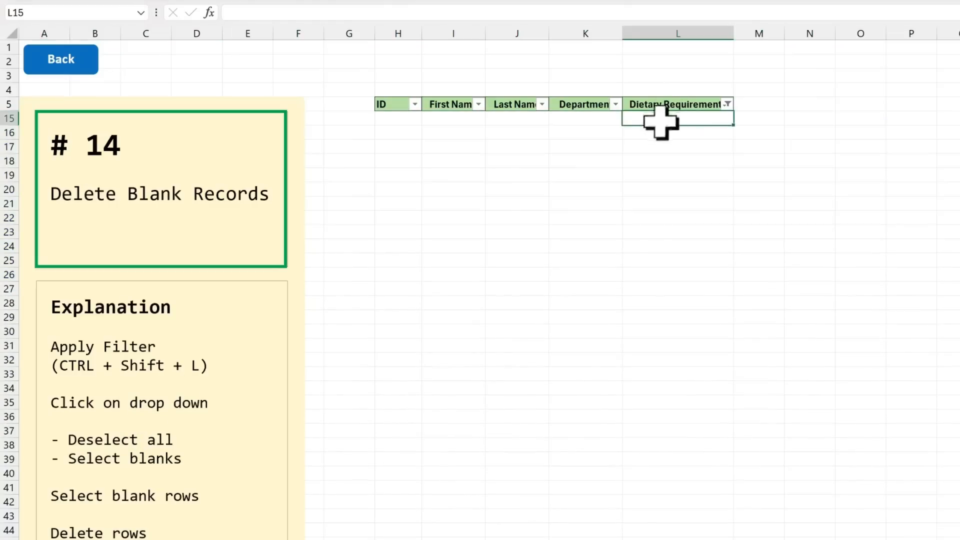
key("ctrl+shift+l")
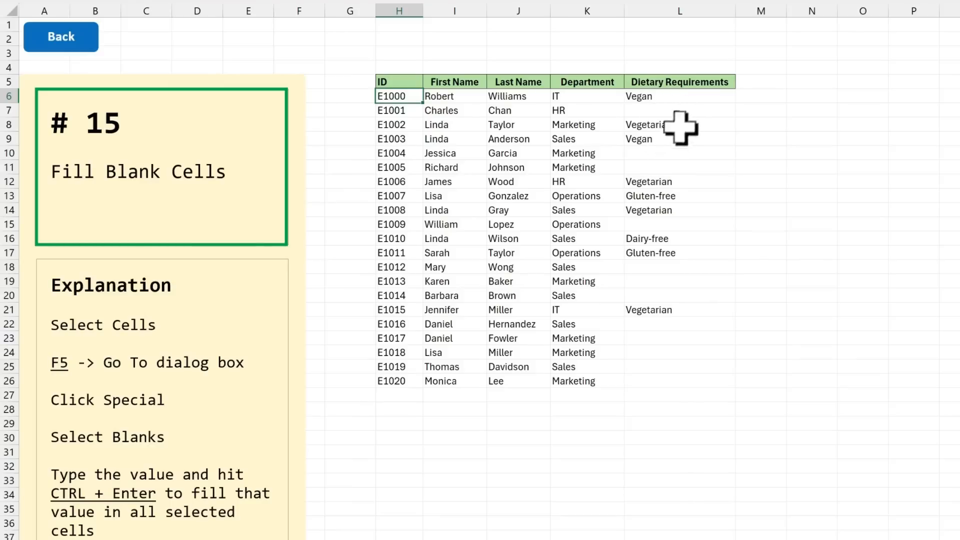
Step: On the Fill Blank Cells sheet, select only the blanks within L6:L26 and fill them all with n/a
left_click_drag(691, 99, 674, 380)
key("F5")
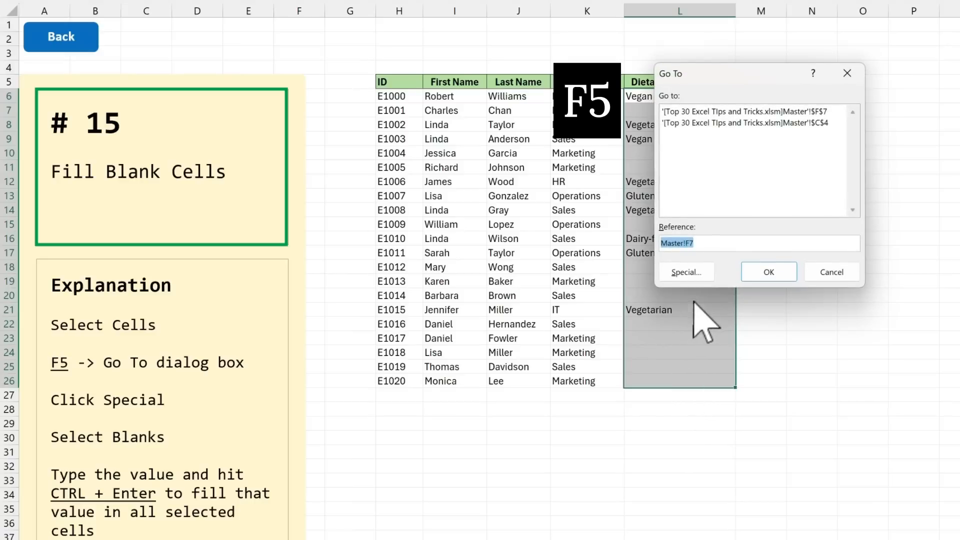
left_click(702, 278)
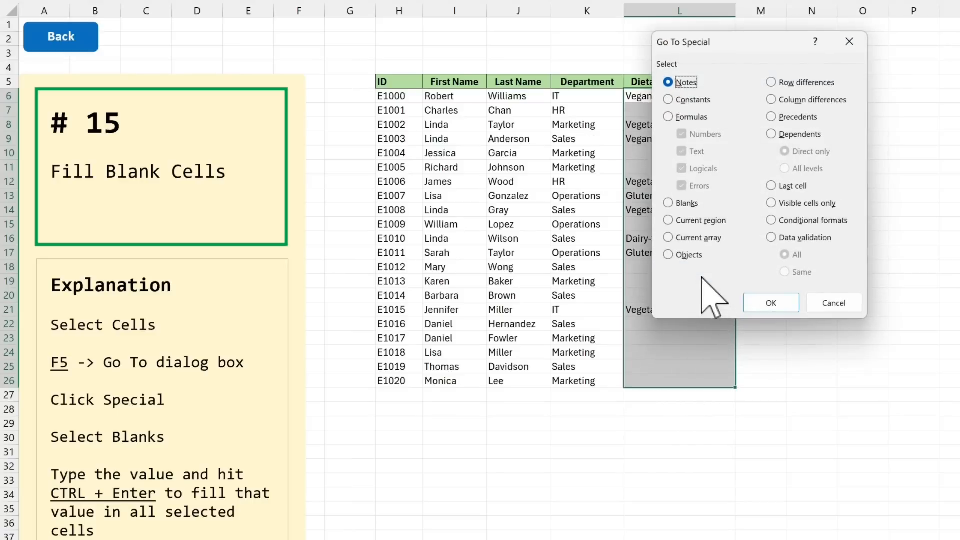
left_click(694, 204)
left_click(783, 303)
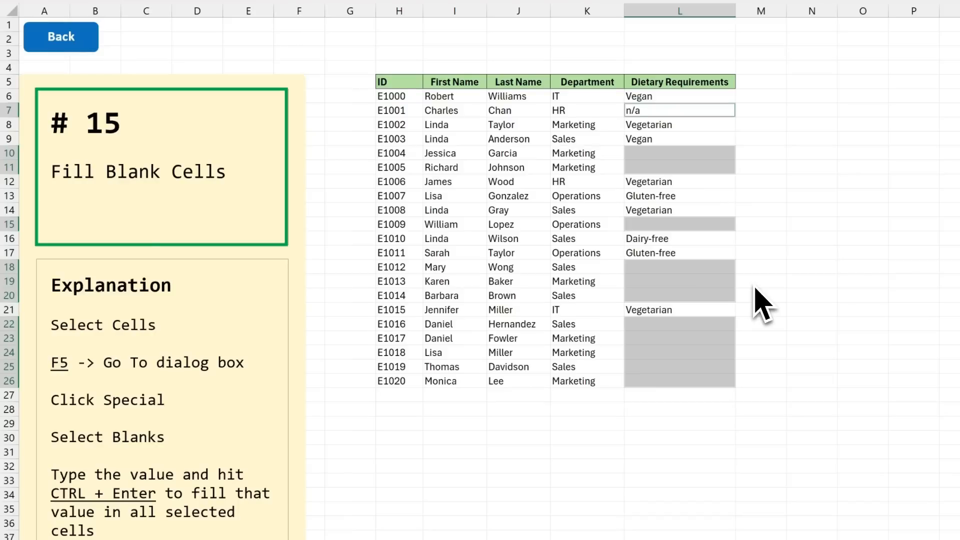
key("ctrl+Return")
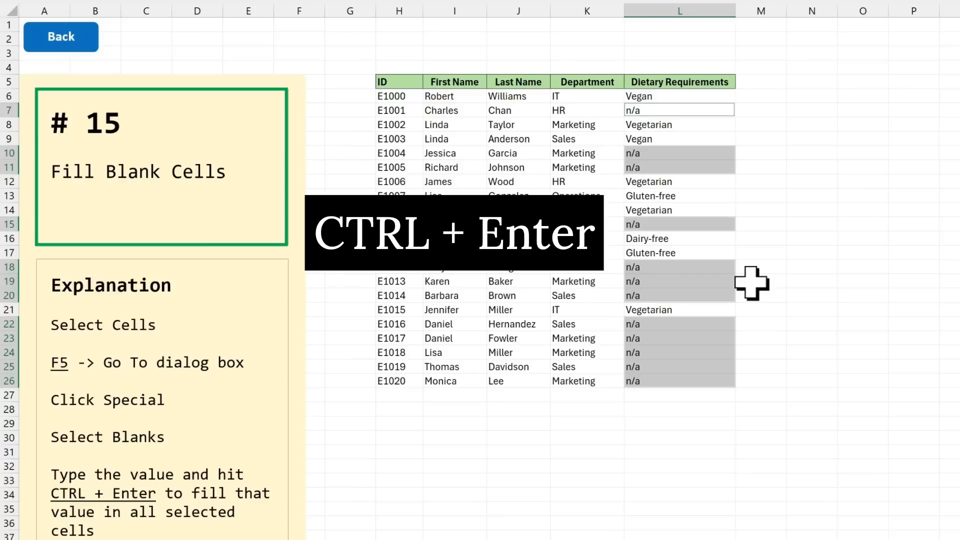
left_click(695, 97)
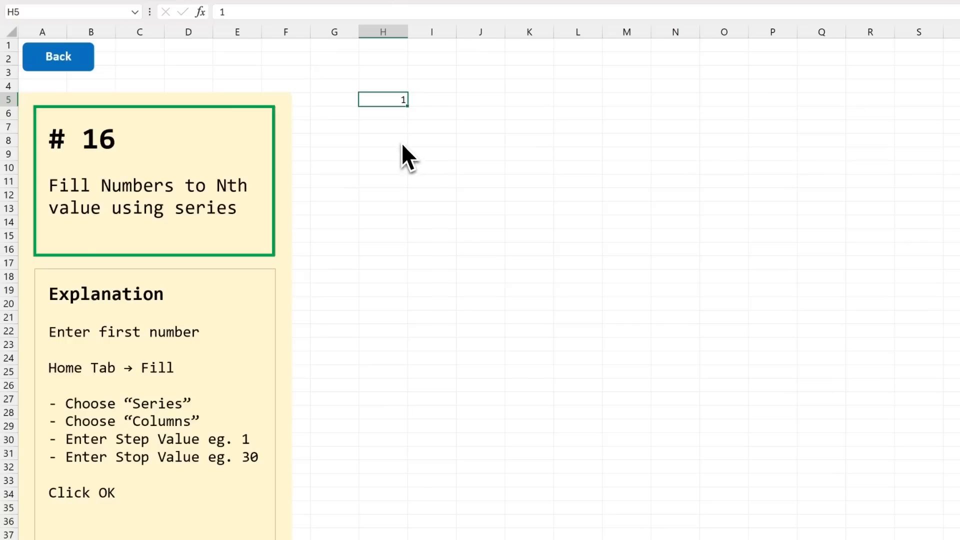
Step: Enter 2, 3 and 4 manually in H6:H8 below the 1 in H5, and clear those three cells
key("Return")
type("2")
key("Return")
type("3")
key("Return")
type("4")
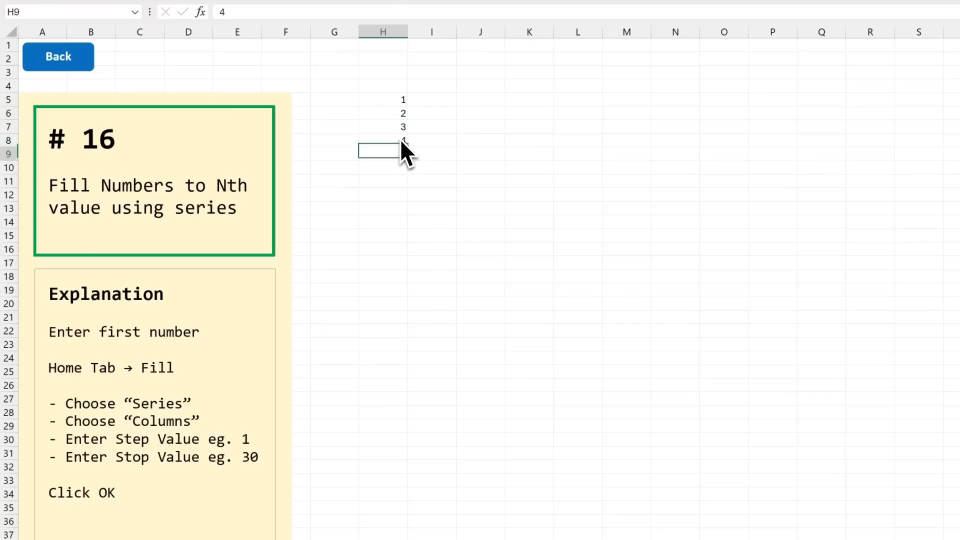
key("Return")
key("Up")
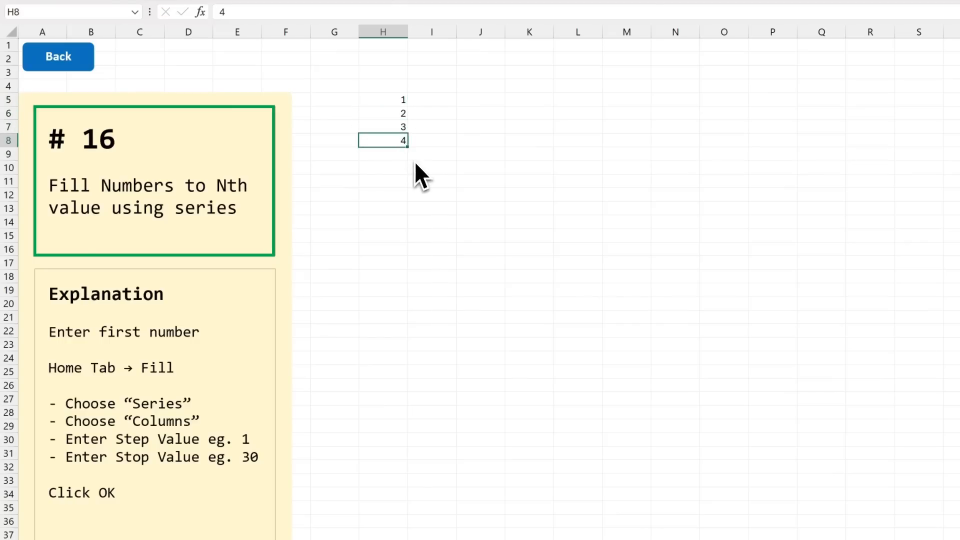
left_click_drag(397, 111, 392, 138)
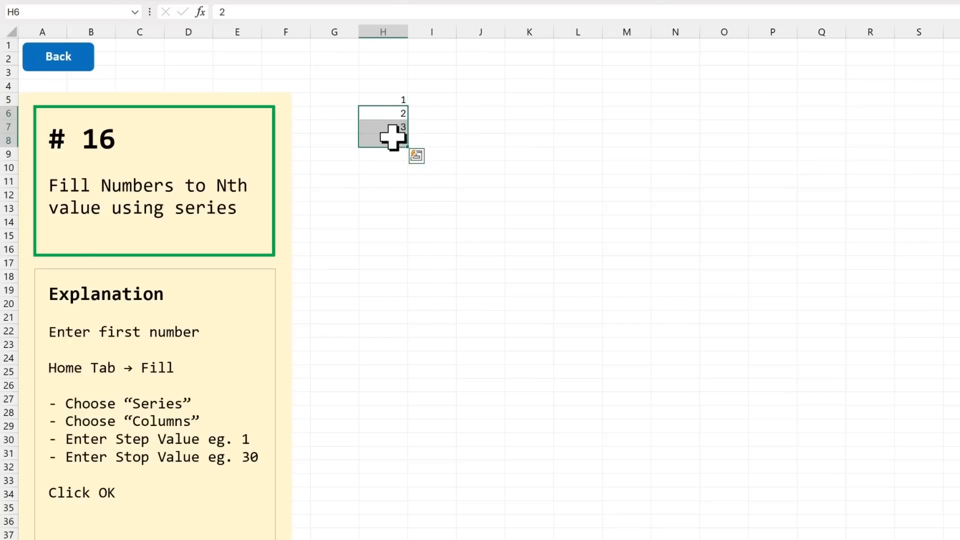
Step: Fill a linear number series down the column from the 1 in H5, with step value 1 and stop value 30
left_click(392, 97)
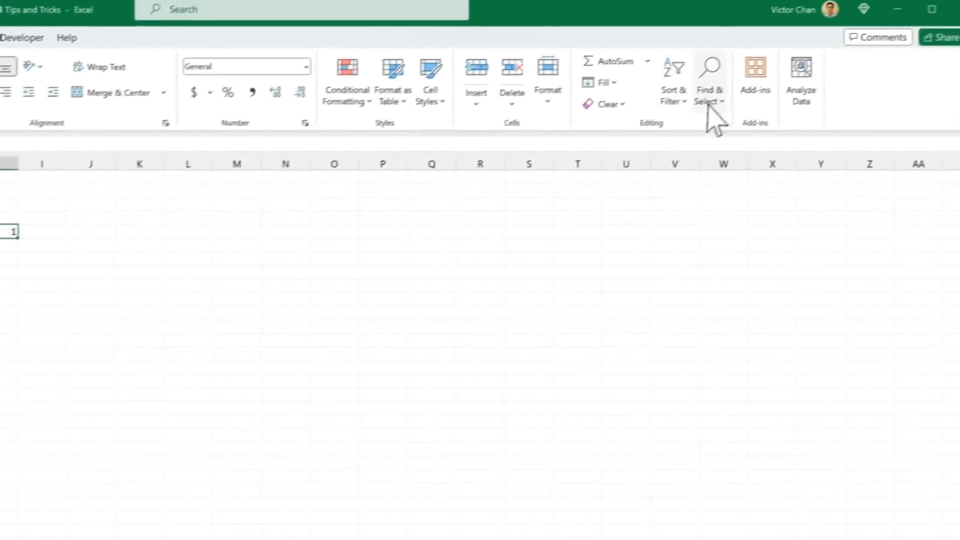
left_click(580, 91)
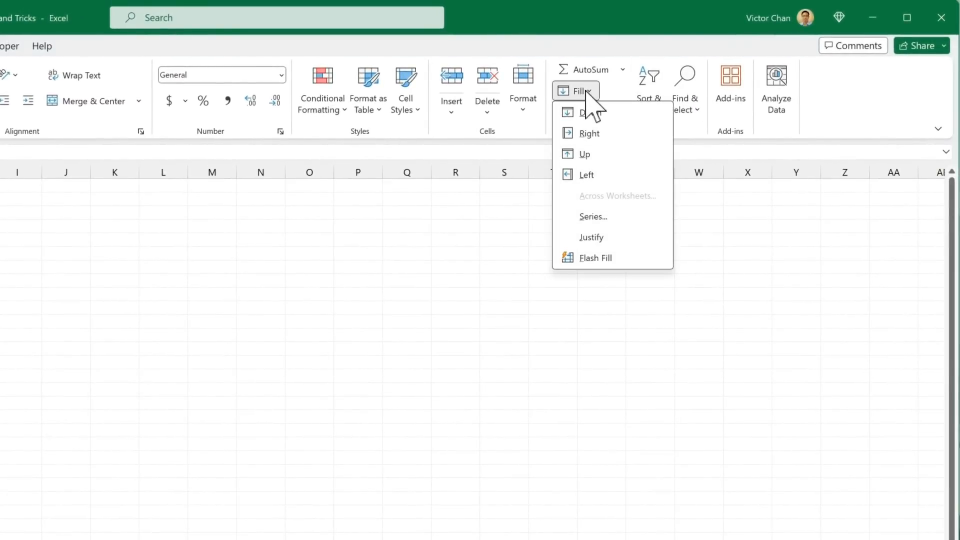
left_click(621, 220)
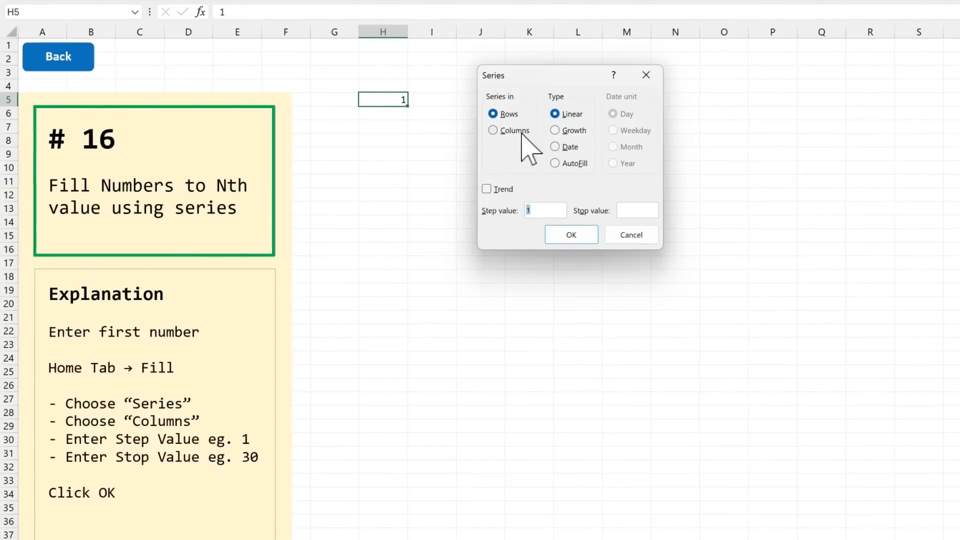
left_click(519, 132)
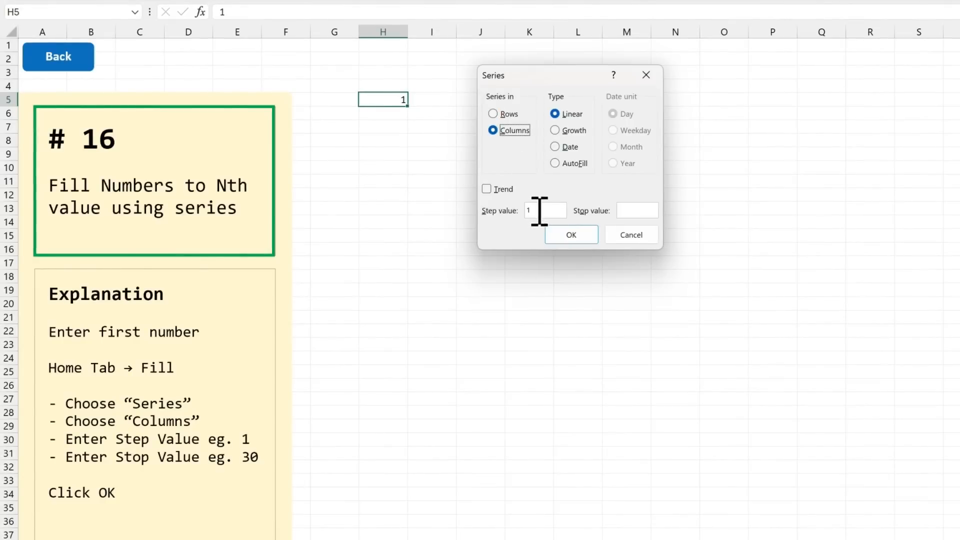
left_click(539, 210)
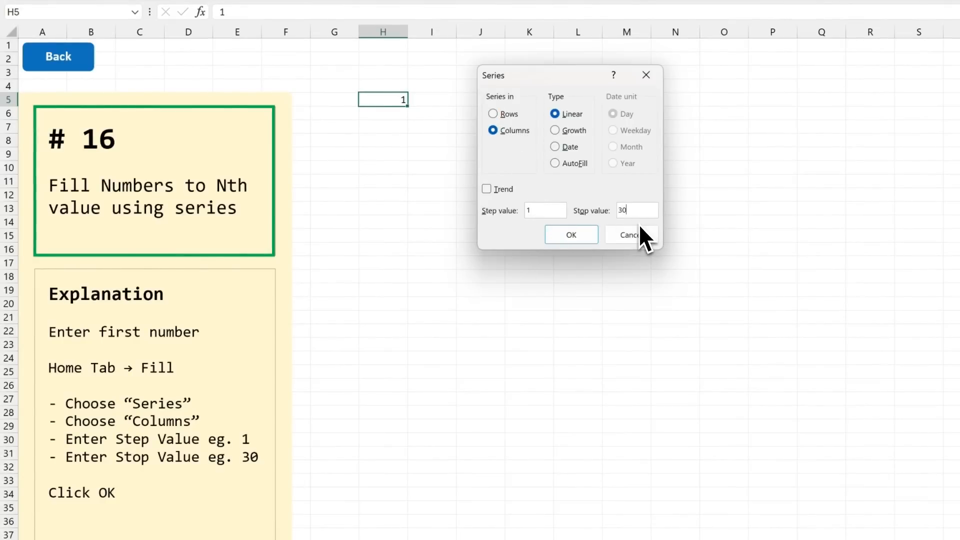
left_click(582, 234)
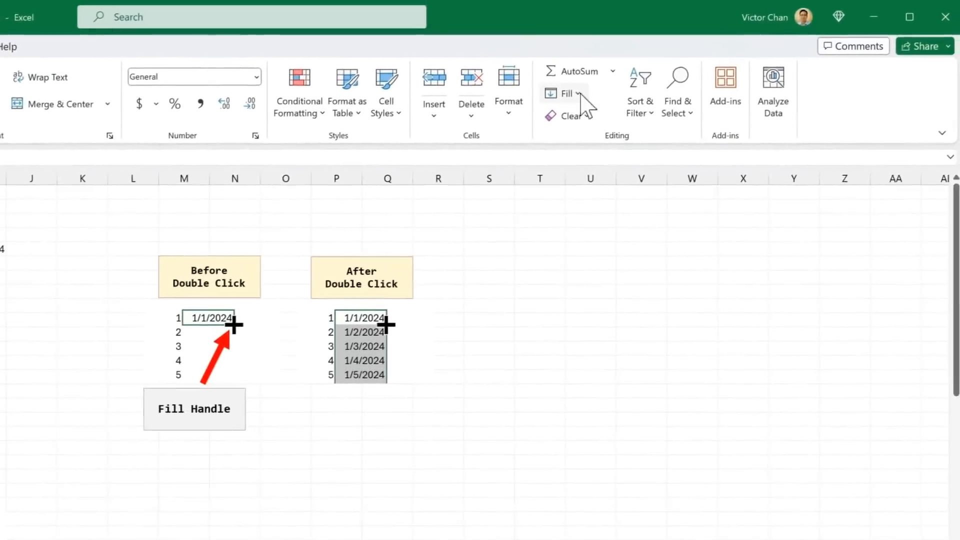
Step: On the date-filling sheet, fill a linear series down the column from the 1 in H5, with step value 1 and stop value 100
left_click(579, 94)
left_click(621, 227)
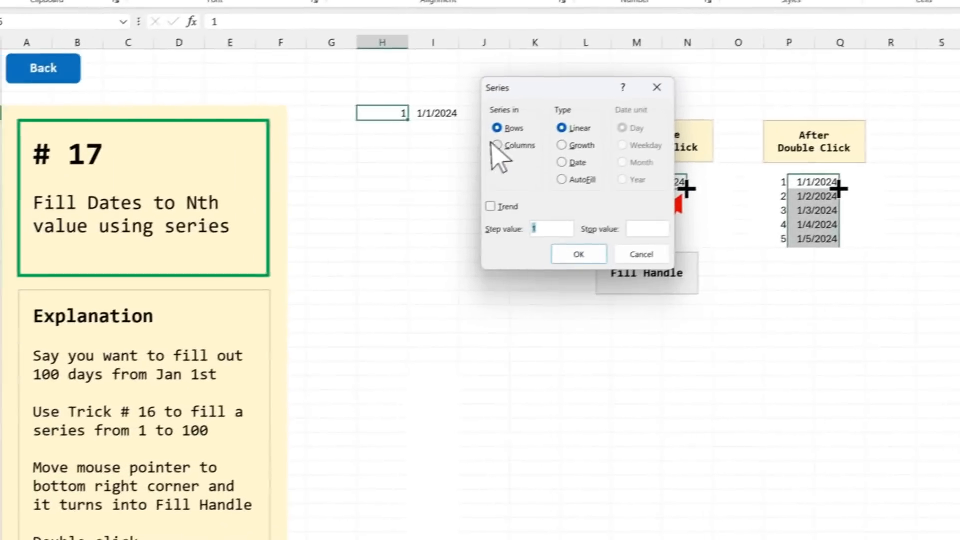
left_click(40, 283)
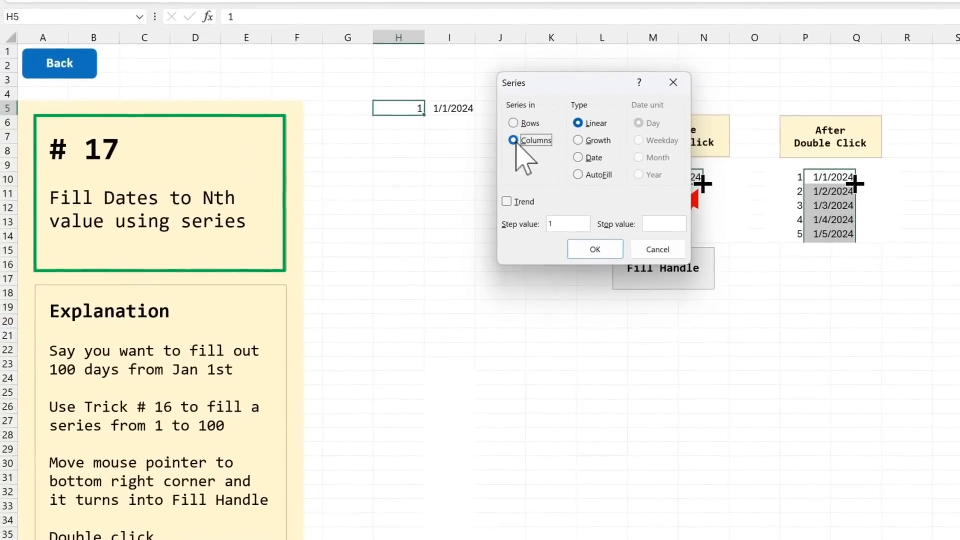
left_click(669, 226)
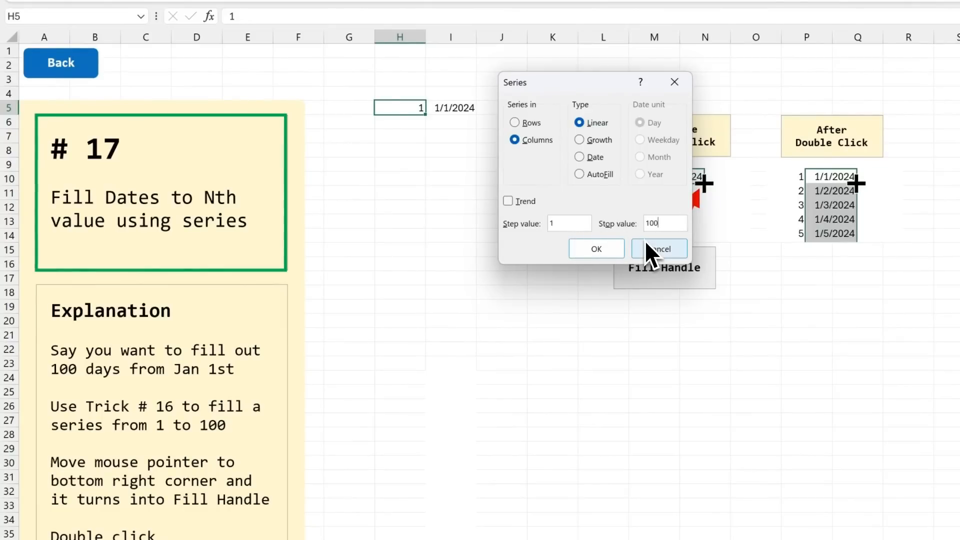
left_click(612, 252)
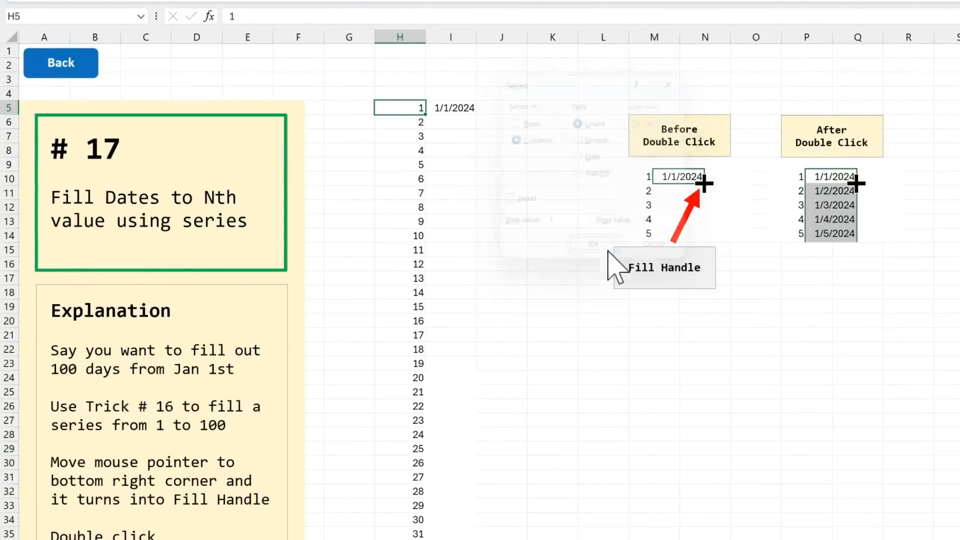
Step: Extend the date 1/1/2024 in I5 down column I as consecutive days alongside the number series
left_click(457, 107)
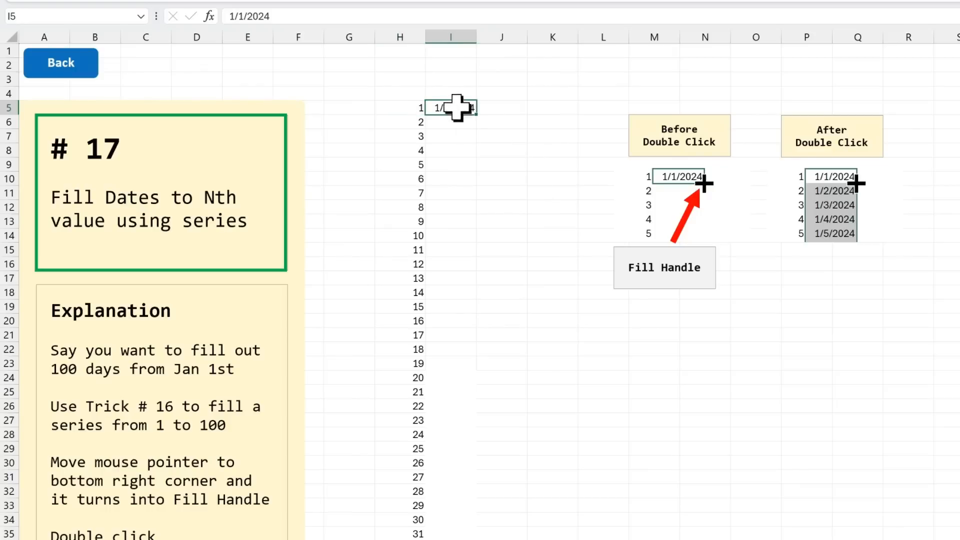
double_click(480, 119)
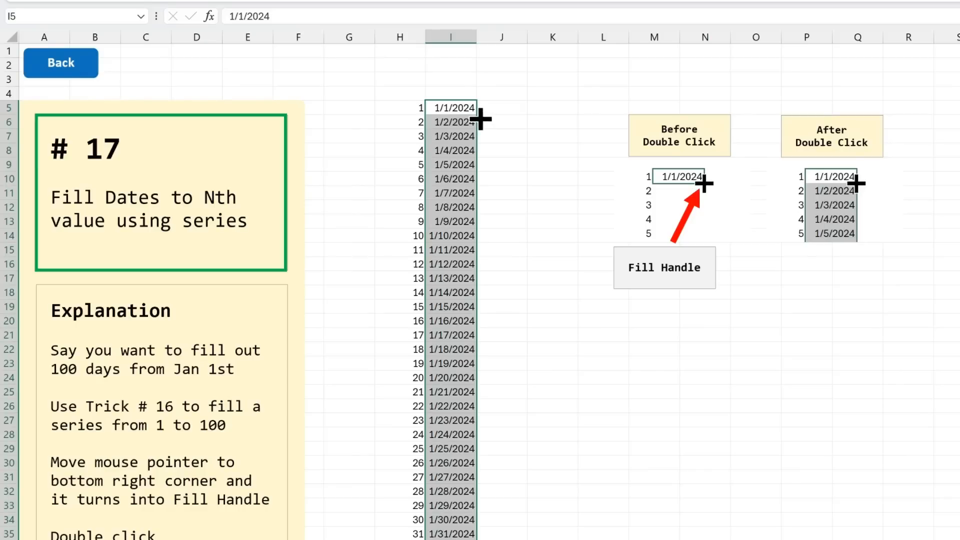
scroll(480, 300, "down", 2)
scroll(477, 315, "down", 18)
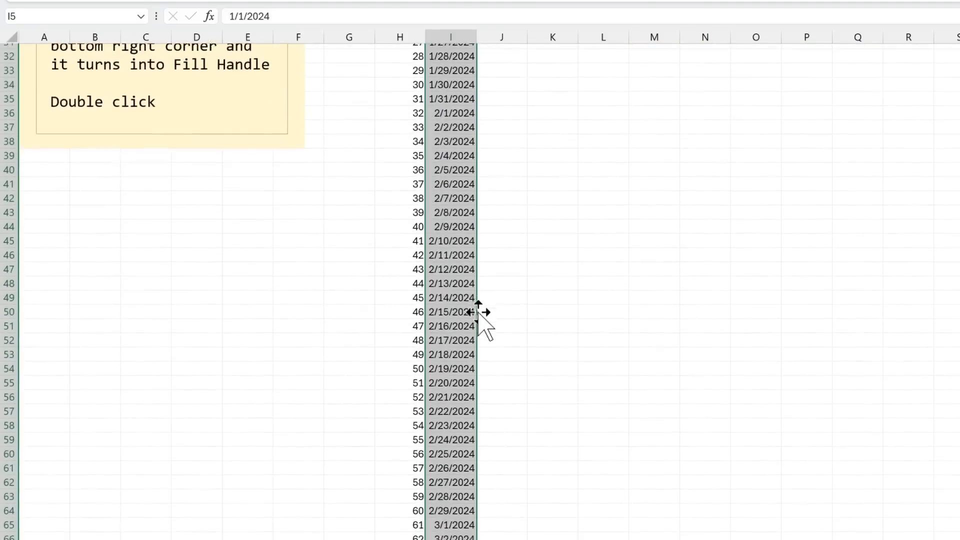
scroll(477, 314, "down", 4)
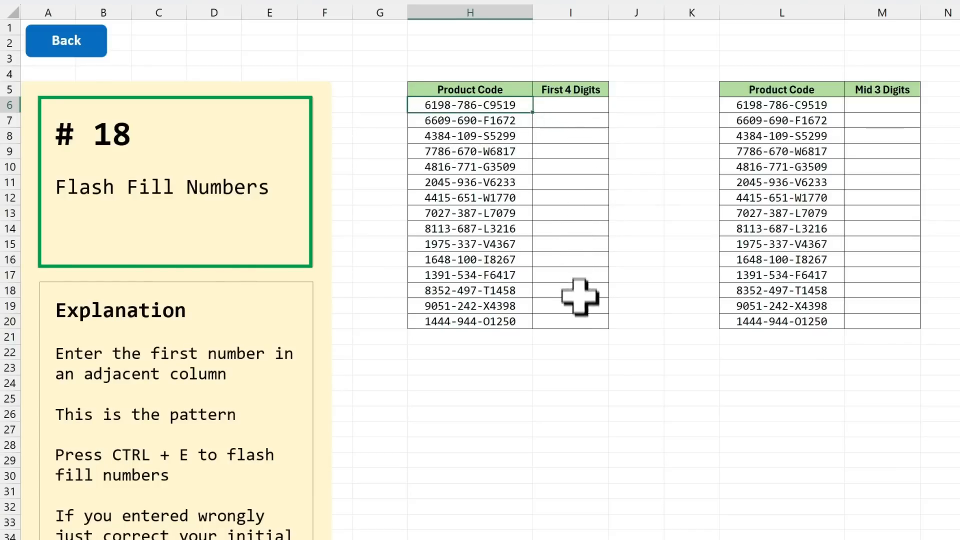
Step: On the number flash-fill sheet, enter 6198 in I6 and flash-fill the rest of the First 4 Digits column
left_click(576, 106)
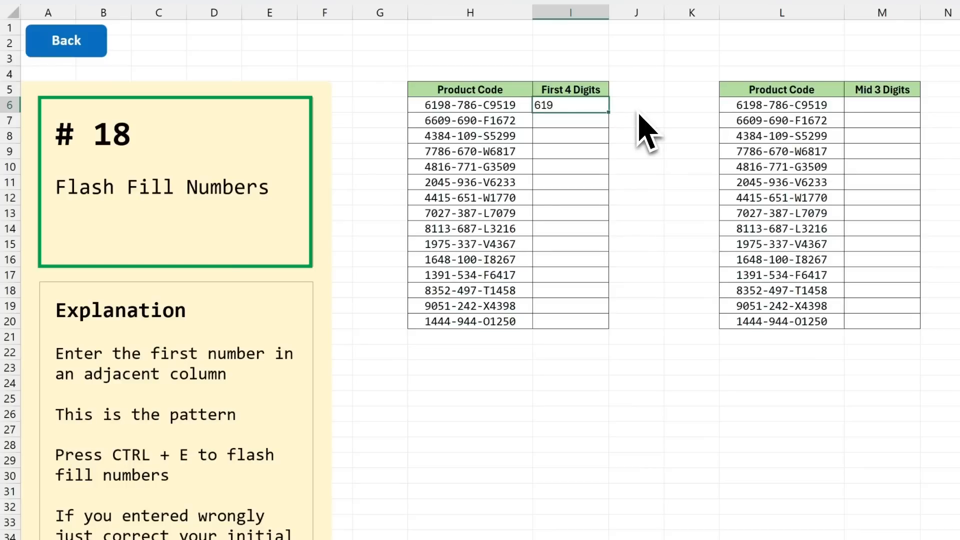
key("ctrl+Return")
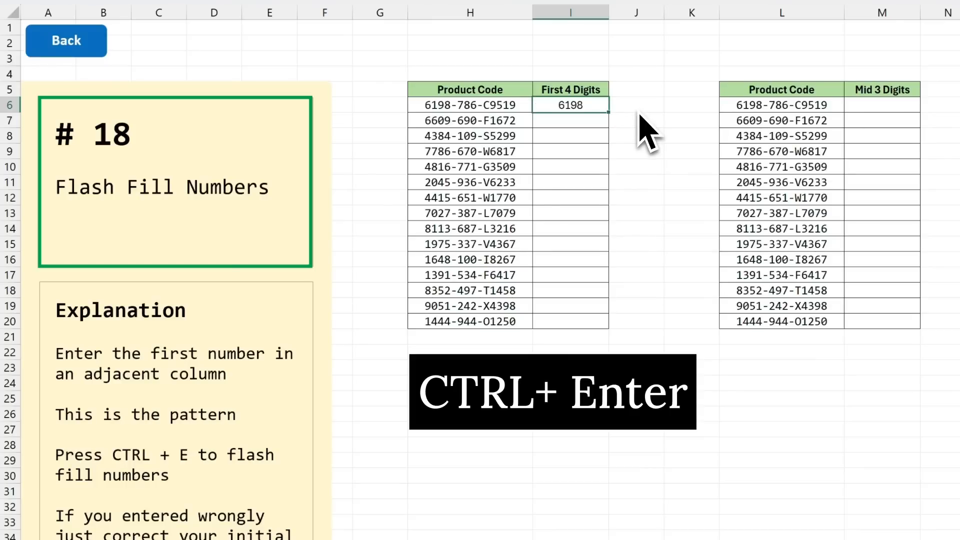
key("ctrl+e")
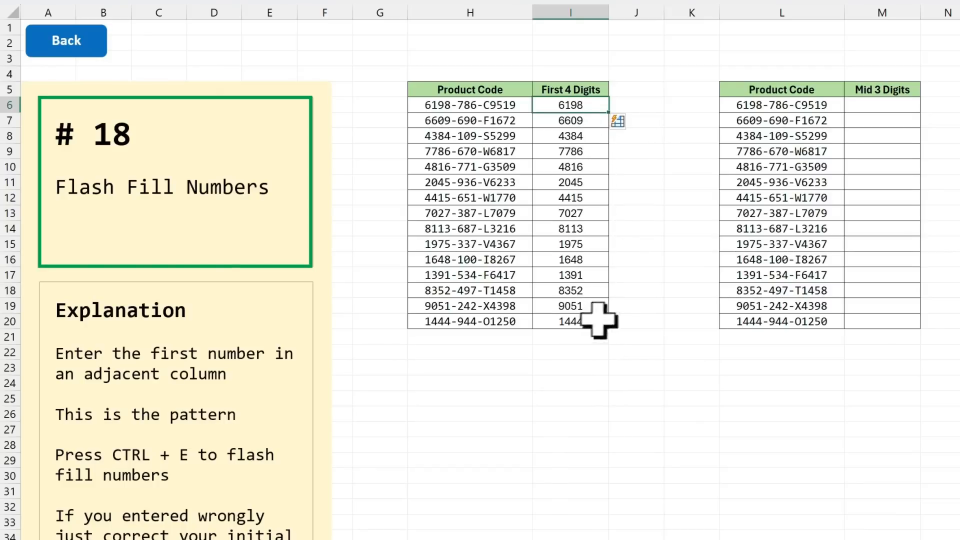
Step: Enter 786 in M6 and flash-fill the remaining cells of the Mid 3 Digits column
left_click(820, 107)
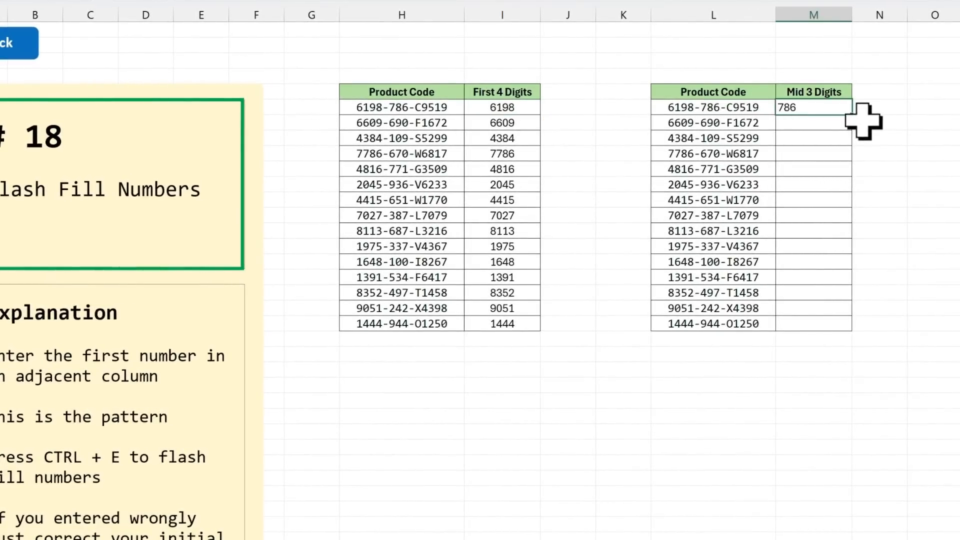
key("ctrl+Return")
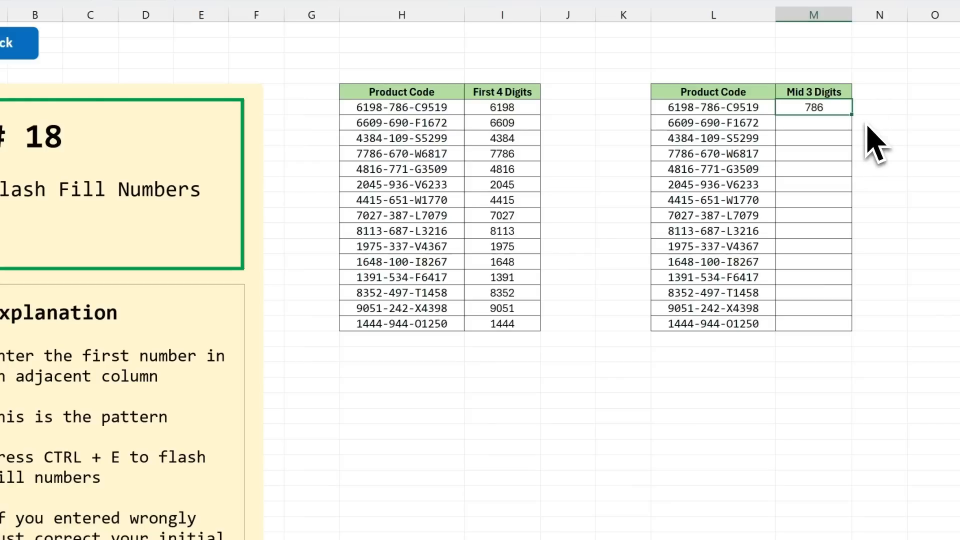
key("ctrl+e")
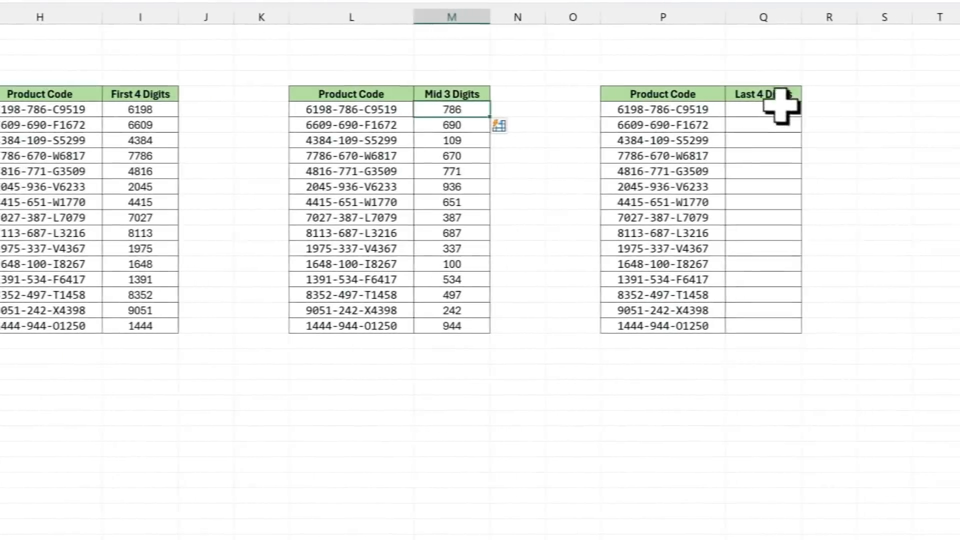
Step: Enter 9519 in Q6 and flash-fill the remaining cells of the Last 4 Digits column
left_click(764, 110)
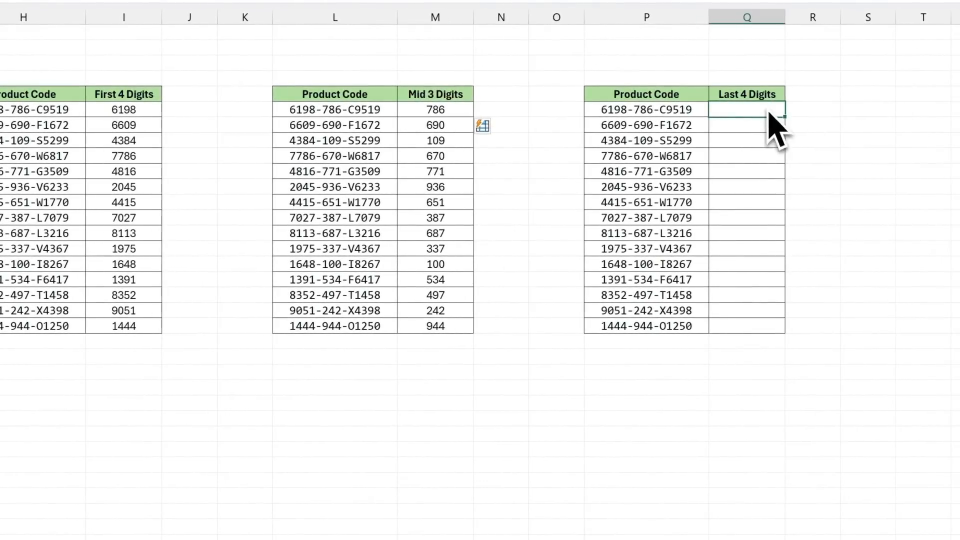
type("9")
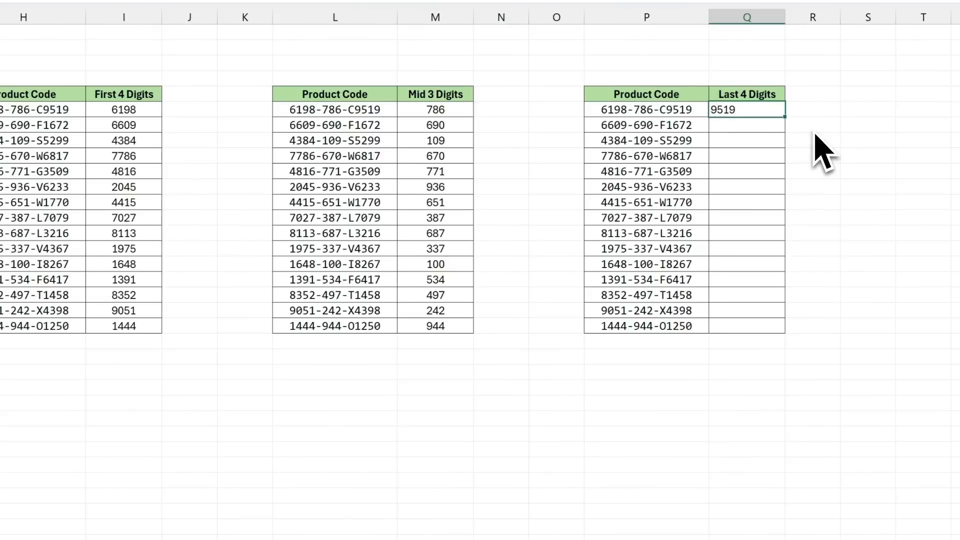
type("519")
key("ctrl+Return")
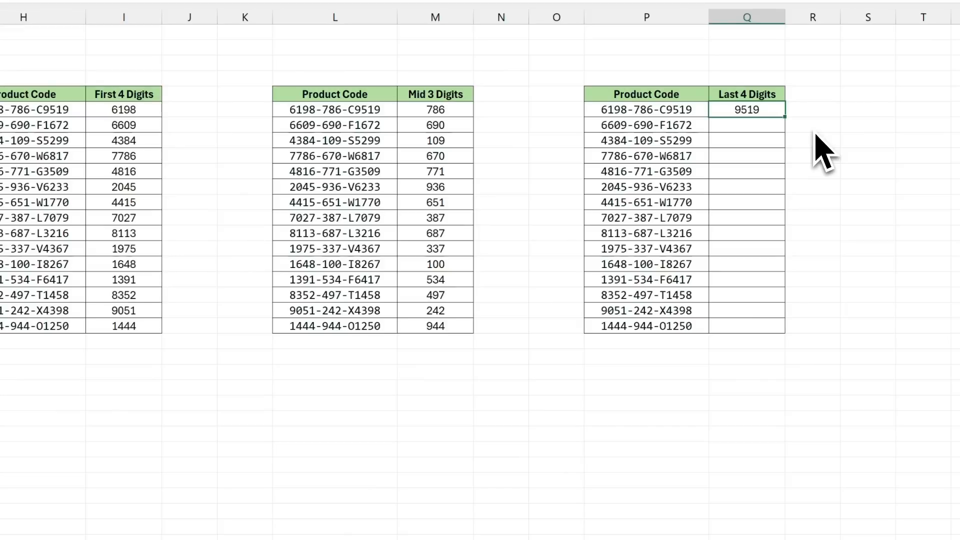
key("ctrl+e")
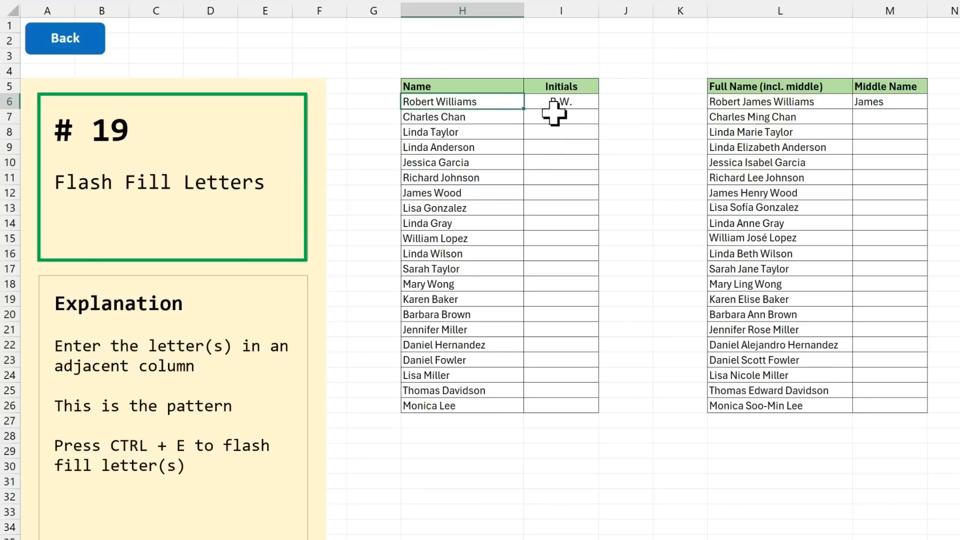
Step: On the letter flash-fill sheet, flash-fill the initials, middle name, and initials plus surname columns from their examples in row 6
left_click(579, 102)
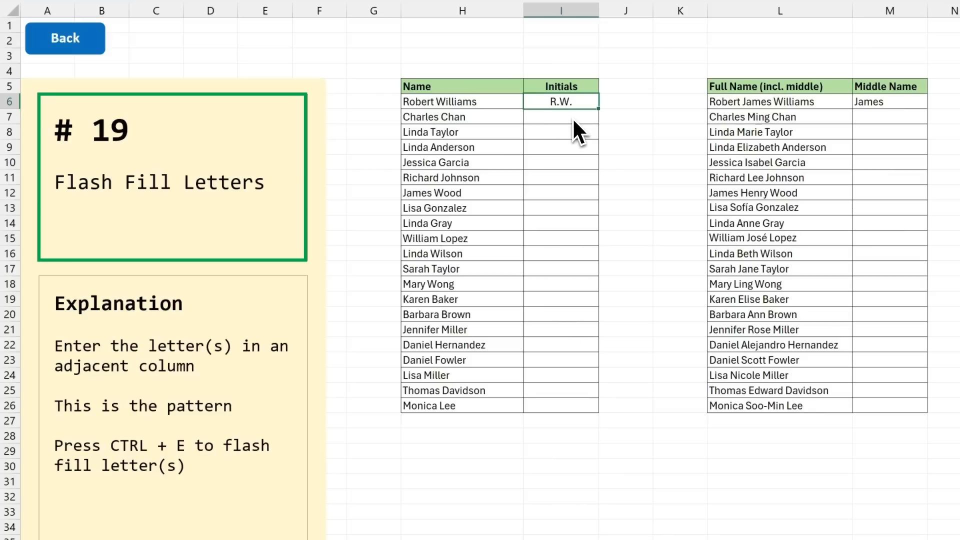
key("ctrl+e")
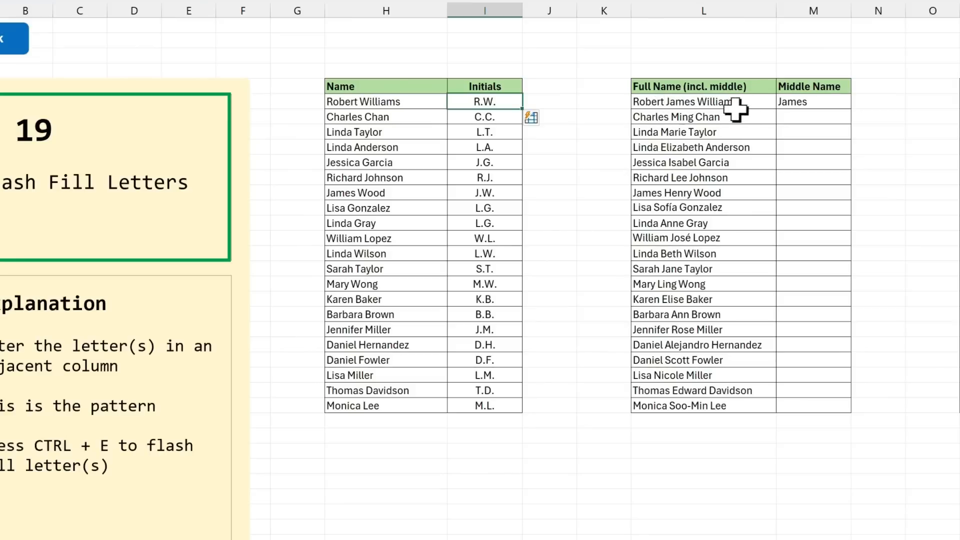
left_click(815, 103)
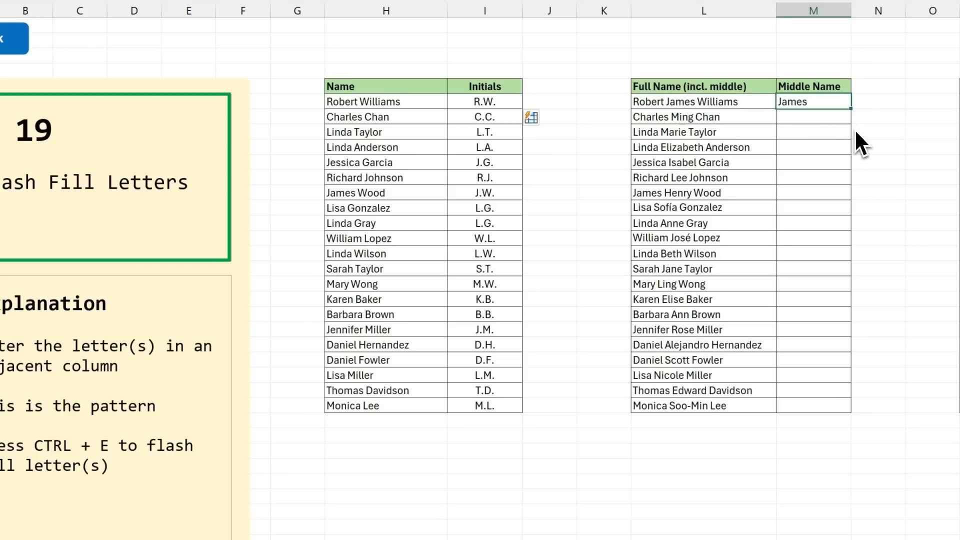
key("ctrl+e")
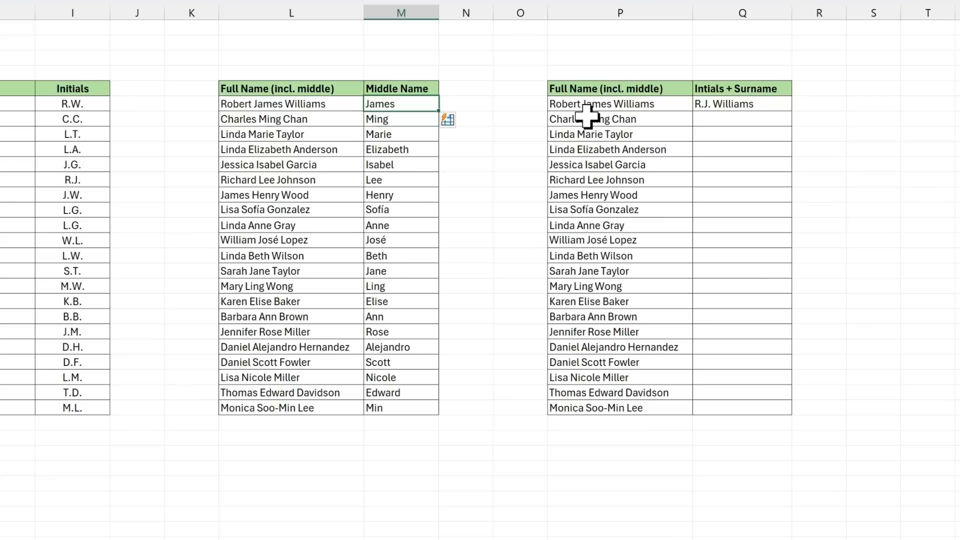
left_click(758, 106)
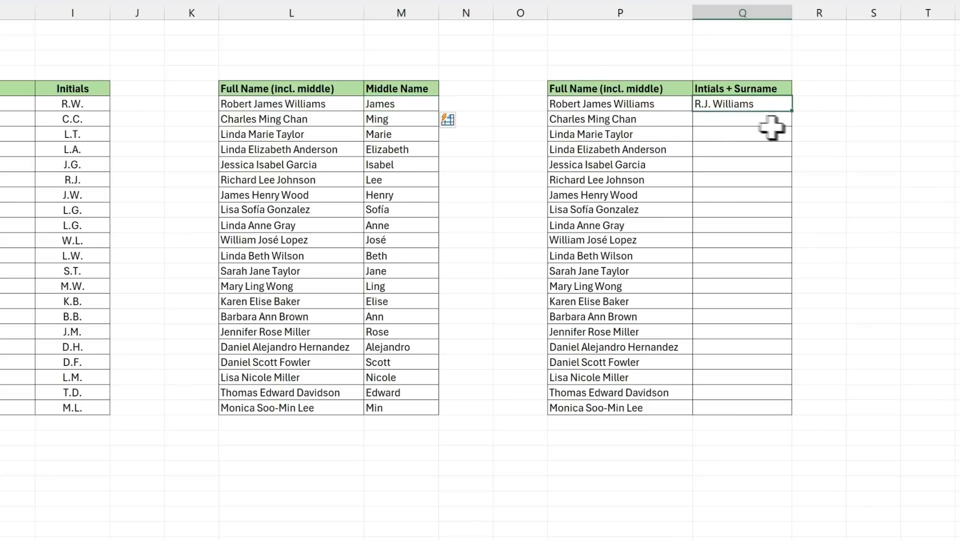
key("ctrl+e")
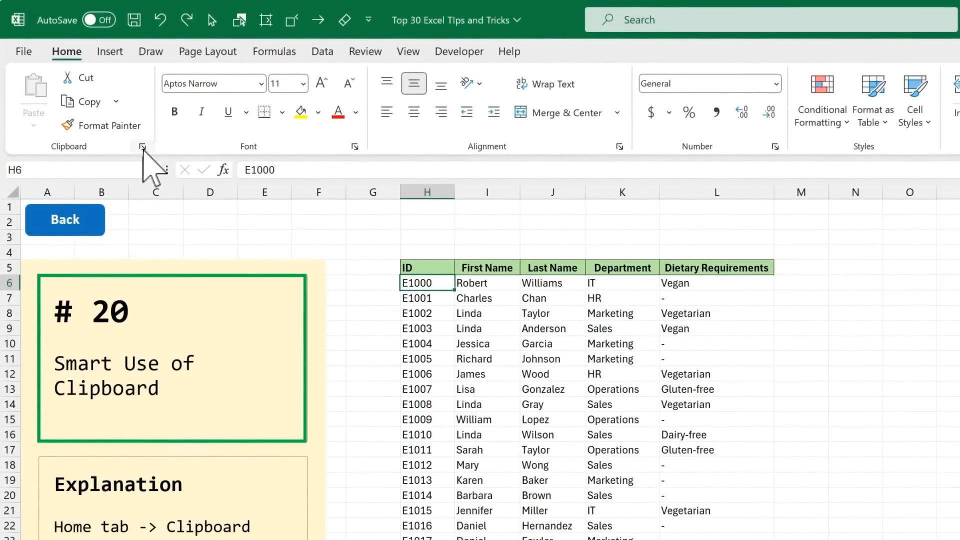
Step: On the Smart Use of Clipboard sheet, show the Office clipboard and float it beside the employee table
left_click(142, 147)
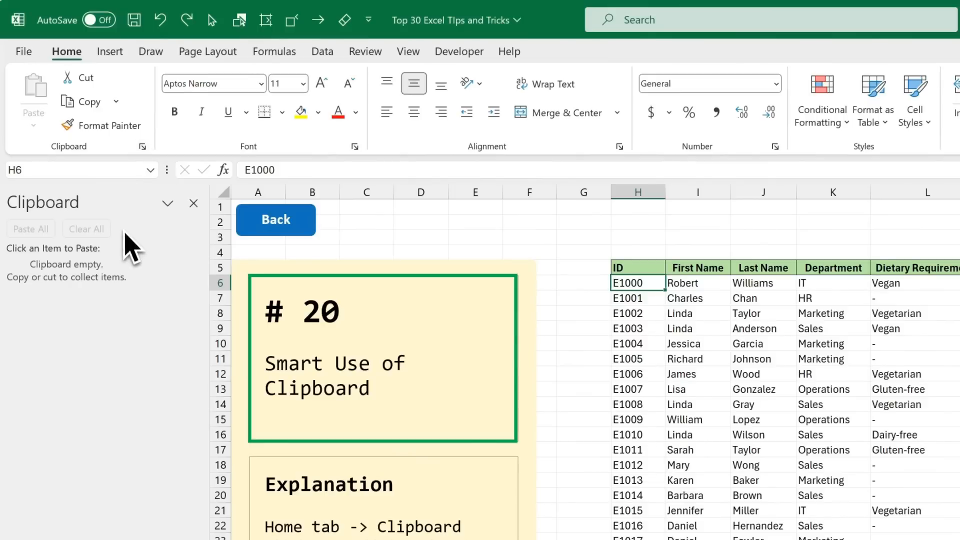
left_click_drag(77, 204, 746, 373)
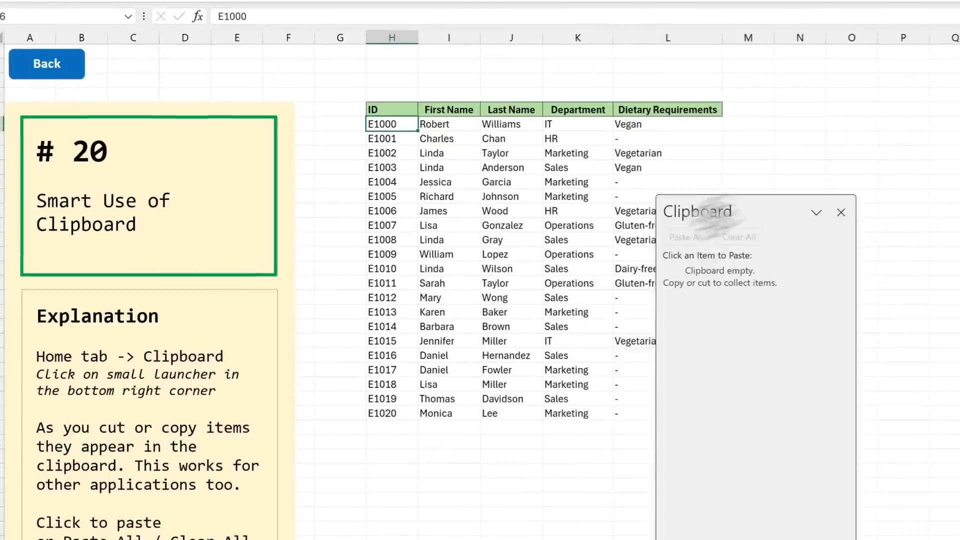
left_click_drag(714, 214, 834, 140)
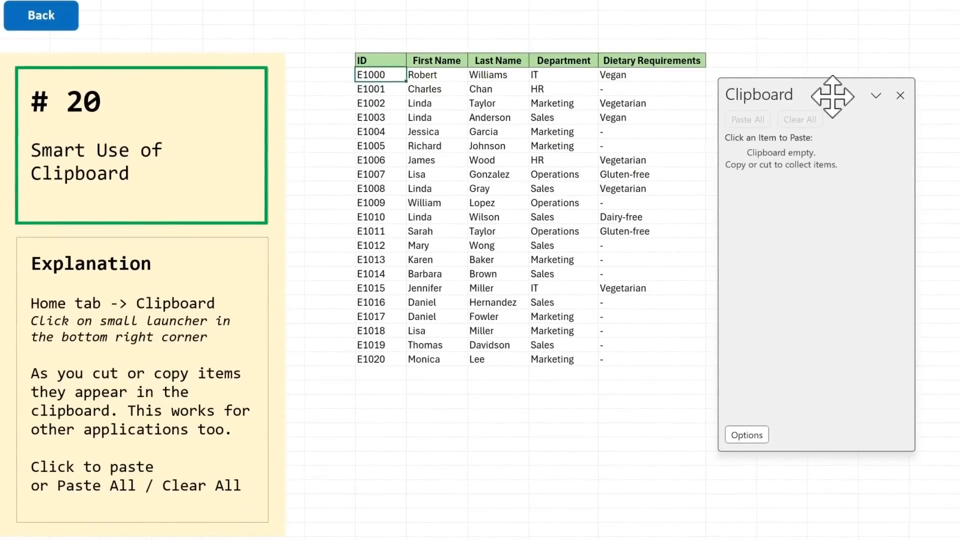
Step: Collect H8:L8, H13:L13 and H17:L17 on the clipboard one by one, and paste all three together starting at H29
left_click_drag(376, 103, 608, 106)
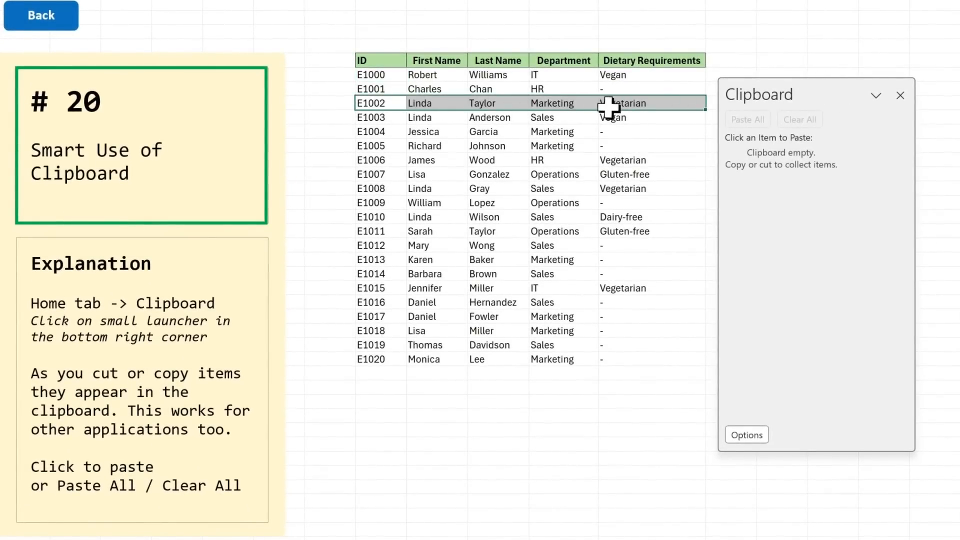
key("ctrl+c")
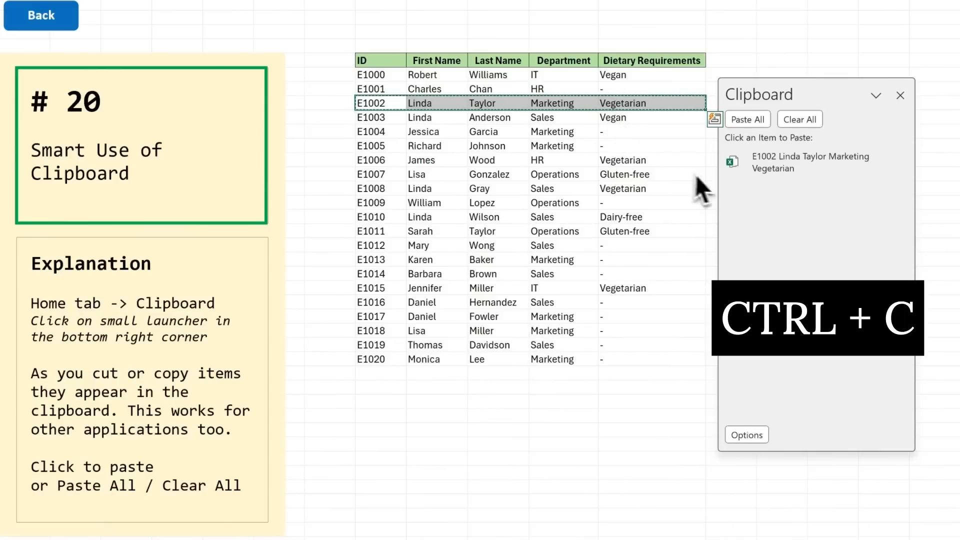
left_click_drag(379, 174, 606, 175)
key("ctrl+c")
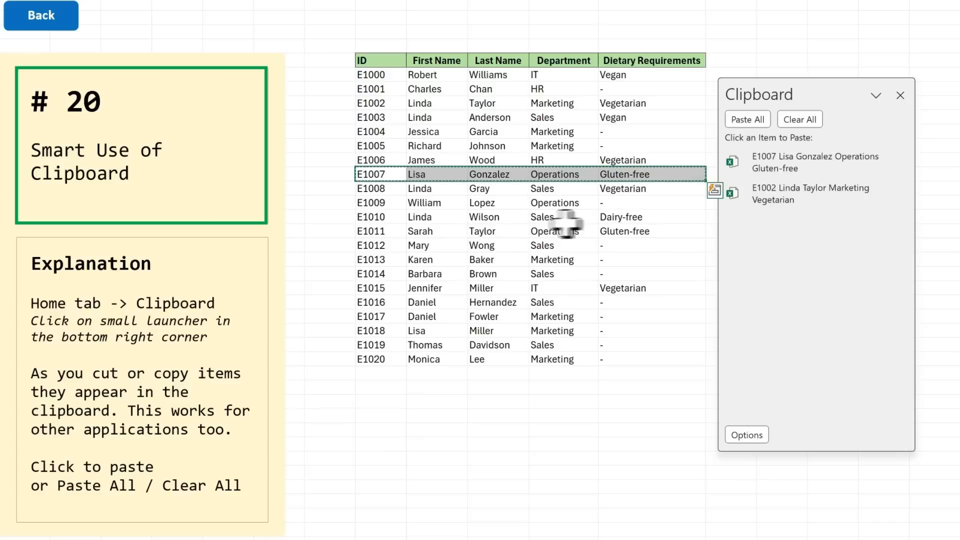
left_click_drag(395, 230, 620, 230)
key("ctrl+c")
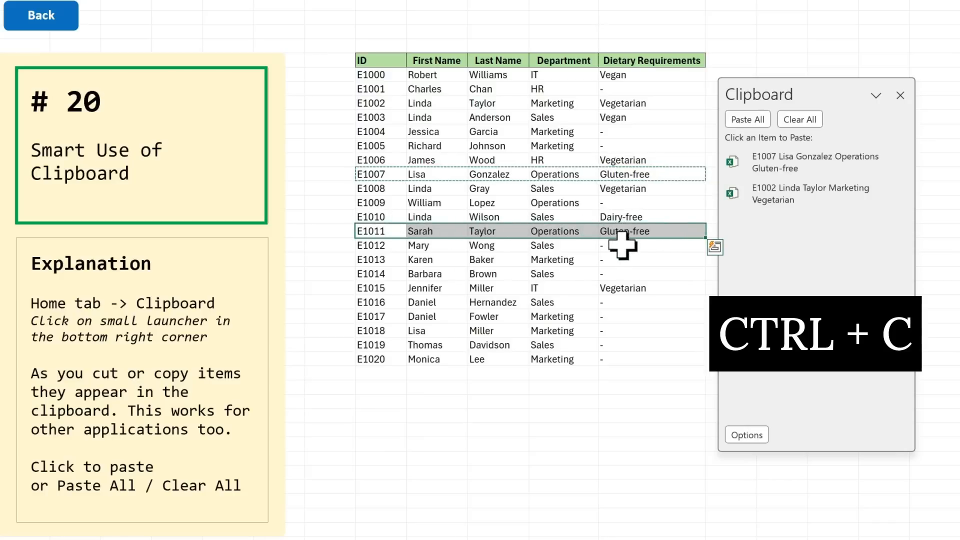
left_click(384, 401)
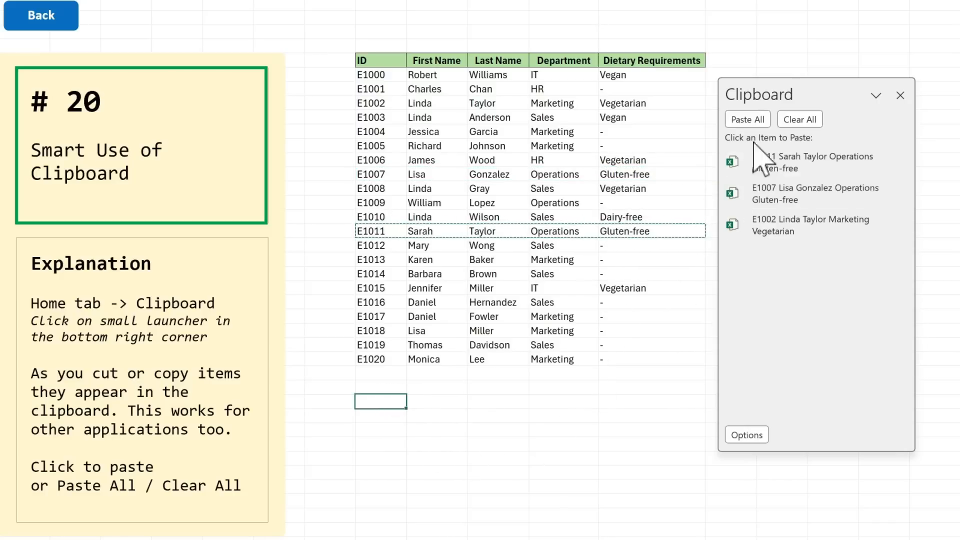
left_click(749, 120)
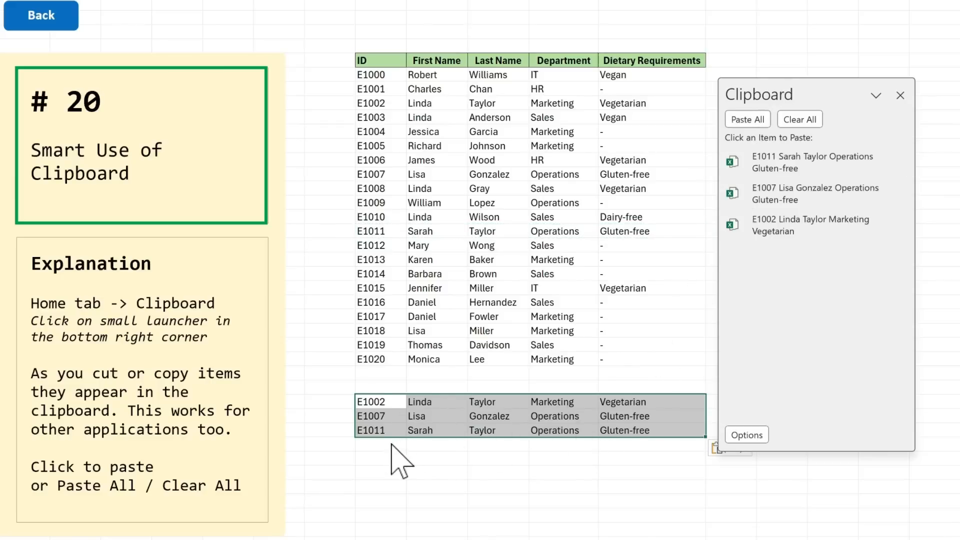
Step: Copy the three selected lines from the Word document, paste that item into Excel at H34, and clear all clipboard items
key("alt+Tab")
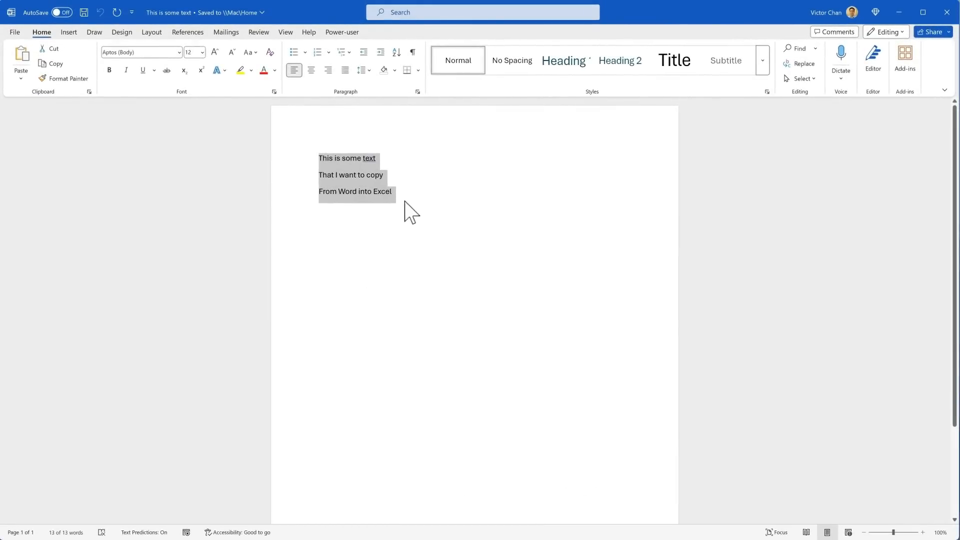
key("ctrl+c")
key("alt+Tab")
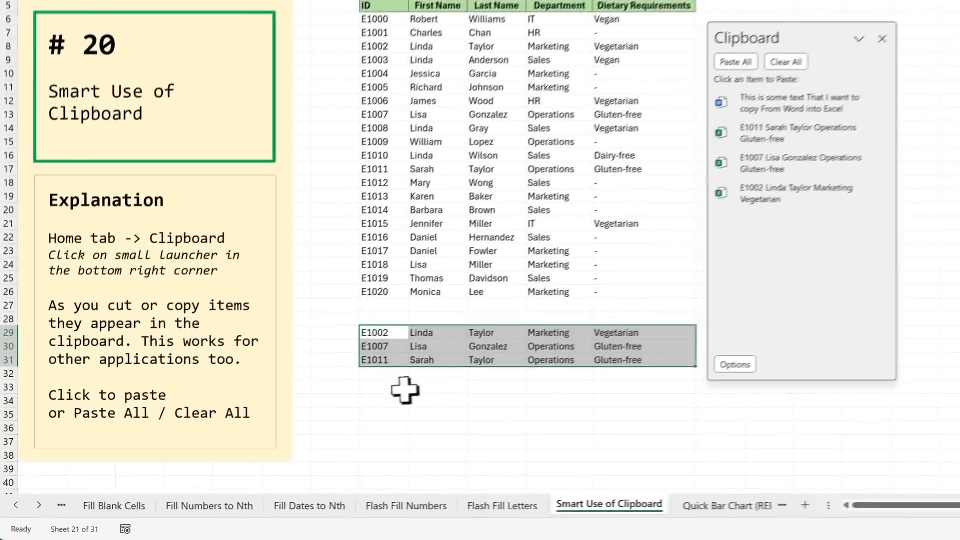
left_click(403, 395)
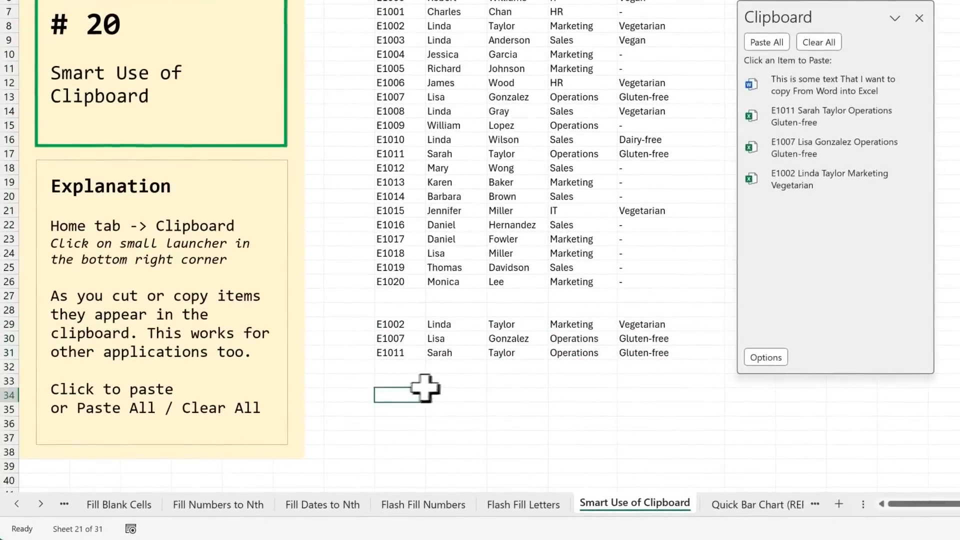
left_click(782, 83)
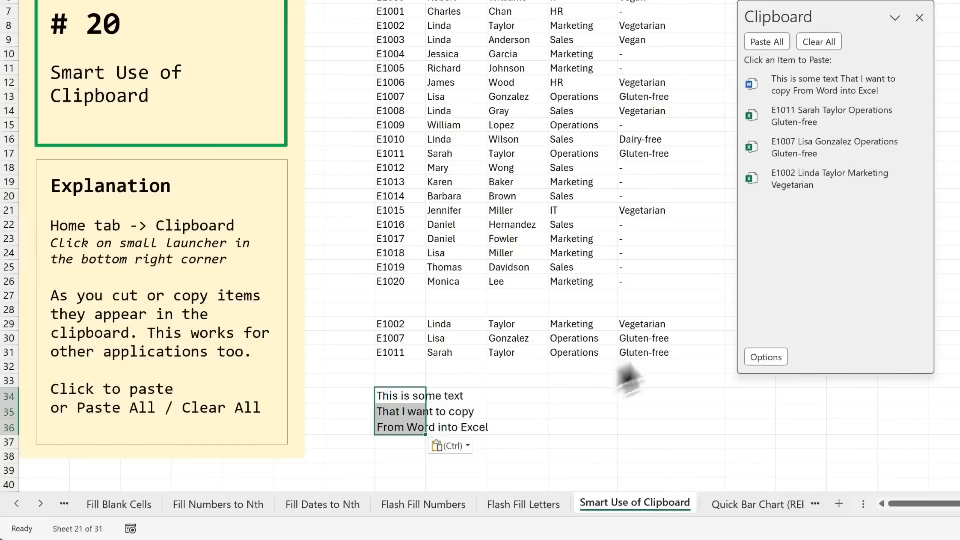
left_click(839, 48)
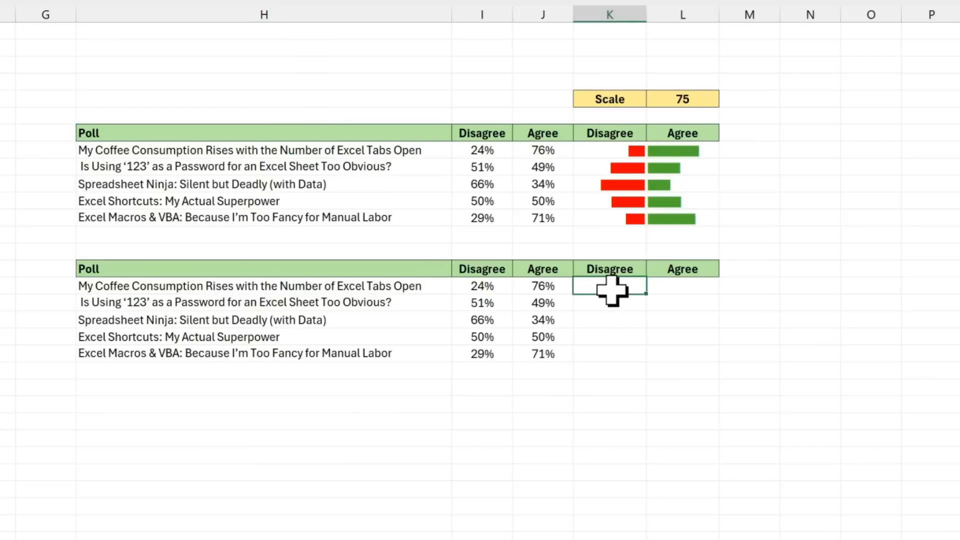
Step: In K16, enter =REPT("|", I16*$L$5) to draw the first Disagree bar using the Scale value
type("=REPT")
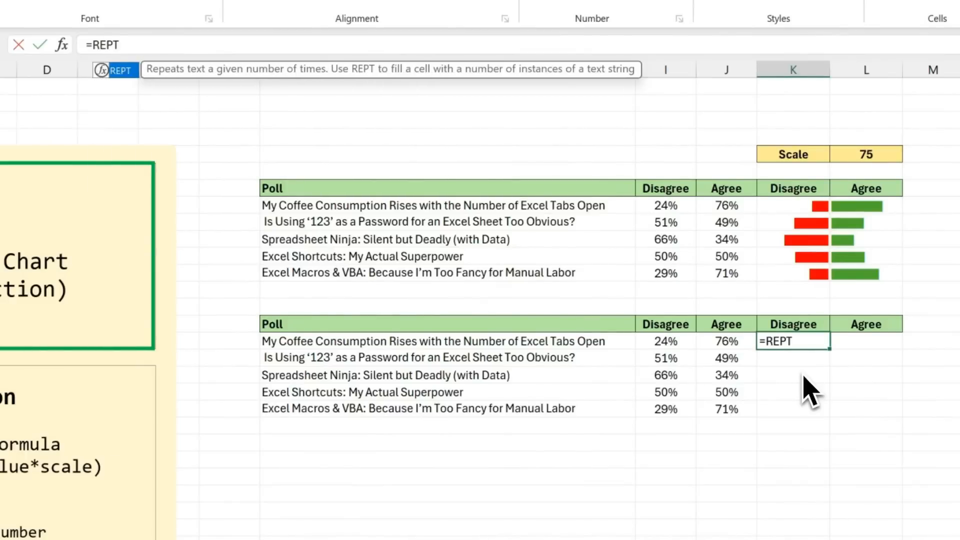
type("(\"|")
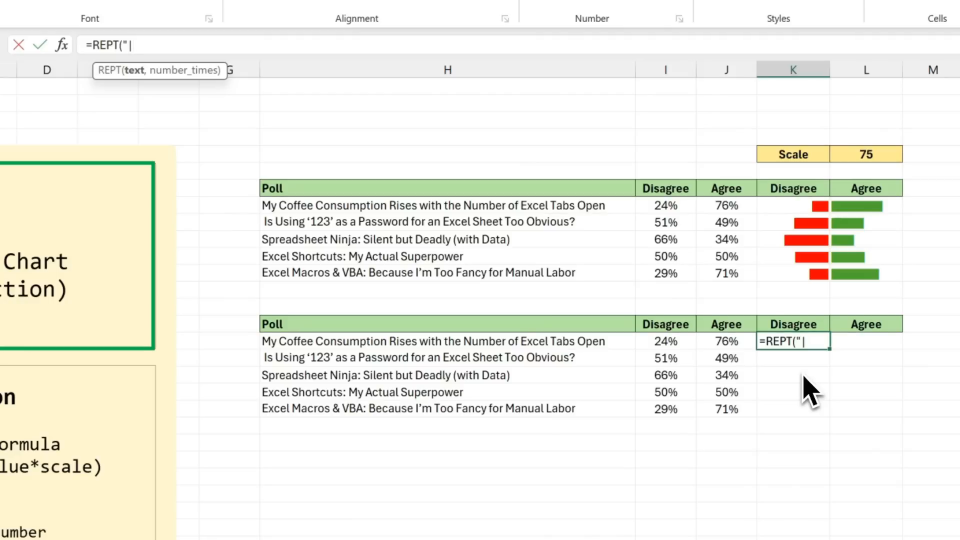
type("\",")
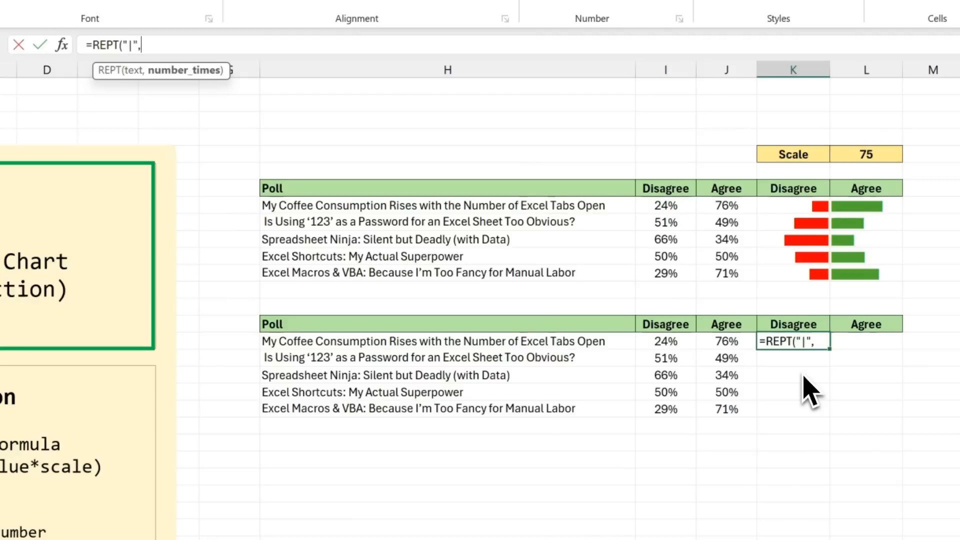
left_click(684, 344)
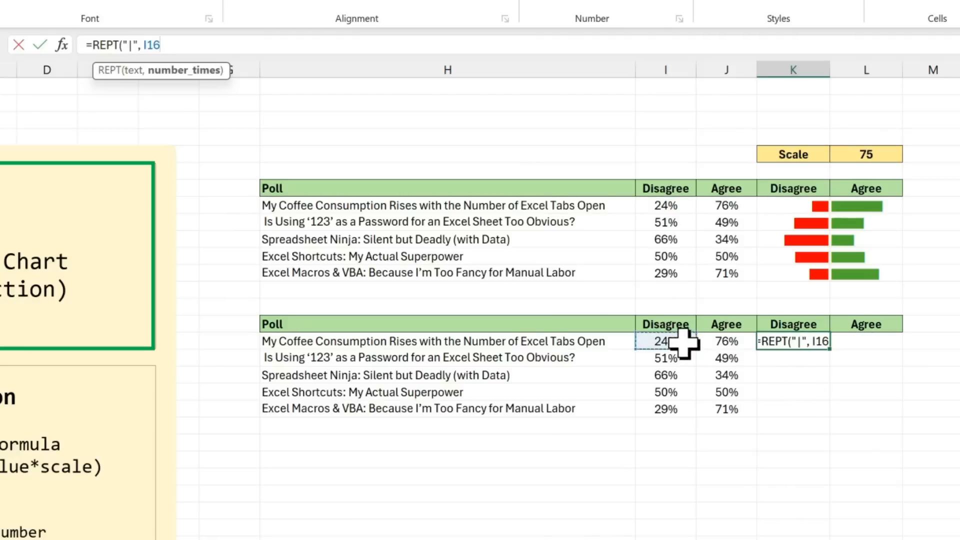
type("*")
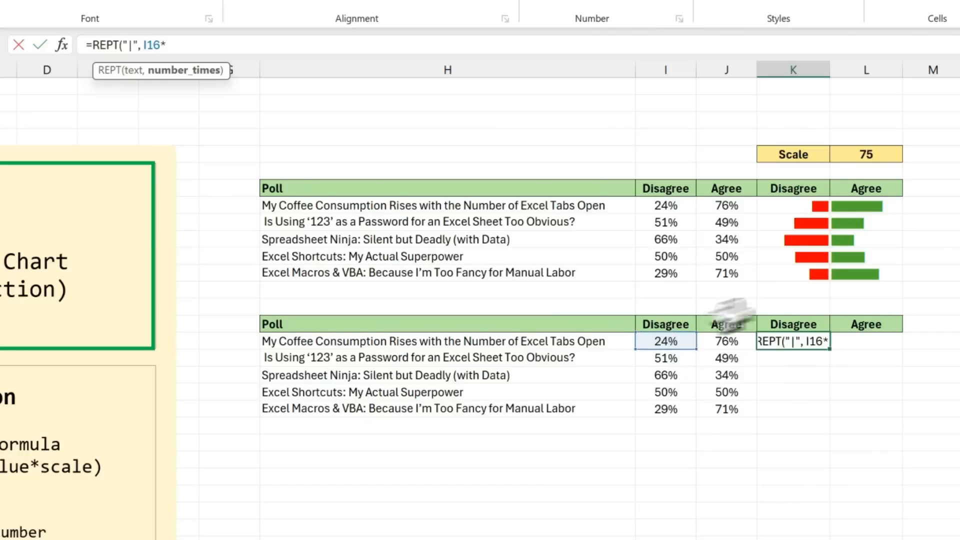
left_click(889, 156)
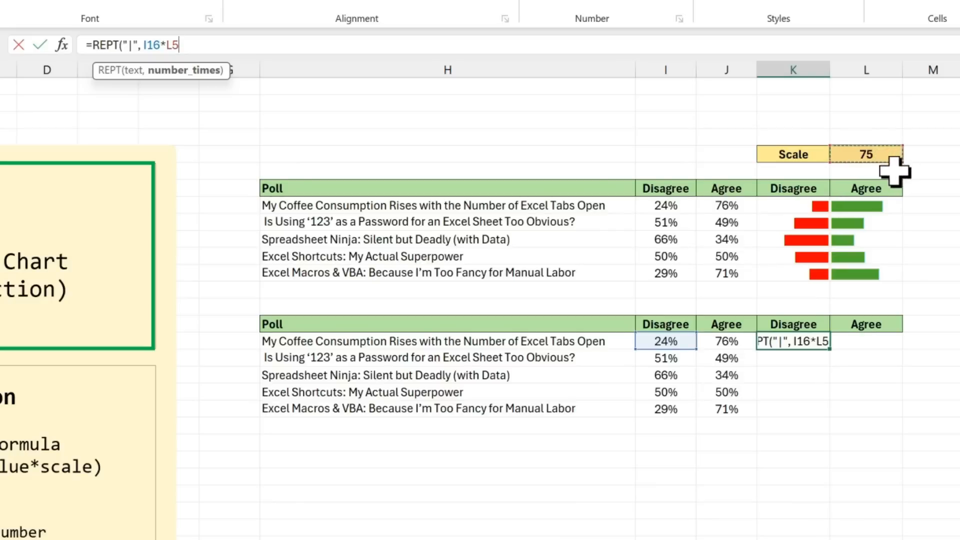
key("F4")
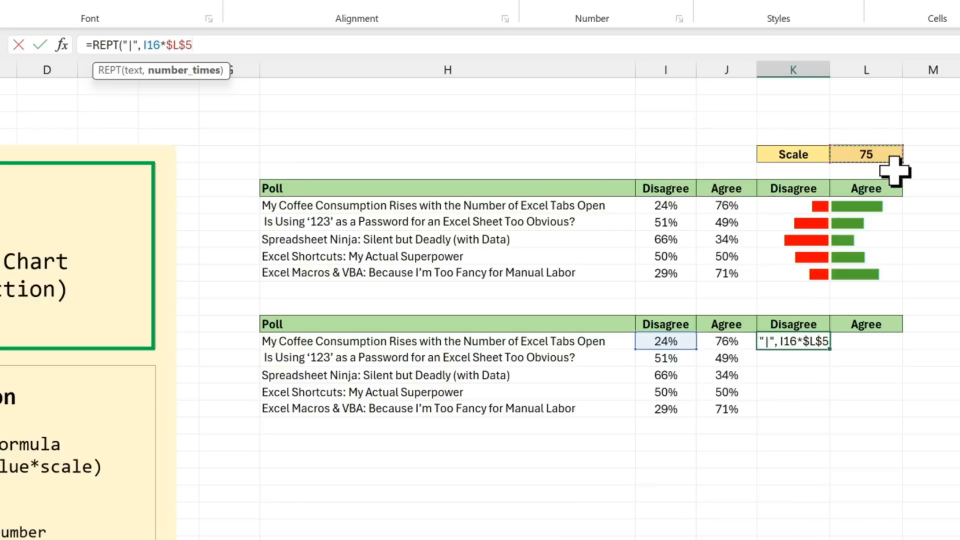
type(")")
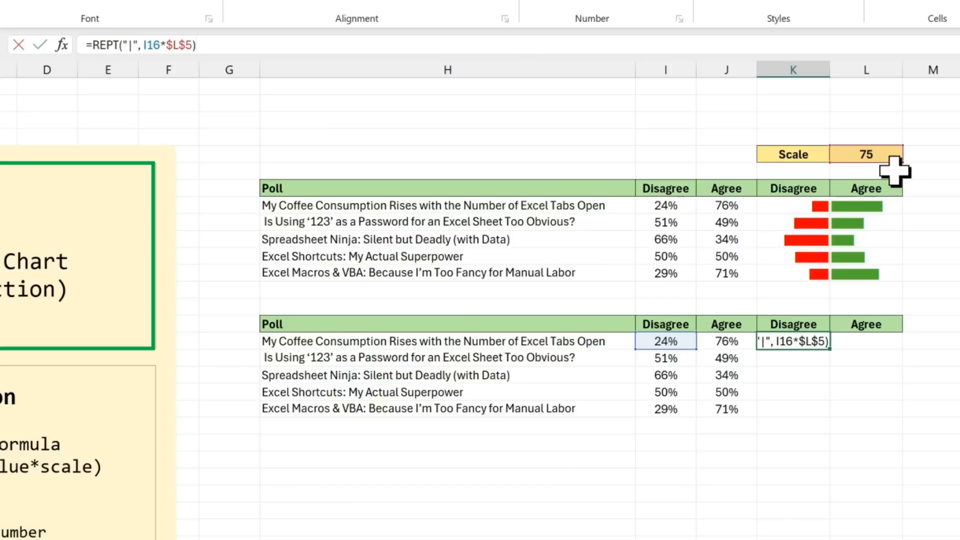
key("Return")
Step: Fill the Disagree REPT formula down from K16 through K20
key("Up")
key("shift+Down")
key("shift+Down")
key("shift+Down")
key("shift+Down")
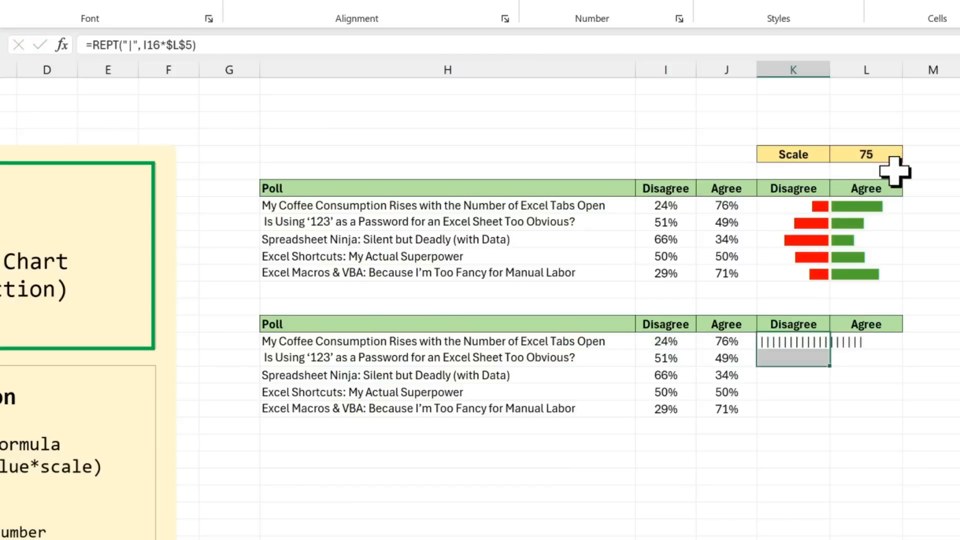
key("ctrl+d")
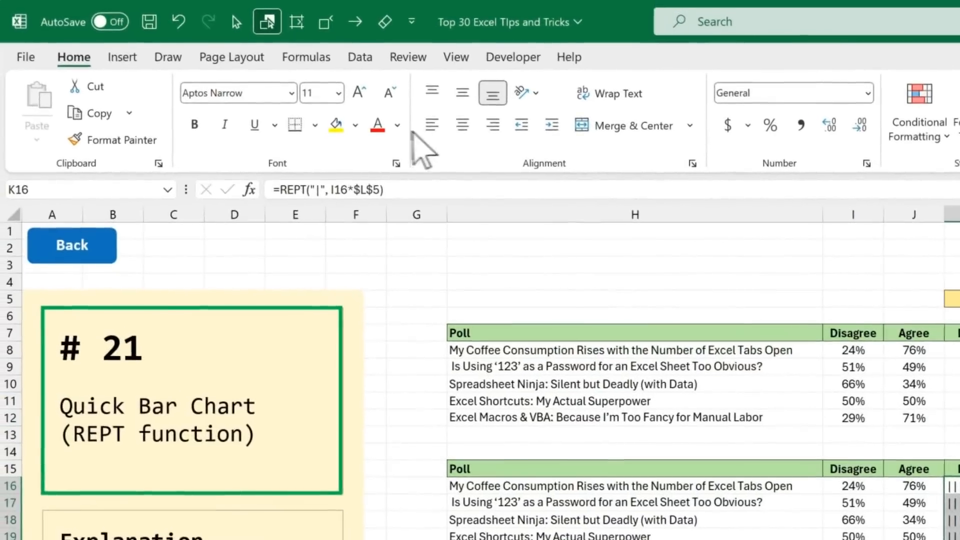
Step: Format the Disagree bars in K16:K20 with a red font color, the Playbill font and right alignment
left_click(373, 131)
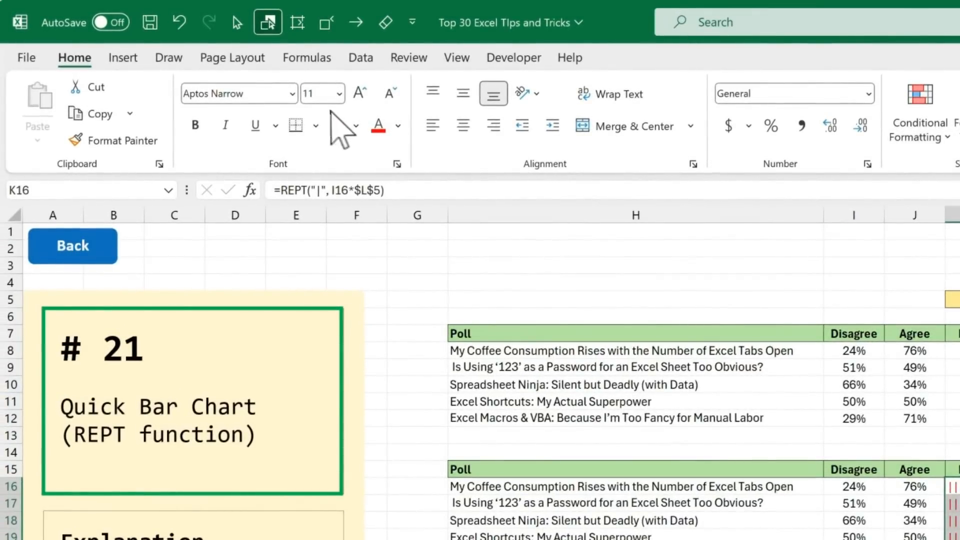
left_click(292, 95)
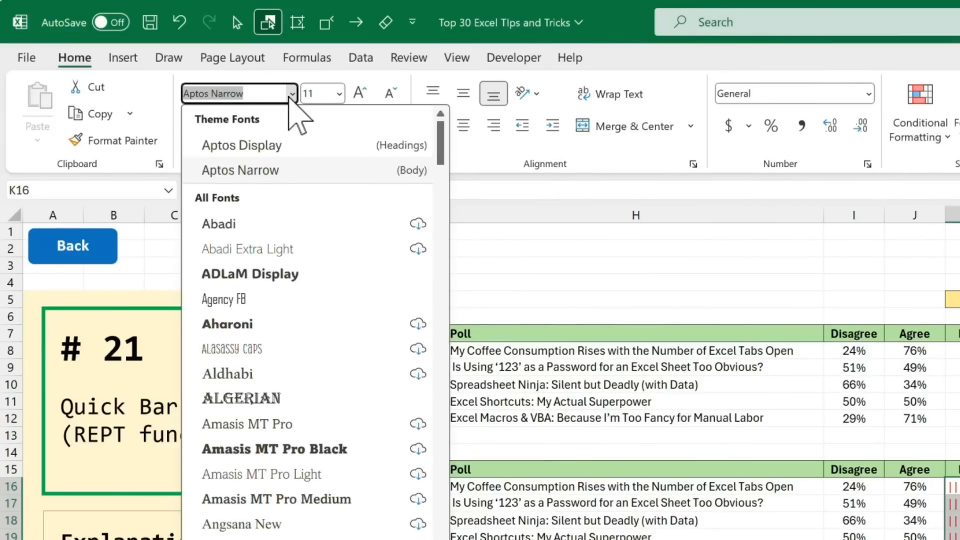
type("Playbill")
key("Return")
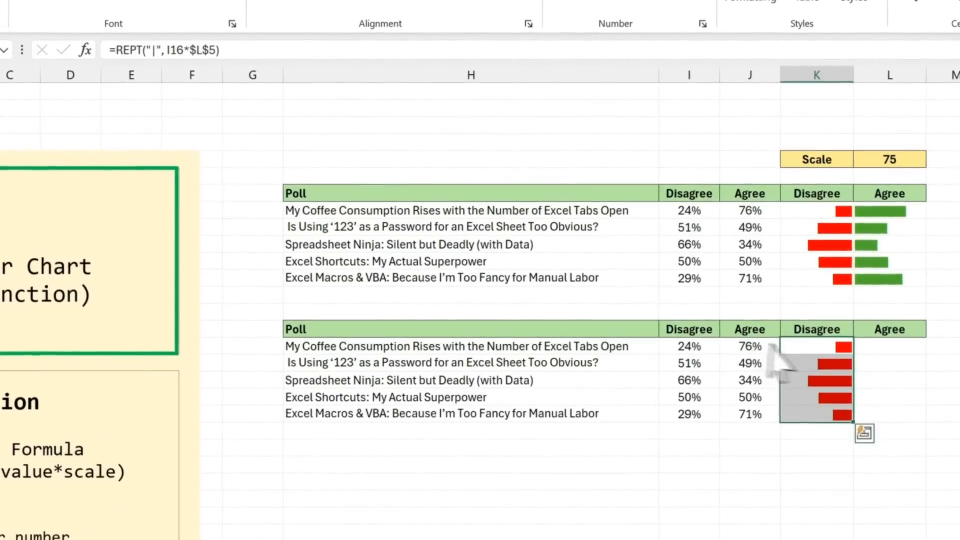
Step: In L16, enter =REPT("|", J16*$L$5) to draw the first Agree bar using the Scale value
left_click(870, 350)
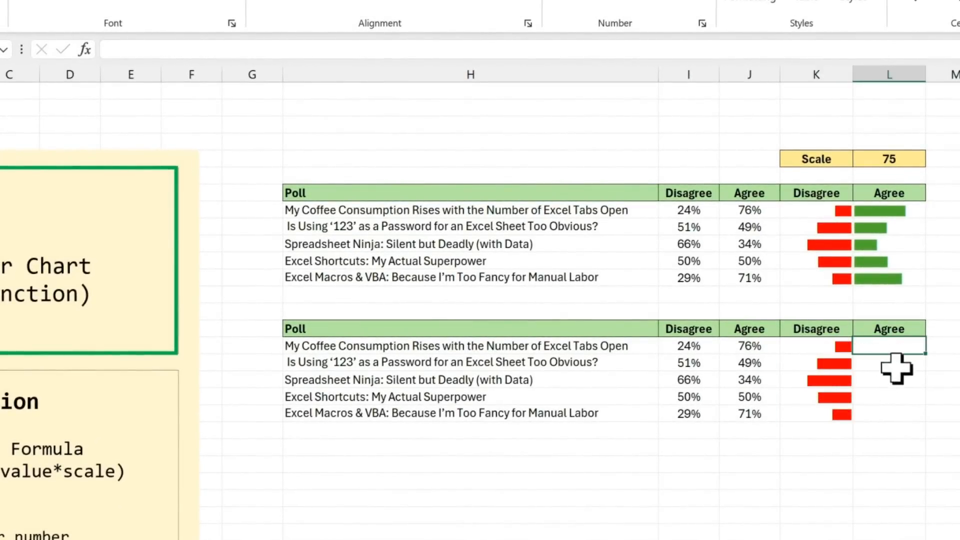
type("=")
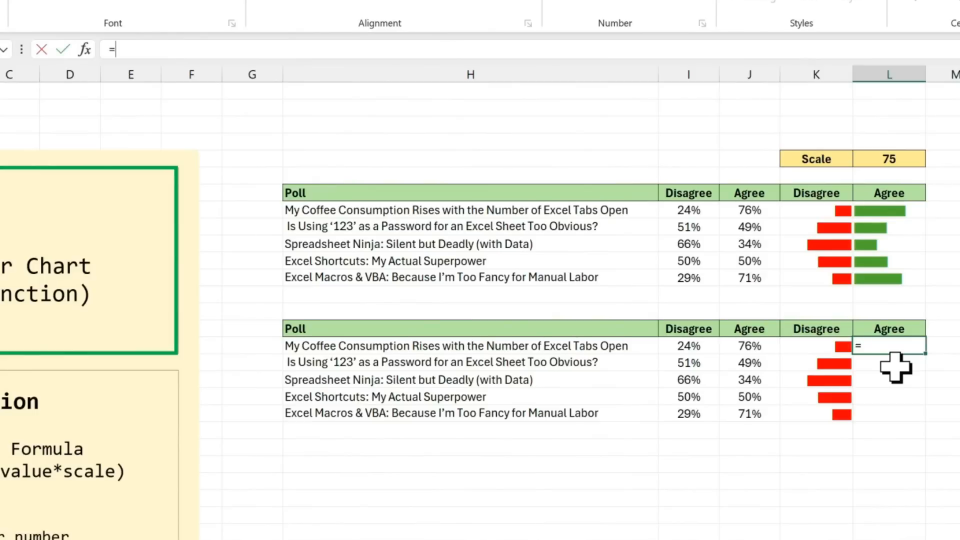
type("rept")
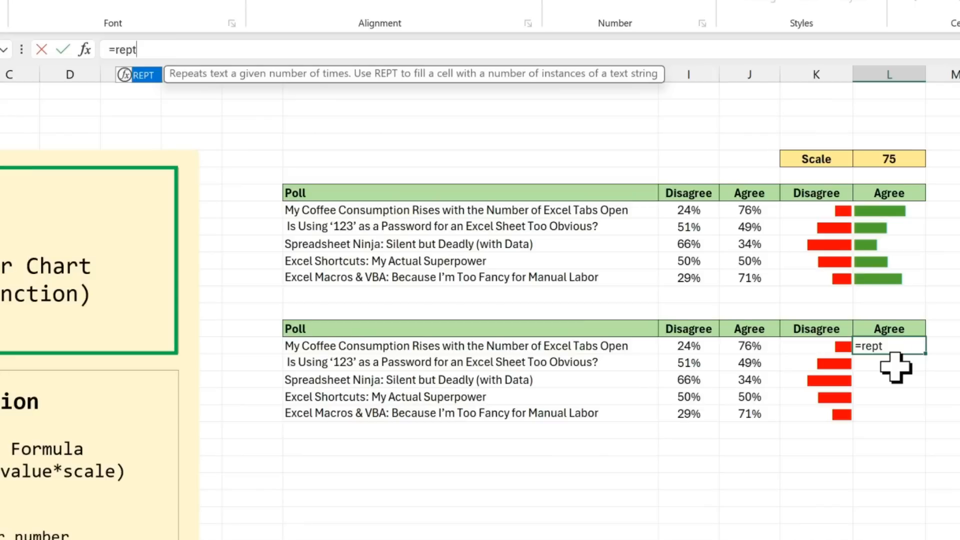
type("(\"|")
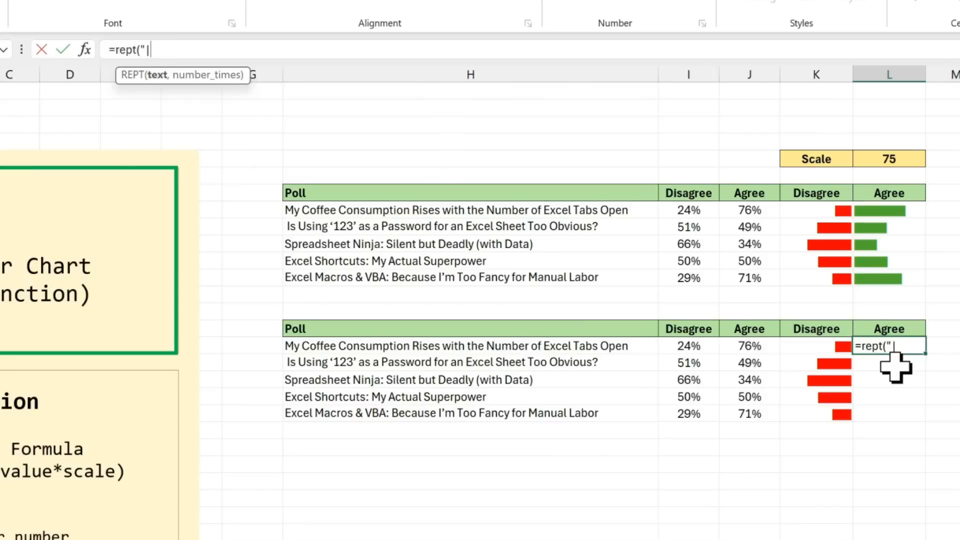
type("\", J16*")
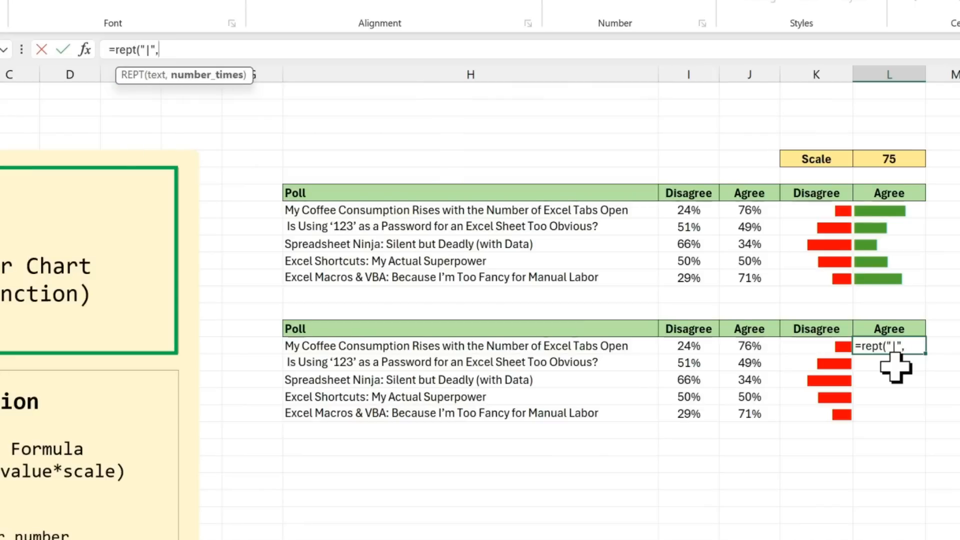
left_click(765, 350)
type("*")
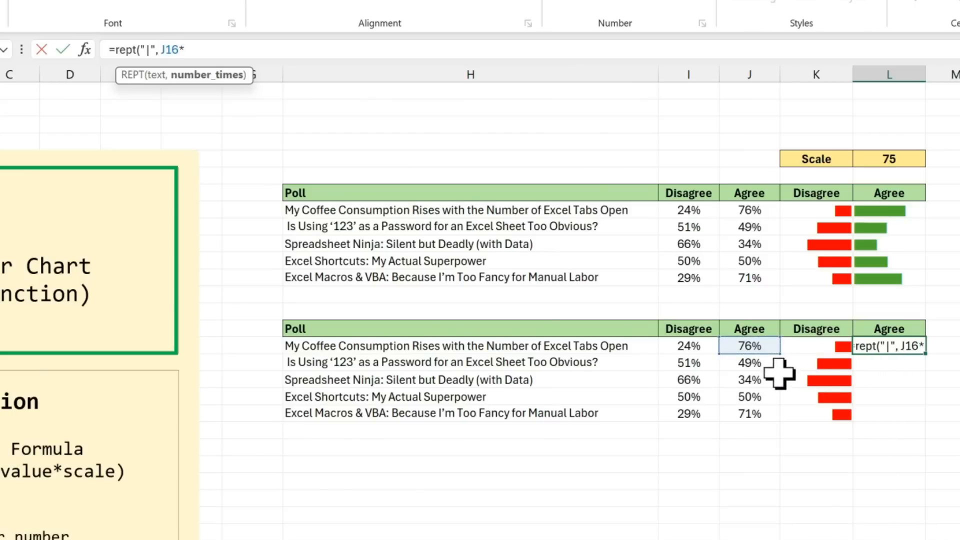
left_click(909, 159)
key("F4")
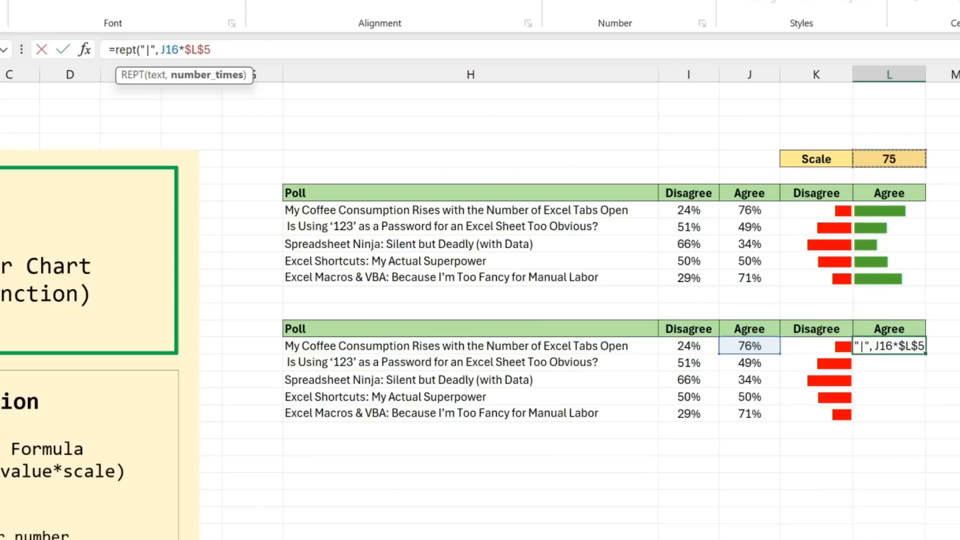
type(")")
key("Return")
Step: Fill the Agree REPT formula down from L16 through L20
key("Down")
key("Down")
key("Down")
key("ctrl+shift+Up")
key("ctrl+d")
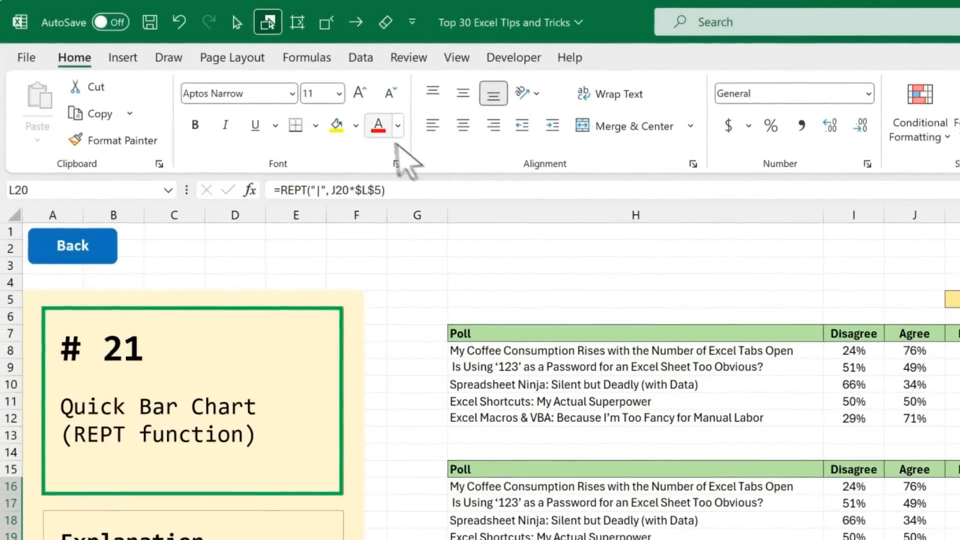
Step: Format the Agree bars in L16:L20 with the Playbill font and a green font color
left_click(292, 93)
type("Playbill")
key("Return")
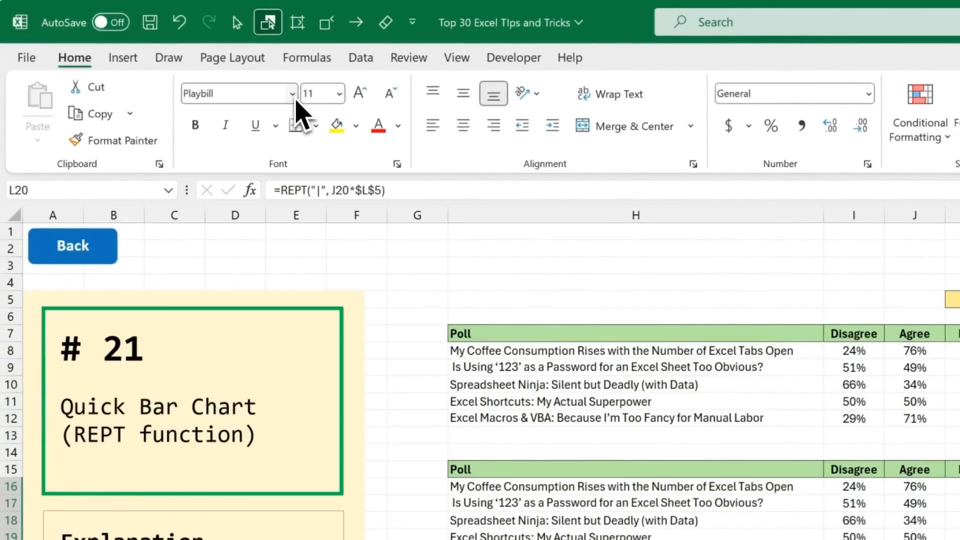
left_click(398, 126)
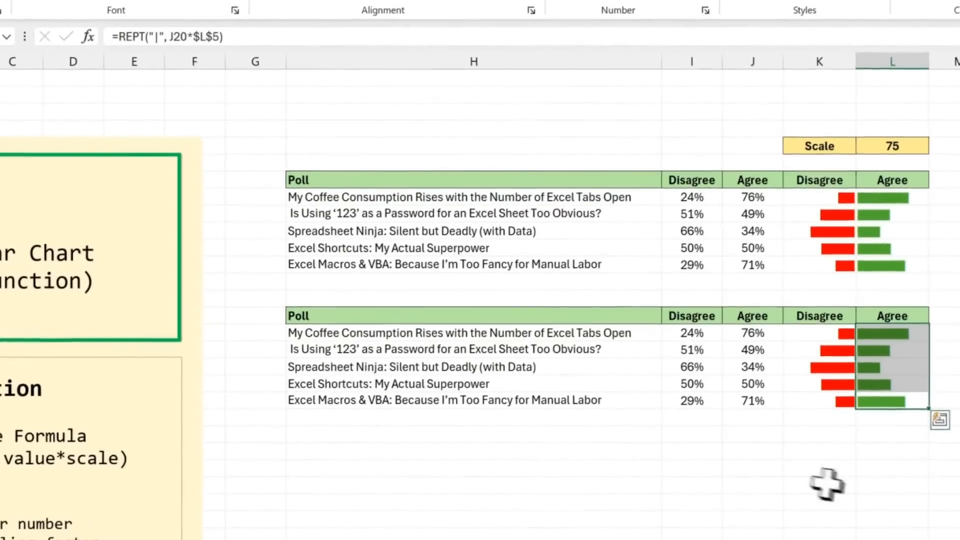
left_click(877, 437)
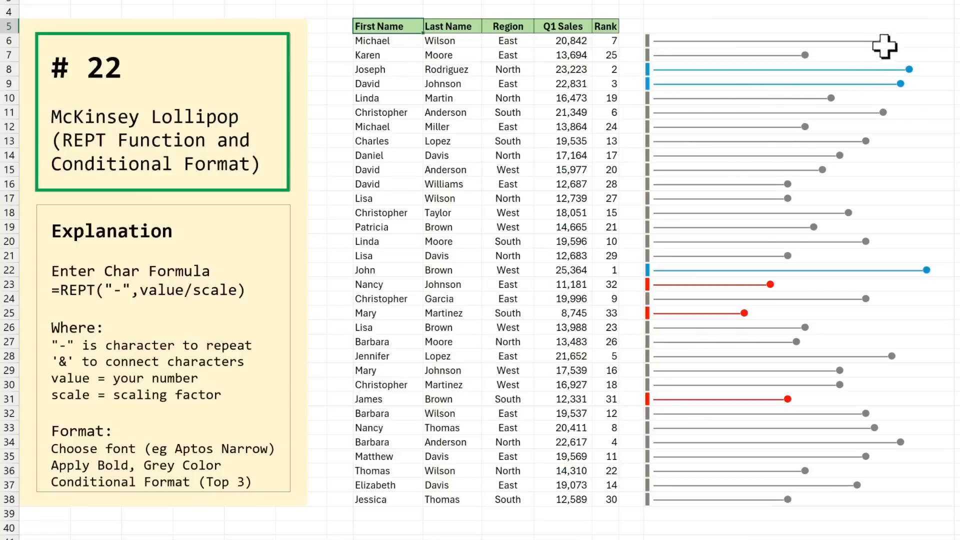
Step: On the McKinsey Lollipop sheet, add filters to the sales table and sort Q1 Sales smallest to largest, followed by largest to smallest
left_click(574, 26)
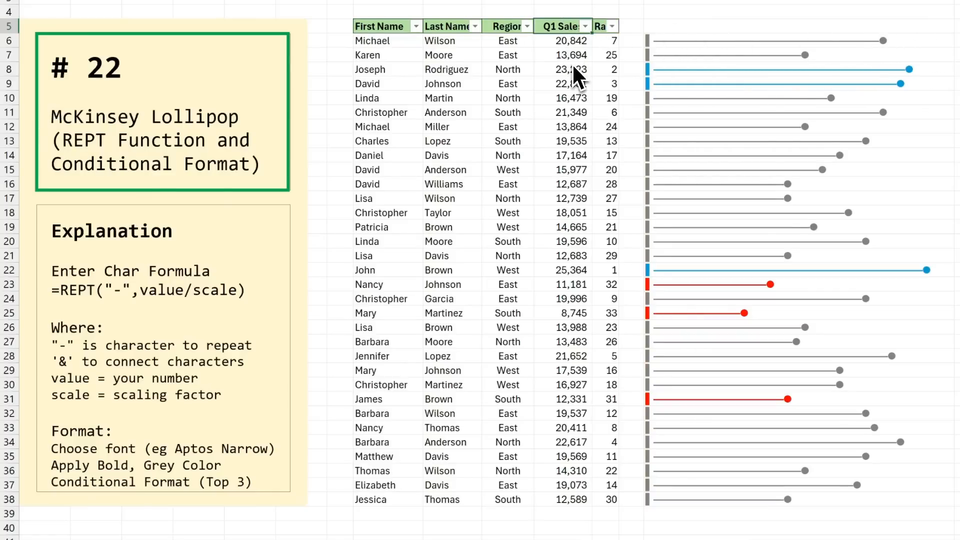
key("ctrl+shift+l")
left_click(585, 26)
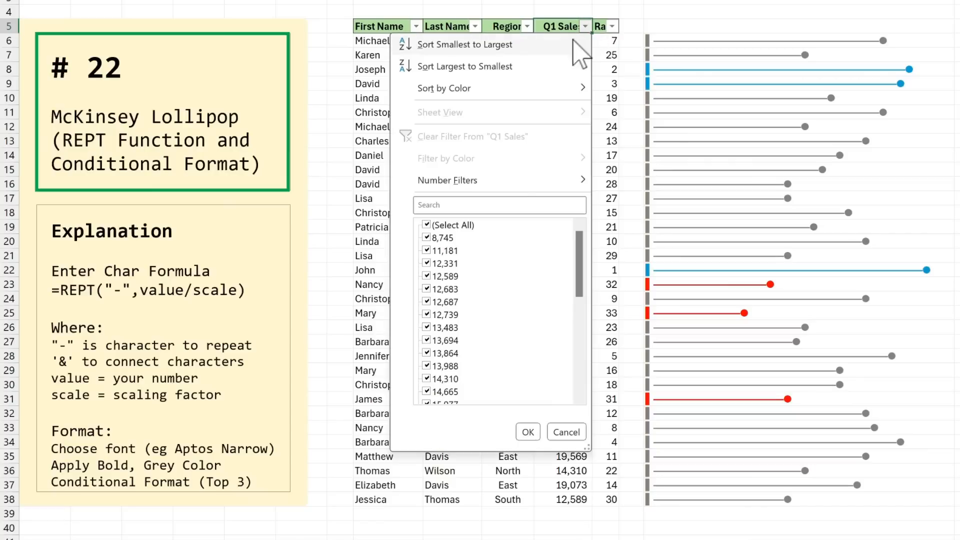
left_click(571, 44)
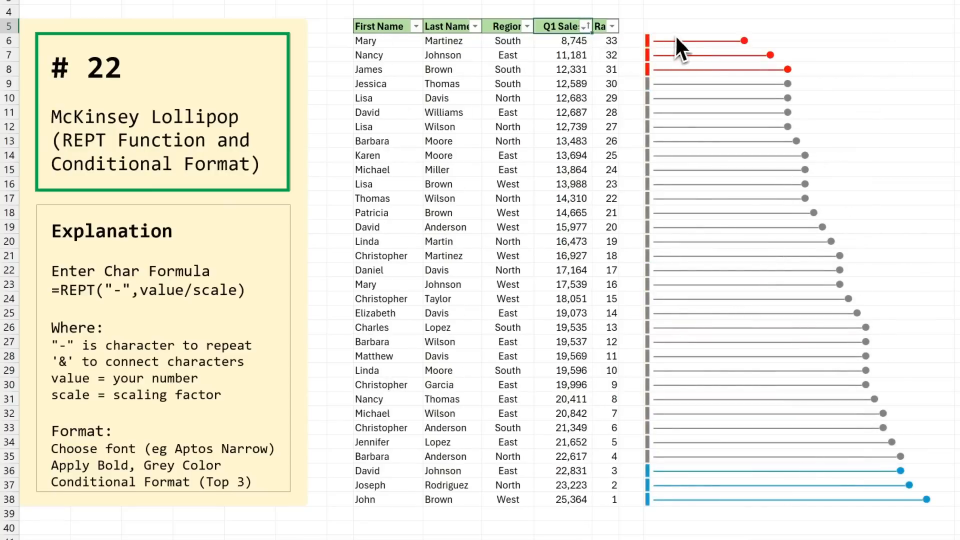
left_click(584, 27)
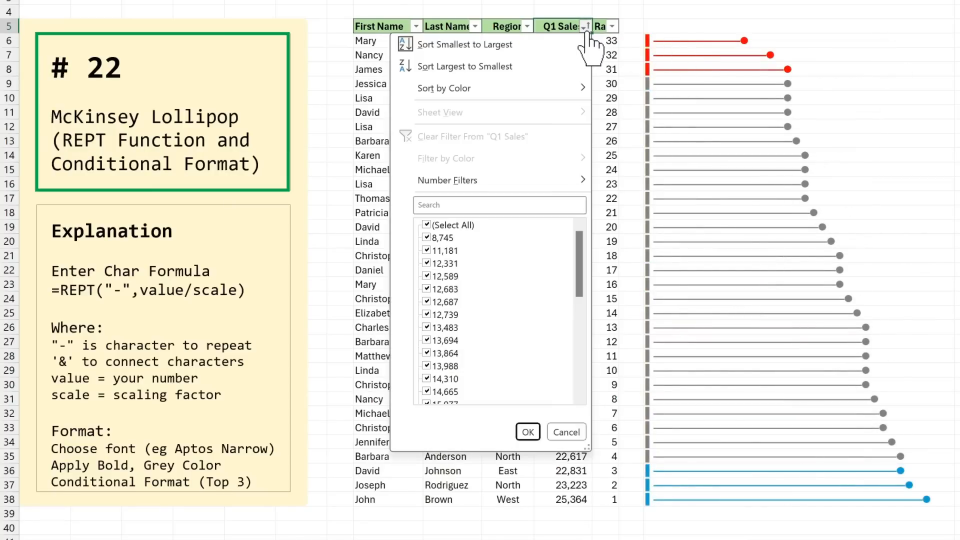
left_click(555, 67)
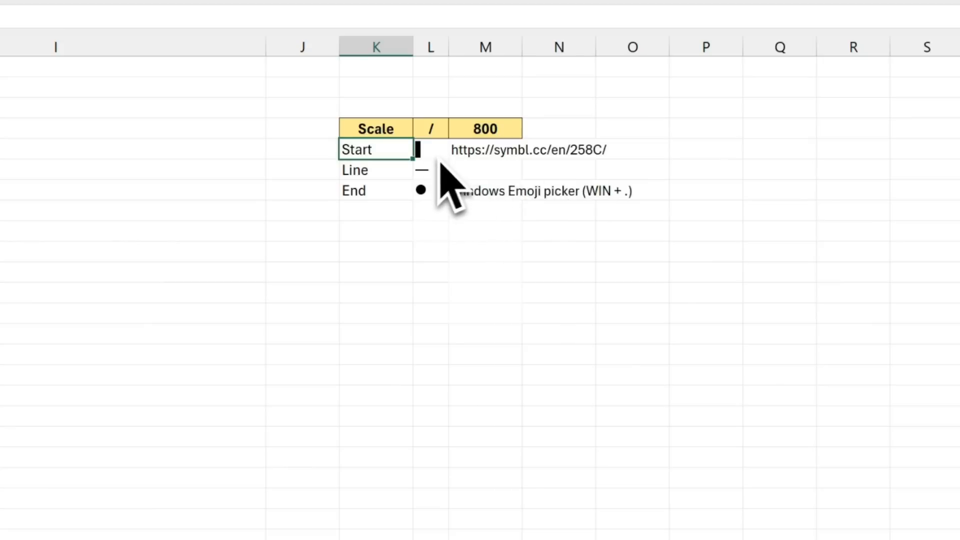
Step: Examine the Line and End symbols in L6 and L7, and browse the Windows emoji picker's symbols and general punctuation
left_click(542, 143)
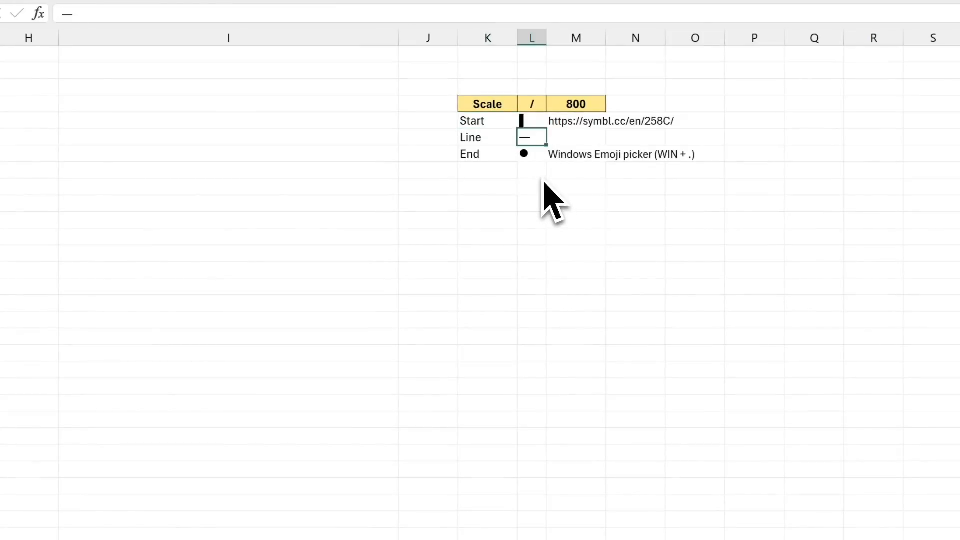
key("super+period")
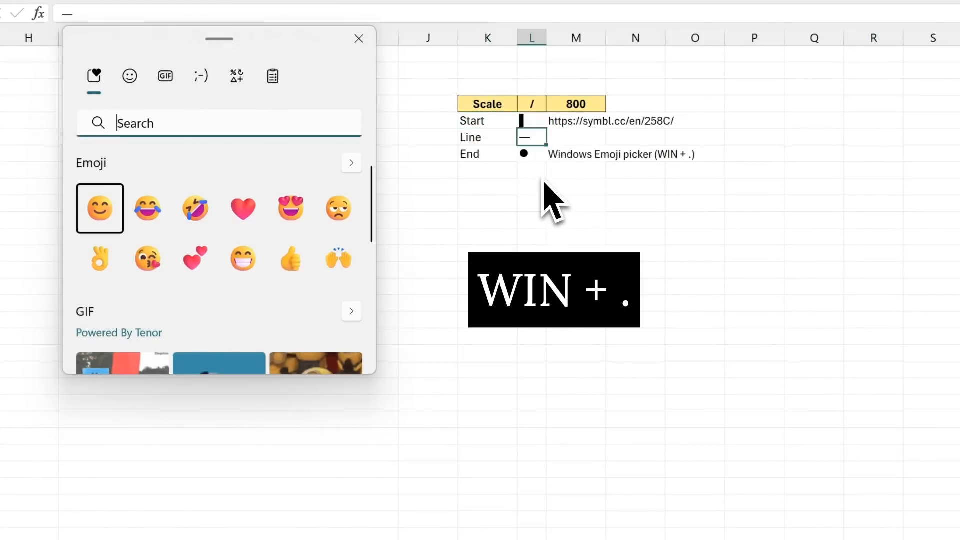
left_click_drag(281, 59, 344, 97)
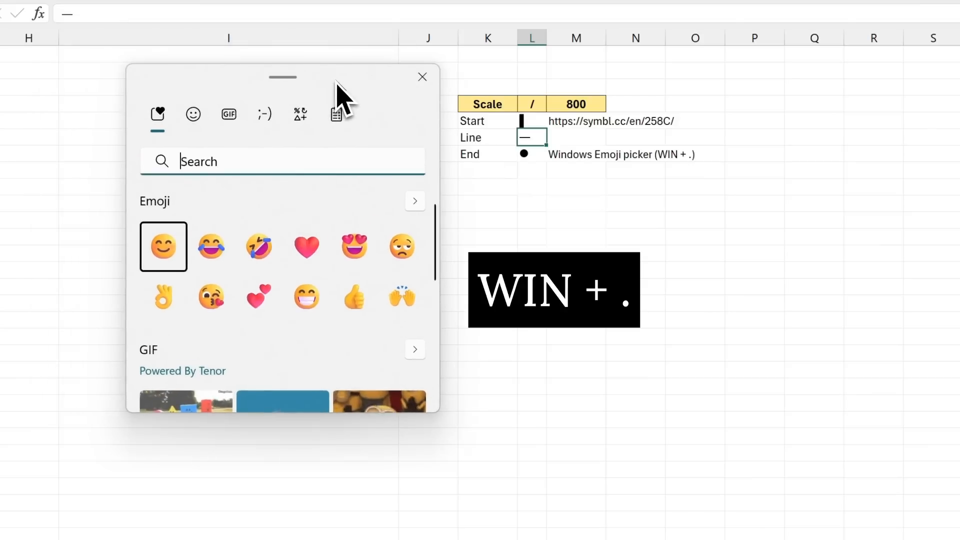
left_click(300, 117)
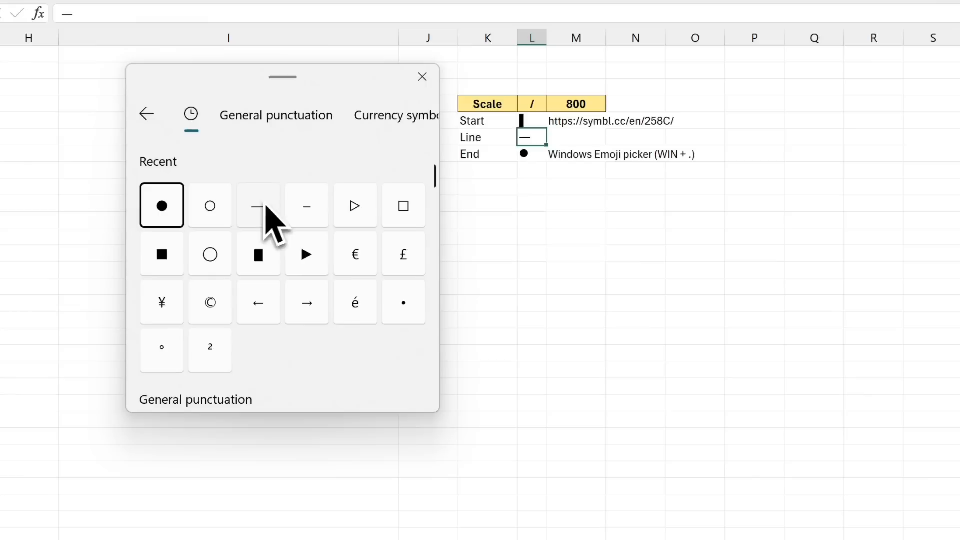
scroll(354, 224, "down", 6)
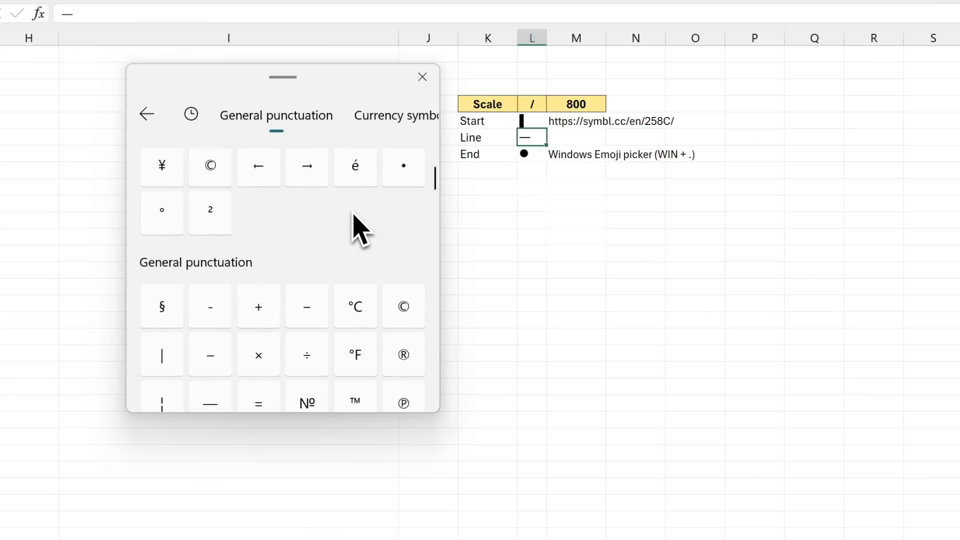
scroll(353, 224, "up", 6)
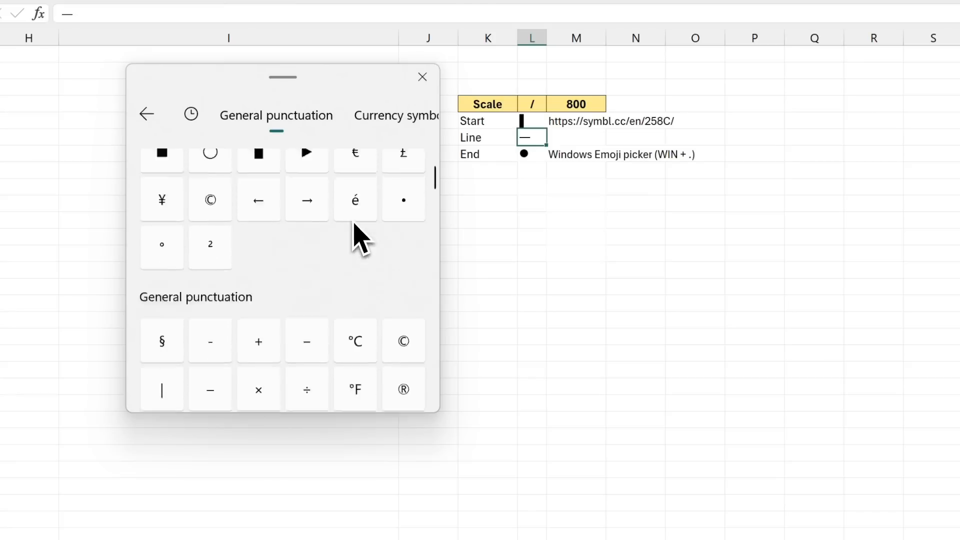
left_click(542, 152)
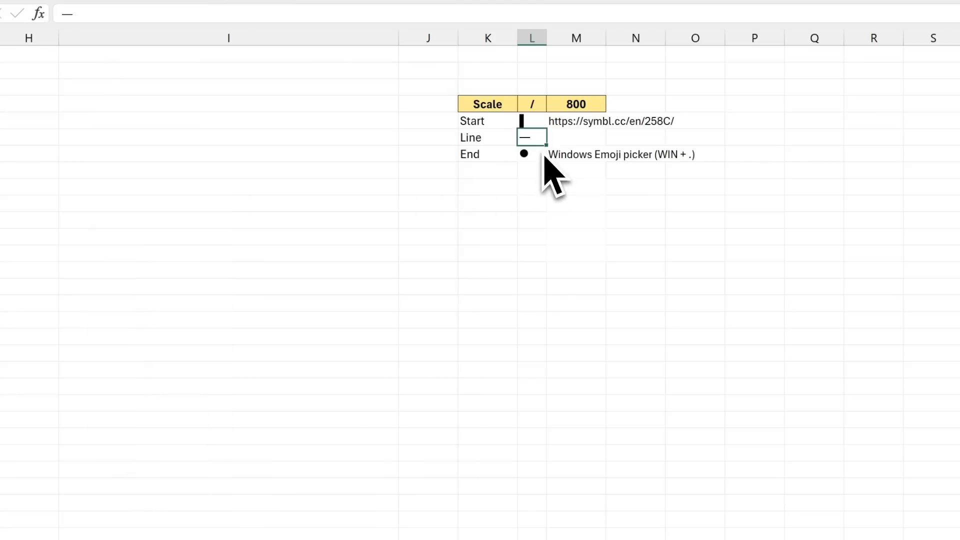
left_click(535, 156)
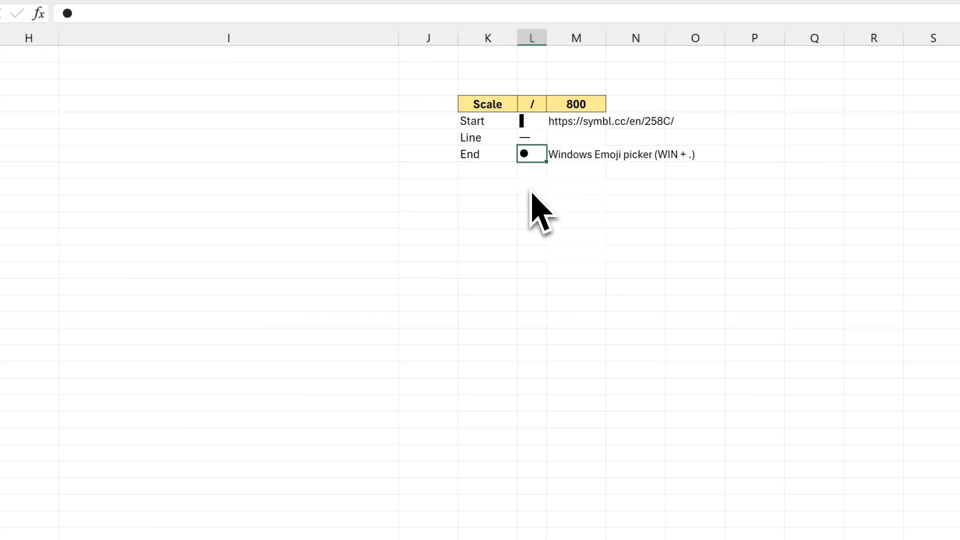
Step: In I5, enter =$L$5 & REPT($L$6, F5 / $M$4) & $L$7 to draw the first lollipop from the Start, Line and End symbols
left_click(125, 125)
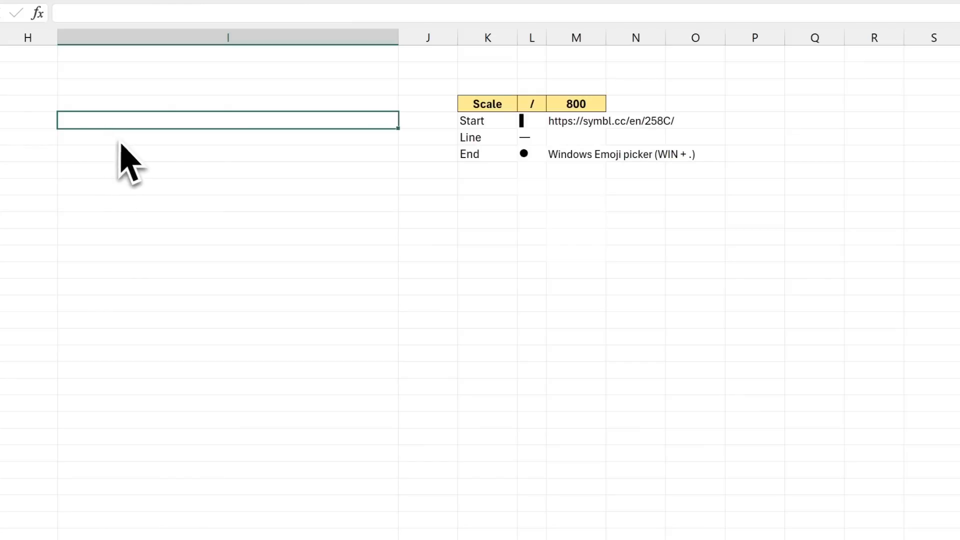
type("=")
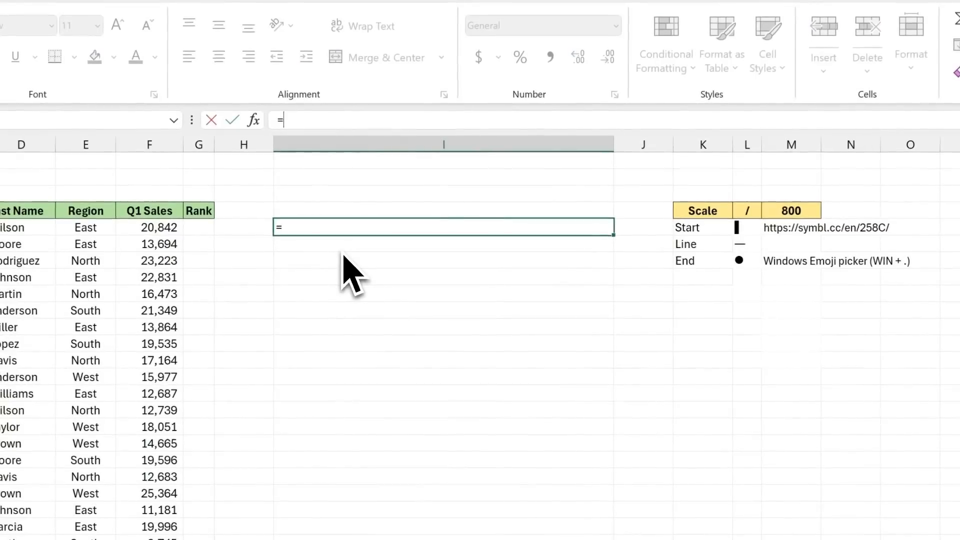
left_click(743, 227)
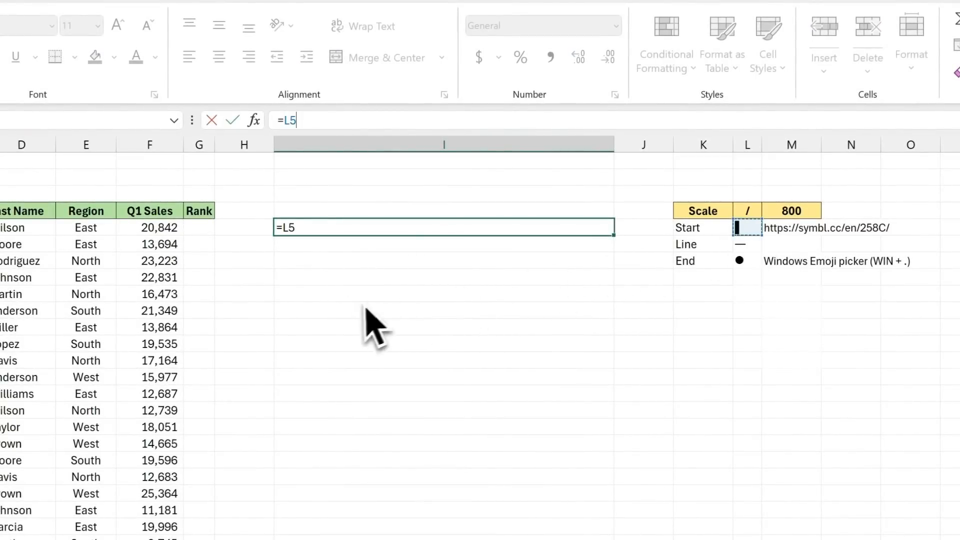
key("F4")
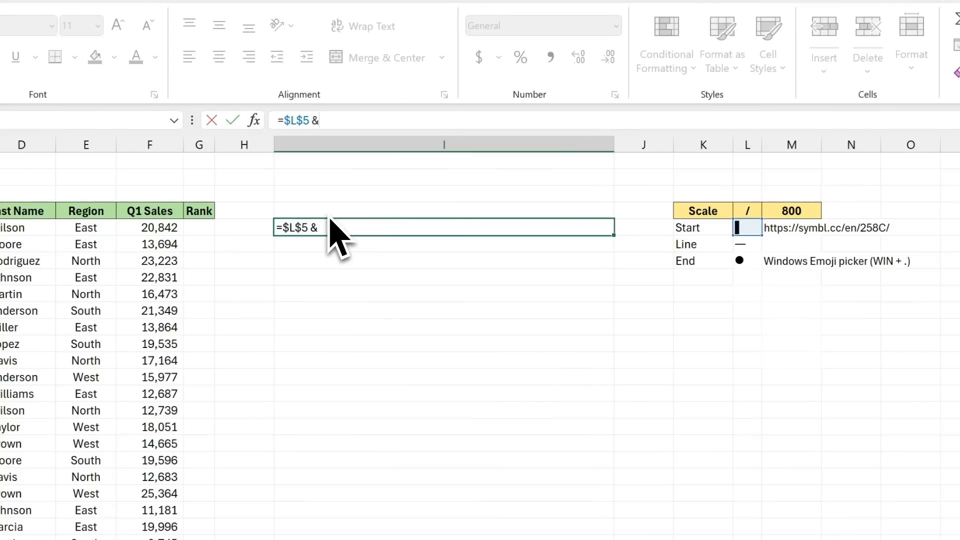
type("& rept(")
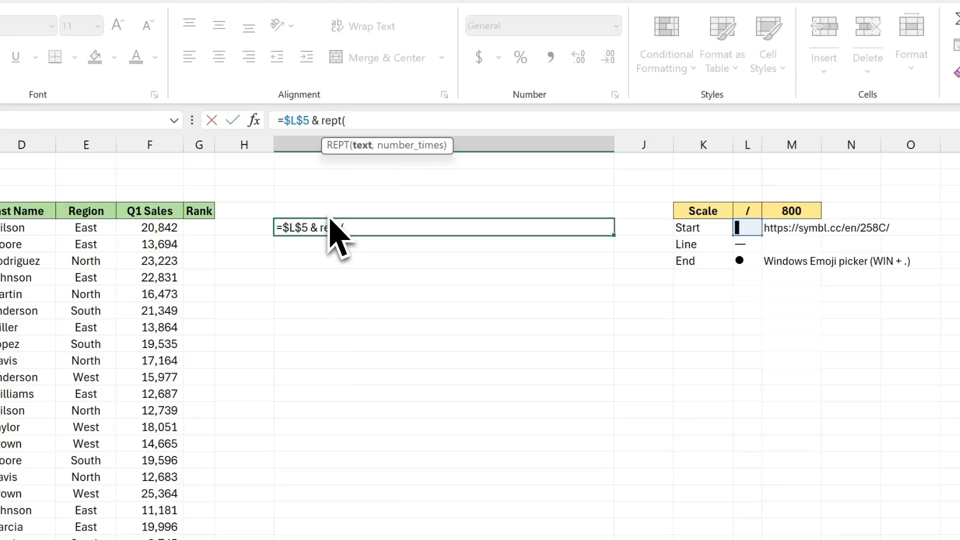
left_click(753, 249)
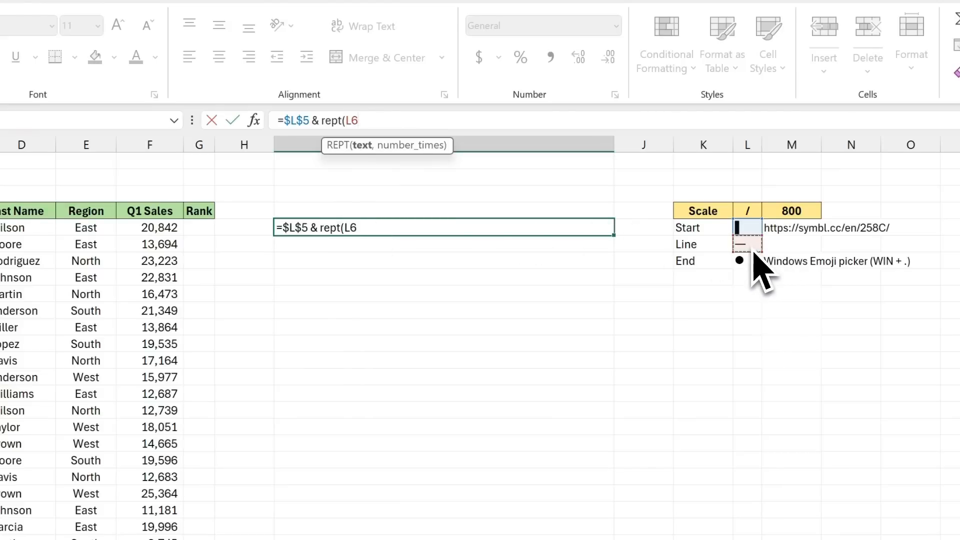
key("F4")
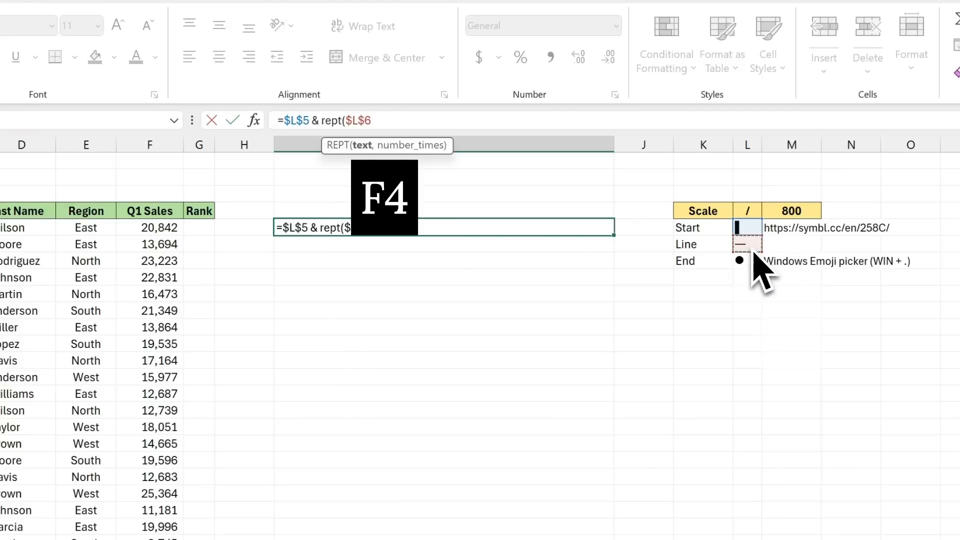
type(",")
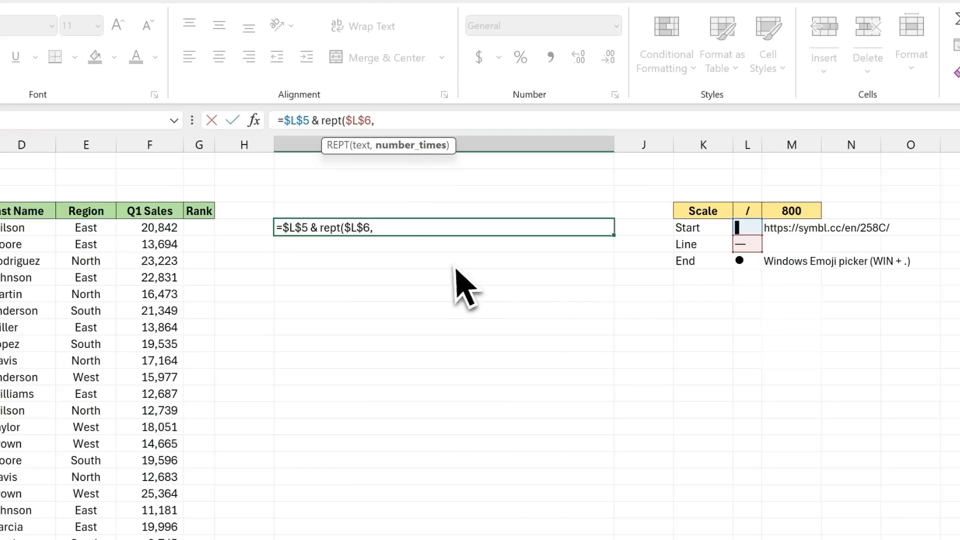
left_click(159, 230)
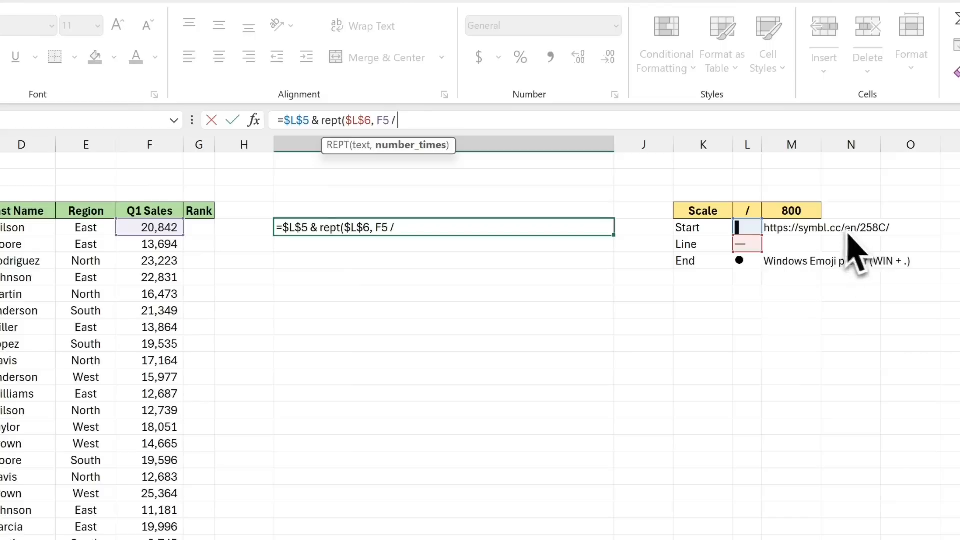
left_click(812, 214)
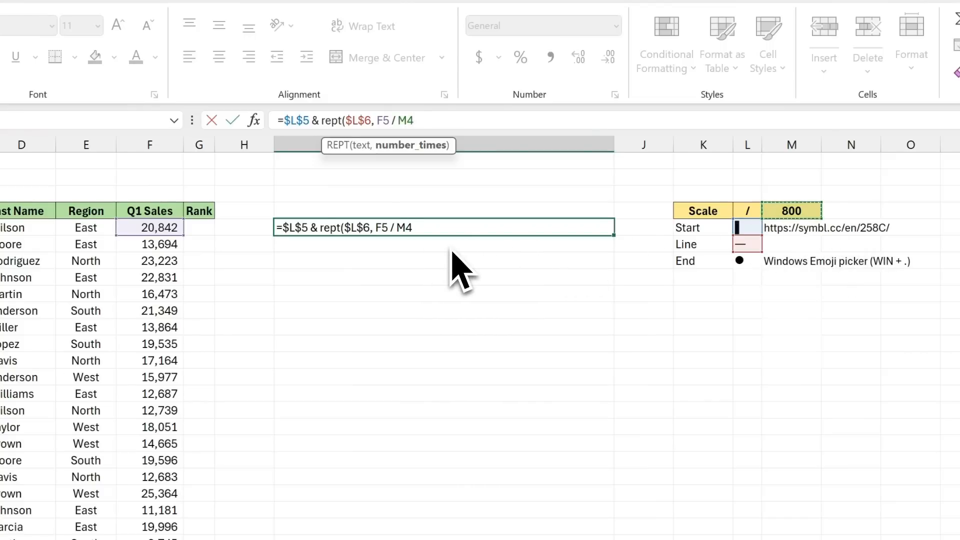
key("F4")
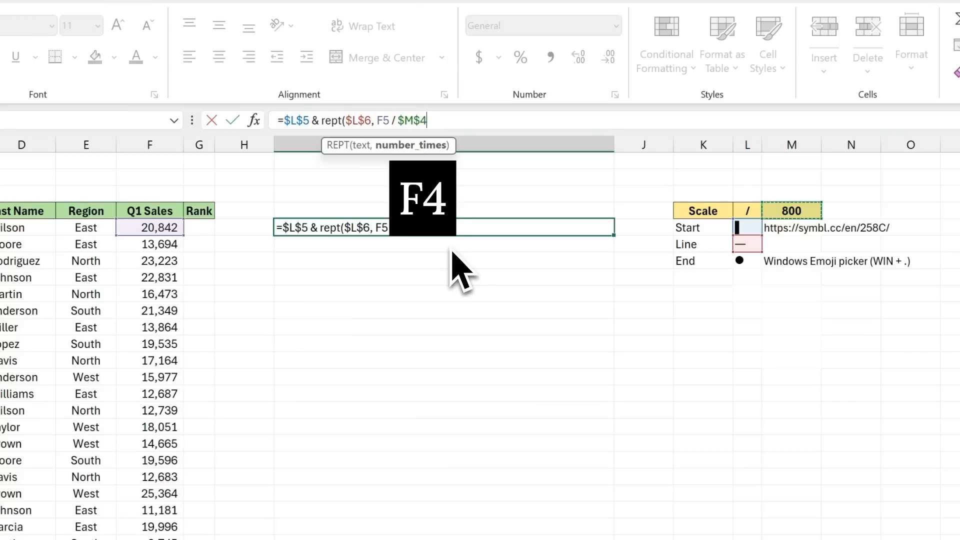
type(")")
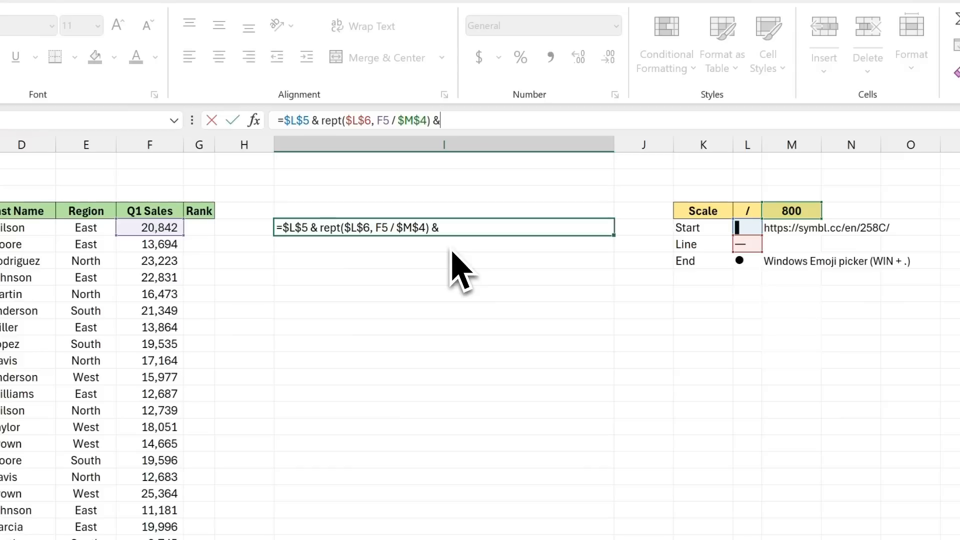
type(" &")
left_click(753, 261)
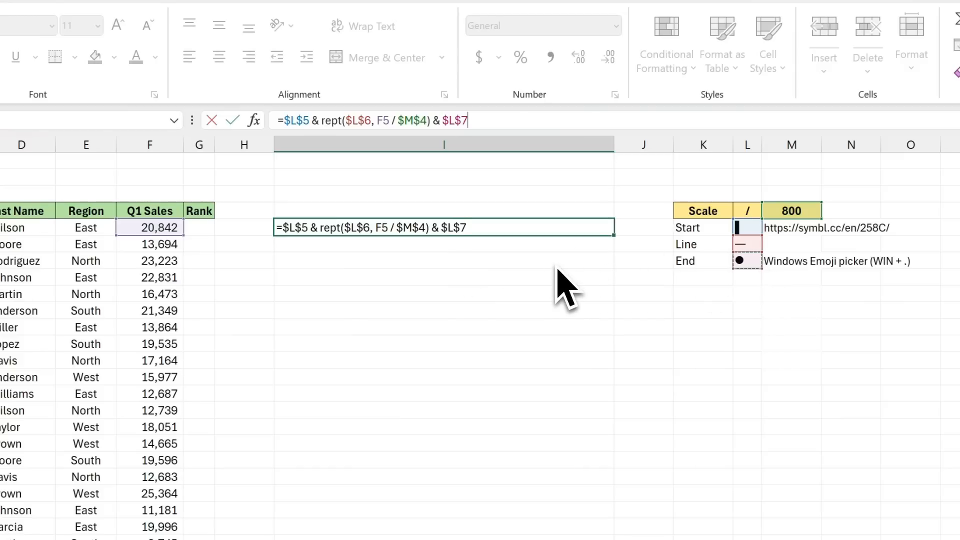
key("Return")
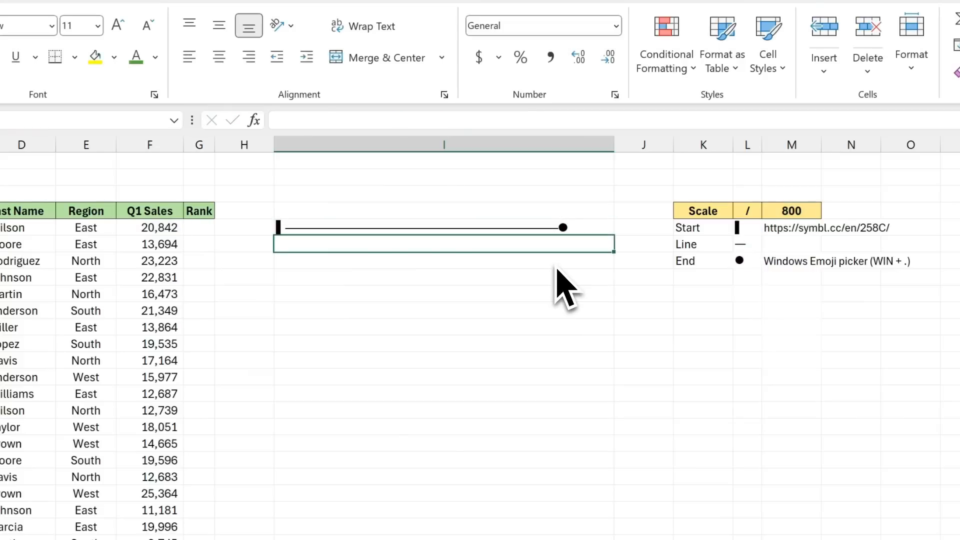
Step: Fill the lollipop formula down from I5 through I37 and widen column I so the longest line fits
left_click(491, 231)
left_click_drag(490, 231, 486, 539)
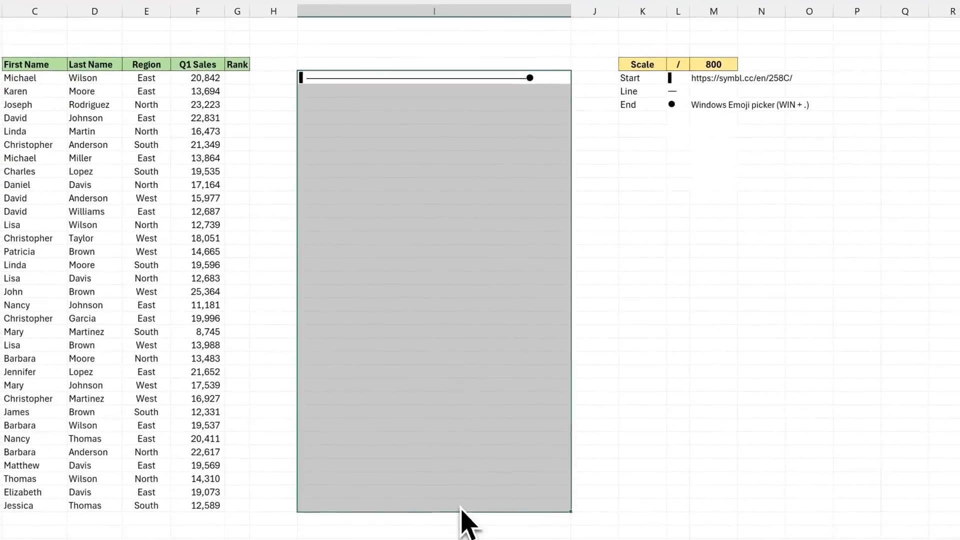
key("ctrl+d")
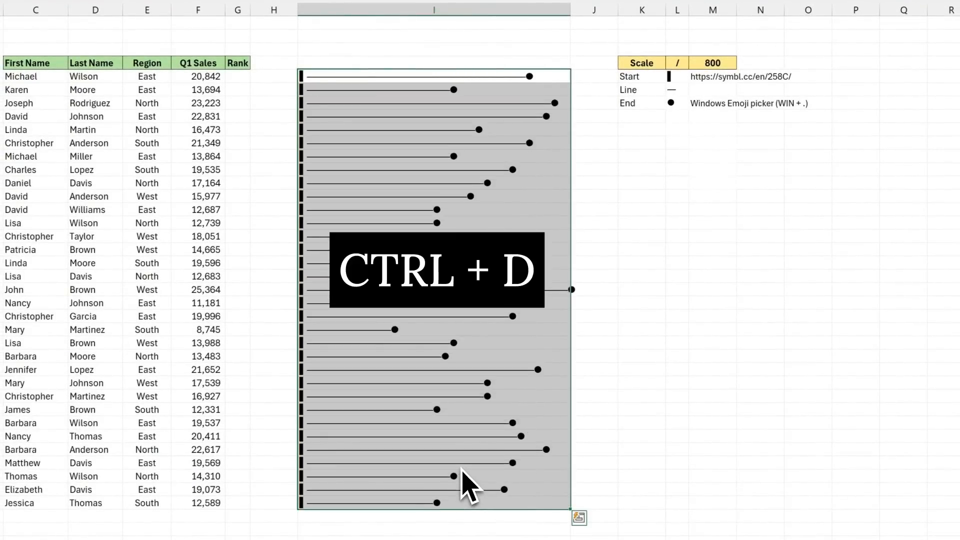
left_click_drag(572, 14, 573, 18)
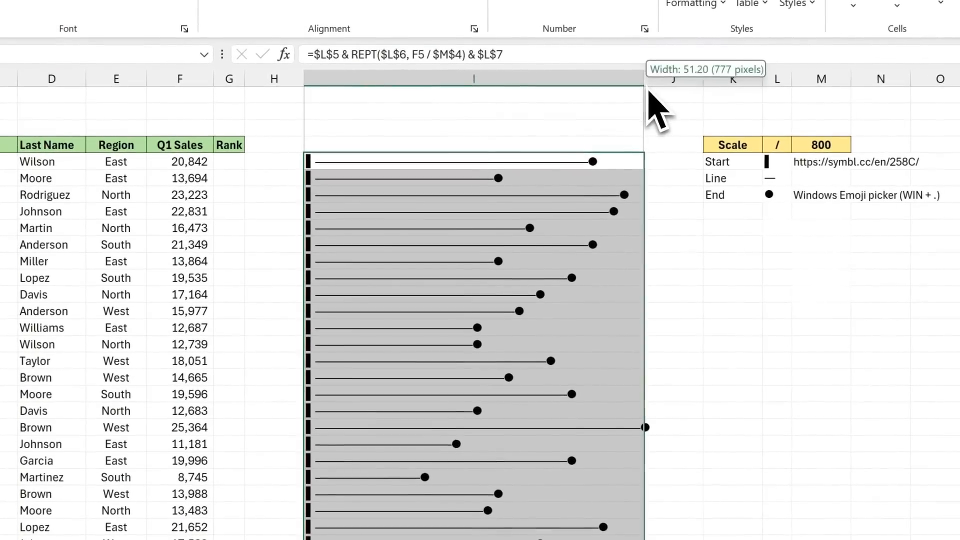
left_click_drag(649, 89, 661, 89)
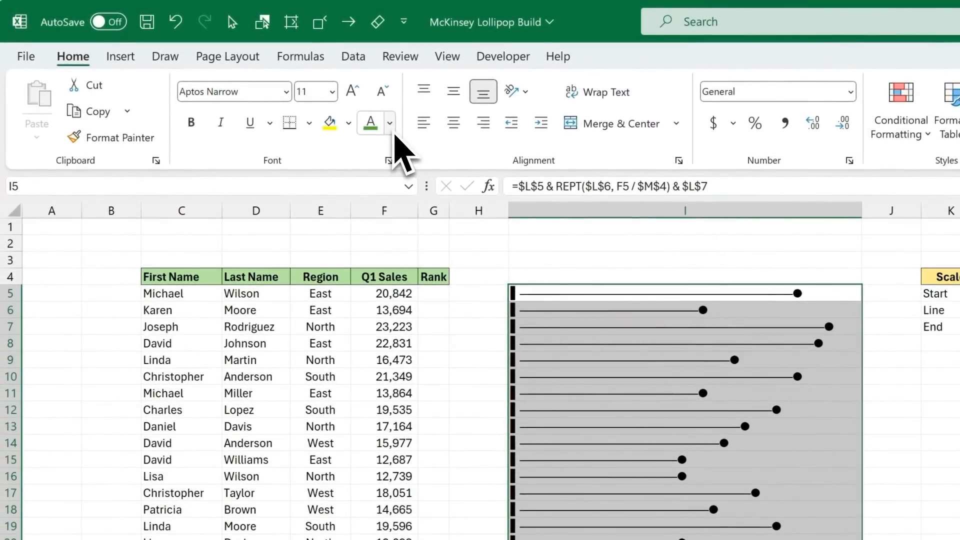
Step: Change the font color of the lollipops in I5:I37 to gray
left_click(391, 130)
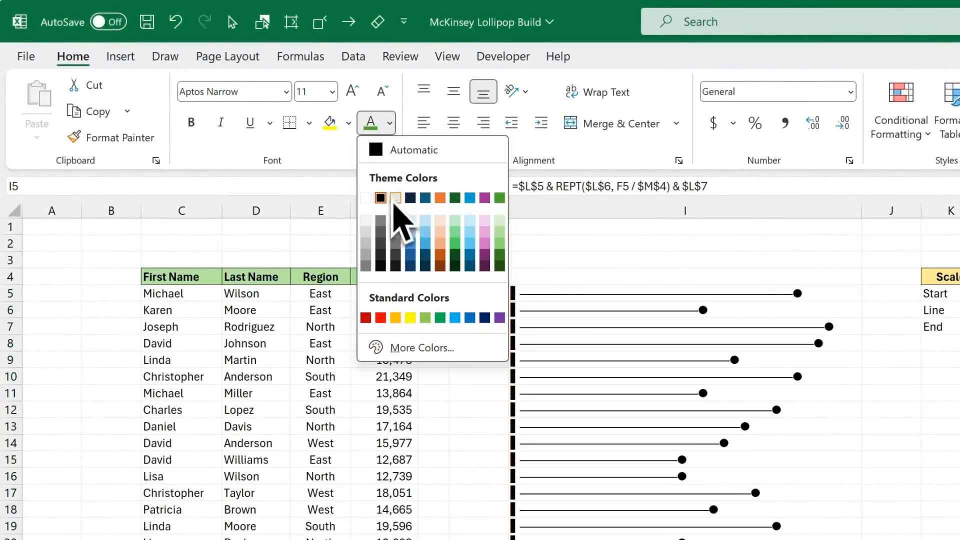
left_click(381, 243)
left_click(517, 295)
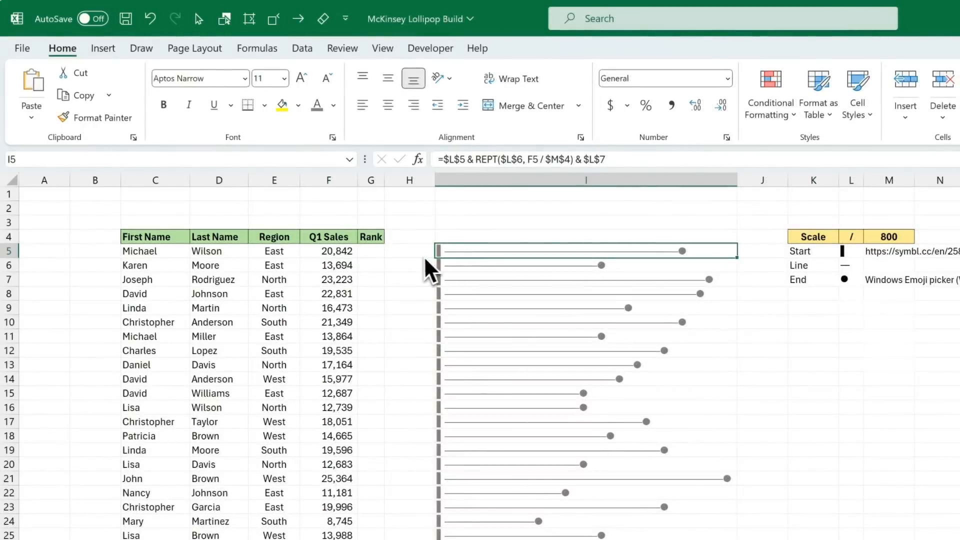
Step: In G5, enter =RANK(F5,$F$5:$F$37,0) to rank the first Q1 Sales value in descending order
left_click(368, 253)
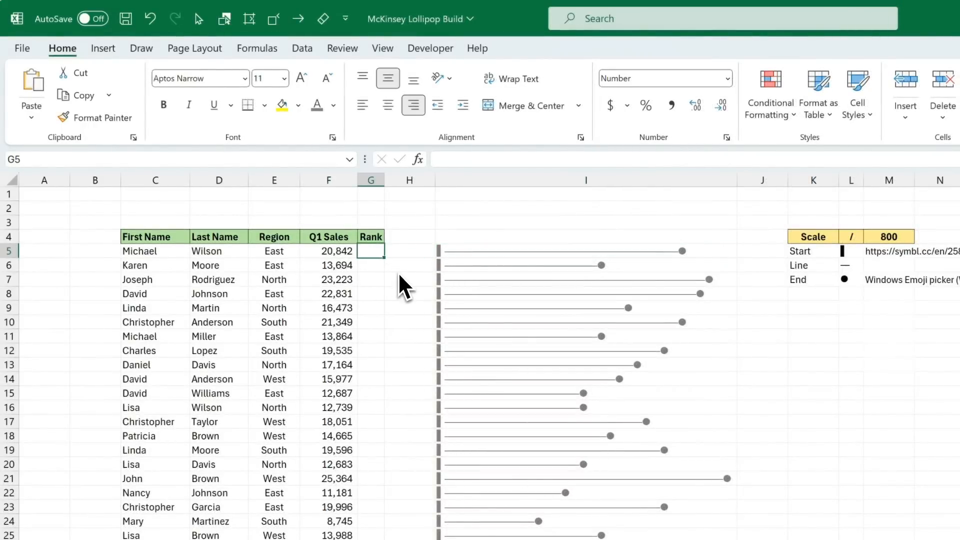
type("=rank")
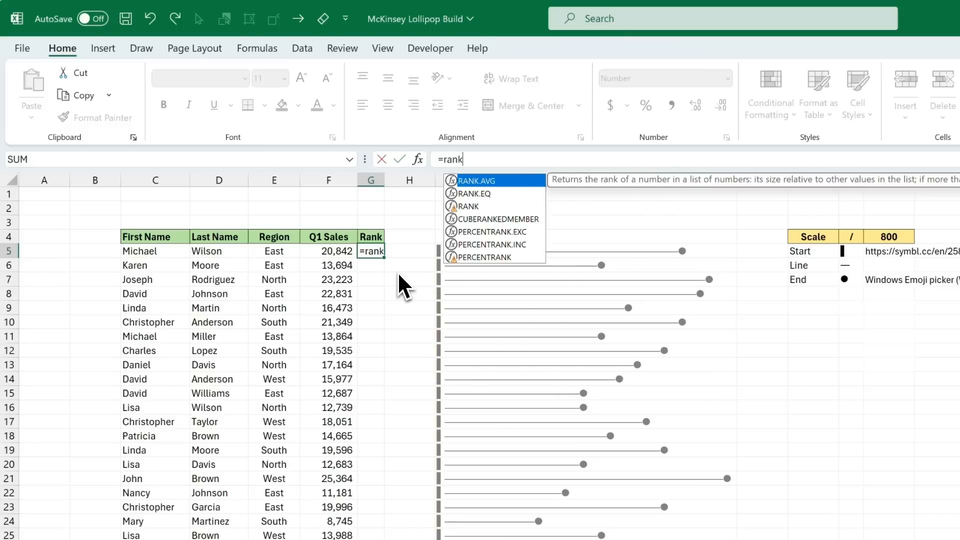
type("(")
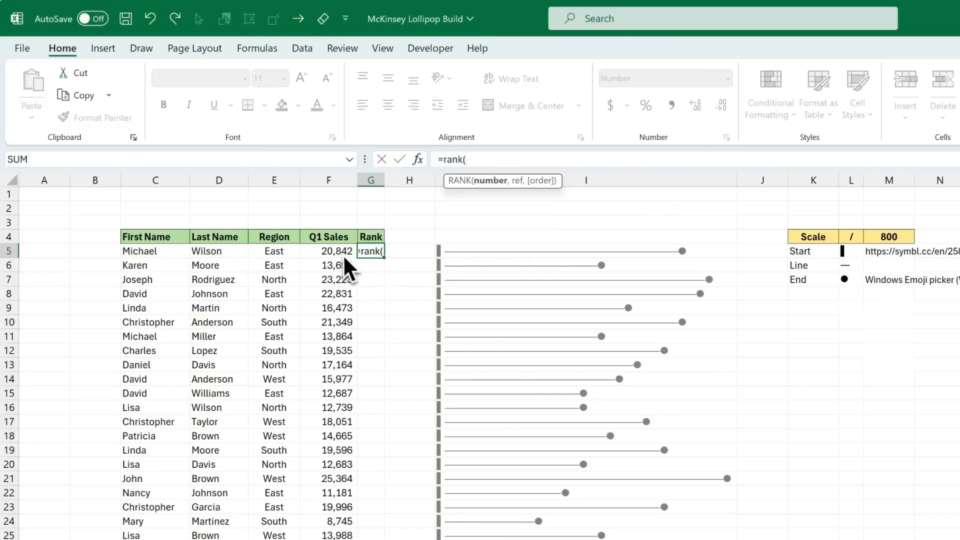
left_click(341, 253)
type(",")
left_click_drag(340, 254, 327, 539)
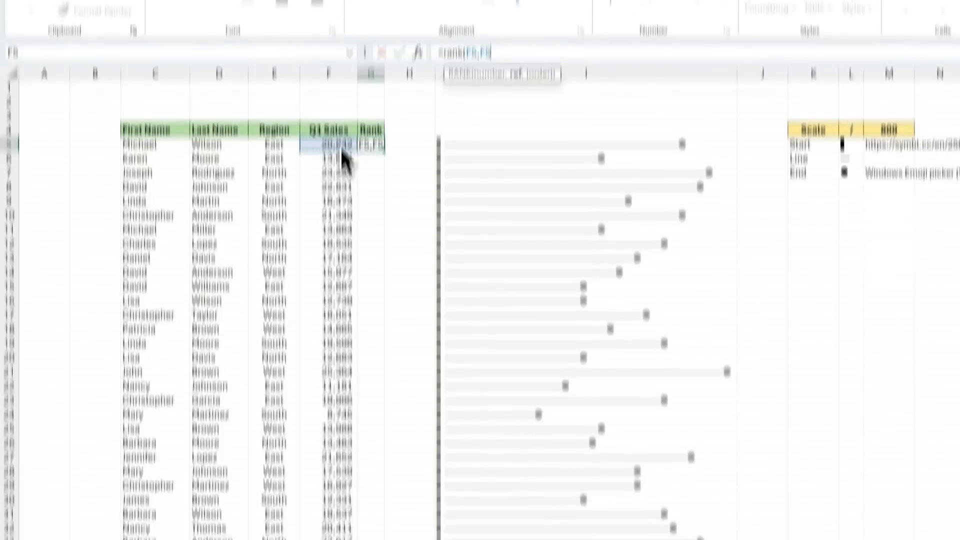
left_click_drag(327, 467, 331, 480)
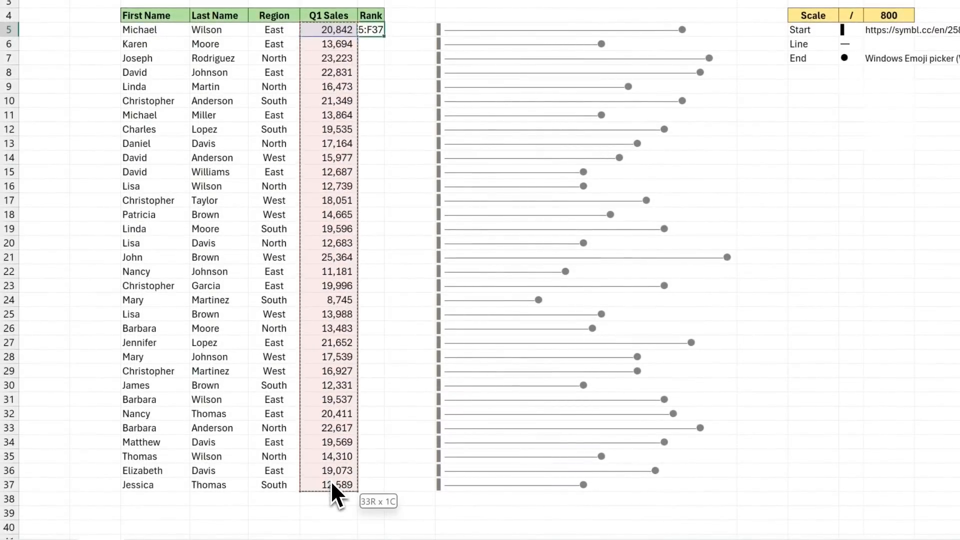
key("F4")
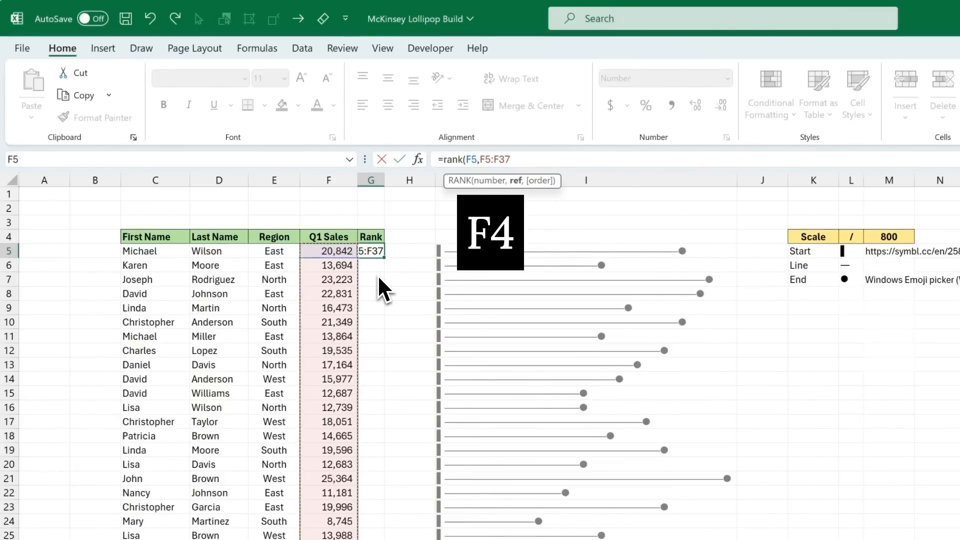
key("F4")
type(",")
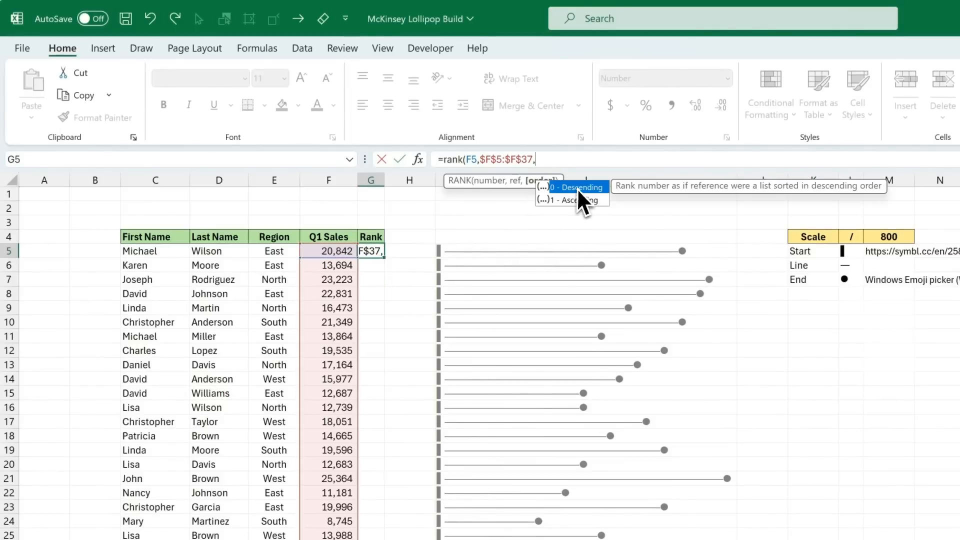
left_click(577, 188)
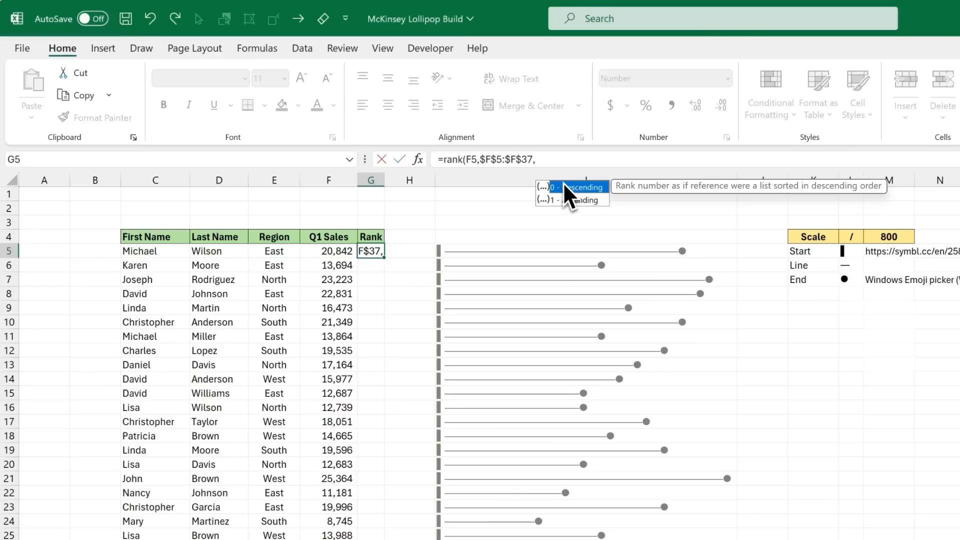
left_click(570, 166)
type("0")
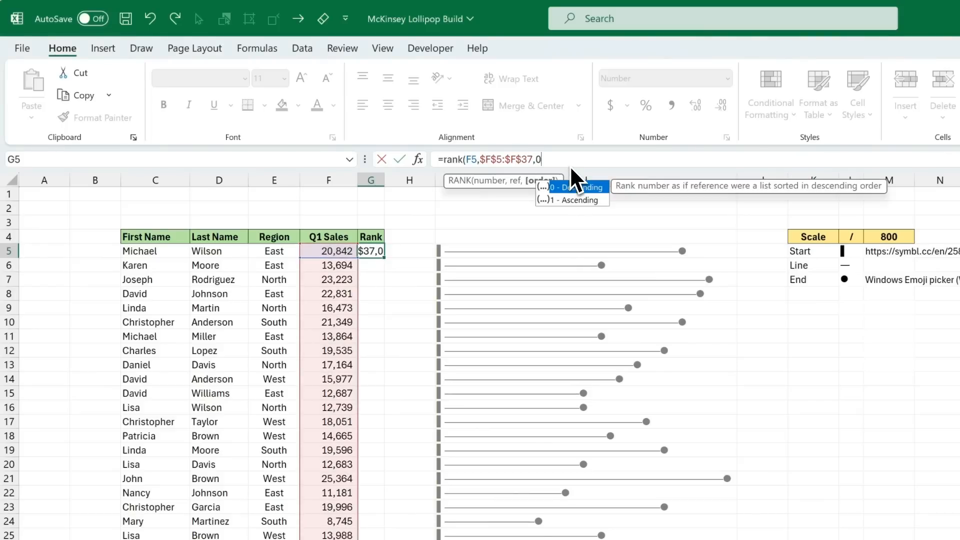
type(")")
key("Return")
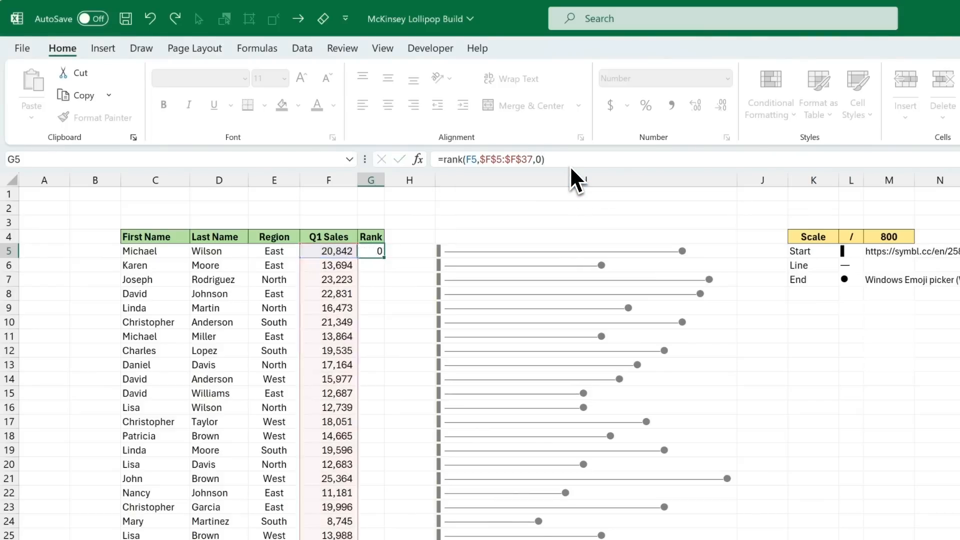
Step: Fill the rank formula down from G5 through G37
left_click(379, 253)
double_click(383, 258)
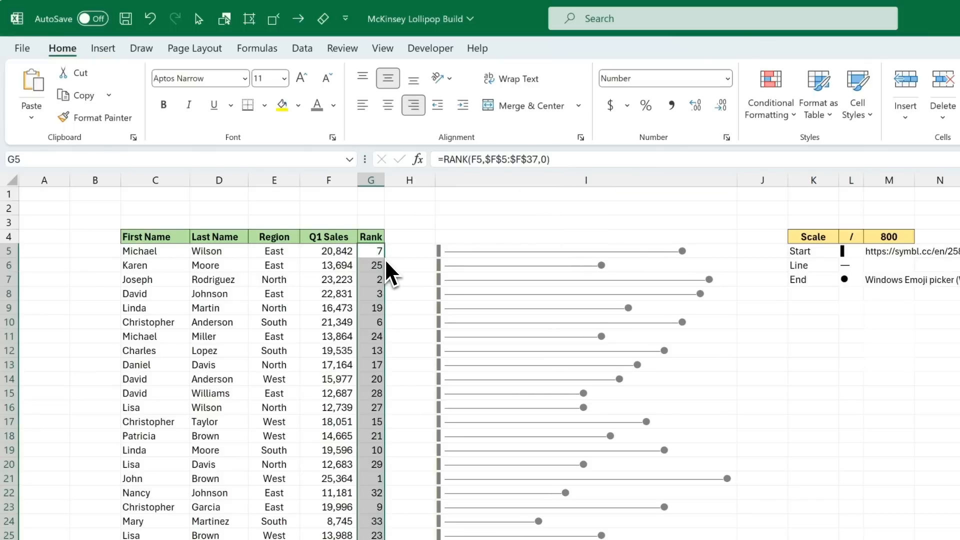
left_click(395, 251)
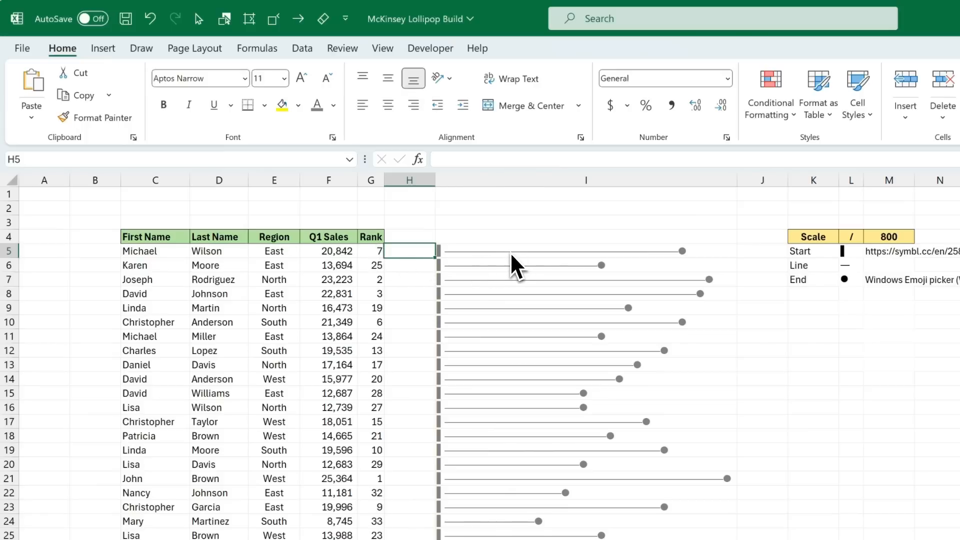
Step: Create a formula-based conditional formatting rule for the lollipops in I5:I37 with the condition =G5<=3
left_click_drag(510, 252, 527, 539)
left_click_drag(526, 457, 529, 491)
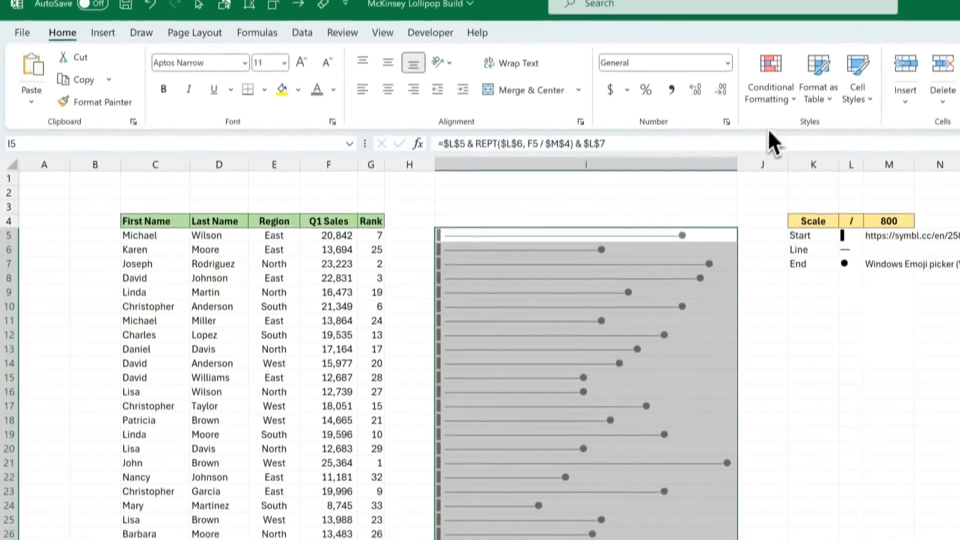
left_click(779, 125)
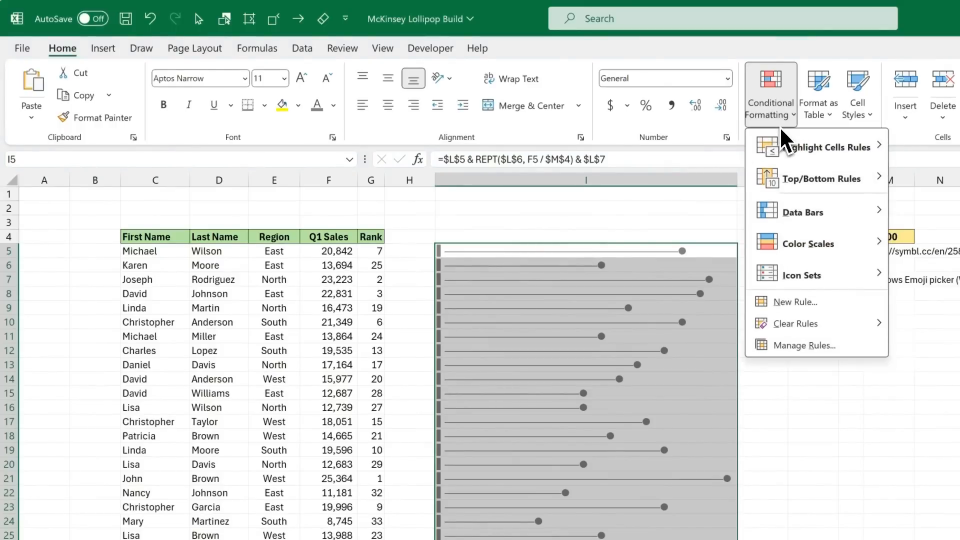
left_click(829, 300)
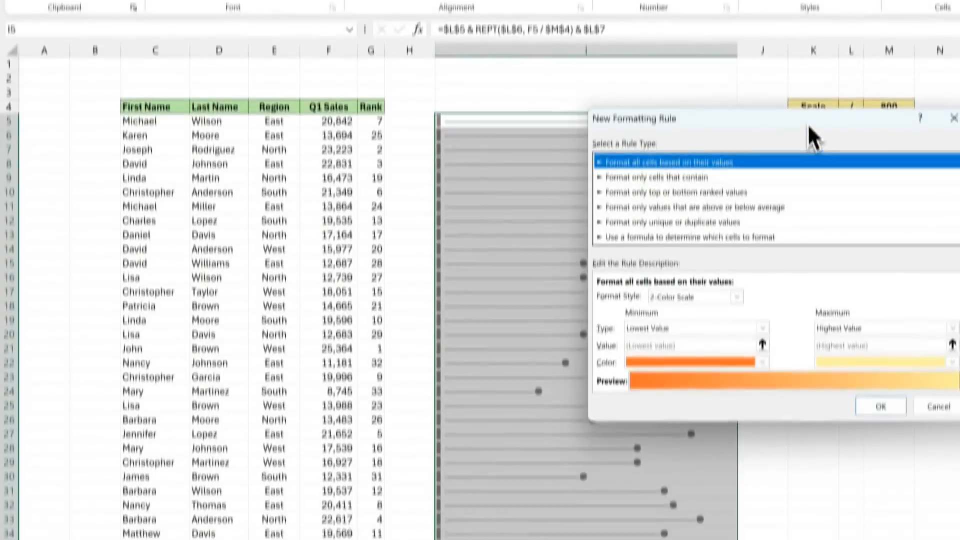
left_click_drag(807, 254, 658, 290)
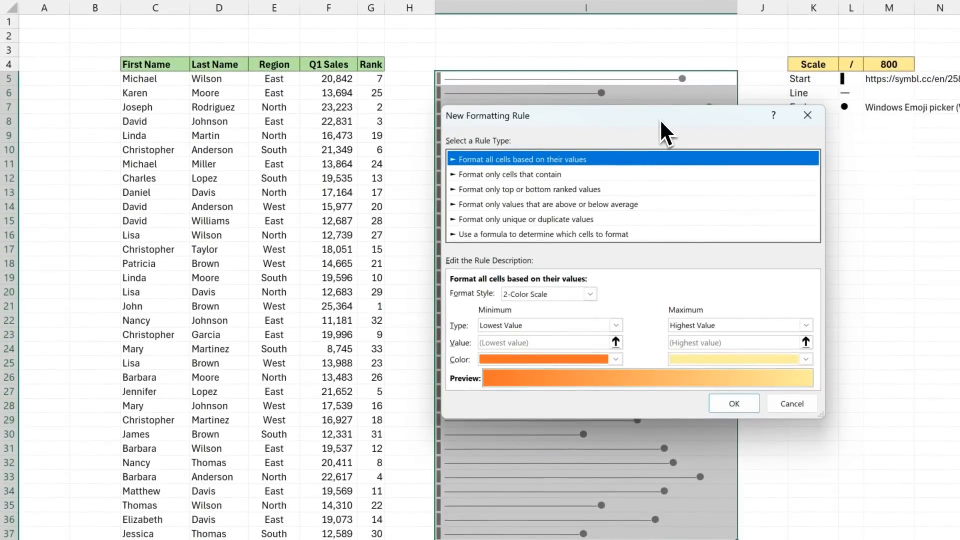
left_click(513, 234)
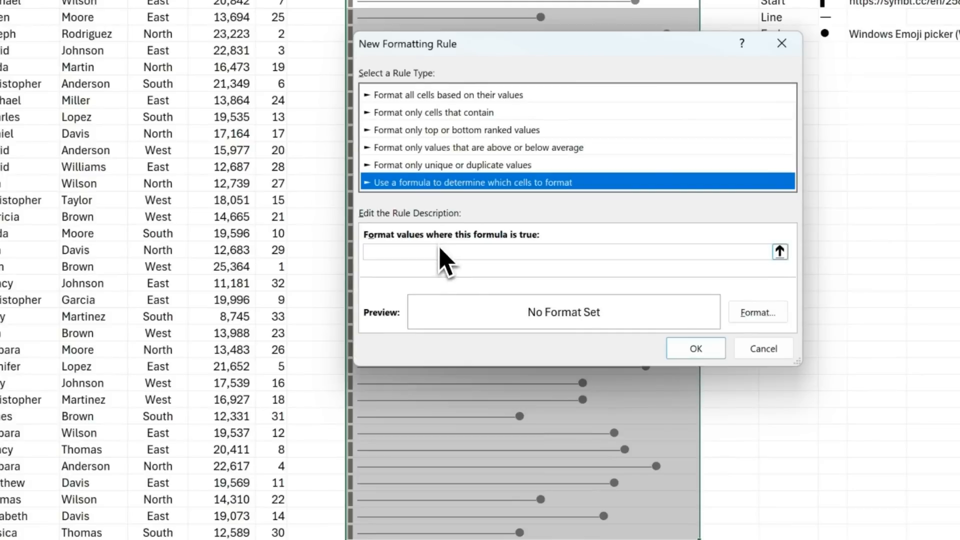
left_click(440, 250)
type("=G5")
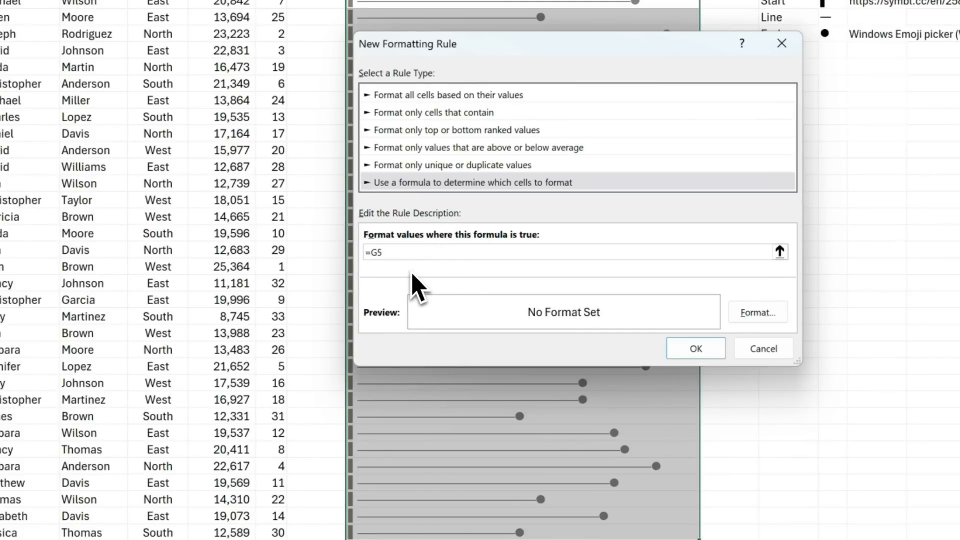
type("<=3")
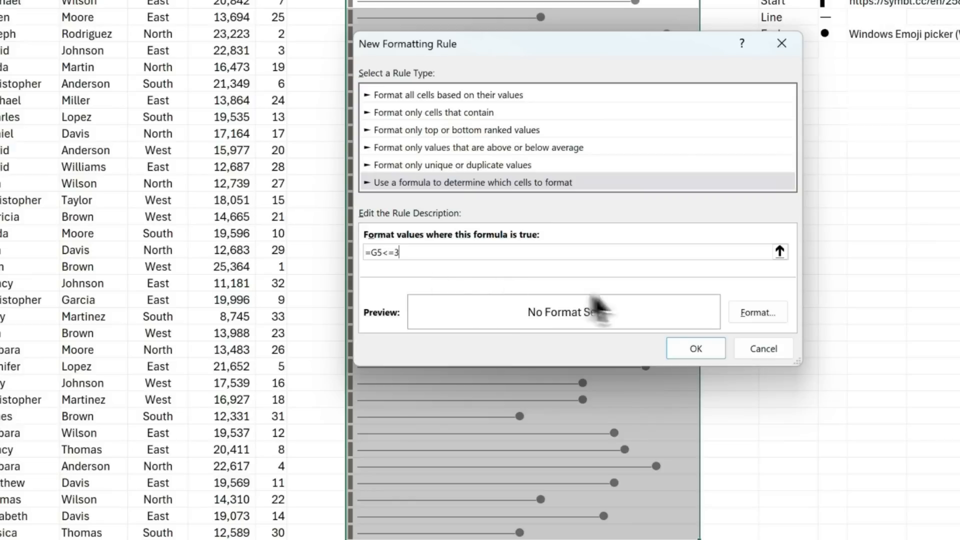
Step: Set the rule's font color to theme blue and apply it to highlight the top three lollipops
left_click(785, 314)
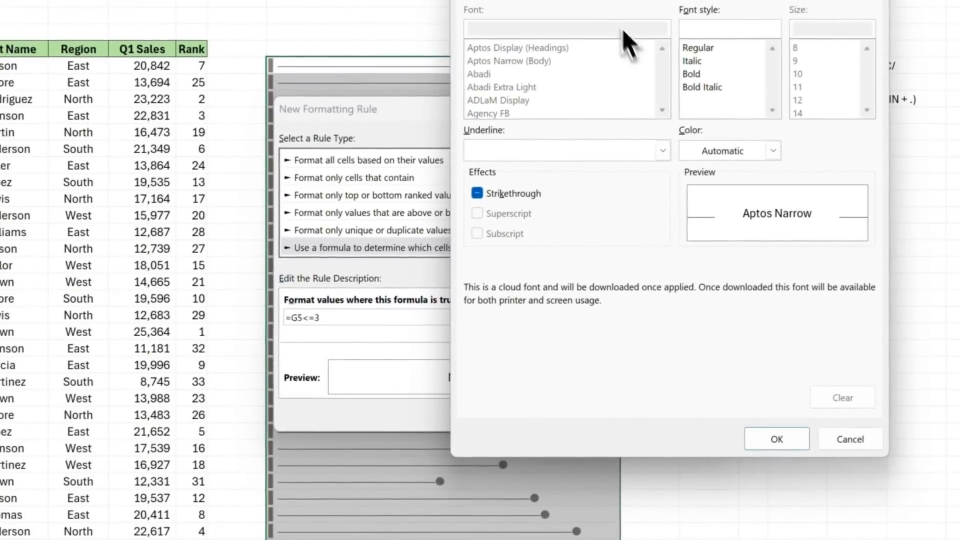
left_click(772, 151)
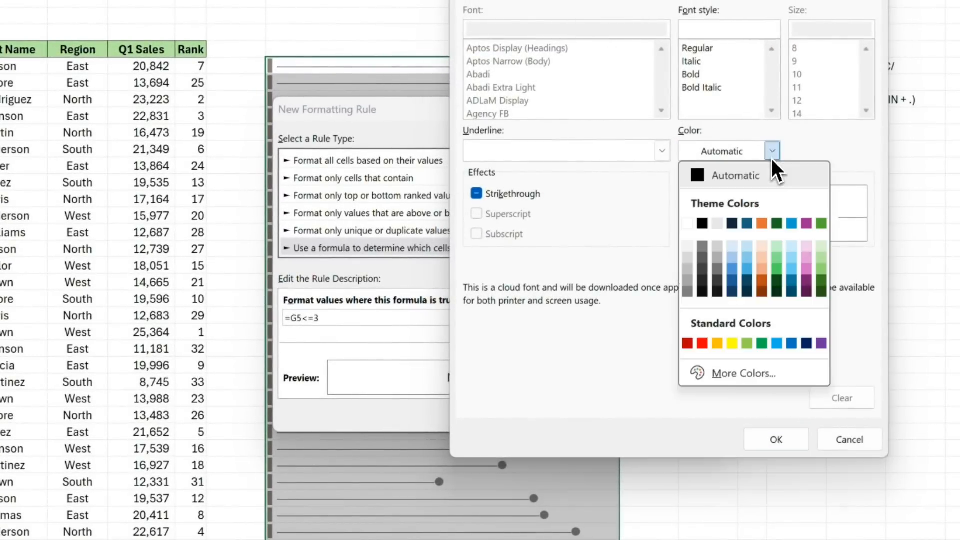
left_click(788, 222)
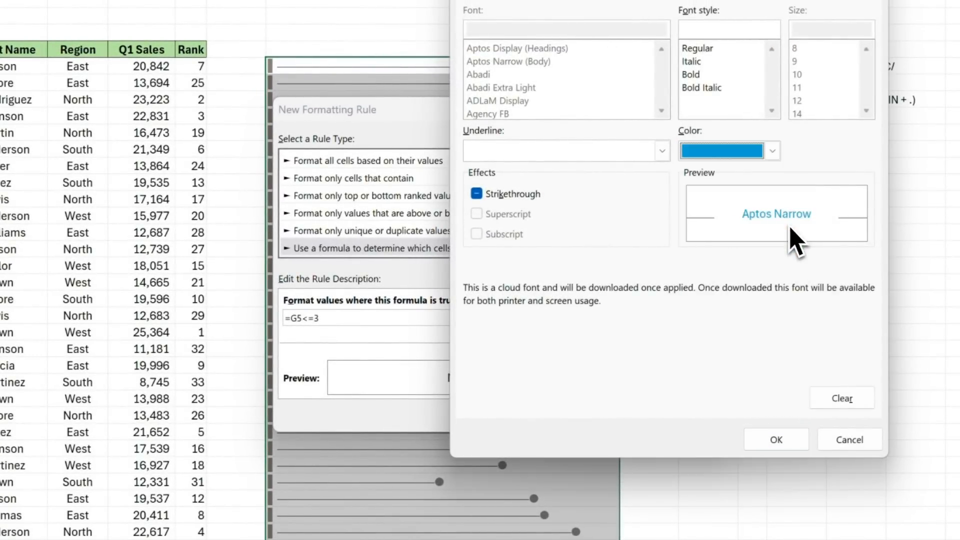
left_click(789, 440)
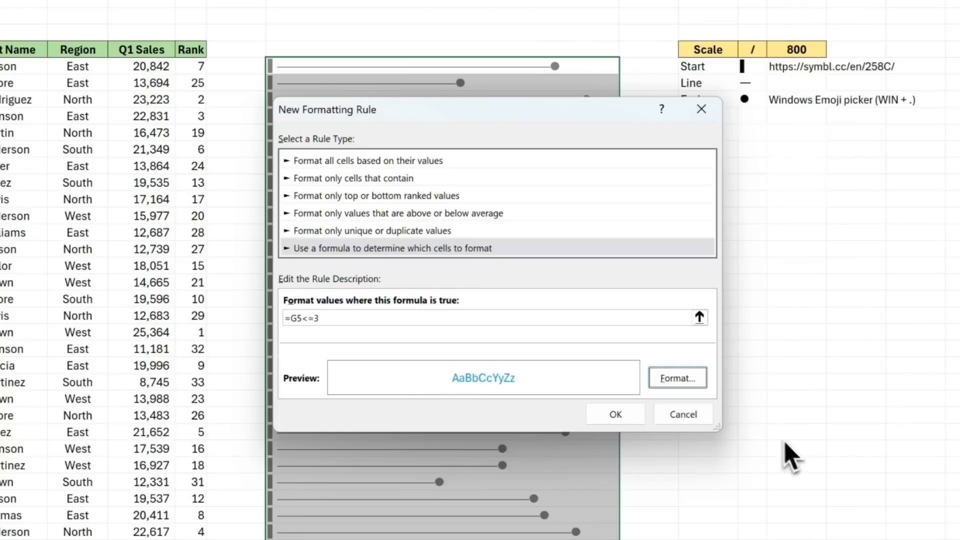
left_click(626, 415)
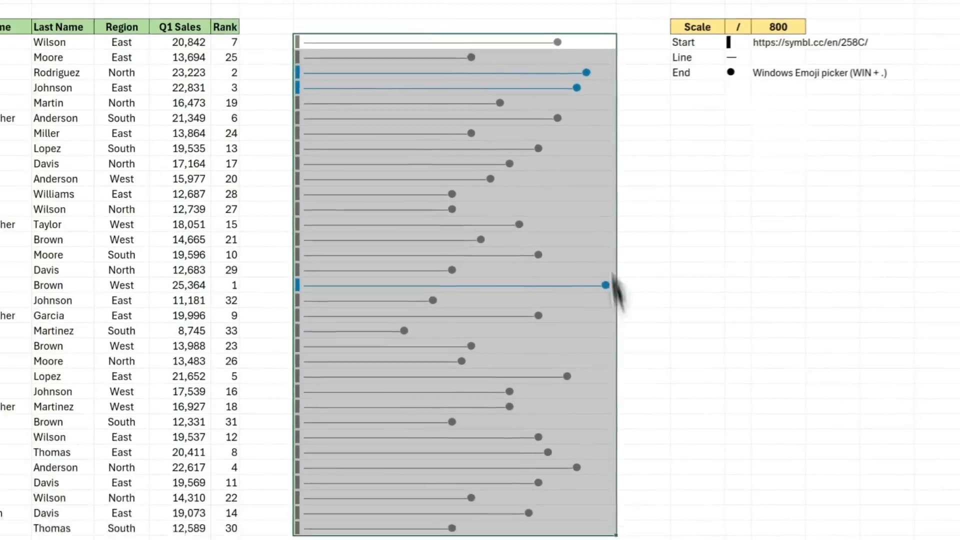
left_click(652, 80)
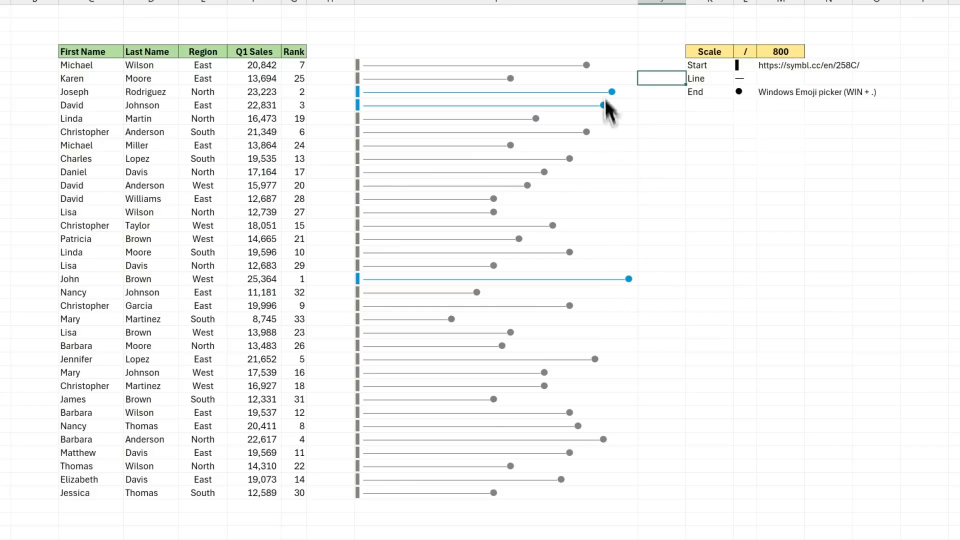
Step: Create a second formula-based conditional formatting rule for I5:I37 with the condition =G5>(MAX($G$5:$G$37)-3)
left_click(424, 70)
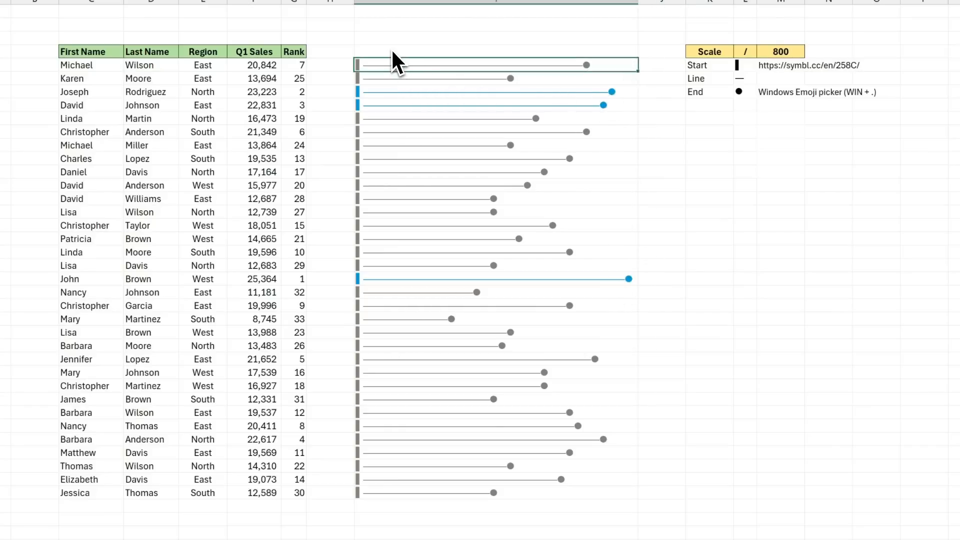
key("ctrl+shift+Down")
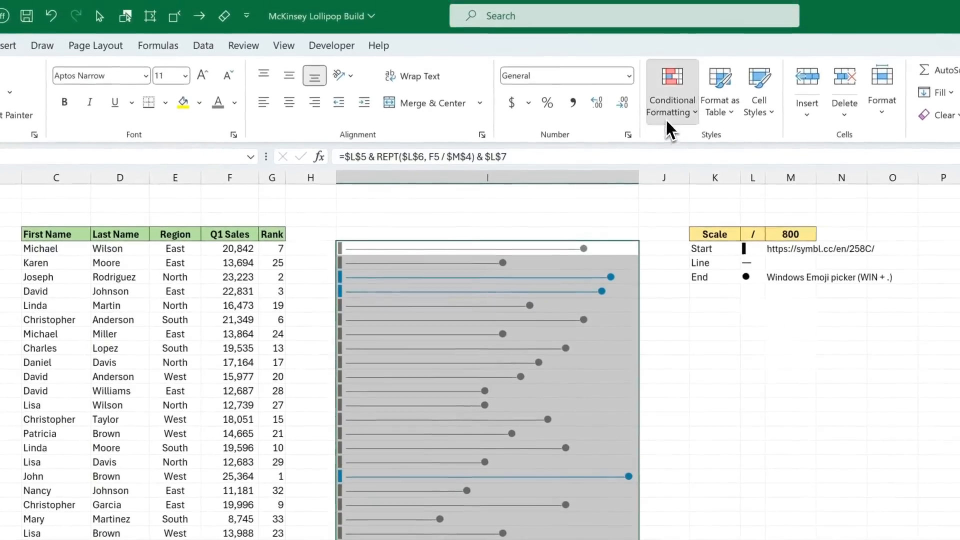
left_click(664, 120)
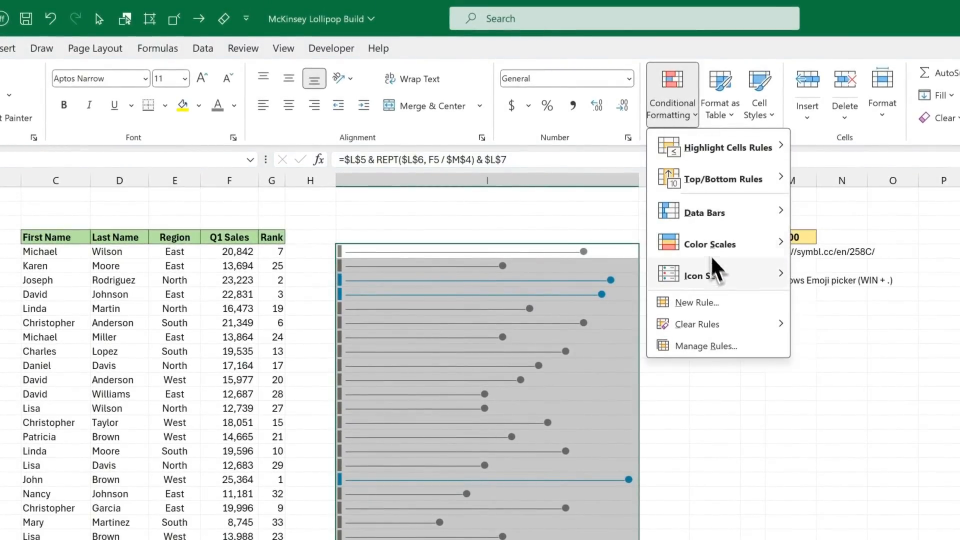
left_click(728, 302)
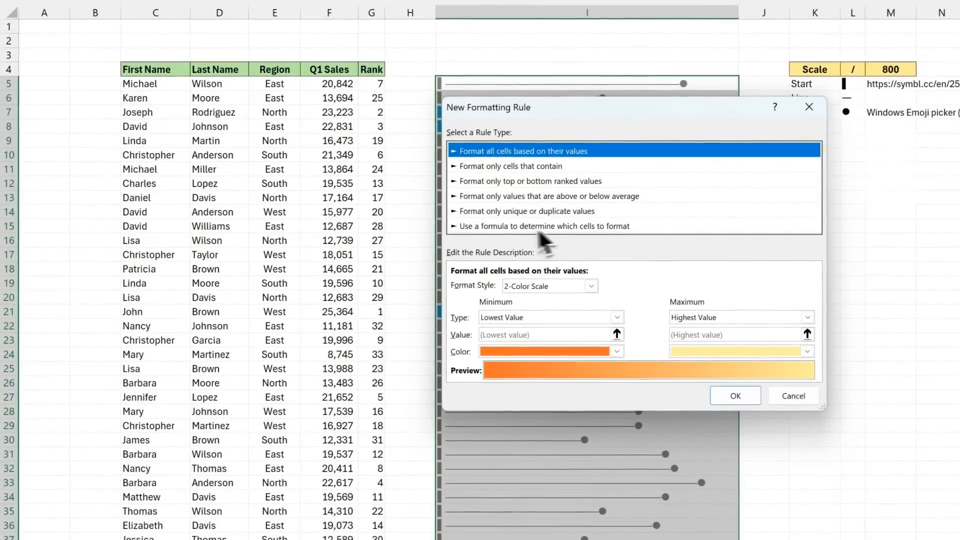
left_click(486, 227)
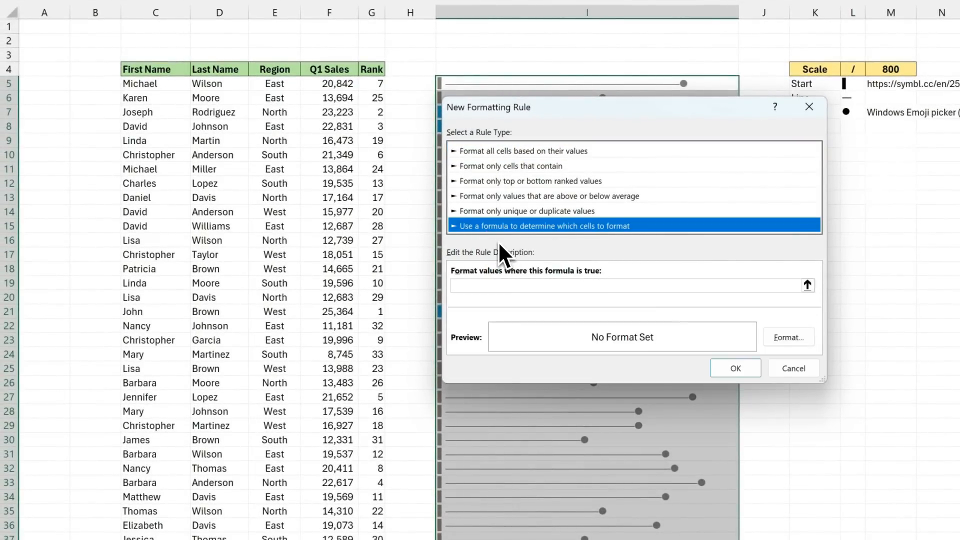
left_click(497, 283)
left_click(483, 287)
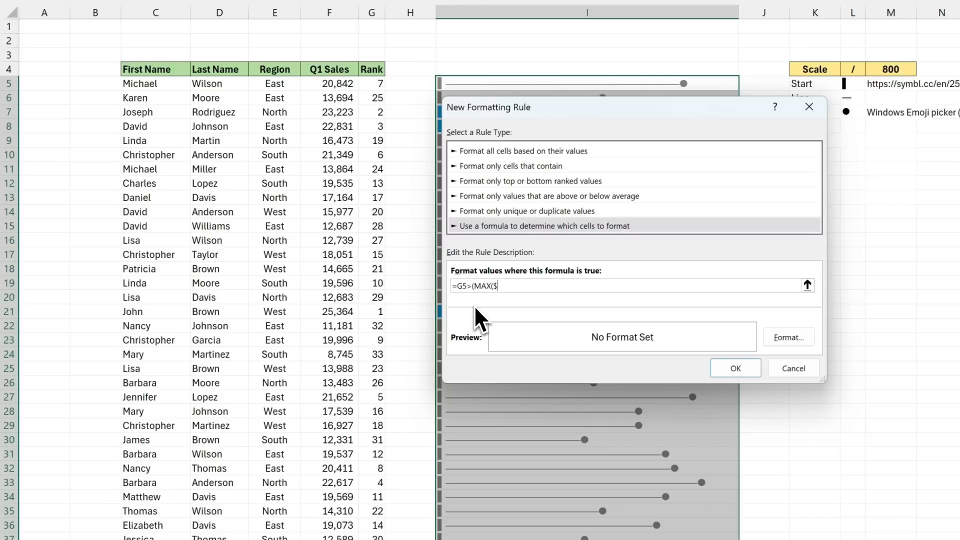
type("$5:$G$37)-3)")
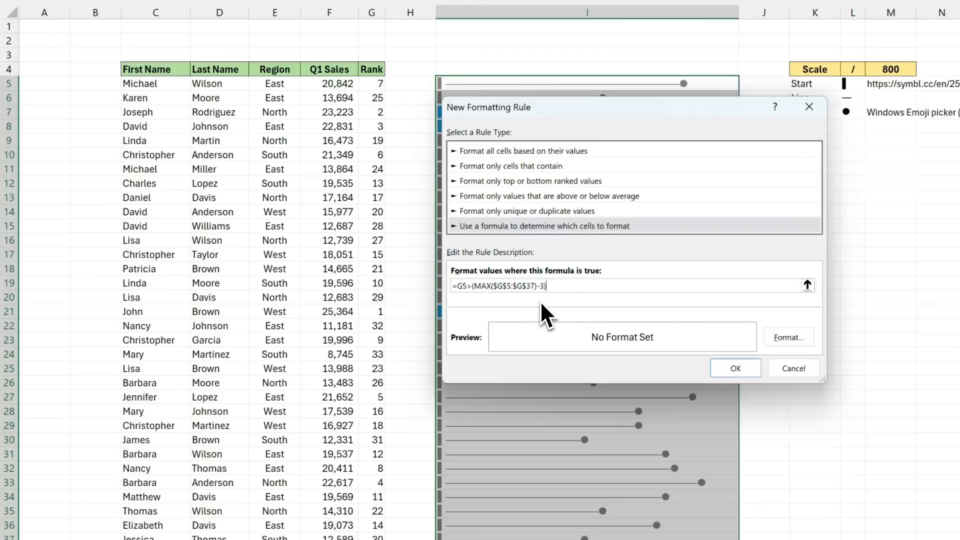
Step: Set the second rule's font color to standard red and apply it to highlight the bottom three lollipops
left_click(785, 337)
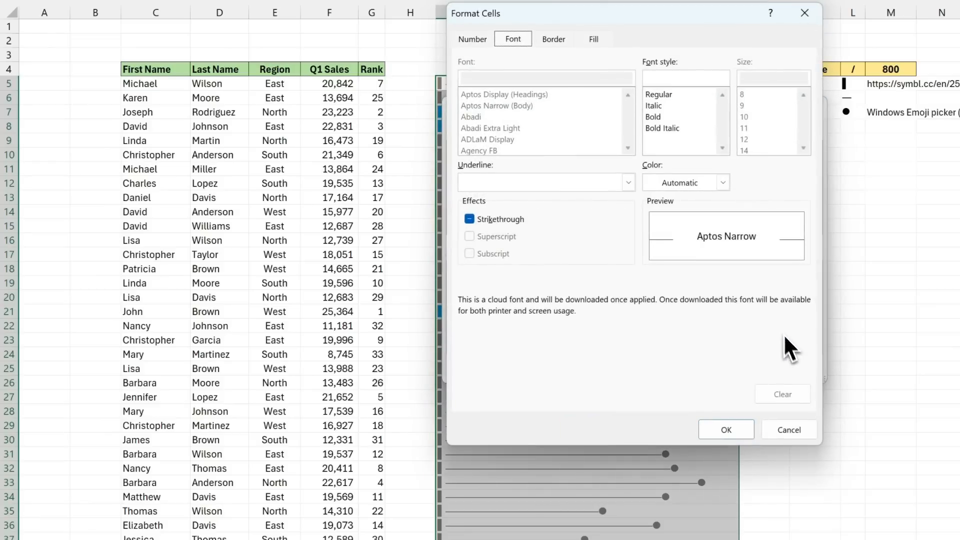
left_click(721, 190)
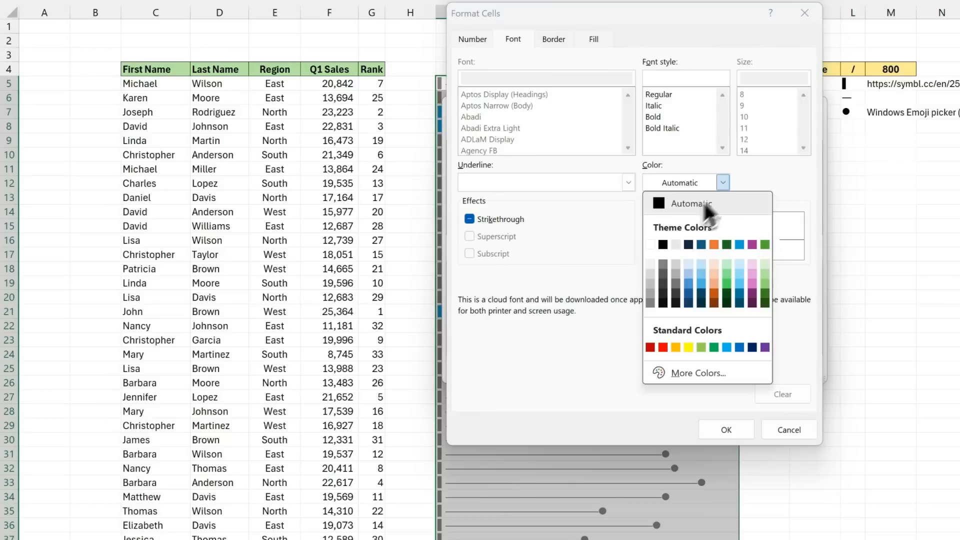
left_click(664, 344)
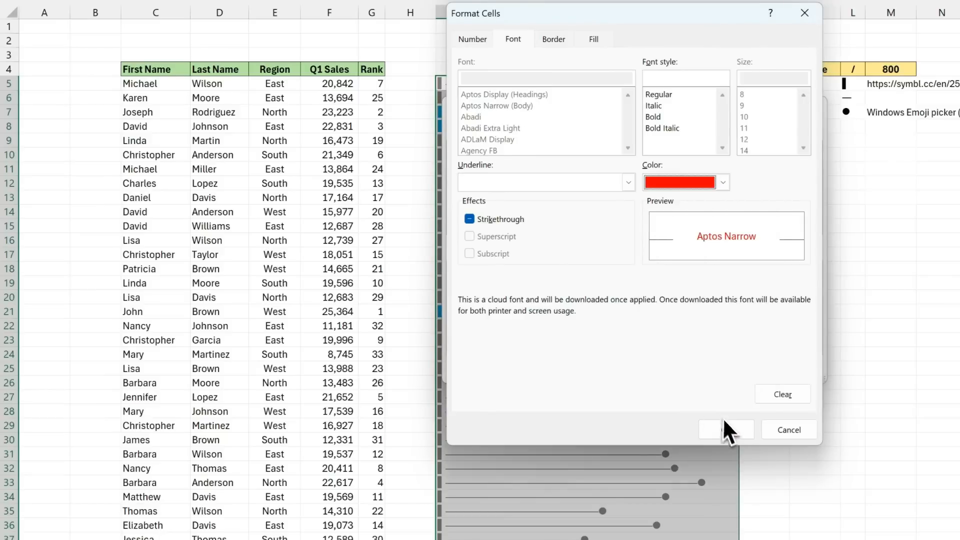
left_click(729, 429)
left_click(741, 369)
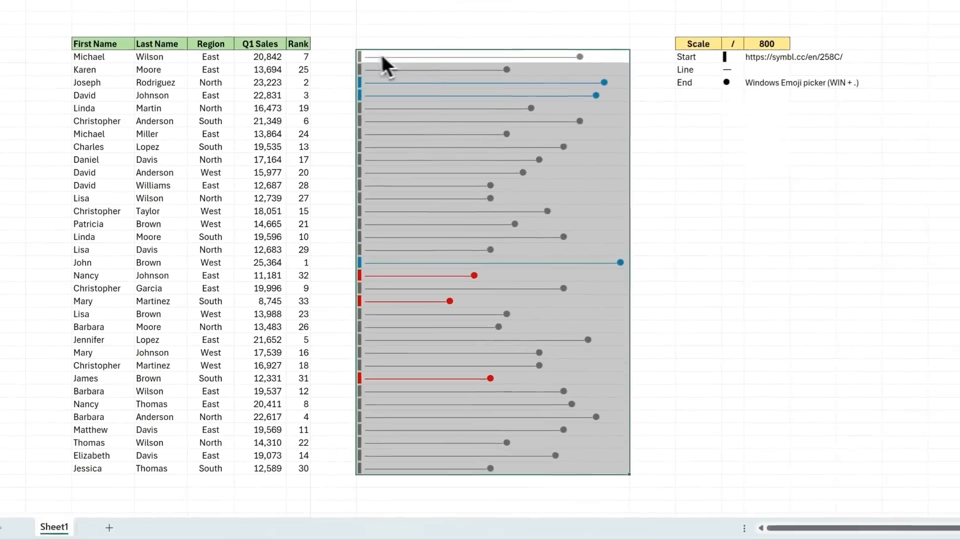
left_click(432, 58)
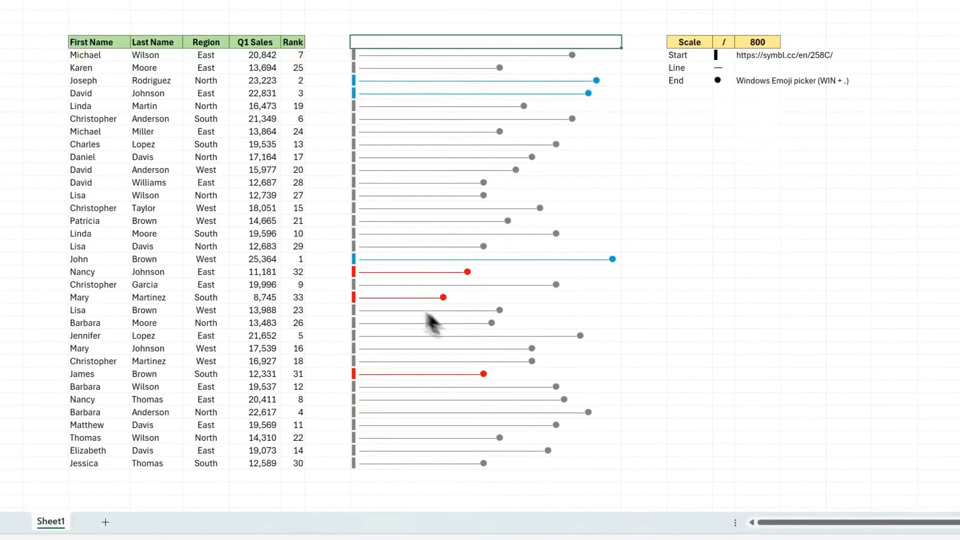
Step: Add header filters to the sales table and sort it by Q1 Sales smallest to largest, followed by largest to smallest
left_click(251, 48)
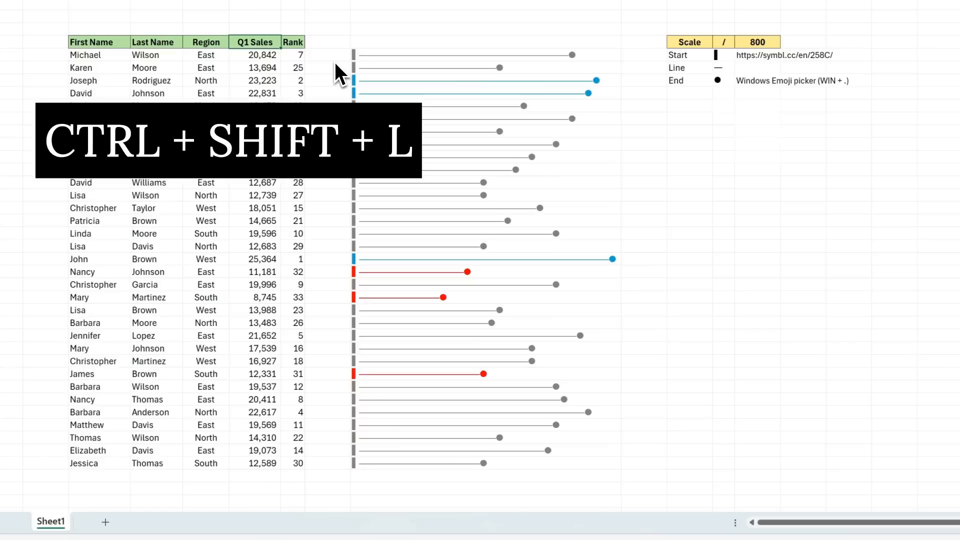
key("ctrl+shift+l")
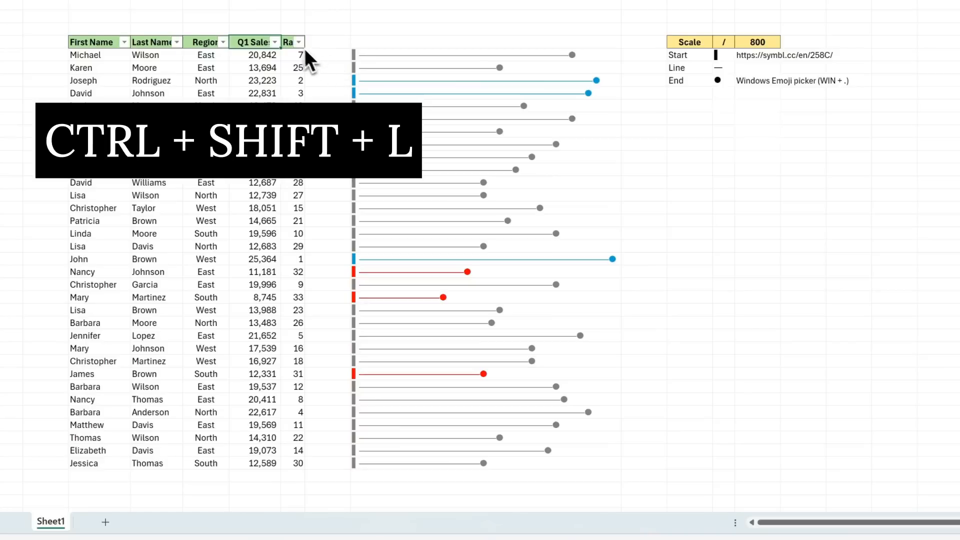
left_click(277, 44)
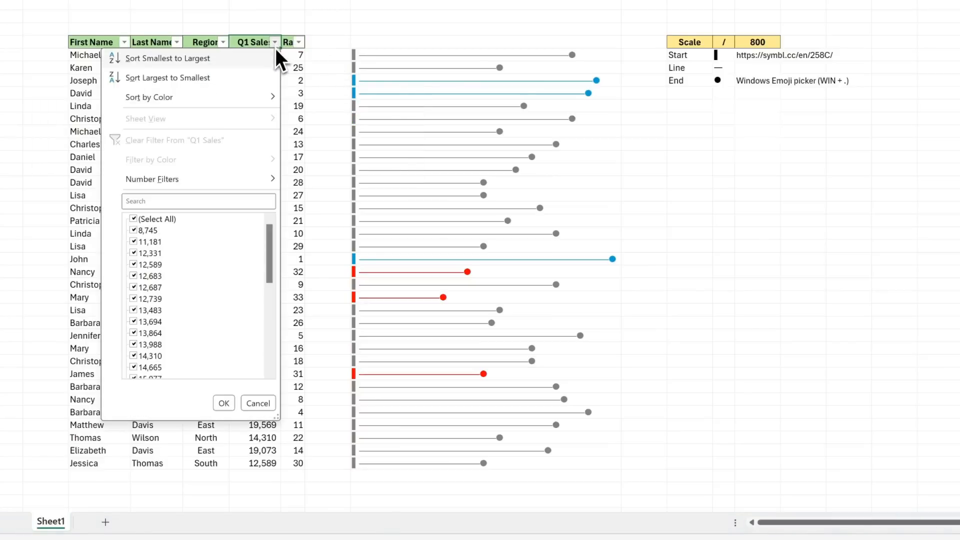
left_click(247, 63)
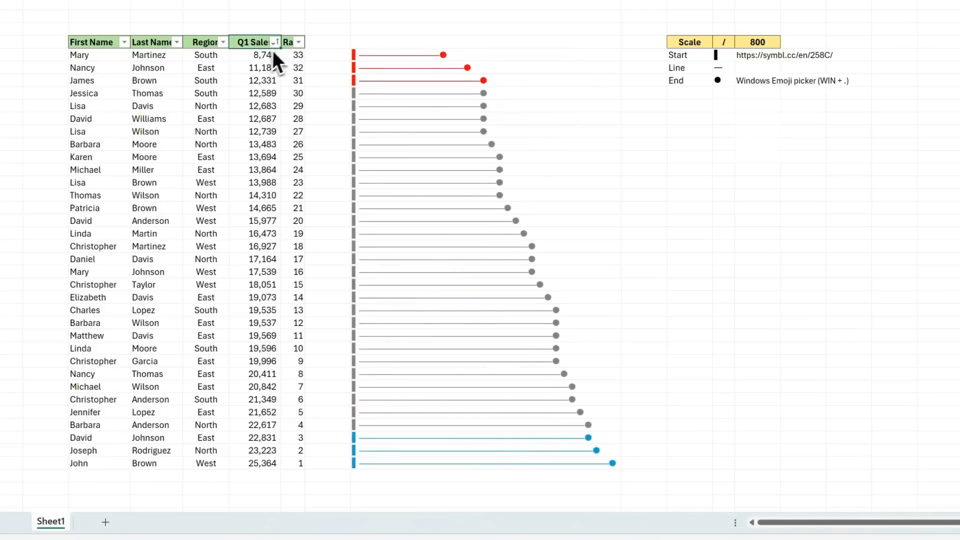
left_click(275, 43)
left_click(253, 76)
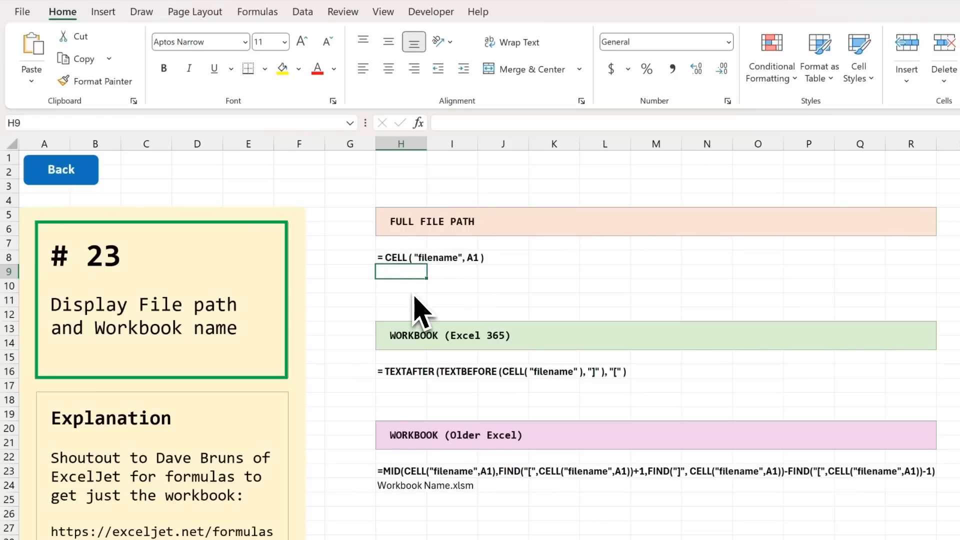
Step: Enter =CELL("filename",A1) in H9 to display the full file path
type("=cell")
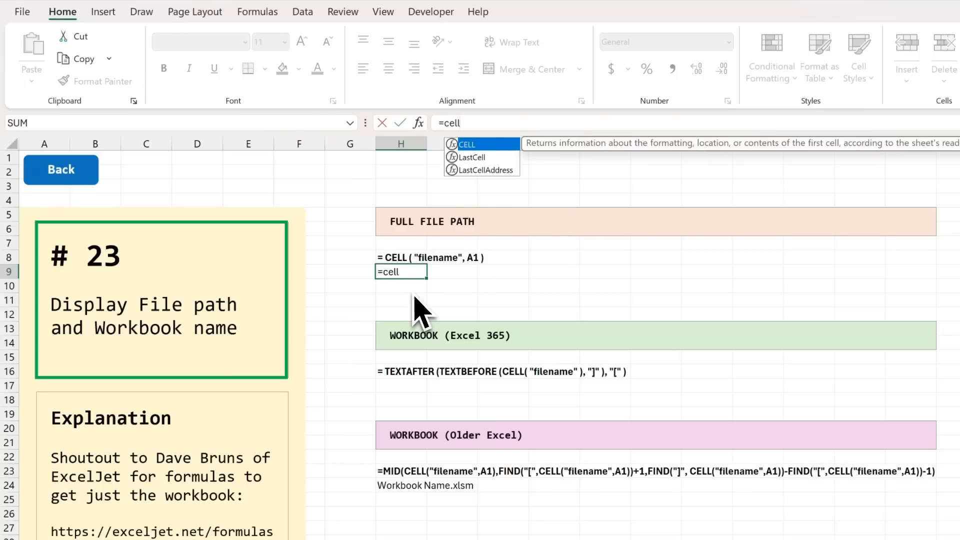
type("(\"")
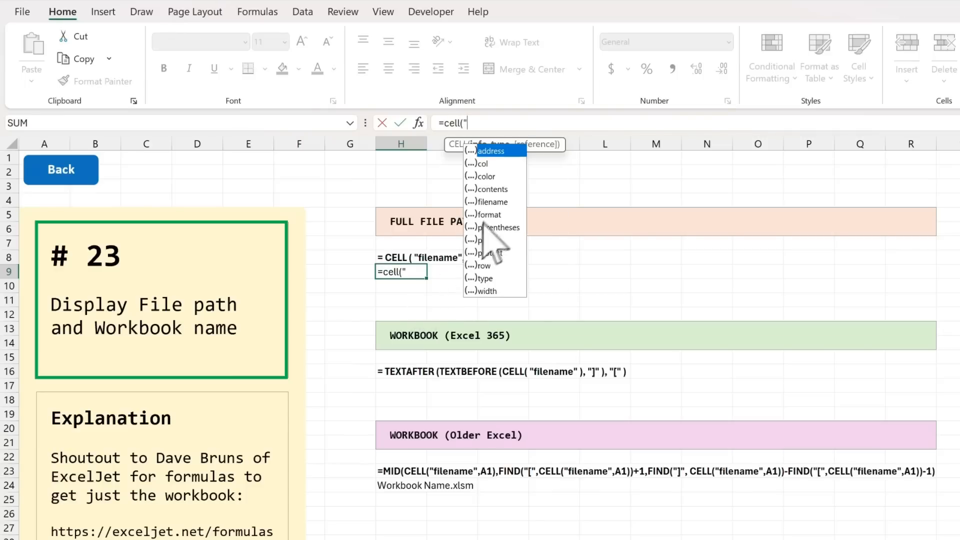
left_click(507, 202)
double_click(507, 202)
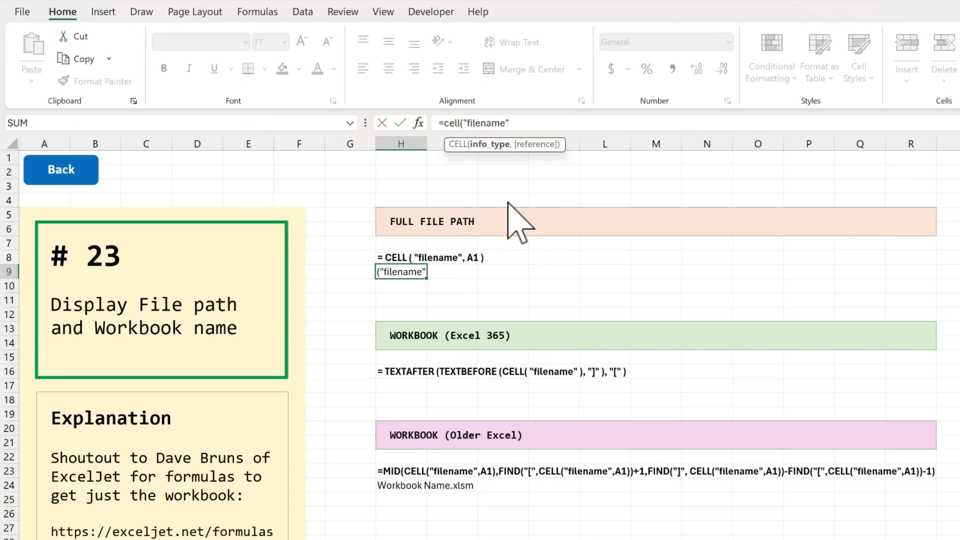
type(",A1)")
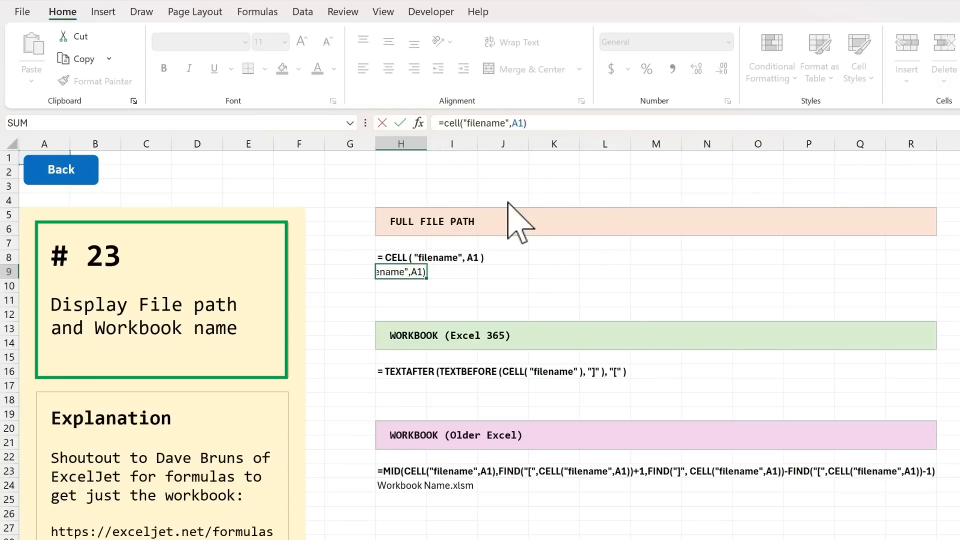
key("Return")
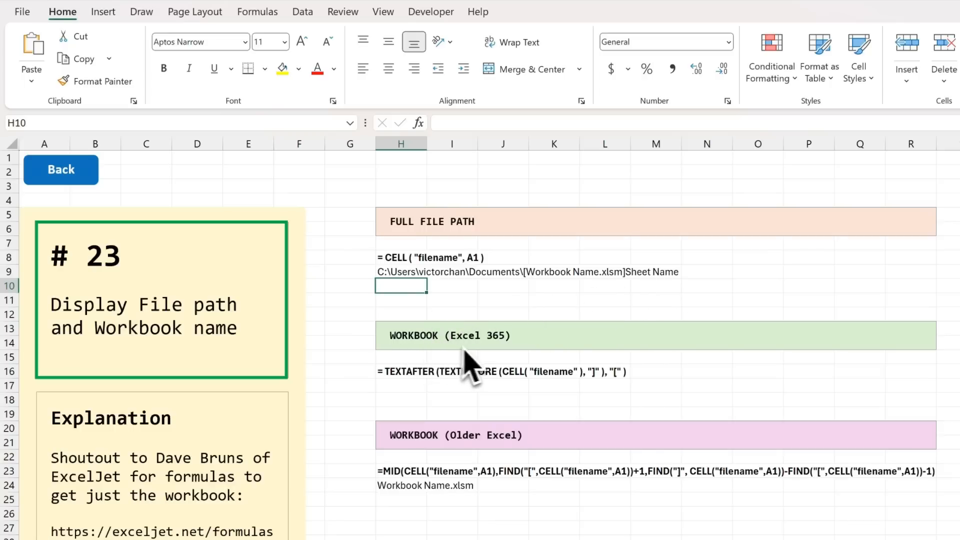
Step: Start a workbook-name formula in H17 with TEXTAFTER wrapping TEXTBEFORE, using CELL("filename") as the inner text argument
left_click(397, 386)
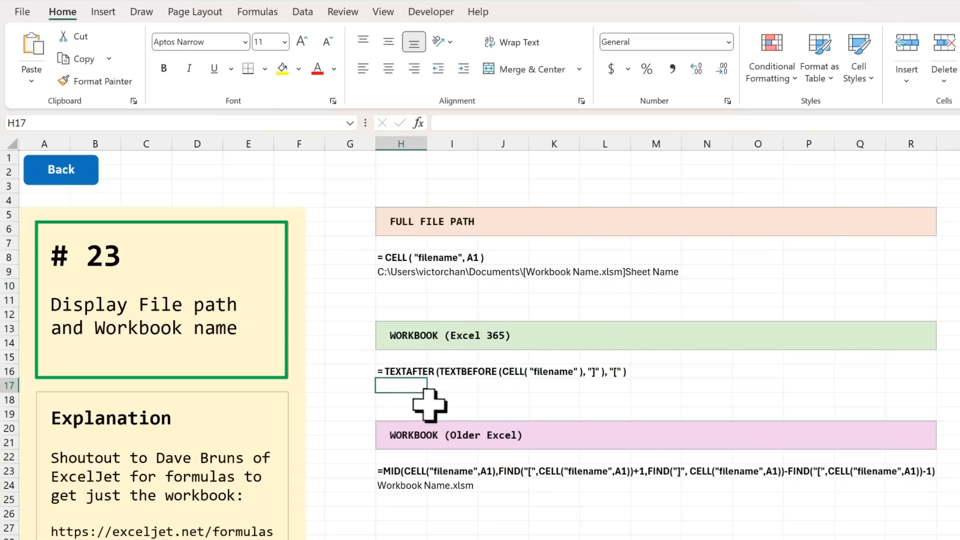
type("=text")
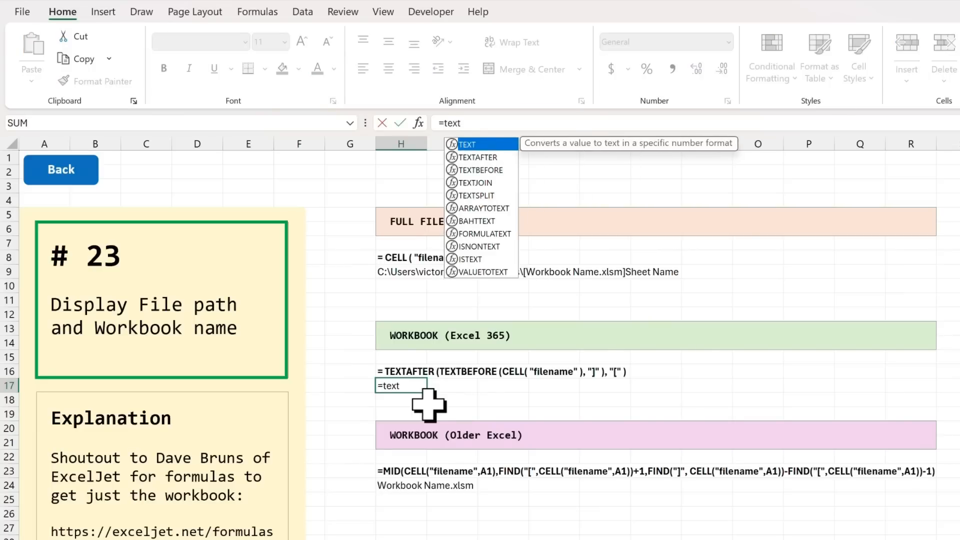
key("Down")
key("Tab")
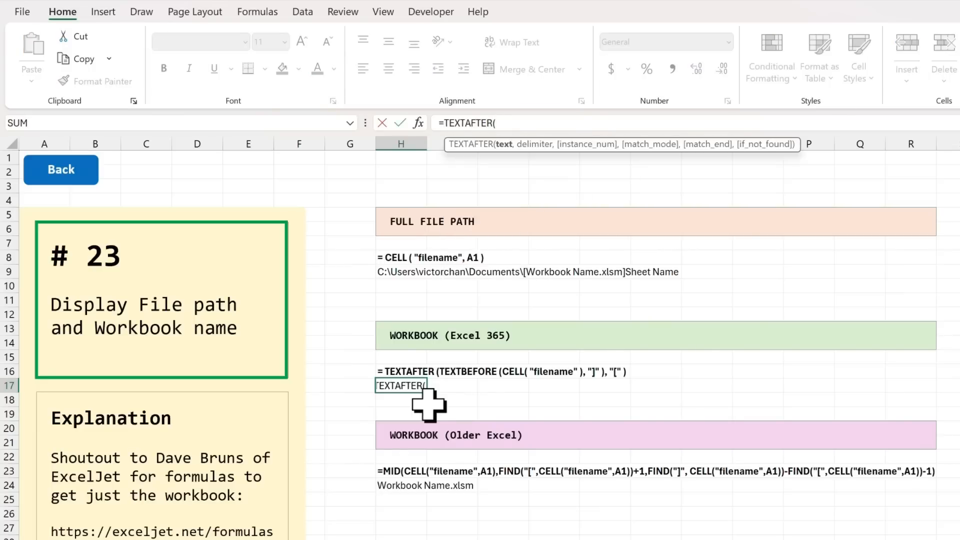
type("text")
key("Down")
key("Down")
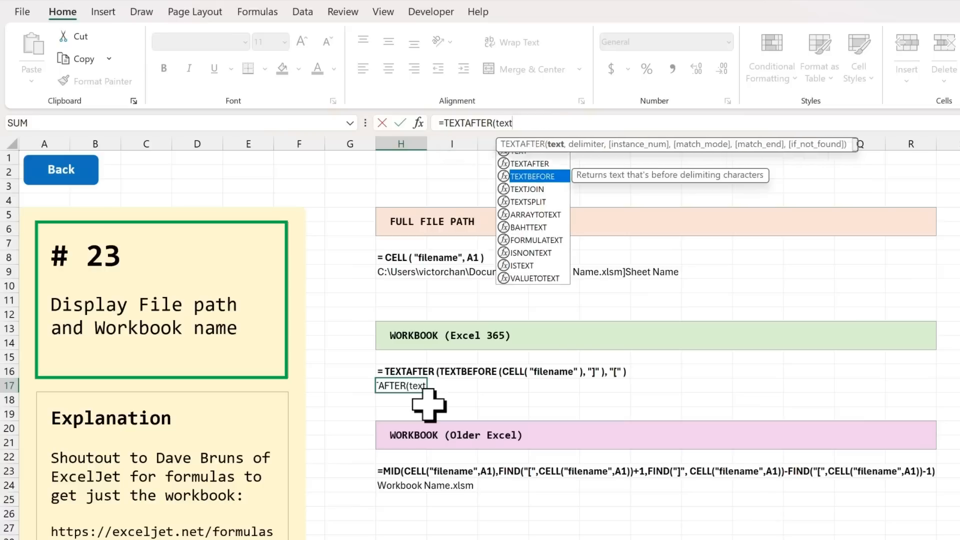
key("Tab")
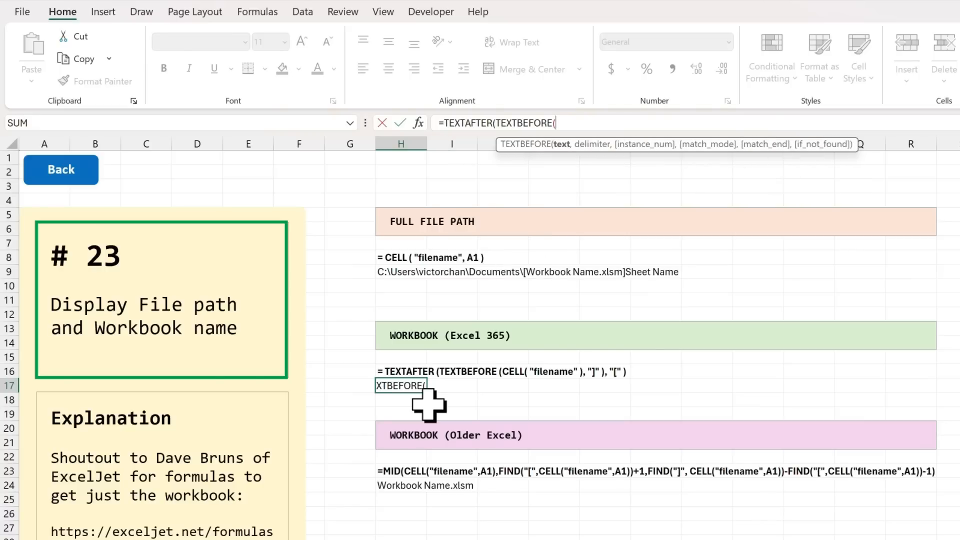
type("cell(")
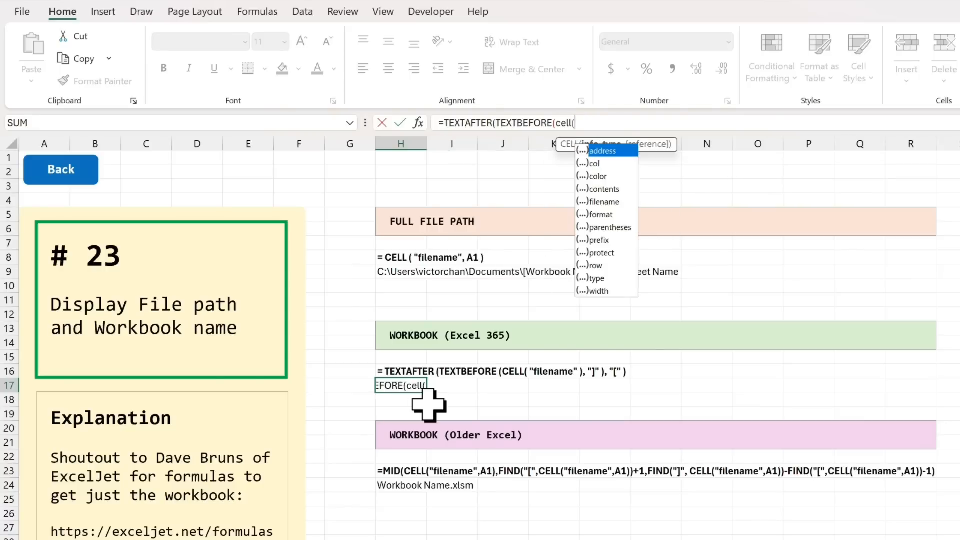
type("\"")
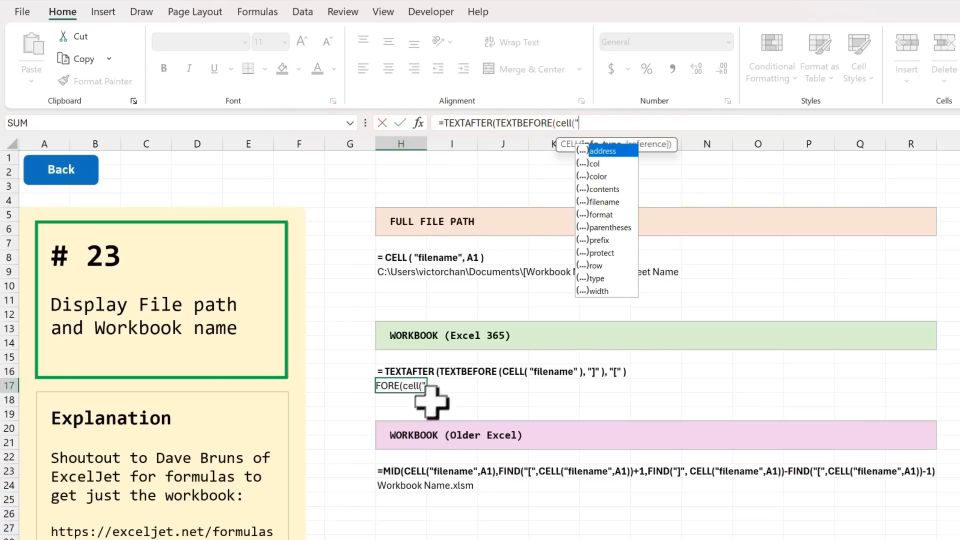
double_click(602, 202)
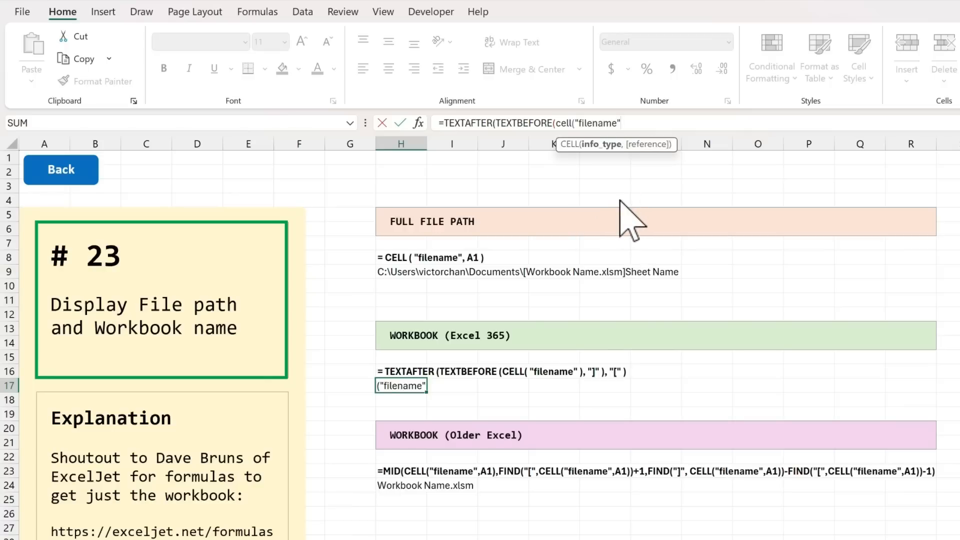
type(")")
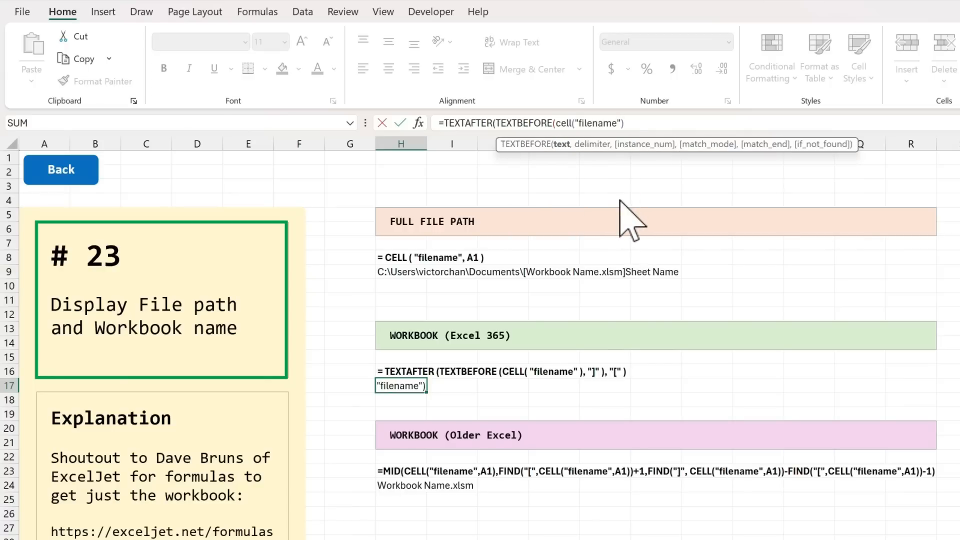
type(",\"")
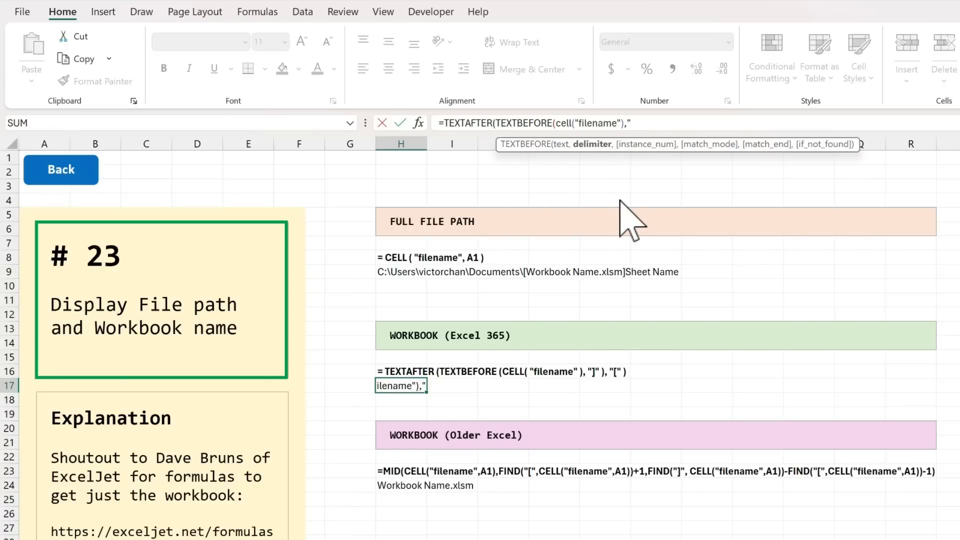
type("]\"),\"[")
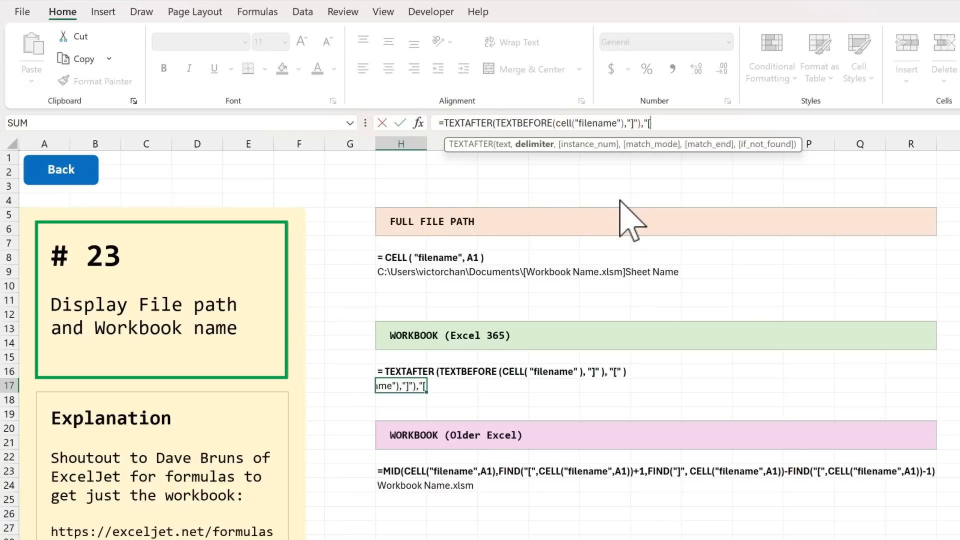
type("\")")
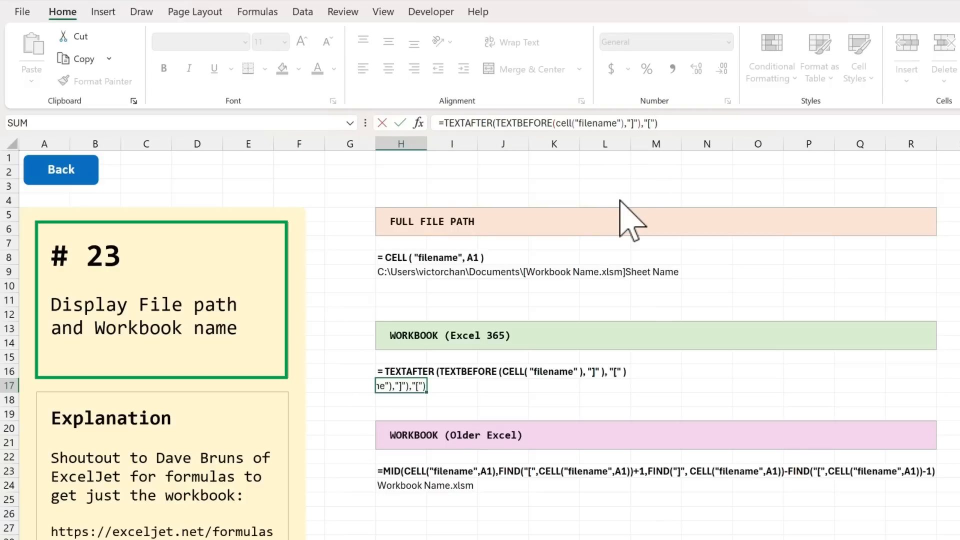
Step: Complete the H17 formula with "]" as the TEXTBEFORE delimiter and "[" as the TEXTAFTER delimiter
key("Return")
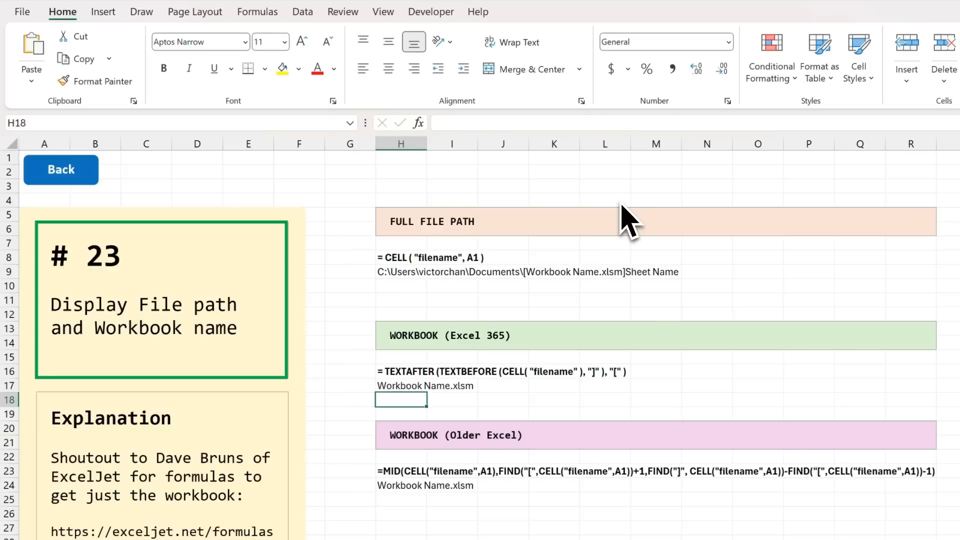
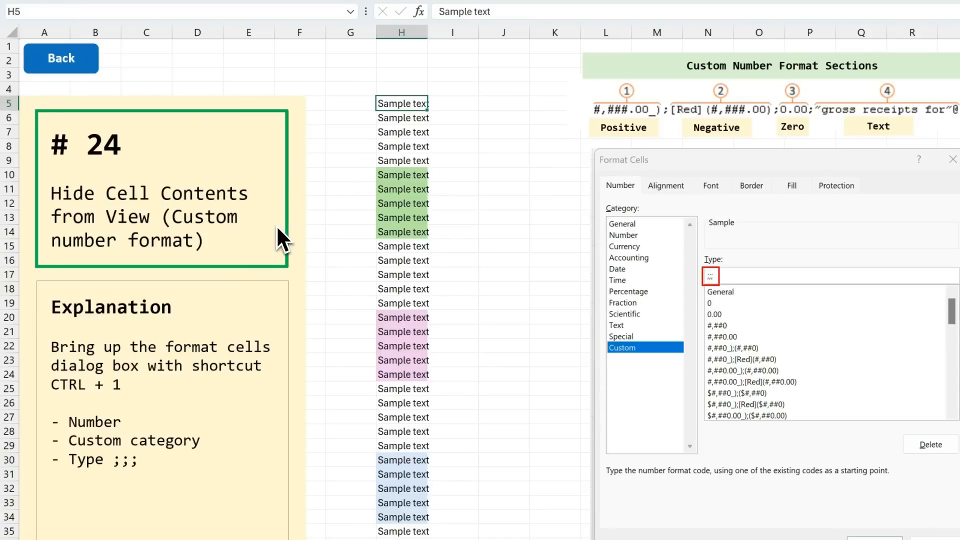
Step: Try hiding the sample text in H5:H9 and H10:H24 with a white font colour, and undo both changes
left_click_drag(411, 103, 407, 160)
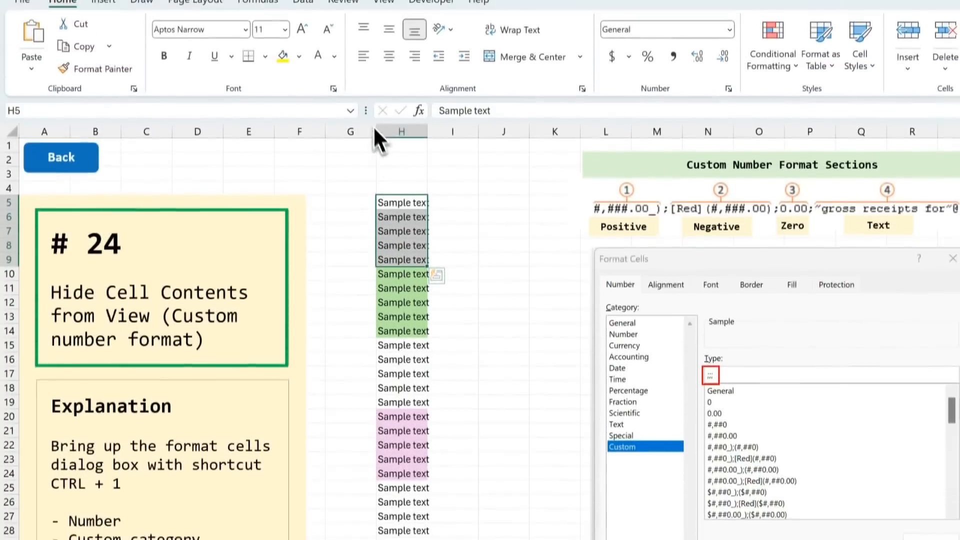
left_click(321, 58)
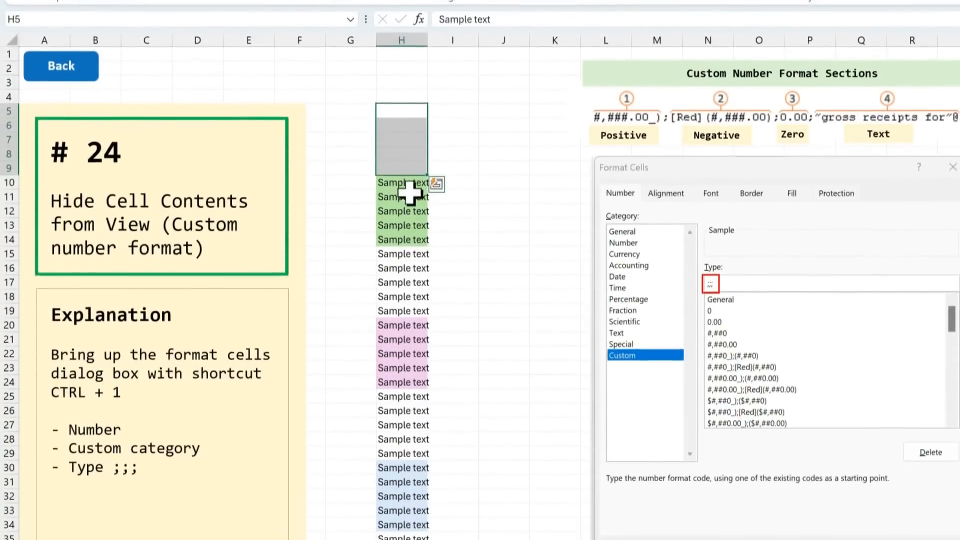
left_click_drag(407, 287, 412, 441)
left_click_drag(412, 332, 407, 376)
left_click(322, 59)
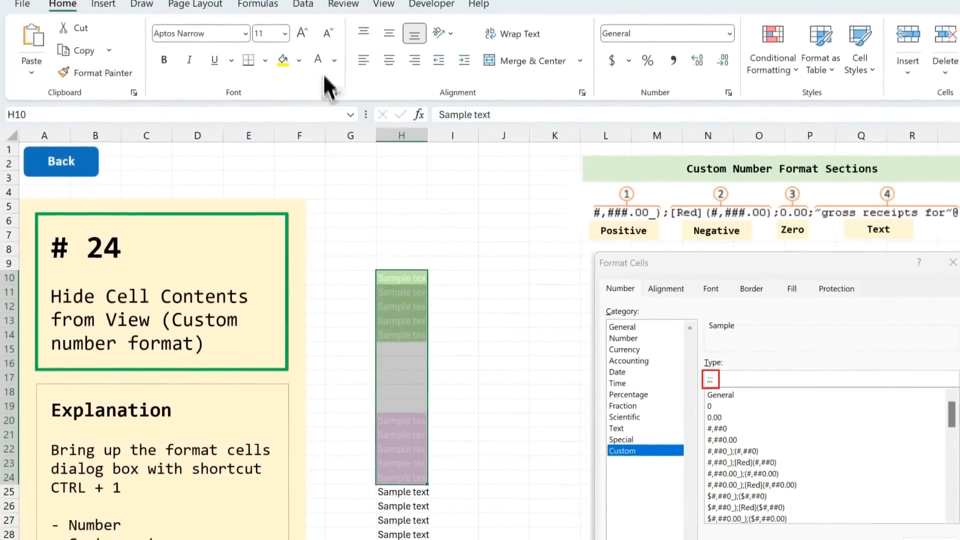
left_click(481, 266)
key("ctrl+z")
key("ctrl+z")
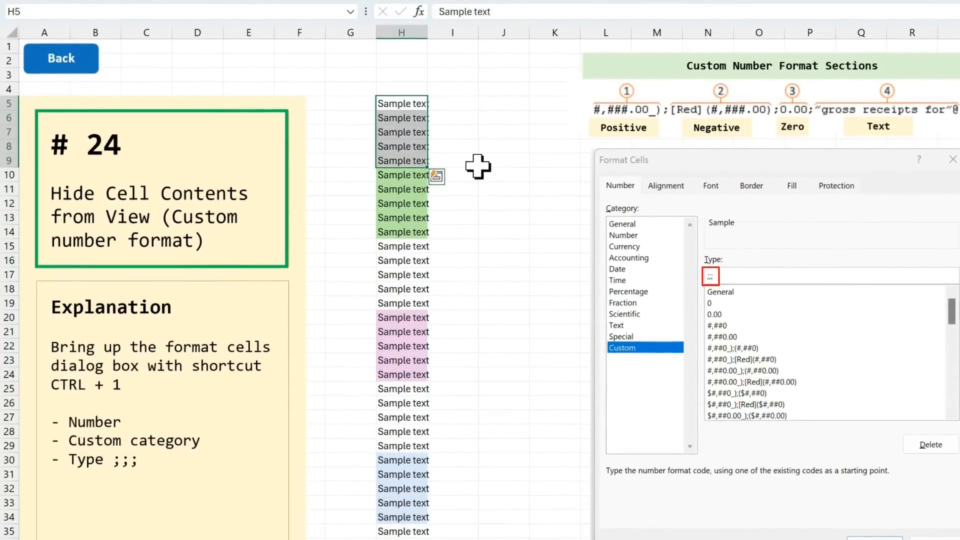
Step: Hide the sample text in column H from H5 down by applying the custom number format ;;;
left_click(440, 102)
left_click(402, 103)
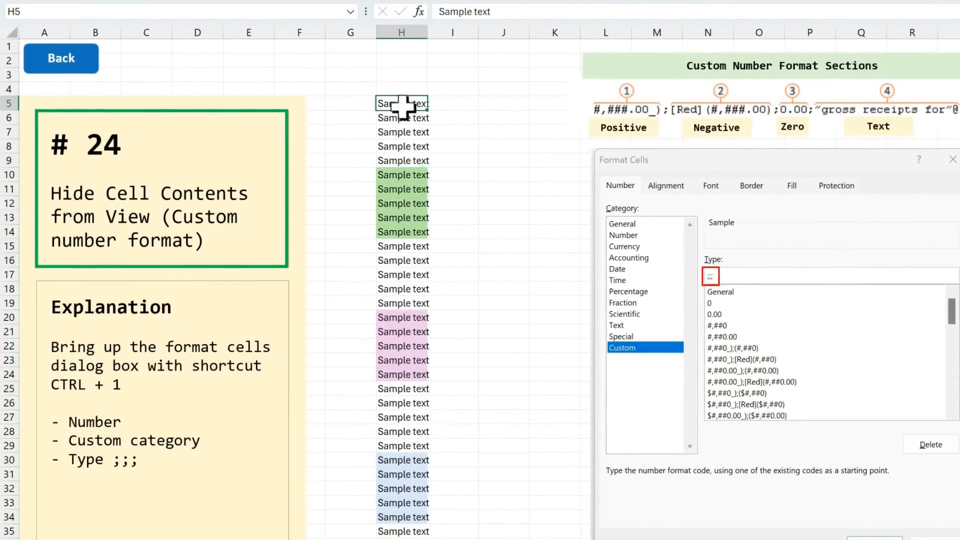
left_click_drag(403, 103, 392, 508)
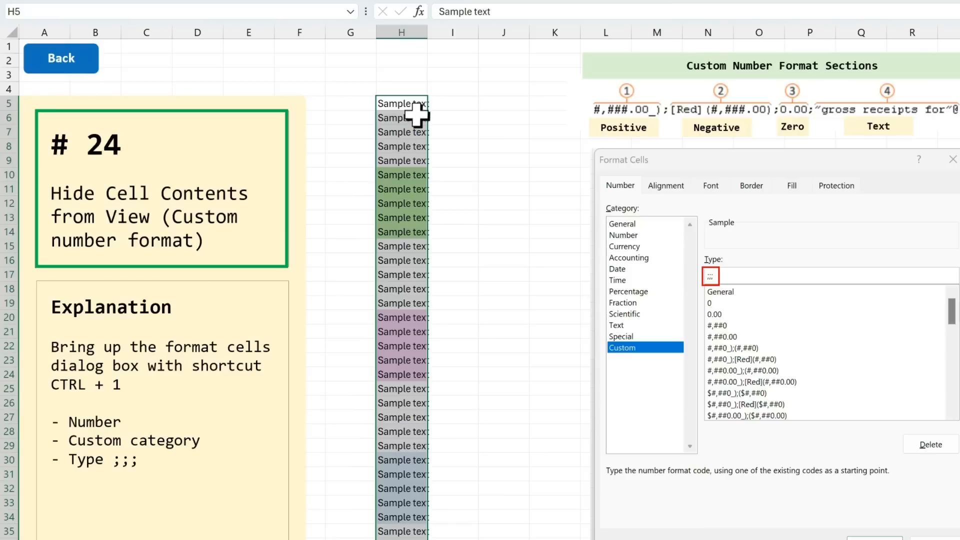
key("ctrl+1")
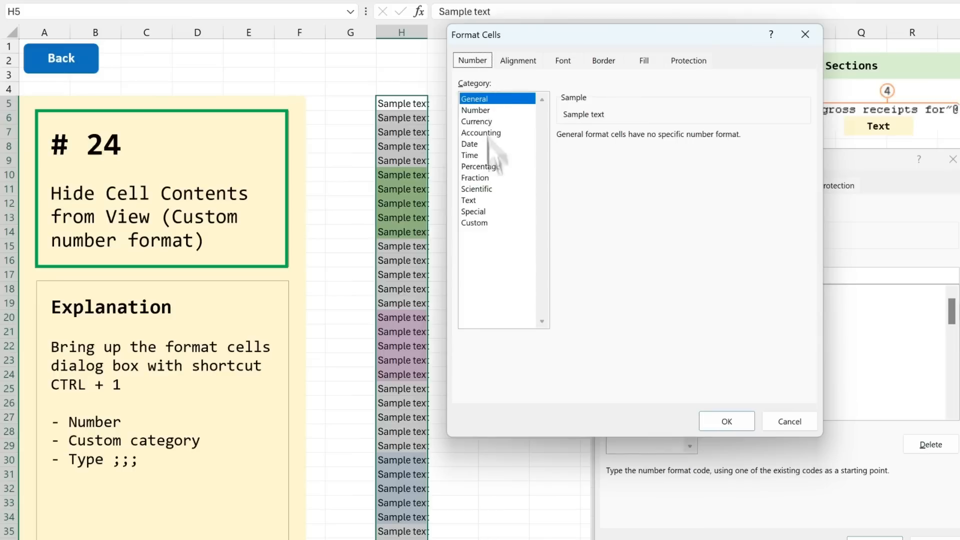
left_click(483, 223)
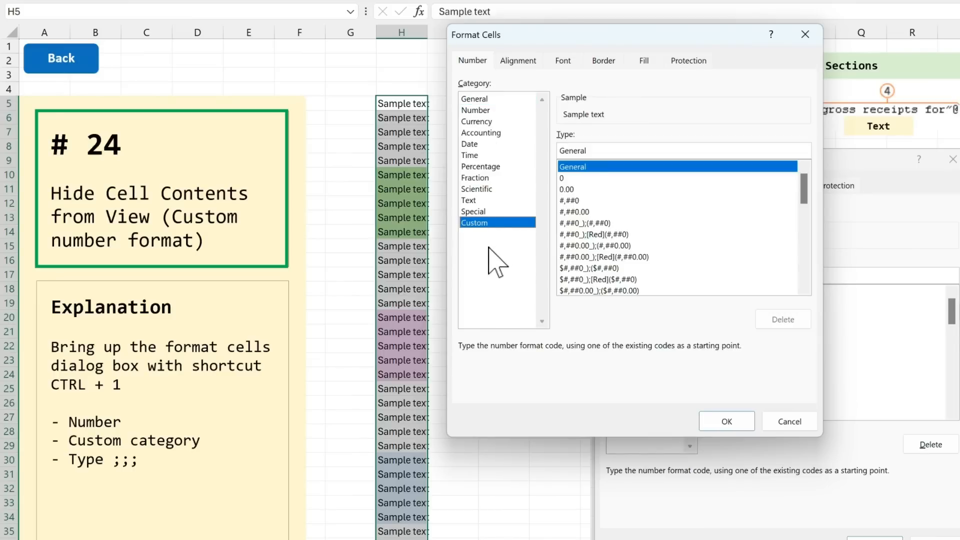
left_click_drag(585, 151, 552, 153)
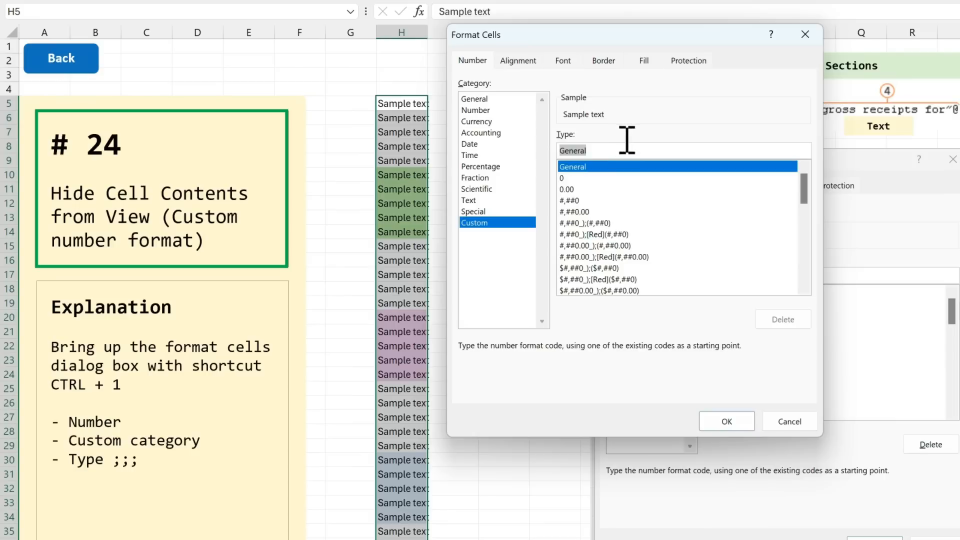
type(";")
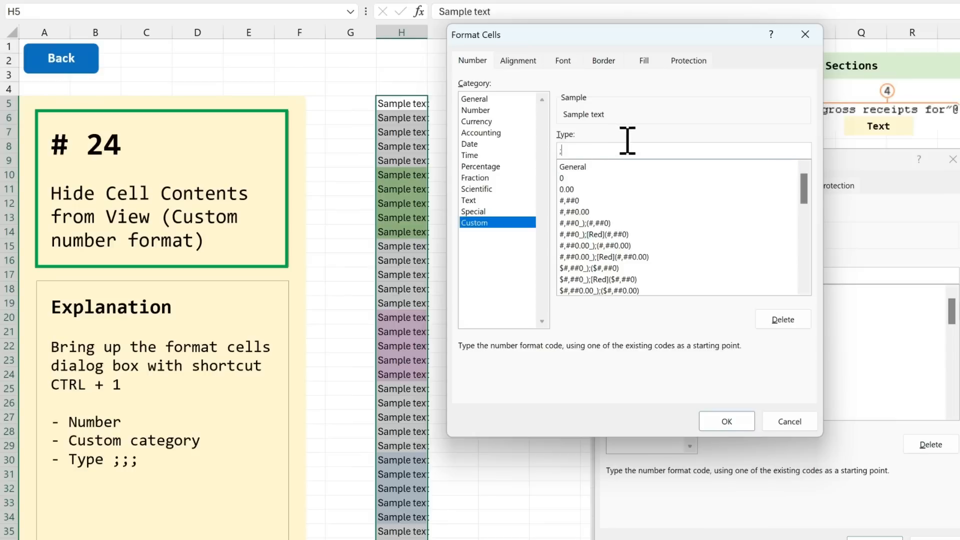
type(";;")
left_click(726, 421)
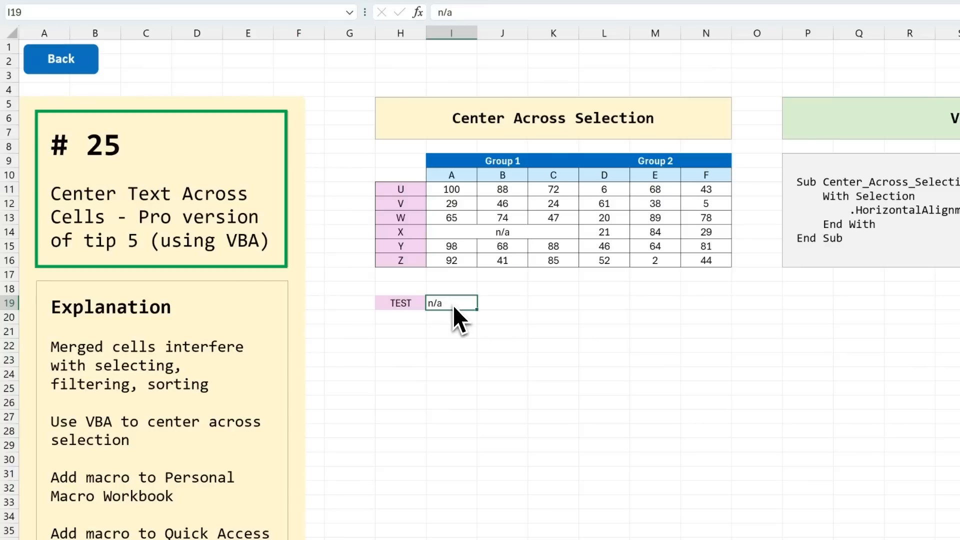
Step: Try the Center Across Selection horizontal alignment on the n/a test entry across I19:K19, and undo it
left_click_drag(453, 306, 533, 306)
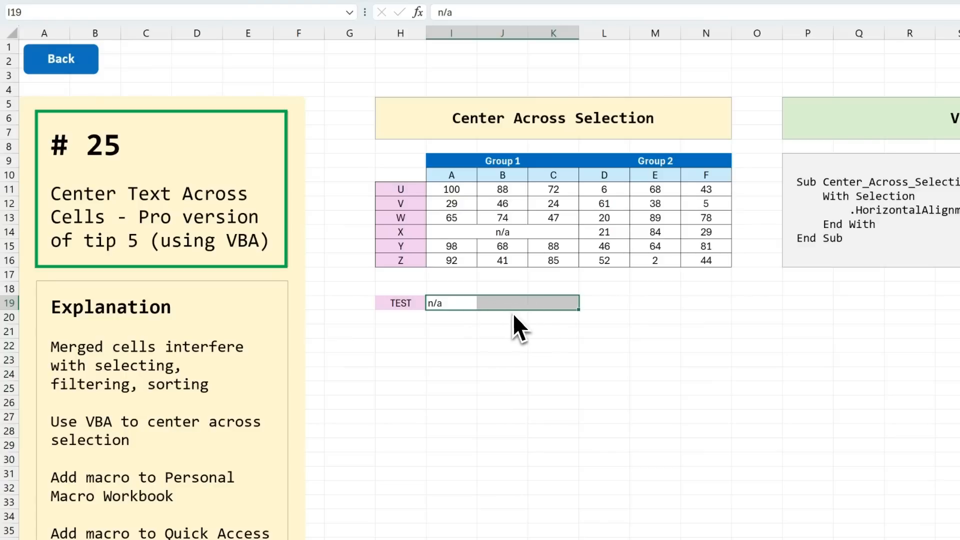
key("ctrl+1")
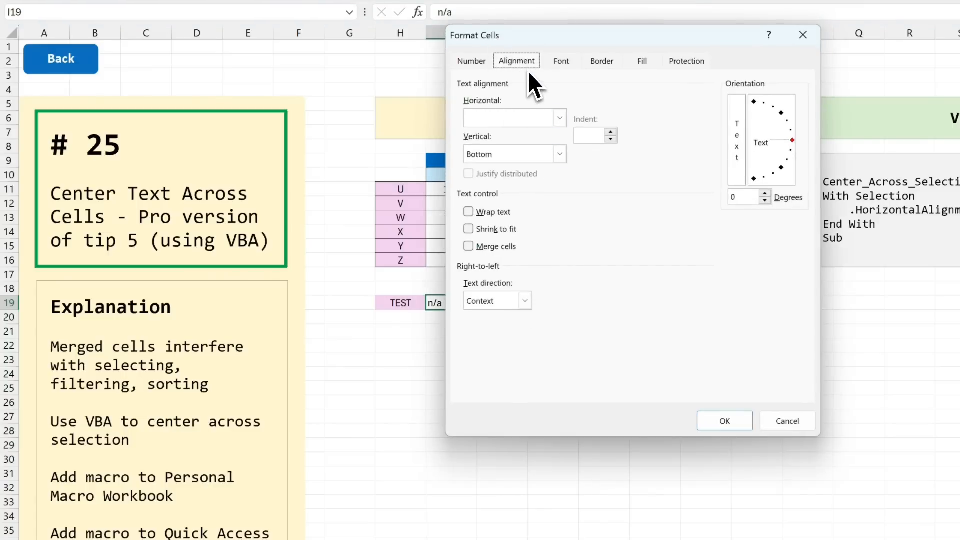
left_click(559, 119)
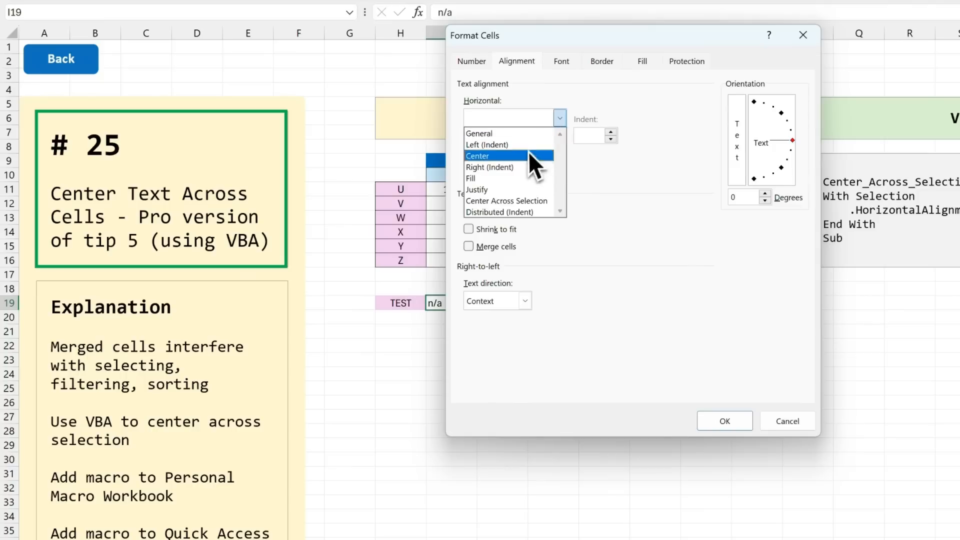
left_click(547, 201)
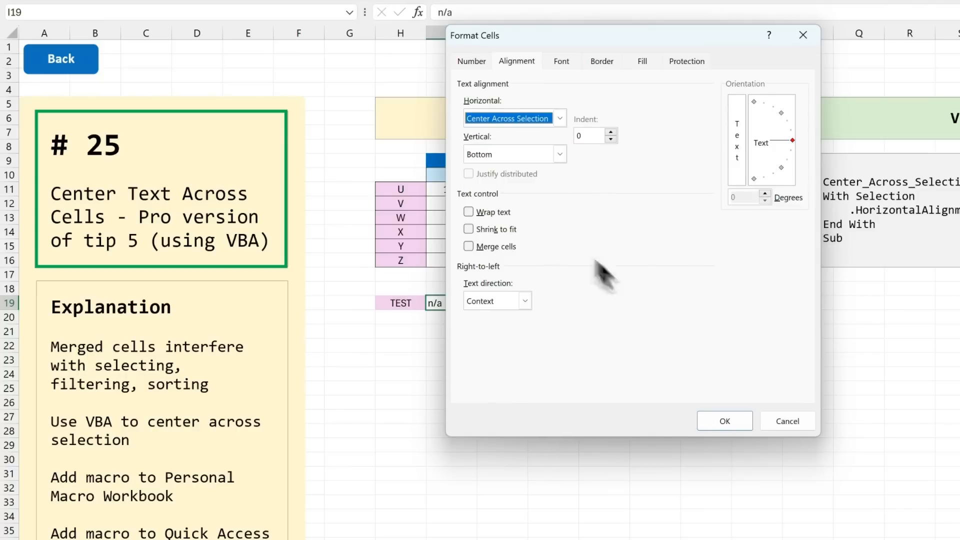
left_click(724, 420)
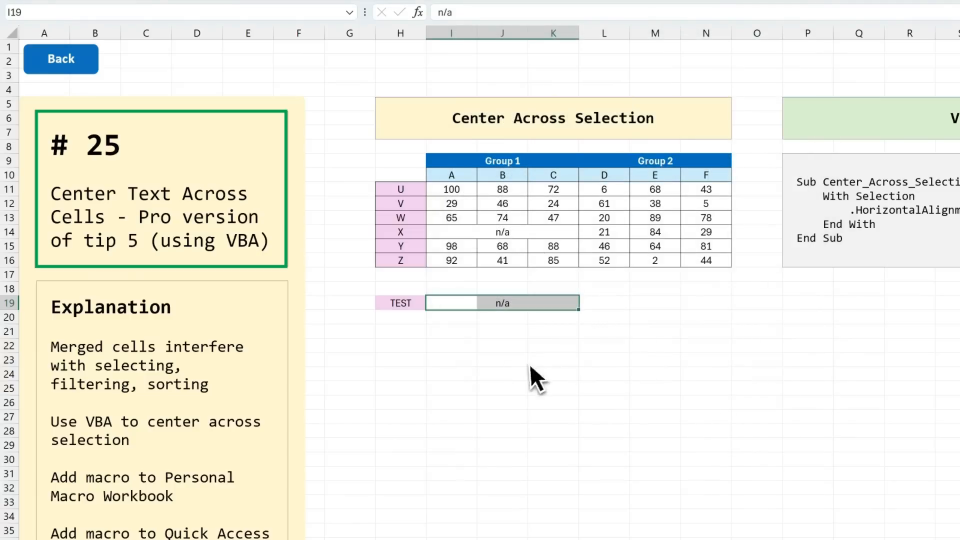
left_click(499, 339)
key("ctrl+z")
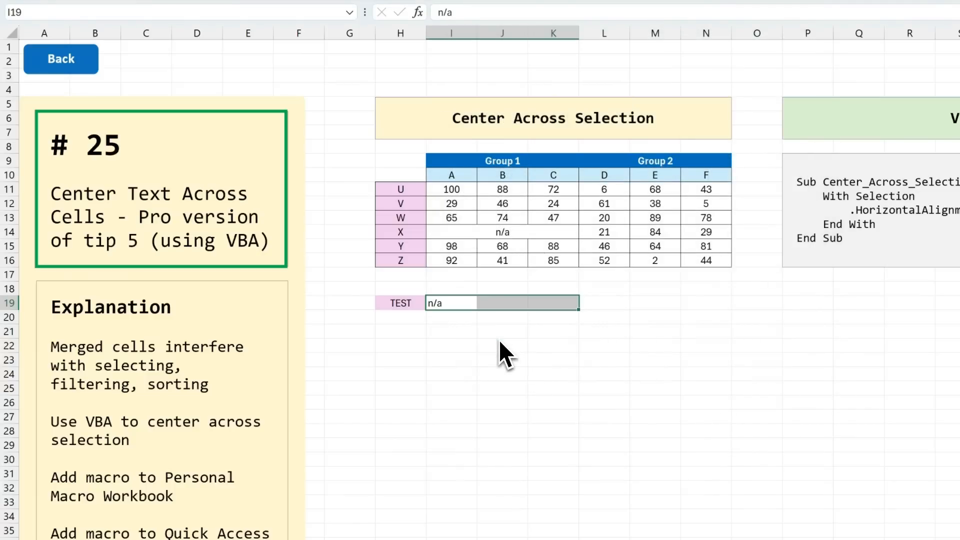
Step: Examine the Center_Across_Selection macro in the YT_Formatting module of PERSONAL.XLSB in the VBA editor, and return to the worksheet
left_click(457, 308)
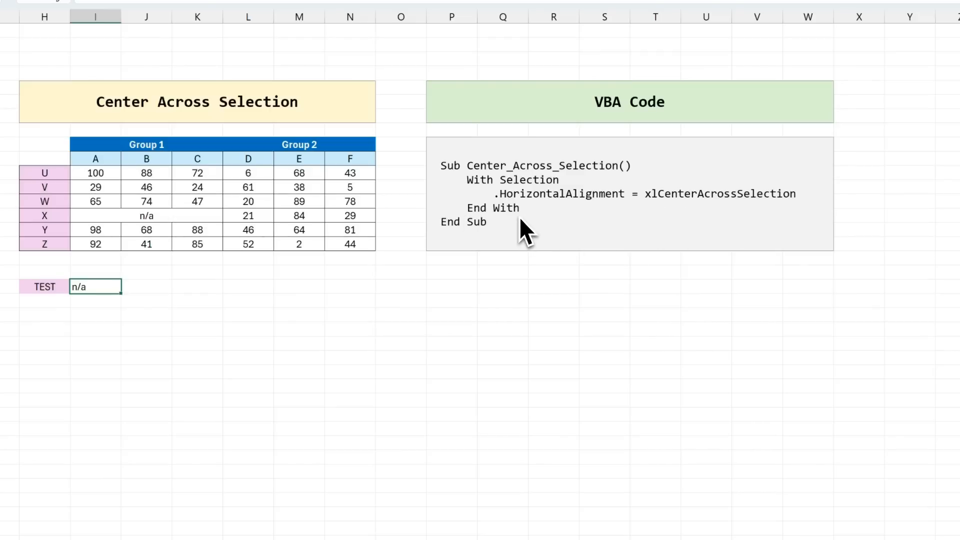
key("alt+F11")
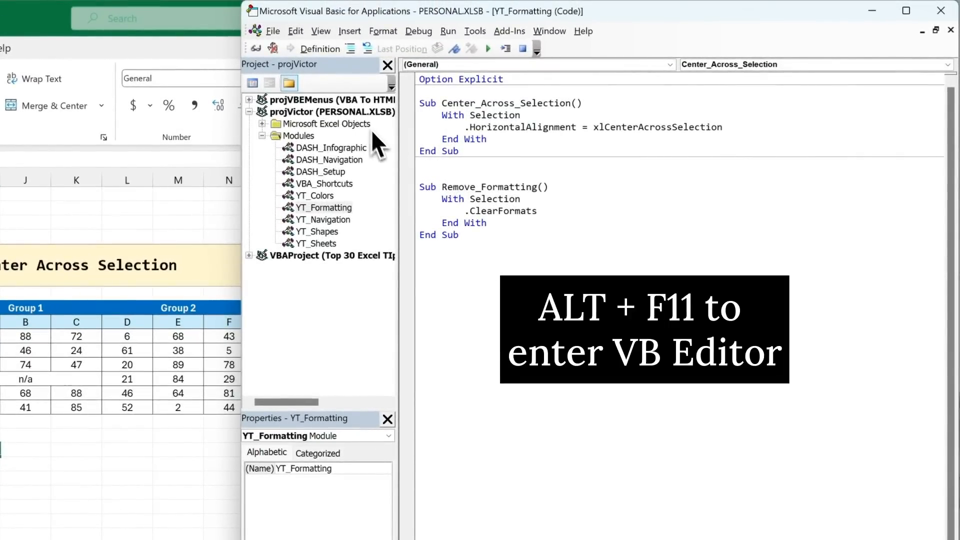
left_click_drag(419, 102, 479, 156)
left_click(479, 158)
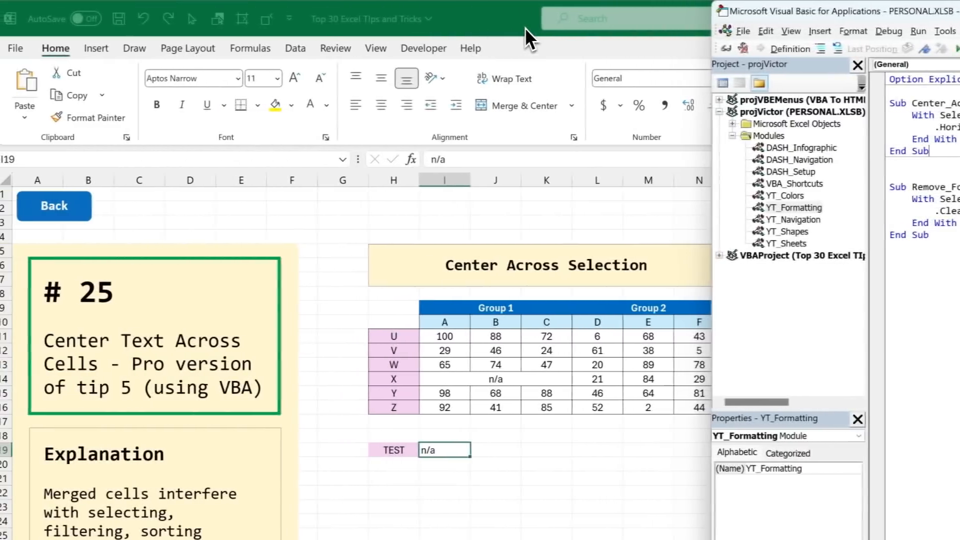
left_click(49, 28)
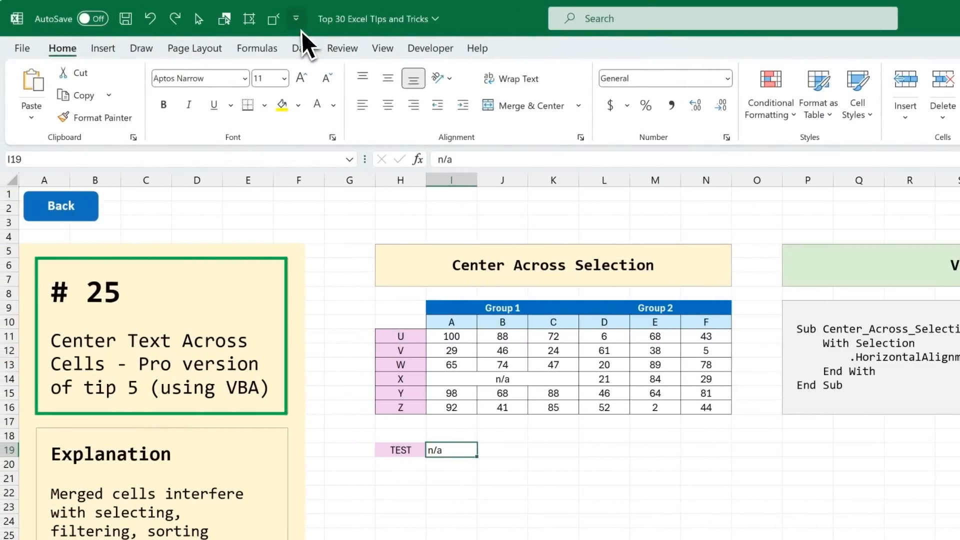
Step: Add the PERSONAL.XLSB!Center_Across_Selection macro to the Quick Access Toolbar for all documents
left_click(296, 19)
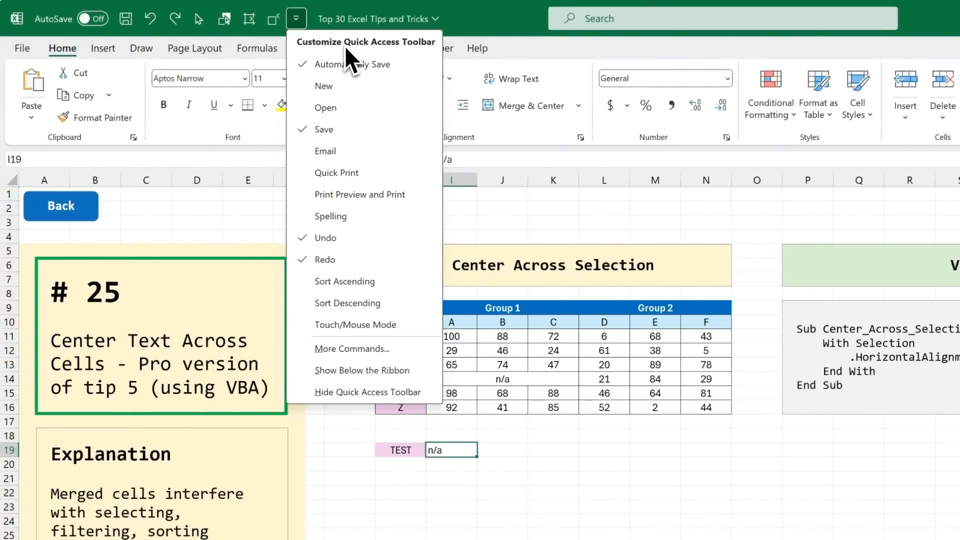
left_click(406, 349)
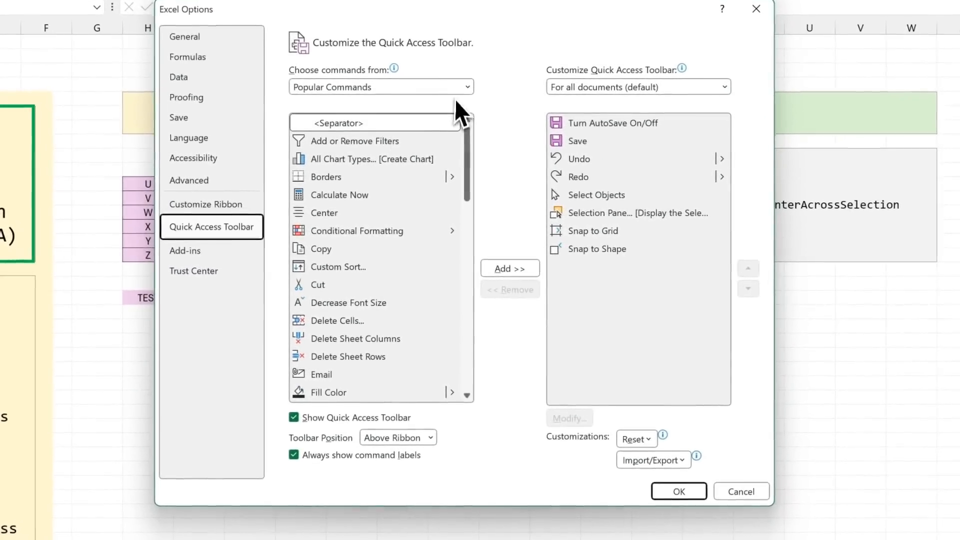
left_click(463, 91)
key("Escape")
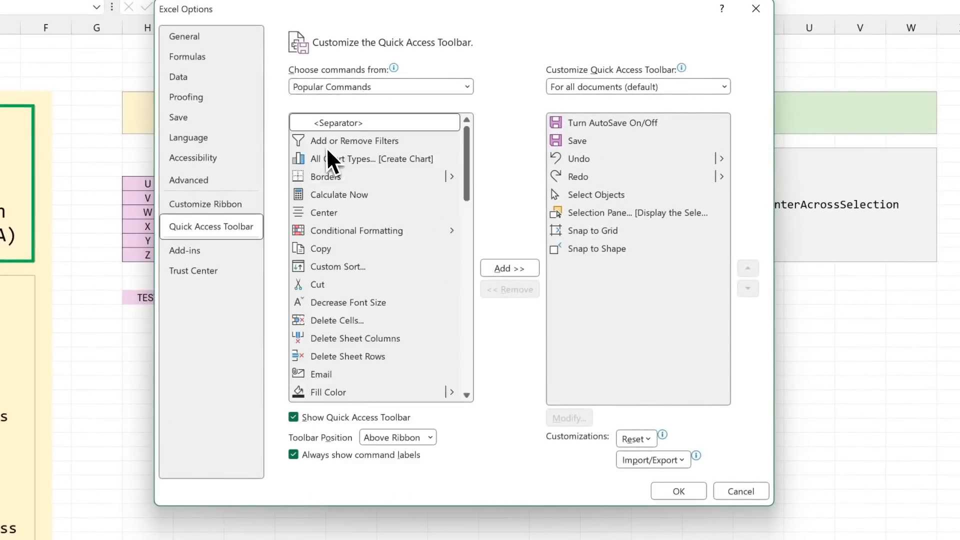
left_click_drag(464, 141, 467, 245)
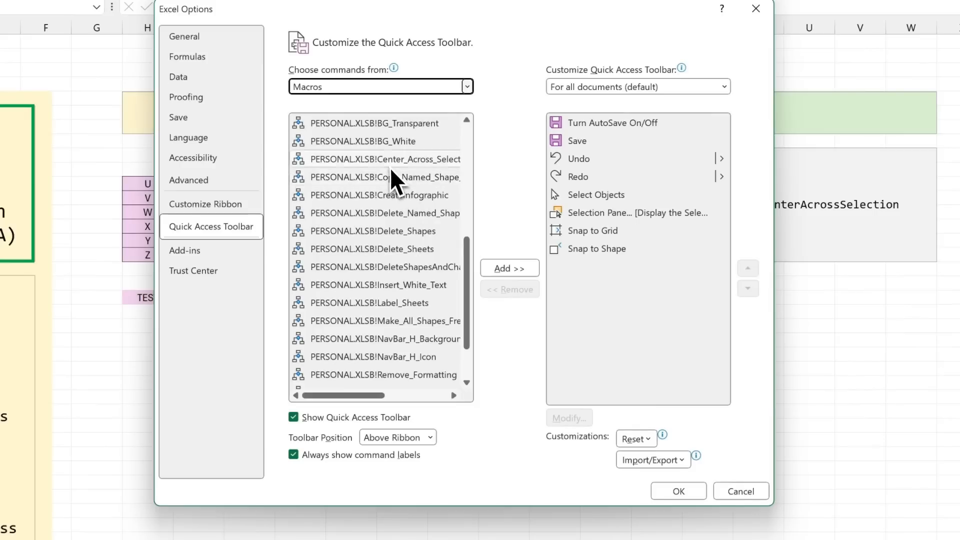
left_click(388, 164)
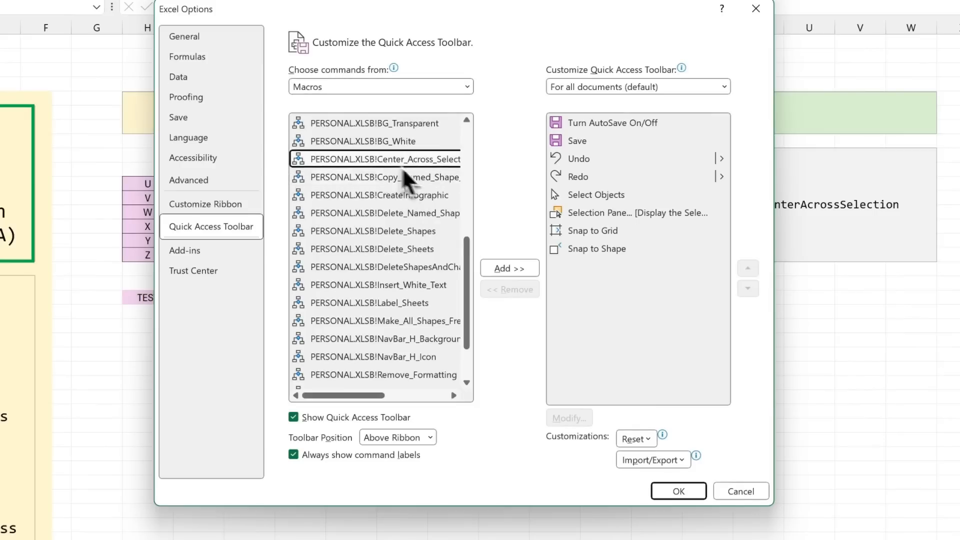
left_click(529, 272)
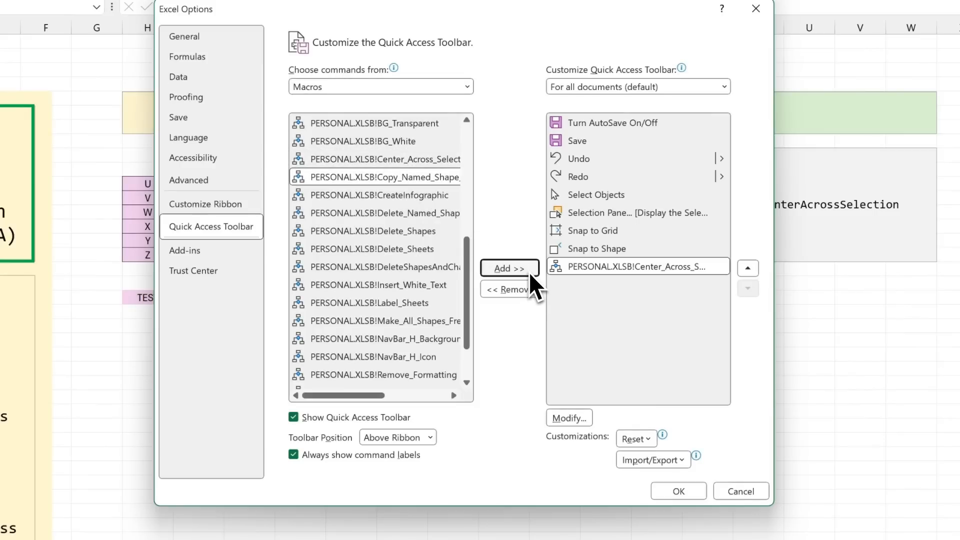
Step: Give the added macro the display name "Center Across Selection" and a right-arrow symbol, and save the Quick Access Toolbar changes
left_click(583, 422)
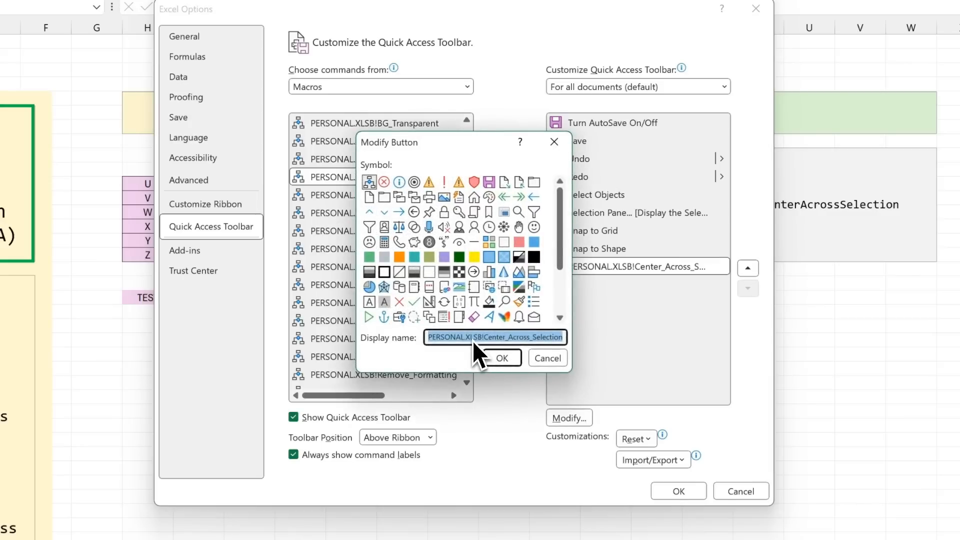
type("Center")
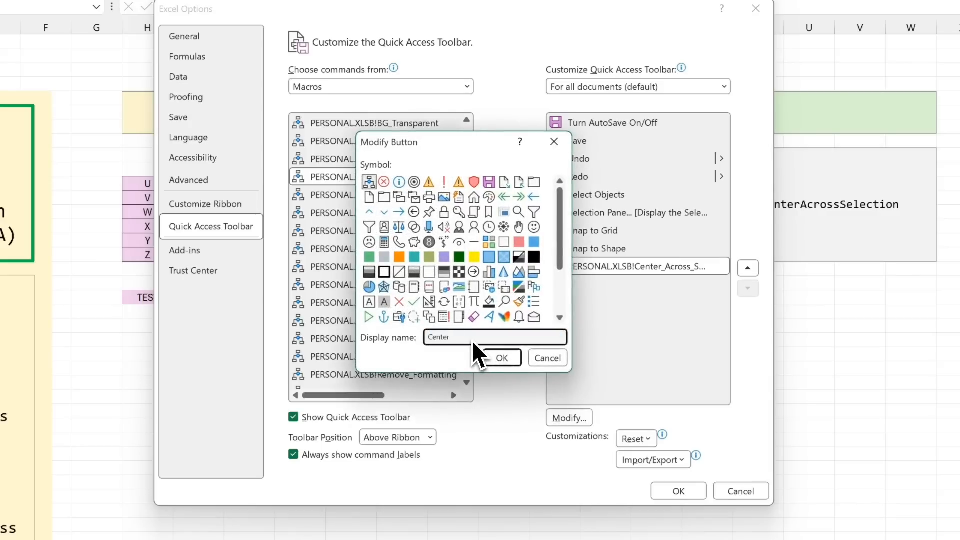
type(" Across Selection")
left_click(398, 218)
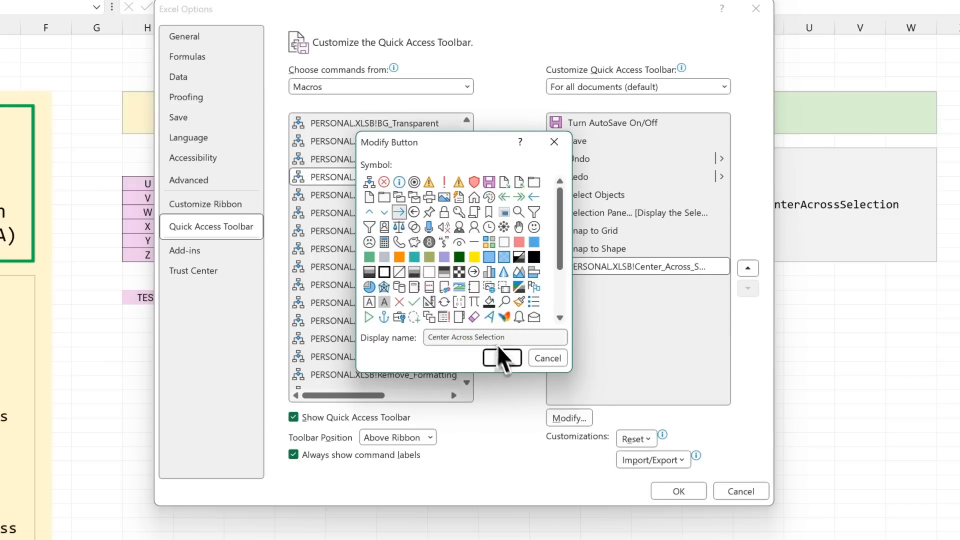
left_click(509, 357)
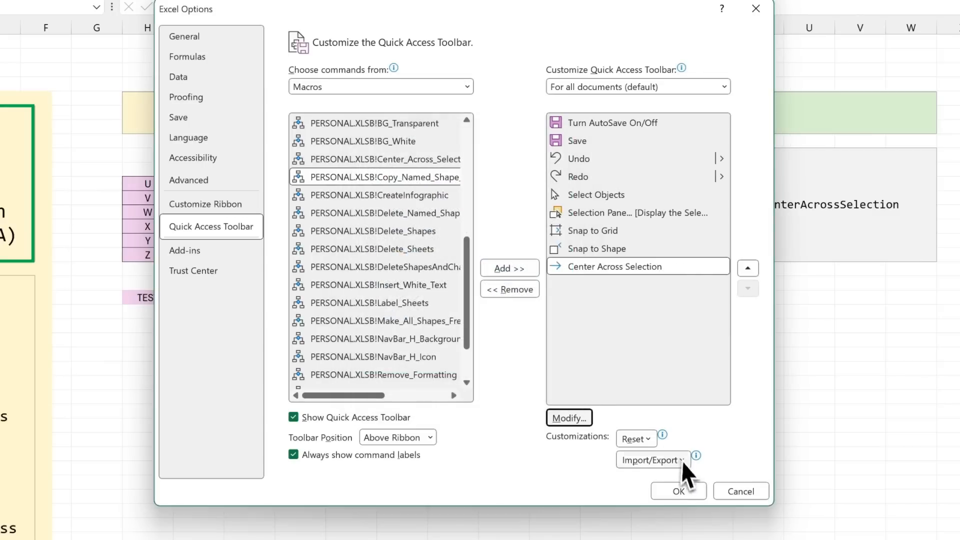
left_click(684, 489)
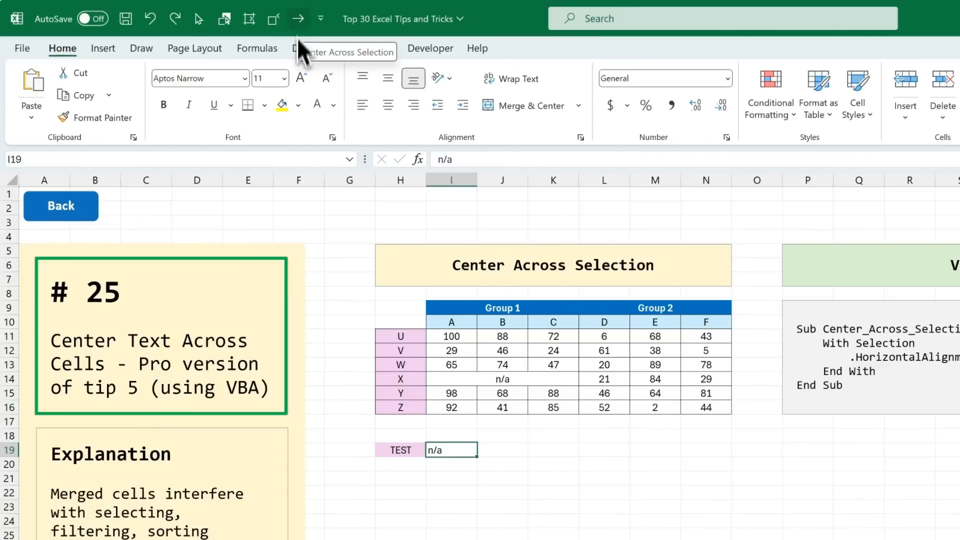
Step: Center the n/a test entry across I19:K19 using the Center Across Selection macro
left_click_drag(454, 457, 542, 457)
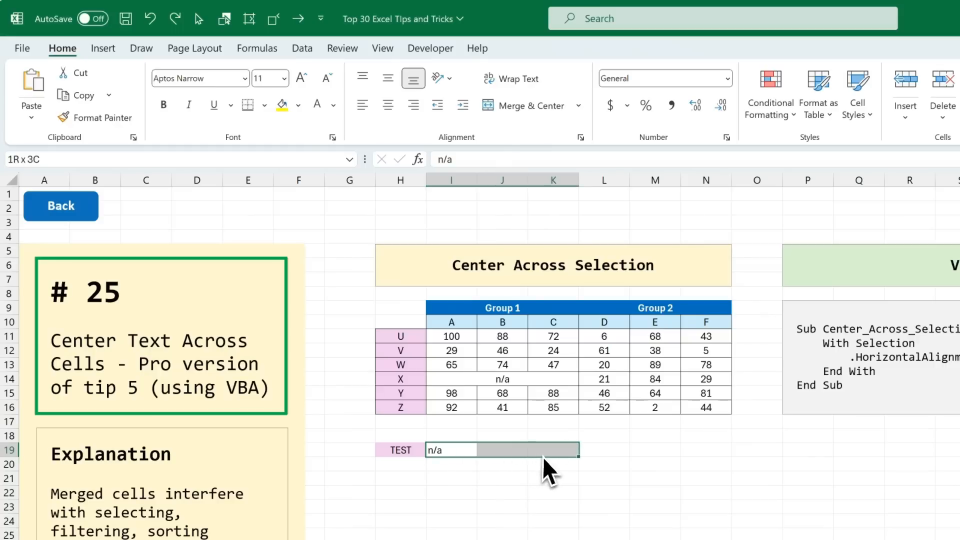
left_click(300, 22)
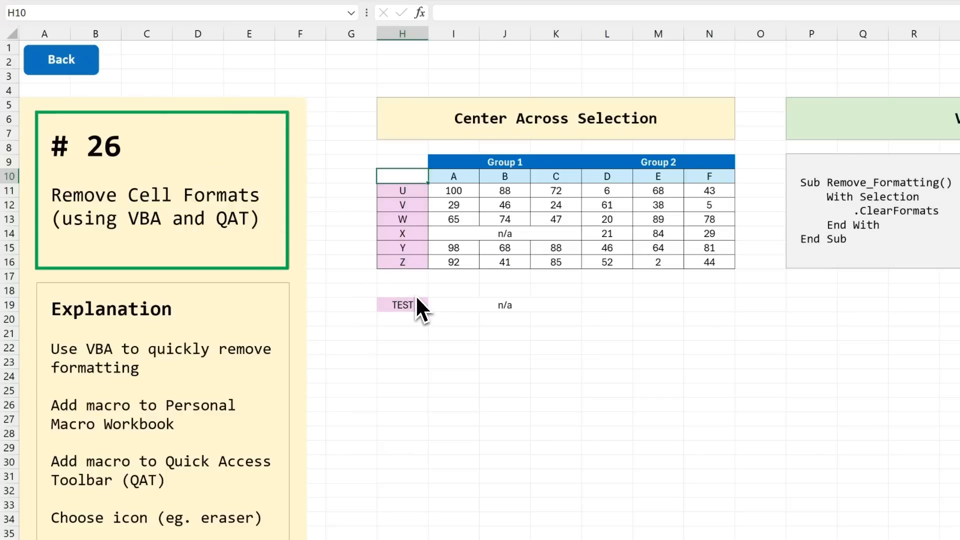
Step: Clear the formats of table range H10:N16 with the built-in Clear Formats command, and undo the clearing
left_click_drag(413, 178, 697, 266)
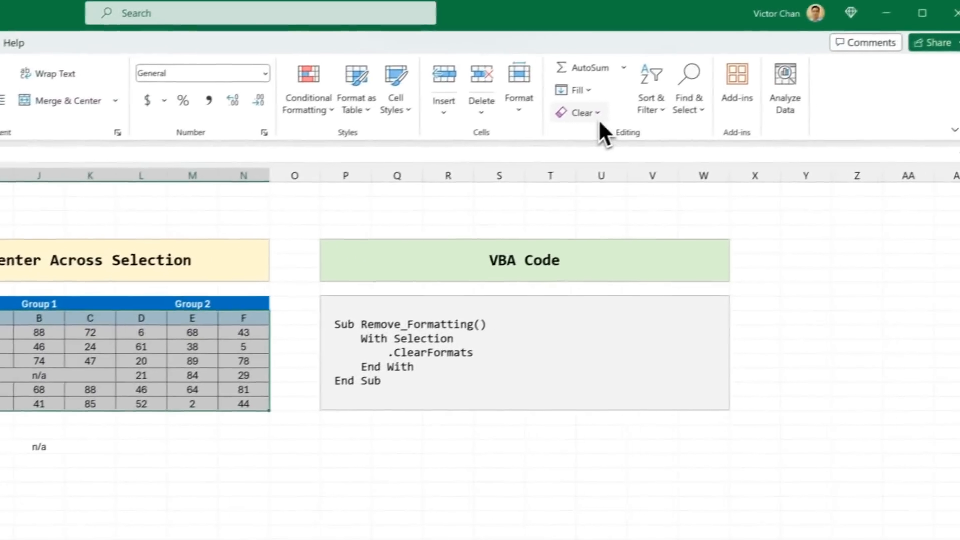
left_click(777, 53)
left_click(627, 159)
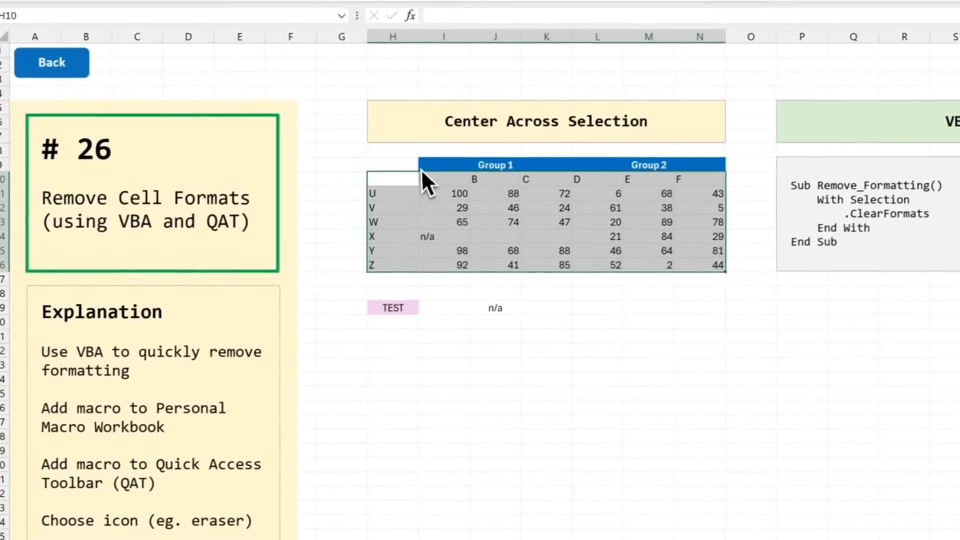
key("ctrl+z")
left_click(432, 212)
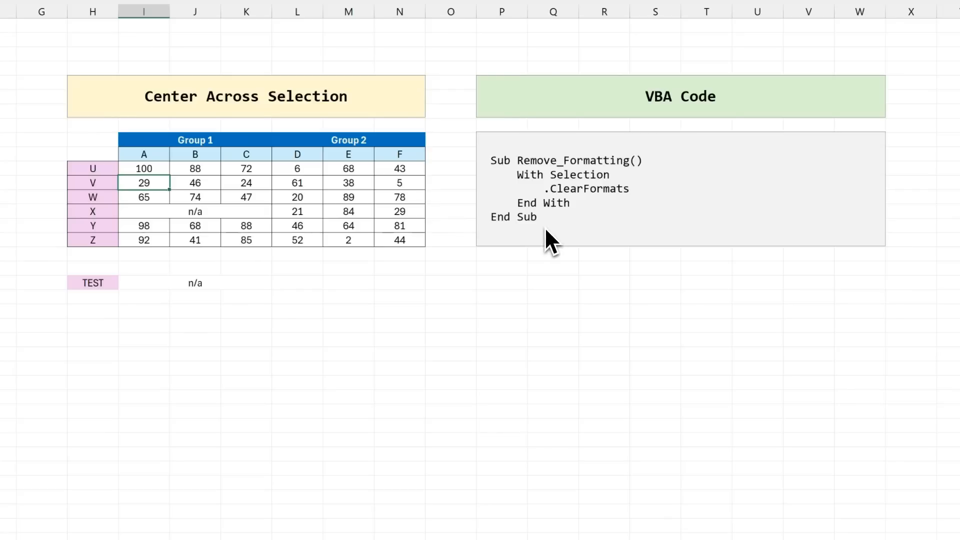
Step: Examine the Remove_Formatting macro in the YT_Formatting module of PERSONAL.XLSB in the VBA editor, and return to the worksheet
key("alt+F11")
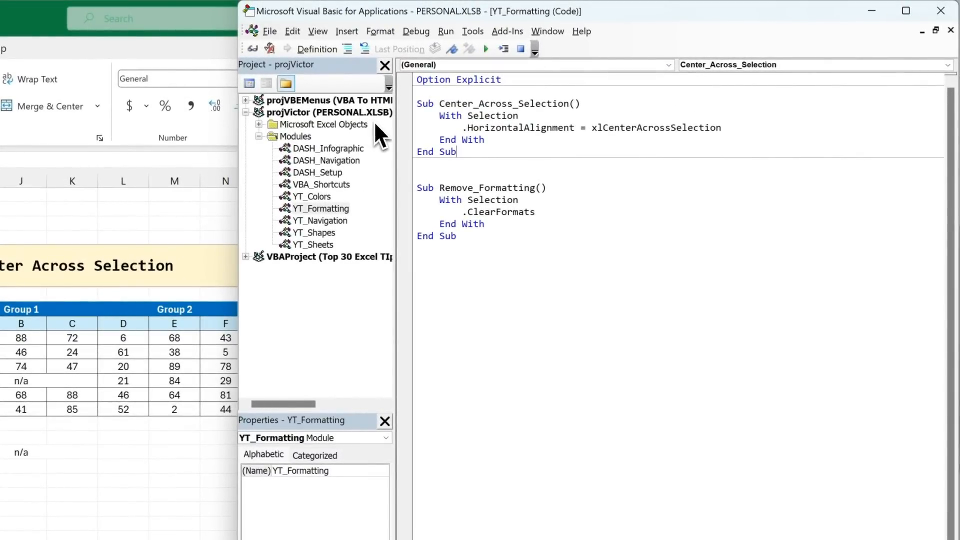
left_click_drag(479, 242, 415, 188)
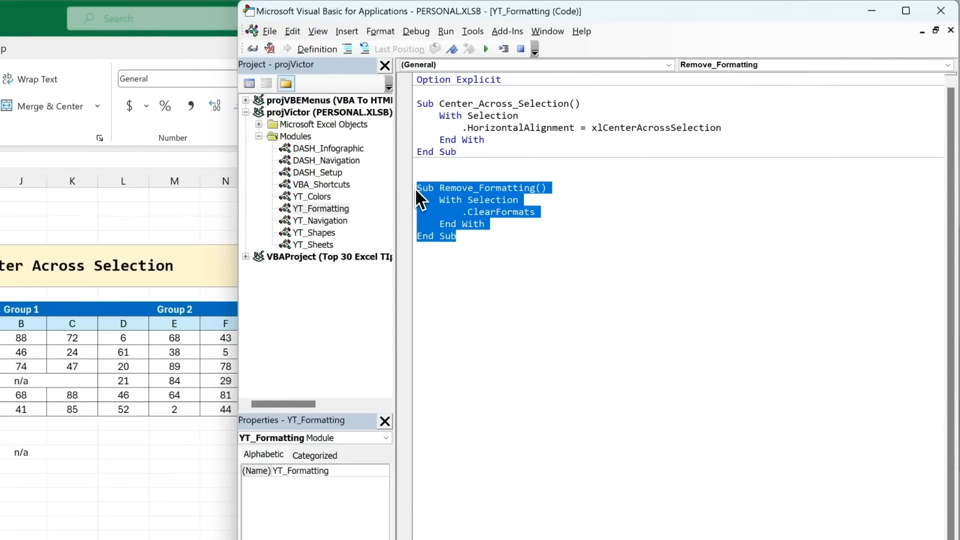
left_click(472, 241)
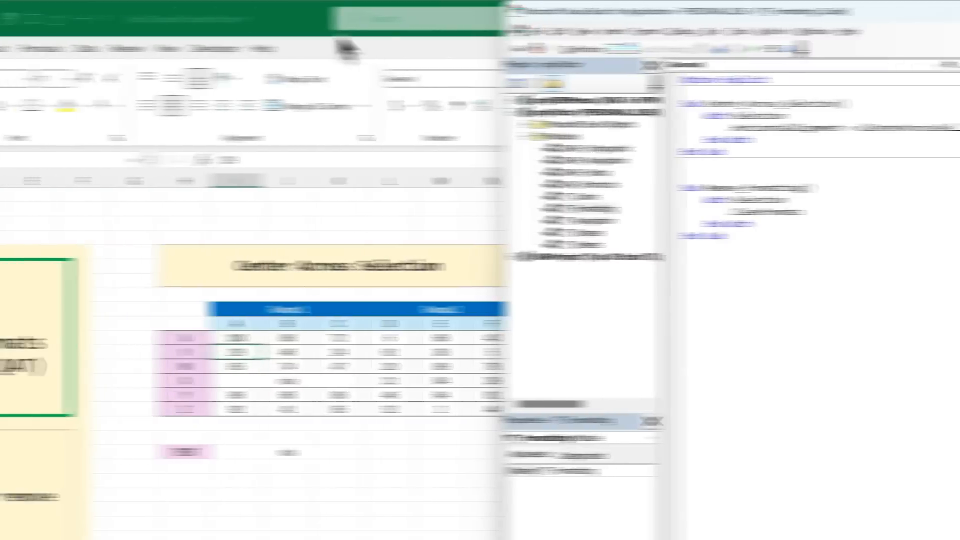
left_click(49, 26)
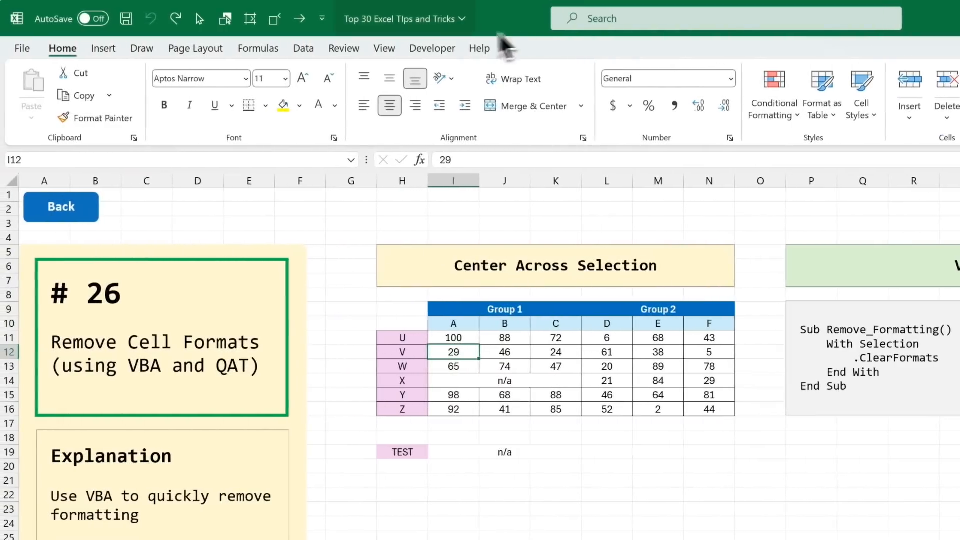
Step: Add the PERSONAL.XLSB!Remove_Formatting macro to the Quick Access Toolbar for all documents
left_click(302, 21)
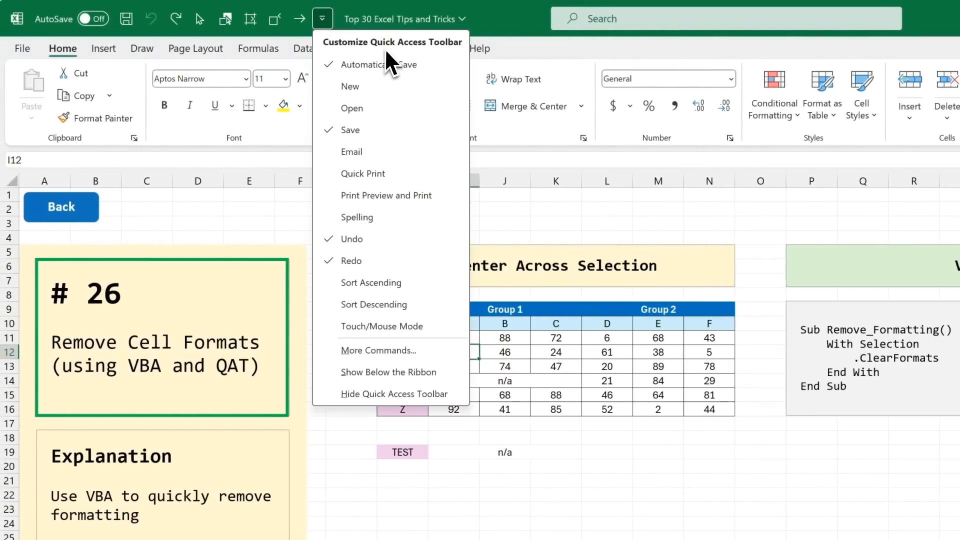
left_click(443, 352)
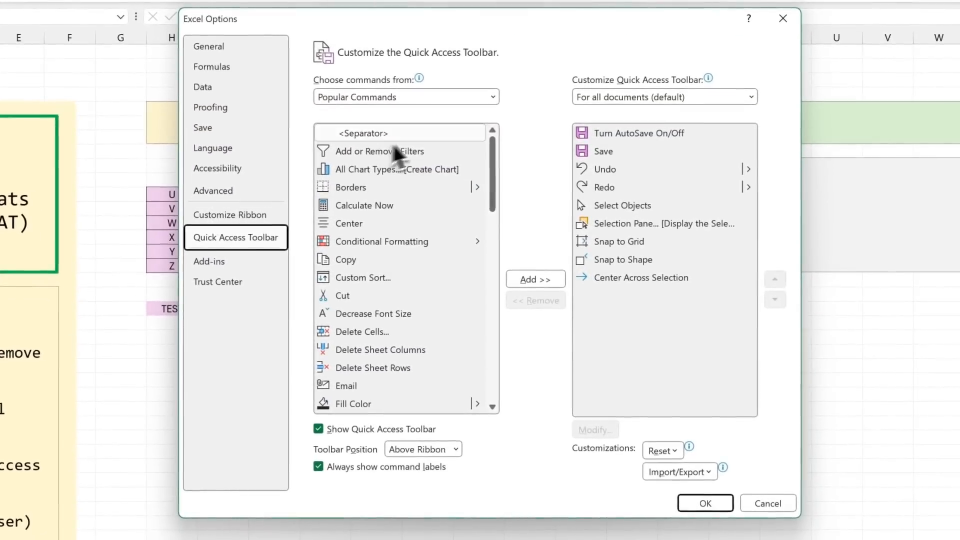
left_click(493, 96)
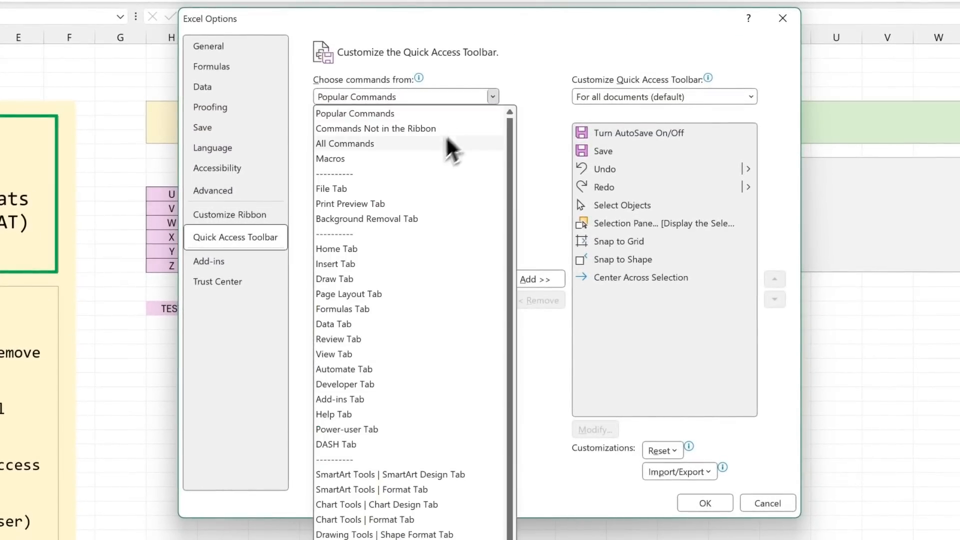
left_click(422, 158)
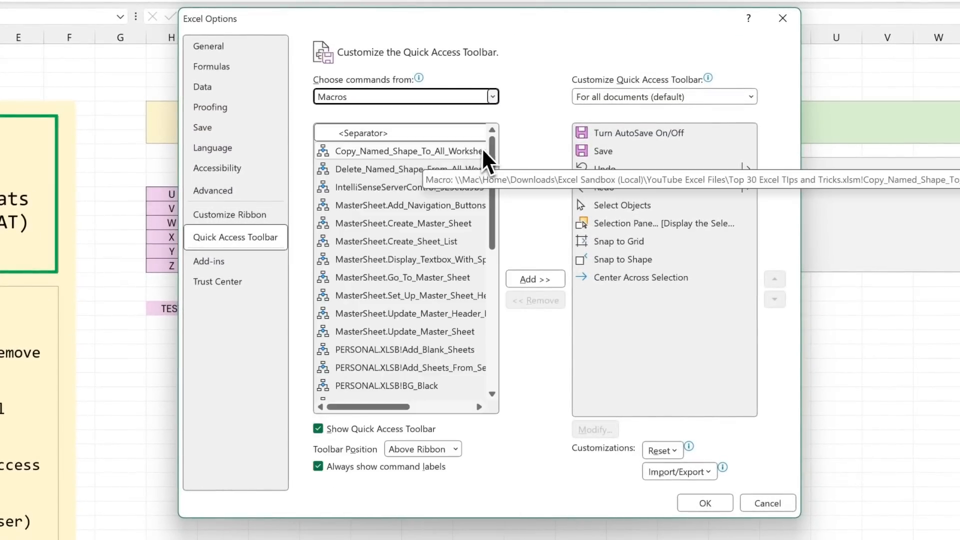
left_click_drag(493, 149, 487, 326)
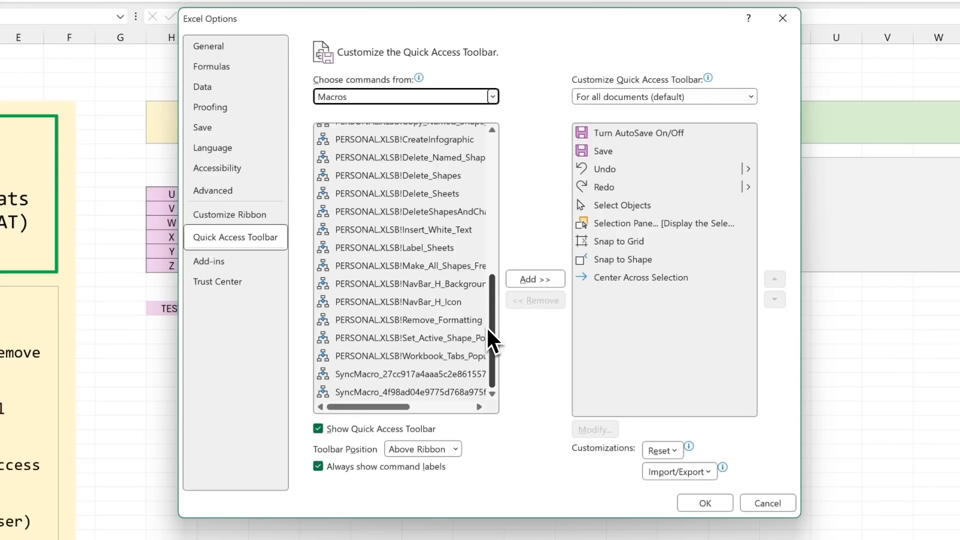
left_click(412, 319)
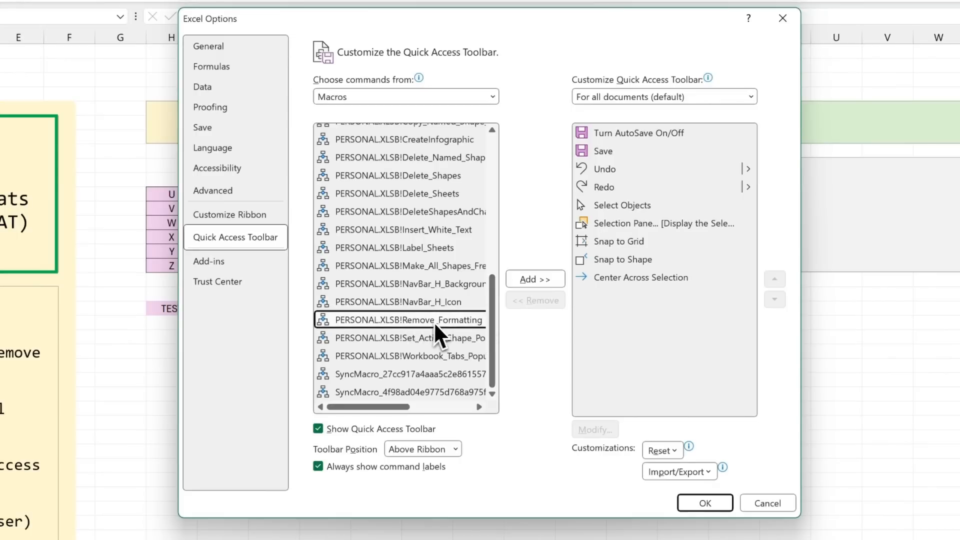
left_click(518, 281)
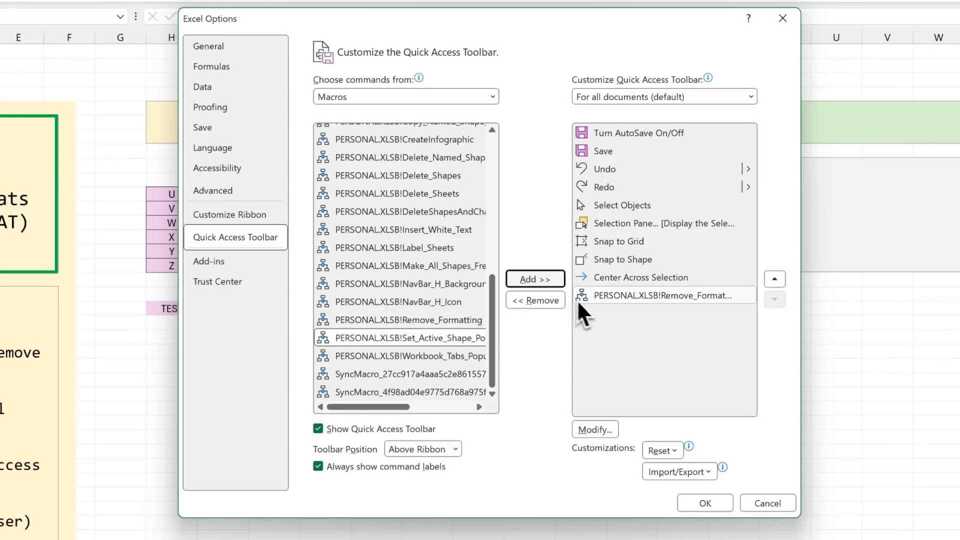
Step: Give the added macro the display name "Remove Formatting" and an eraser symbol, and save the Quick Access Toolbar changes
left_click(608, 430)
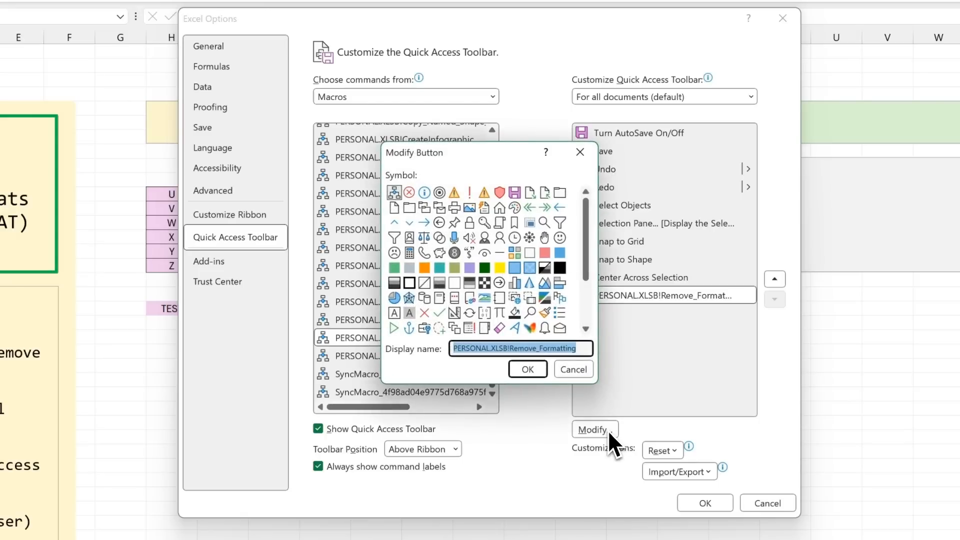
type("Re")
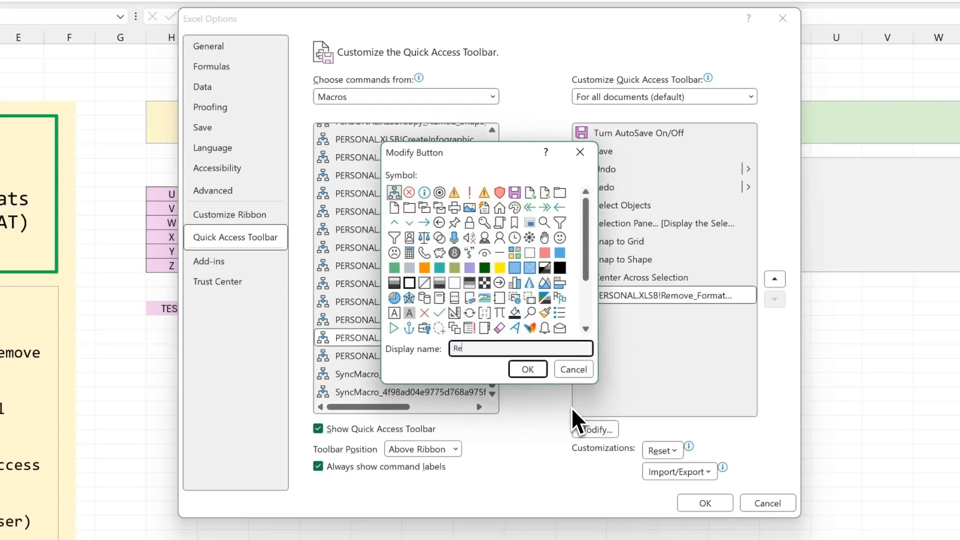
type("move Formatting")
left_click(499, 330)
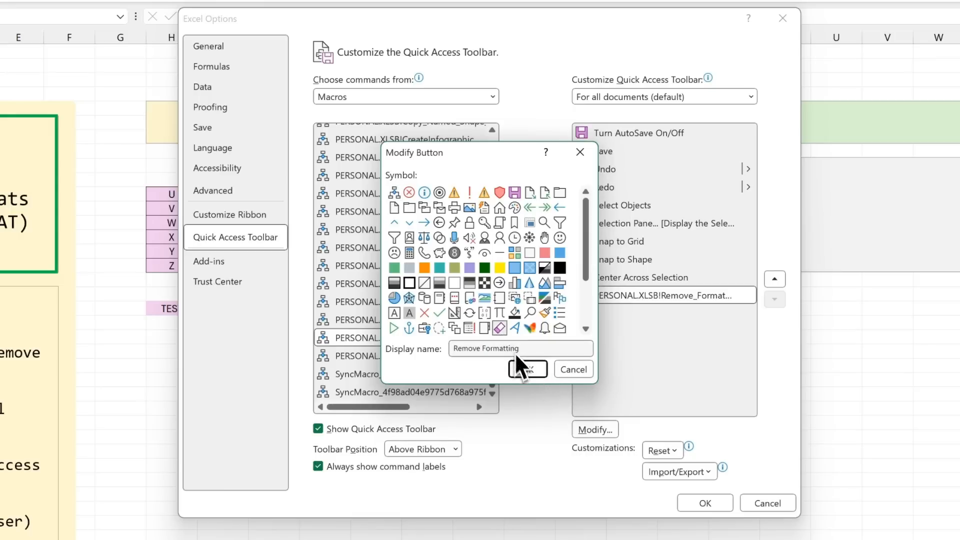
left_click(531, 369)
left_click(725, 501)
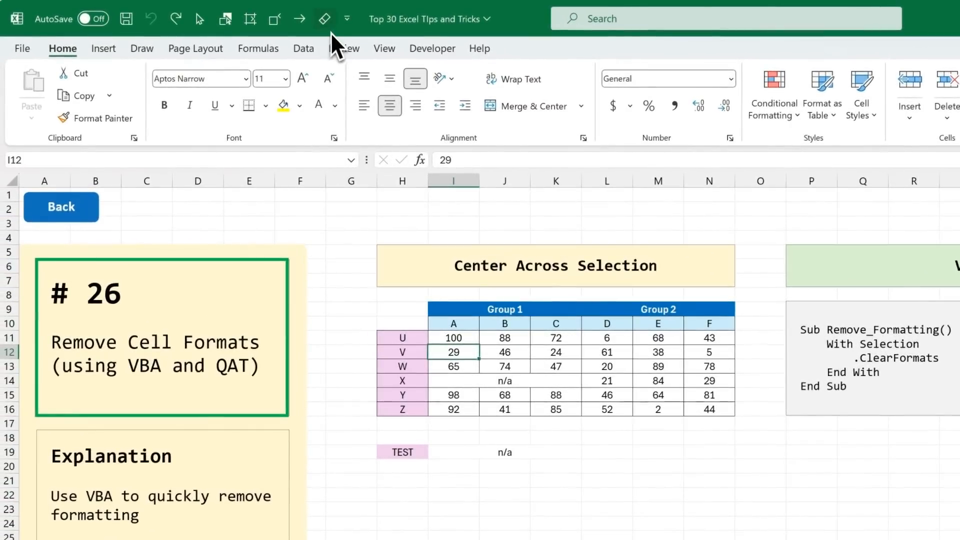
Step: Clear all formatting from H8:N21 using the Remove Formatting macro
left_click_drag(402, 295, 711, 472)
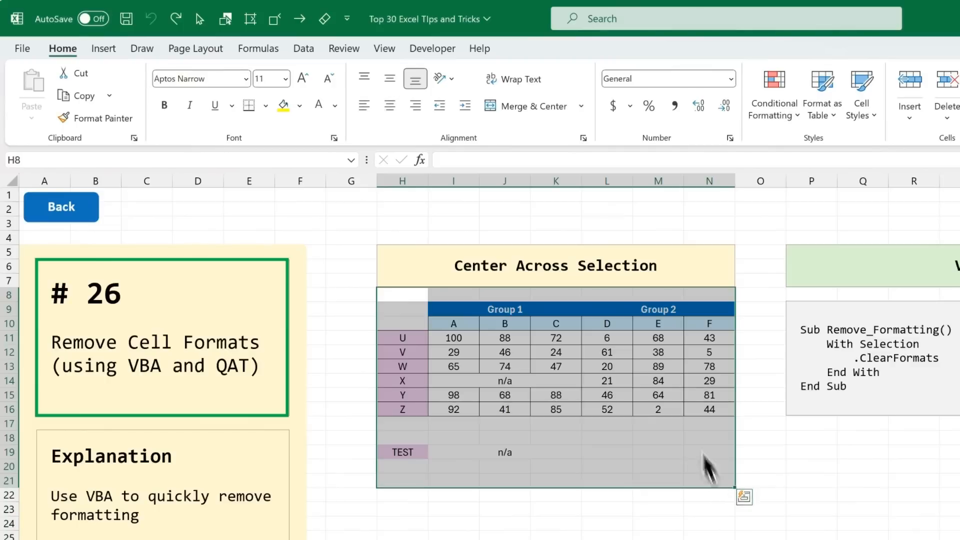
left_click(326, 20)
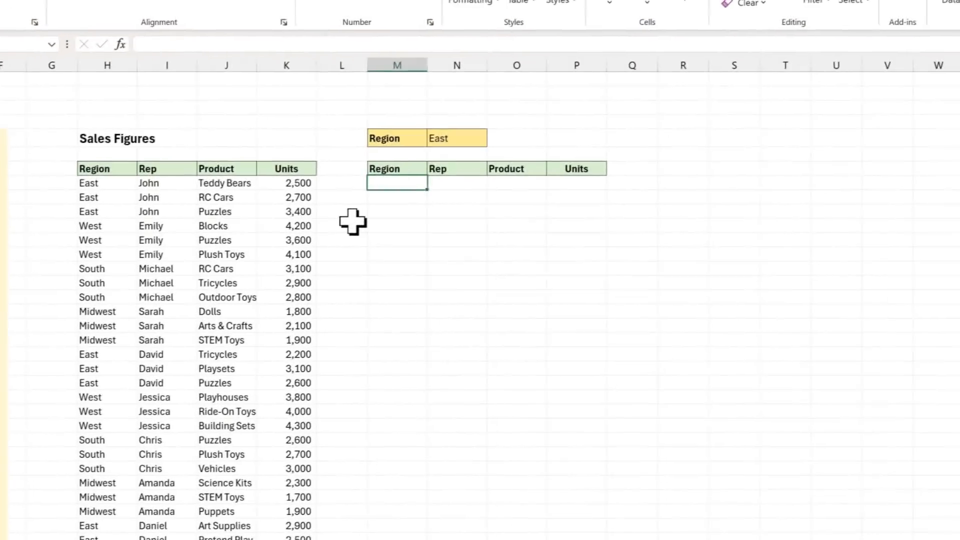
Step: Enter =FILTER(H8:K37,H8:H37=N5) in M8 to list the sales rows matching the region in N5
type("=filter(")
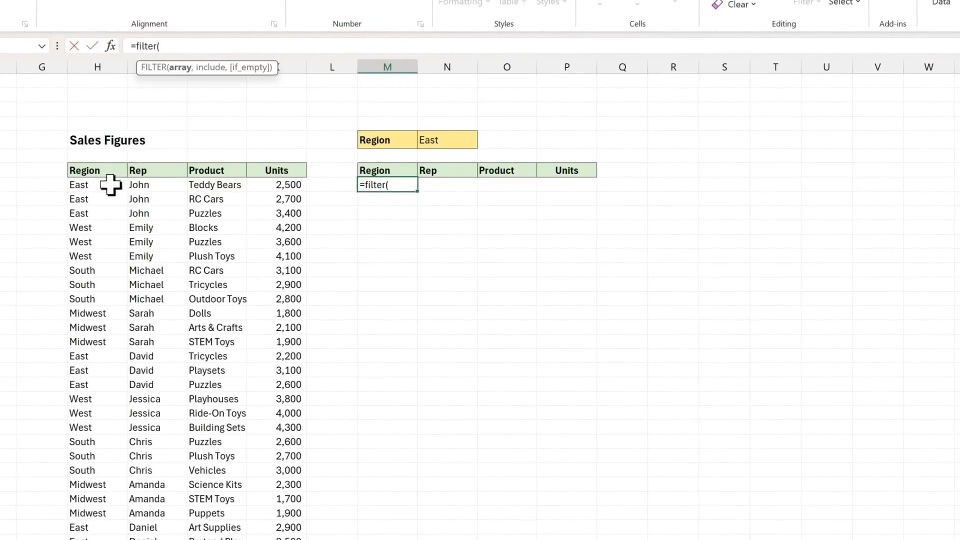
left_click_drag(107, 184, 209, 288)
key("ctrl+shift+Right")
key("ctrl+shift+Down")
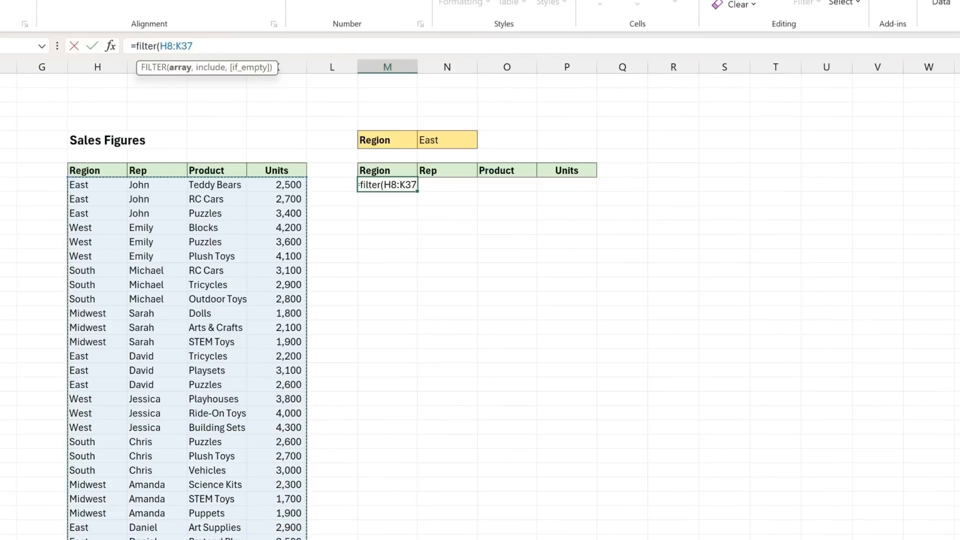
type(",")
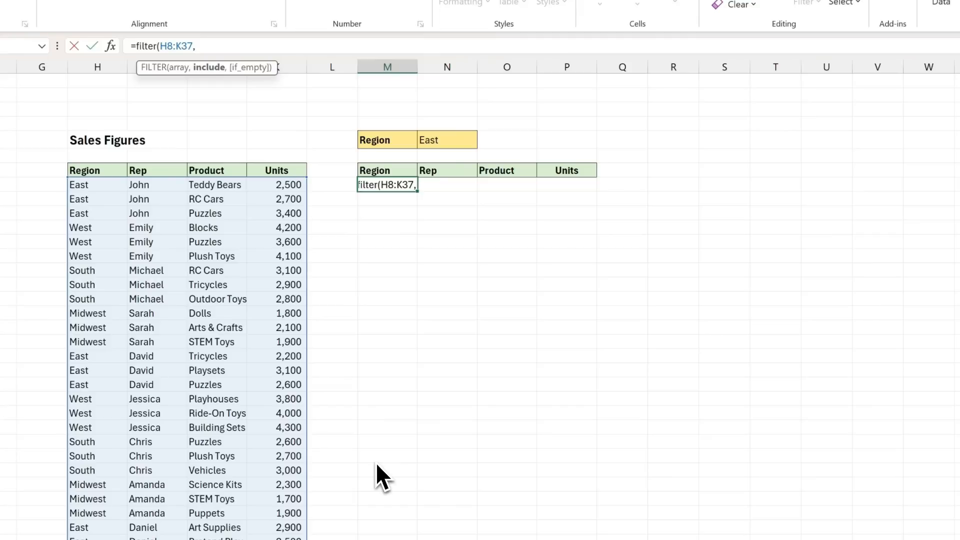
left_click_drag(107, 186, 82, 539)
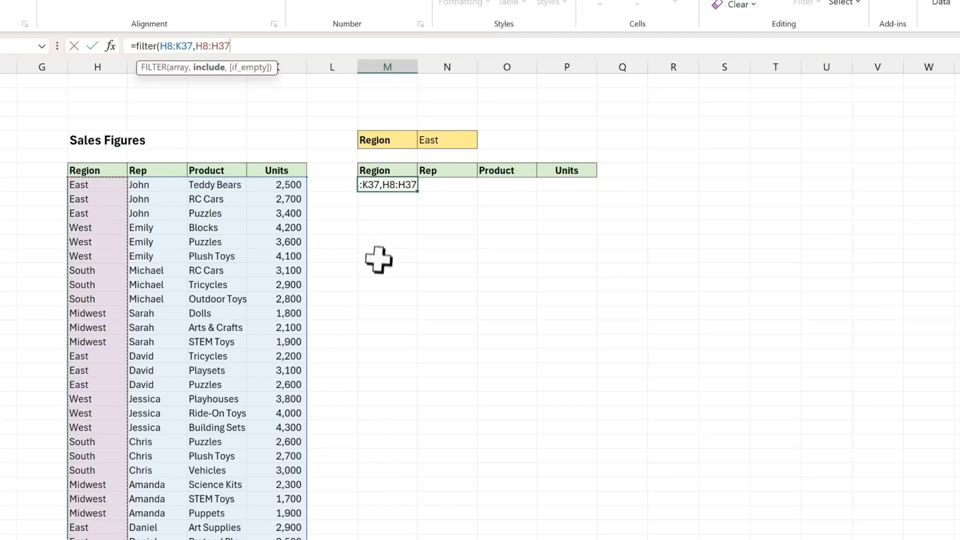
type("=")
left_click(469, 140)
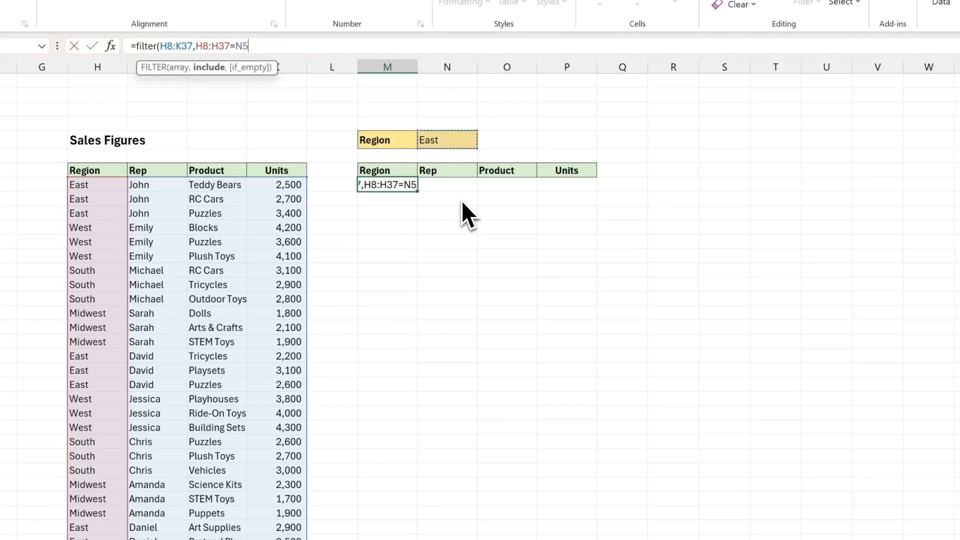
type(")")
key("Return")
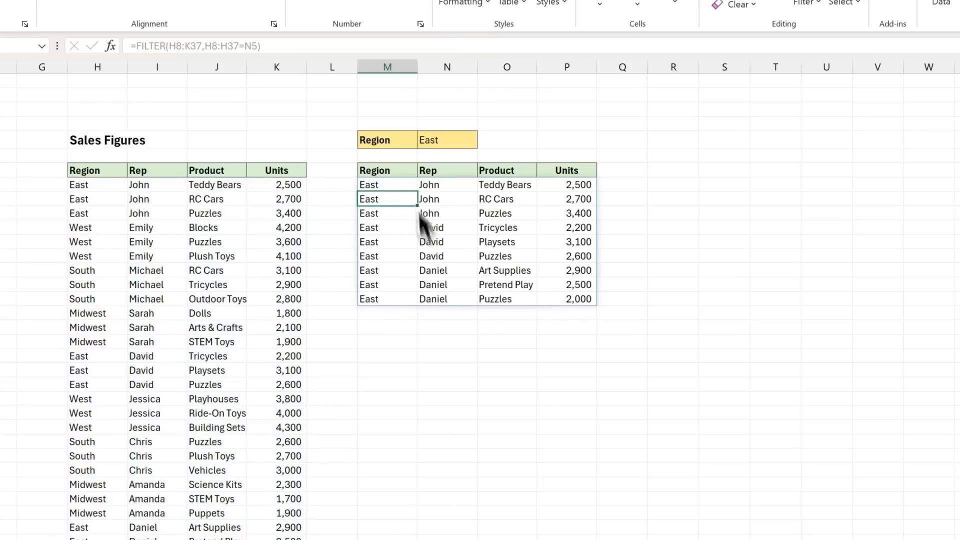
Step: Change the region criterion in N5 to south
left_click(447, 142)
key("BackSpace")
type("south")
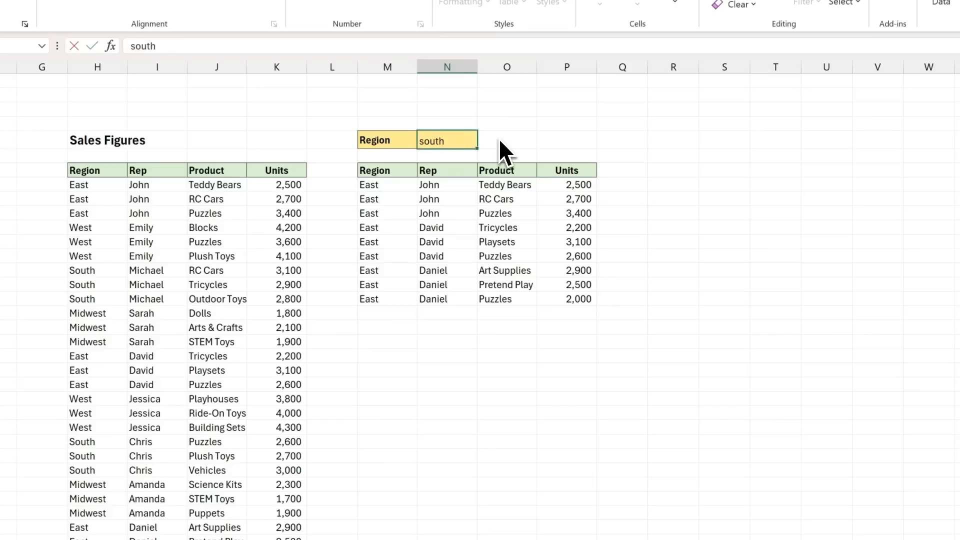
key("Return")
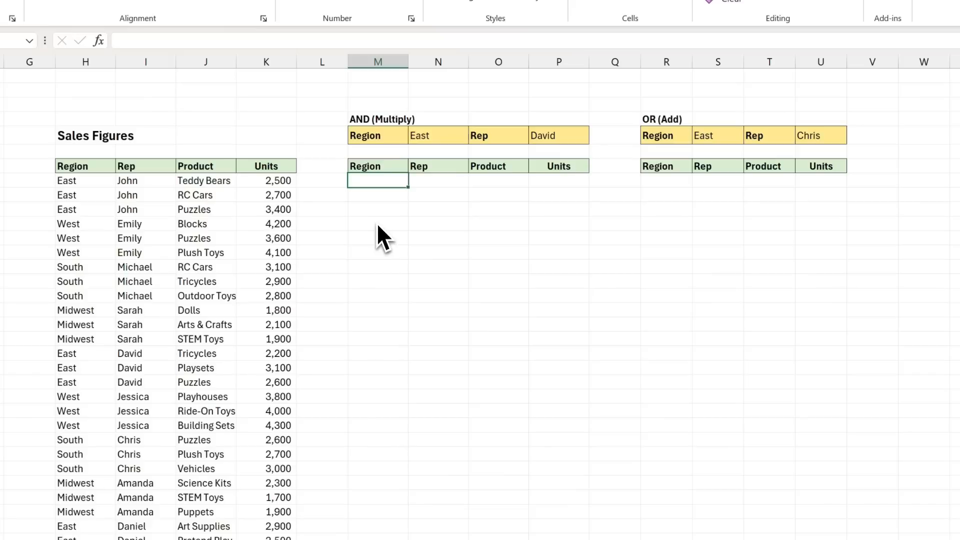
Step: Enter =FILTER(H8:K37,(H8:H37=N5)*(I8:I37=P5)) in M8 to list sales rows matching both the region and the rep
type("=fi")
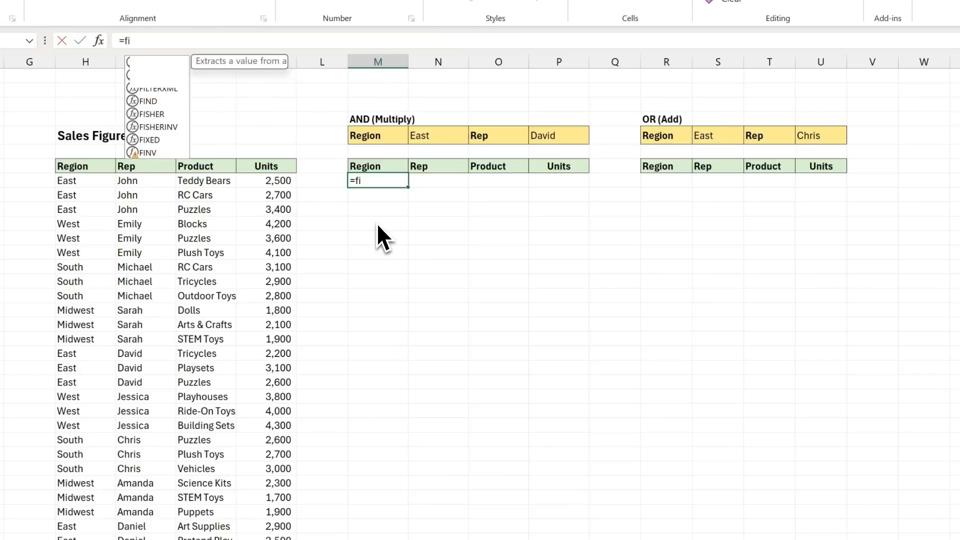
type("lter(")
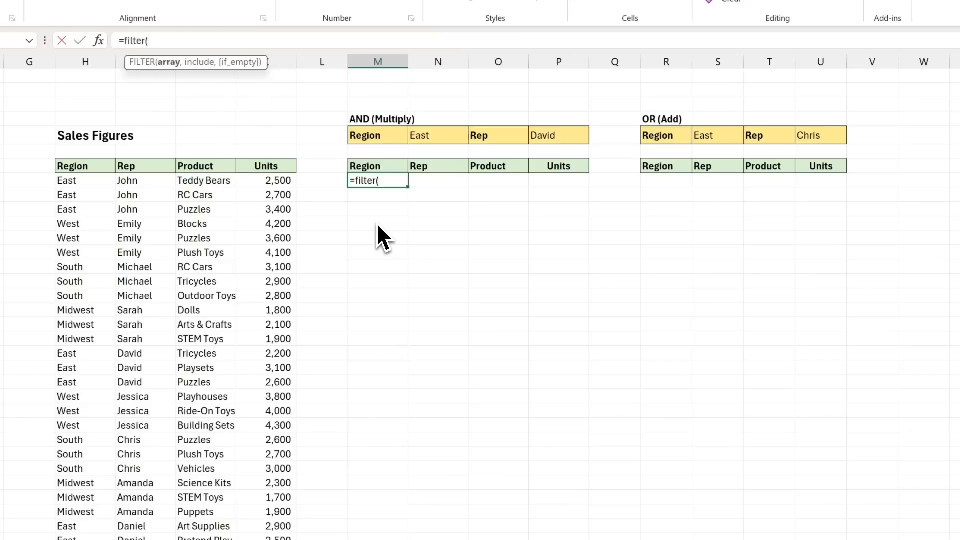
left_click_drag(108, 183, 280, 539)
type(",")
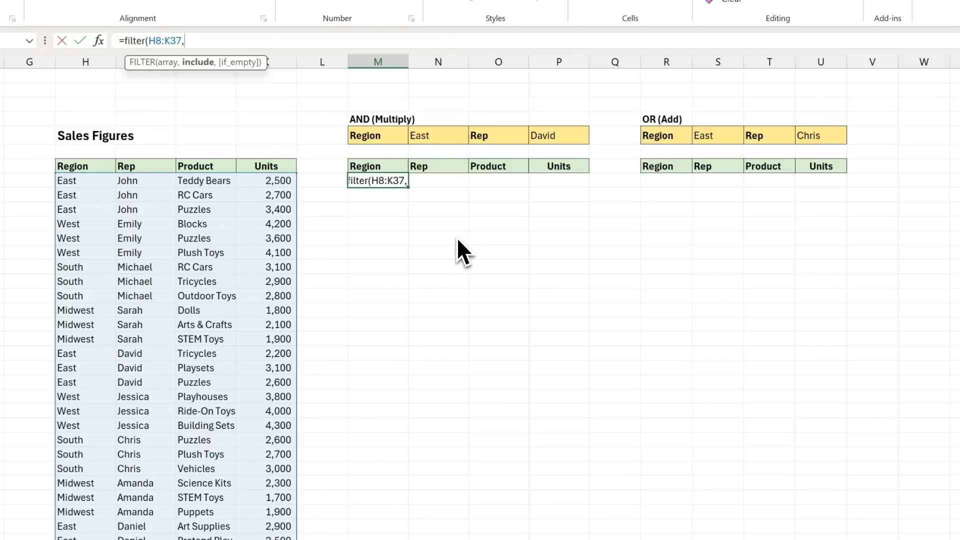
type("(")
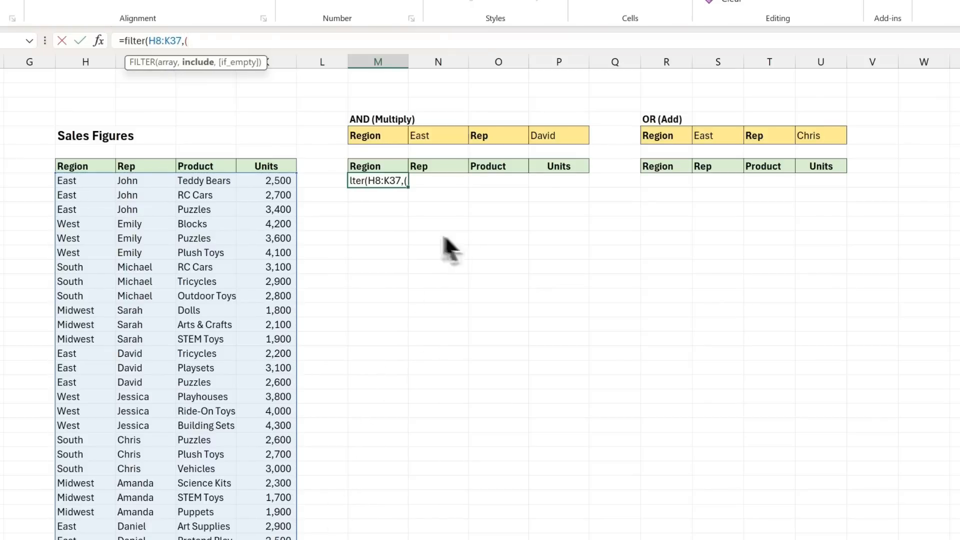
left_click_drag(102, 184, 97, 539)
type("=")
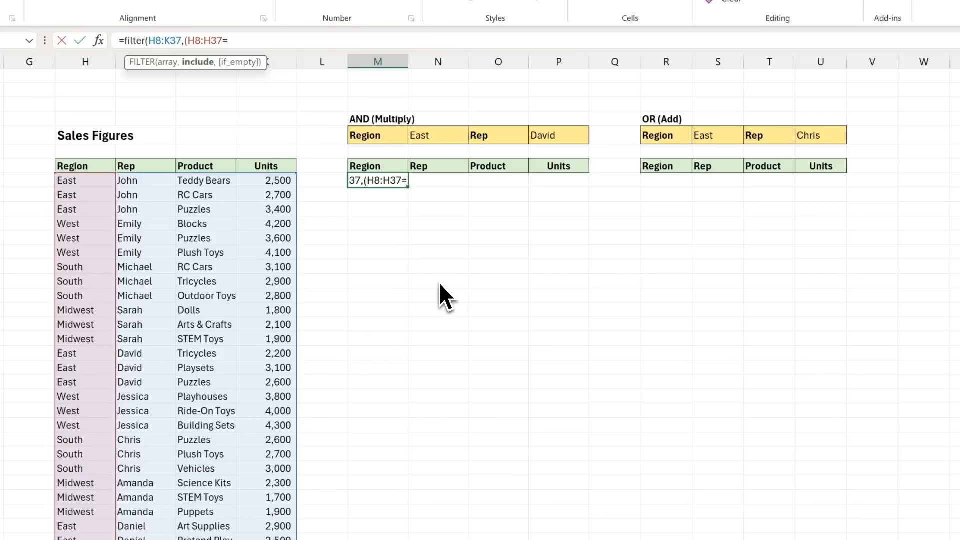
left_click(446, 139)
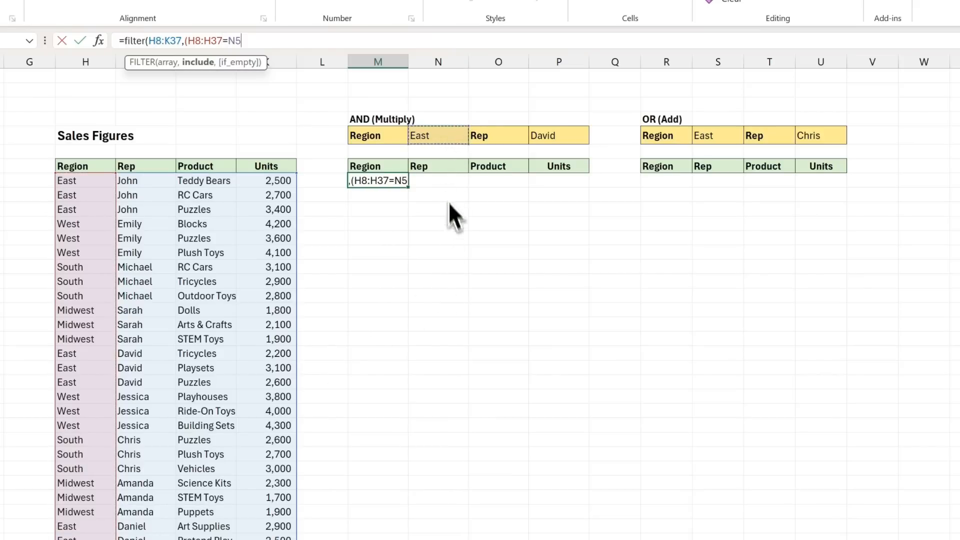
type(")")
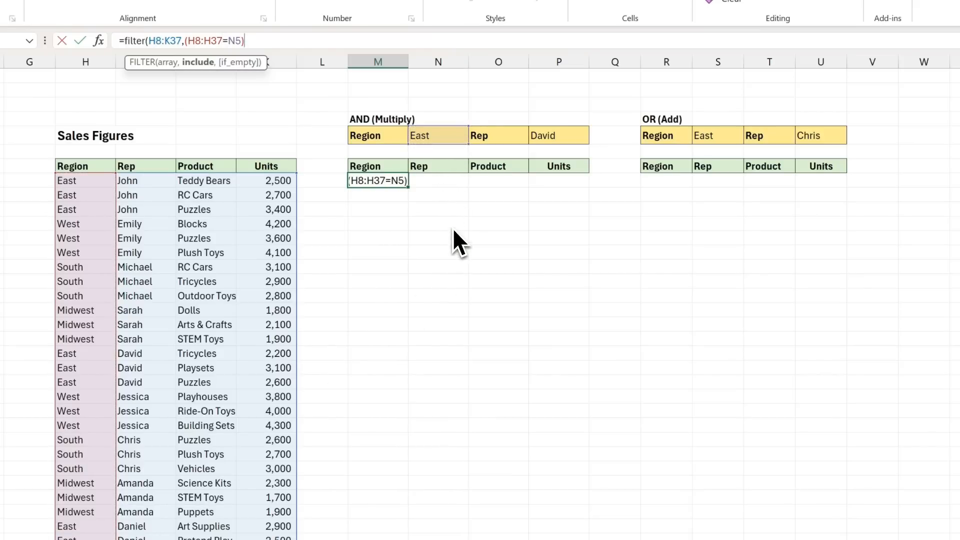
type("*(")
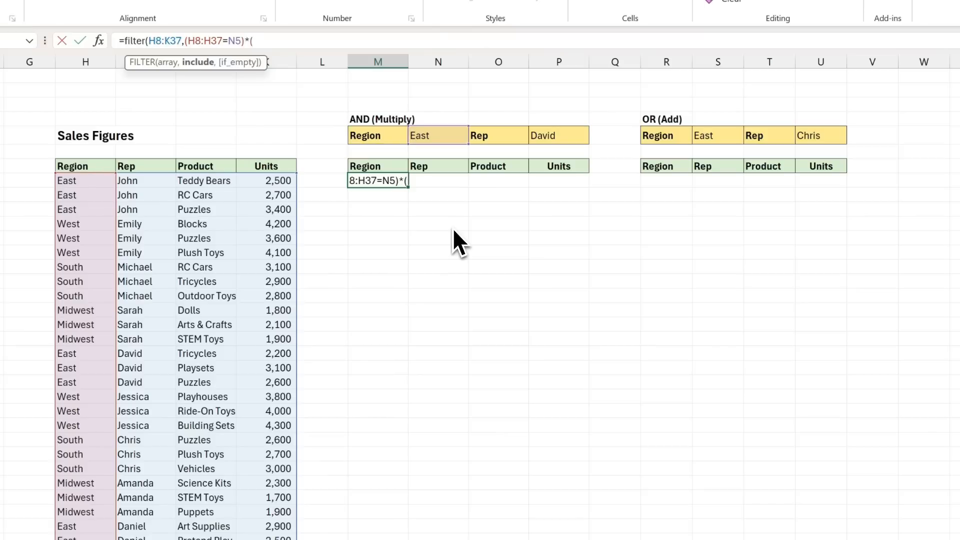
left_click_drag(142, 182, 152, 539)
type("=")
left_click(563, 141)
type("))")
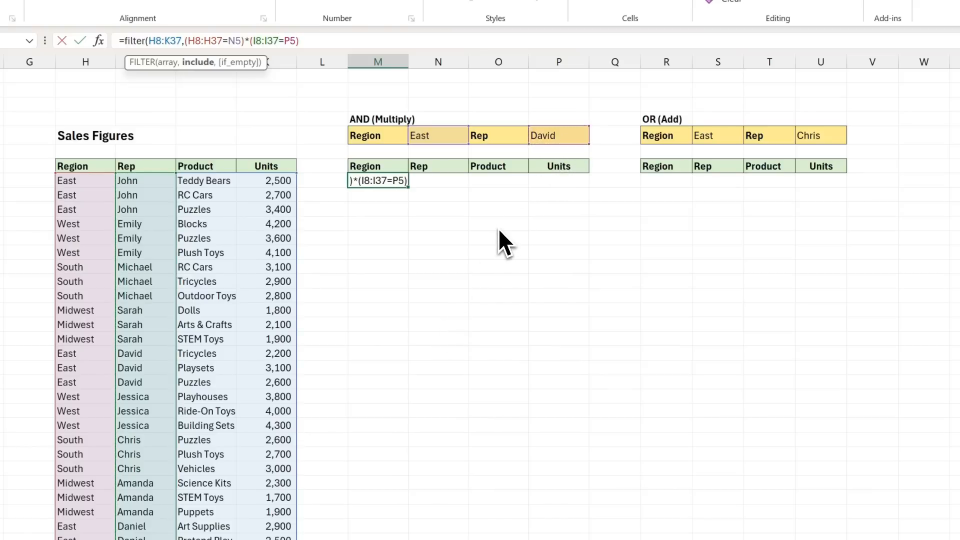
key("Return")
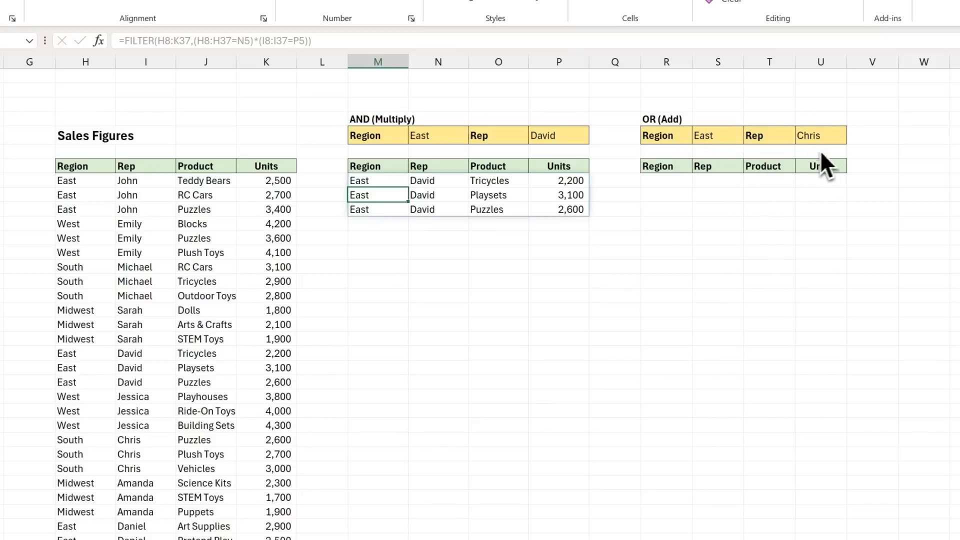
Step: Enter =FILTER(H8:K37,(H8:H37=S5)+(I8:I37=U5)) in R8 to list sales rows matching either the region or the rep
left_click(664, 186)
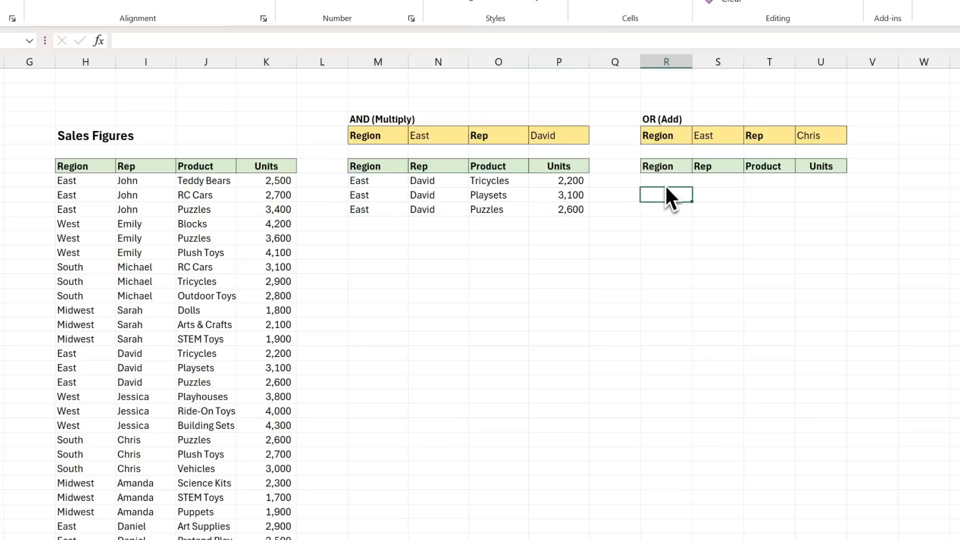
type("=fi")
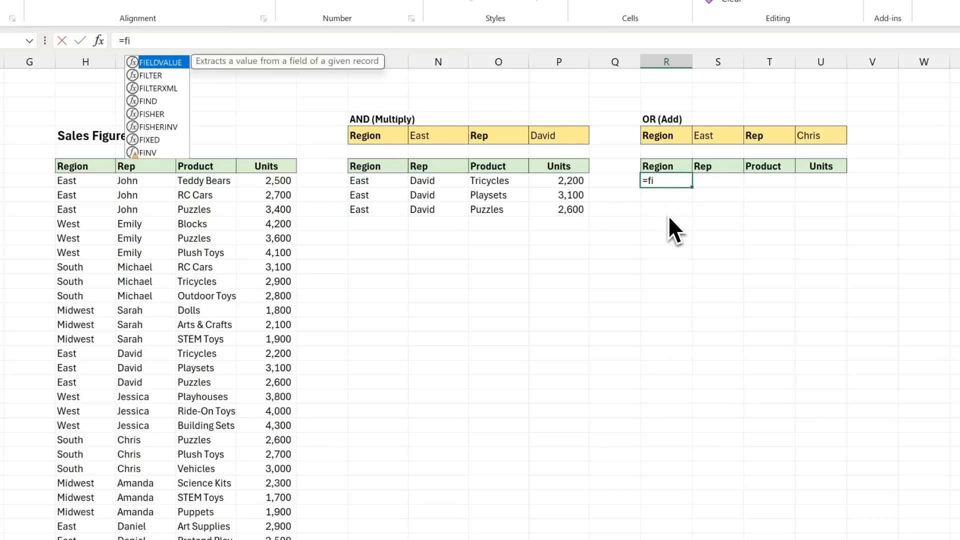
type("lter(")
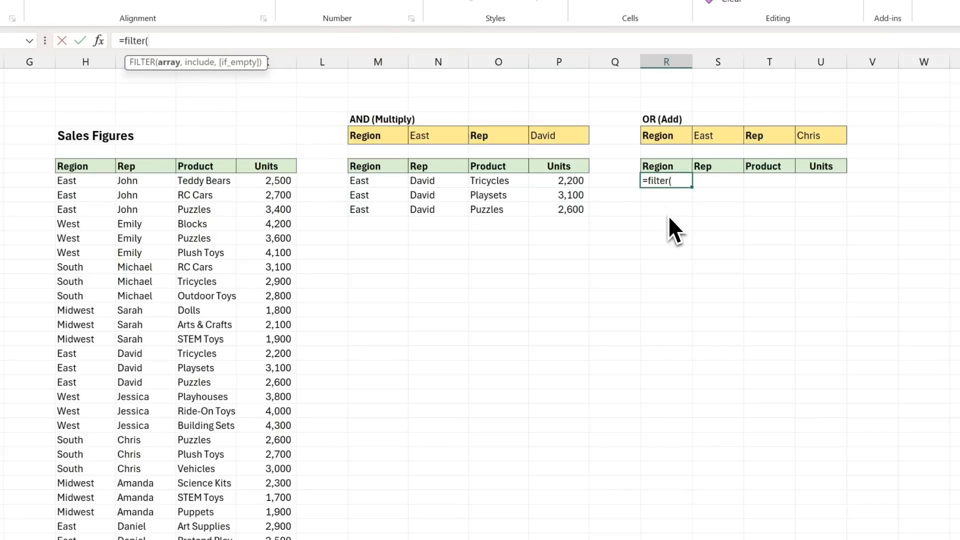
left_click_drag(106, 183, 265, 539)
type(",")
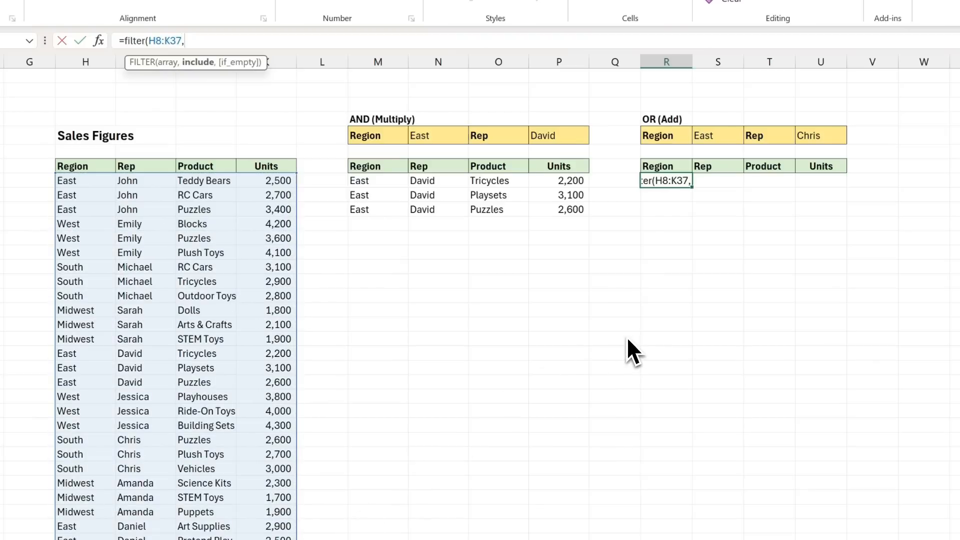
type("(")
left_click(91, 185)
left_click_drag(91, 186, 100, 539)
type("=")
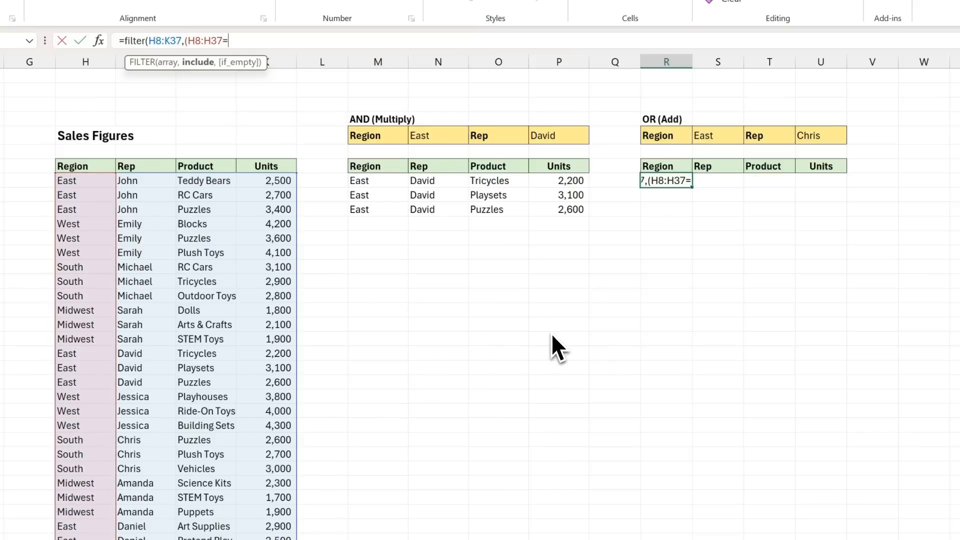
left_click(722, 143)
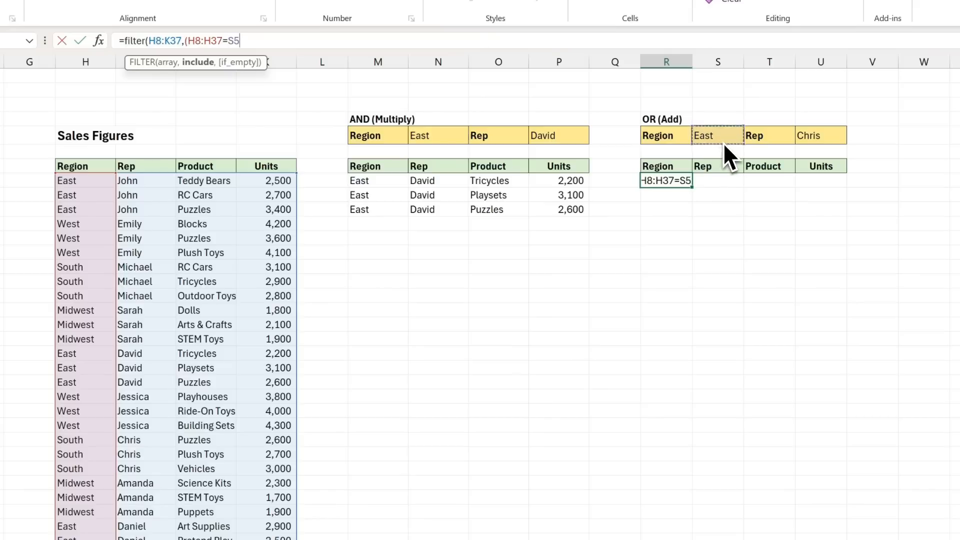
type(")")
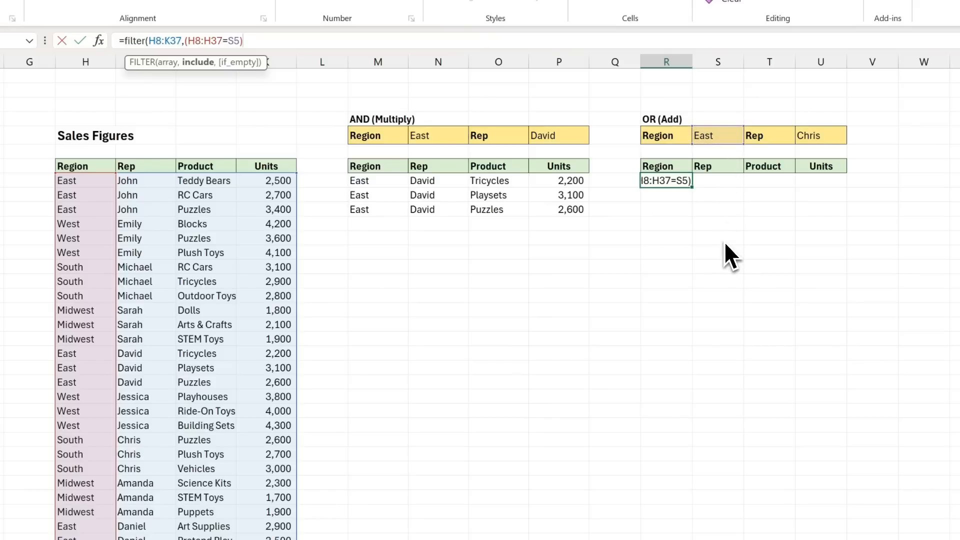
type("+(")
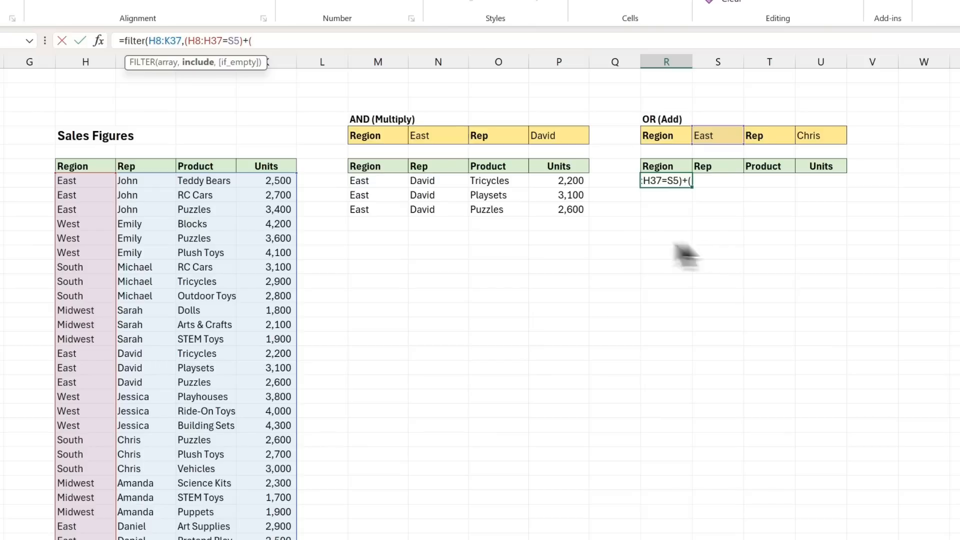
left_click_drag(149, 183, 148, 539)
type("=")
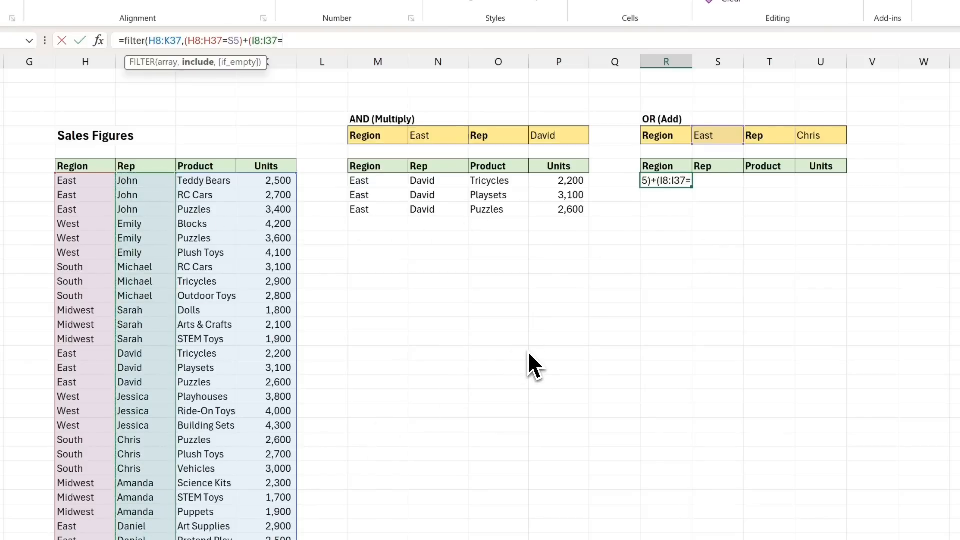
left_click(820, 137)
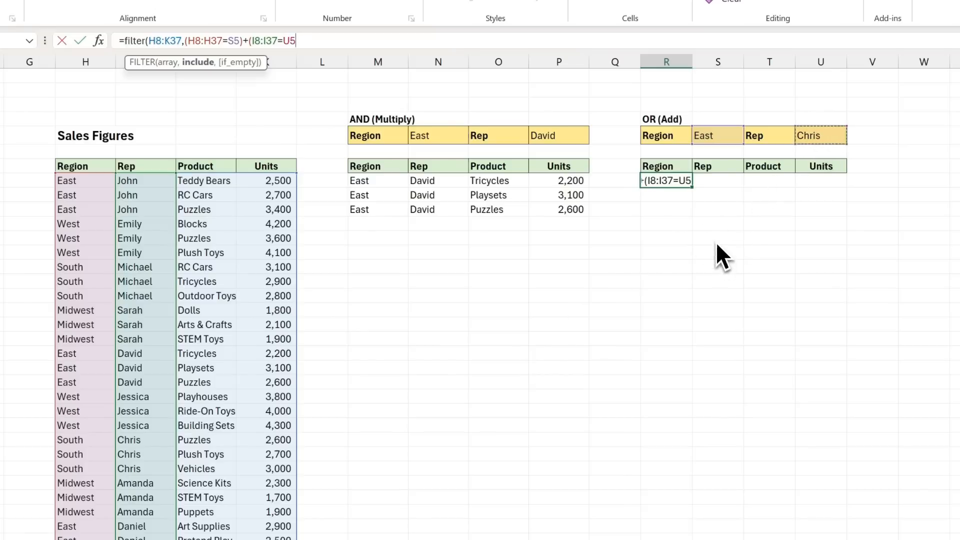
type("))")
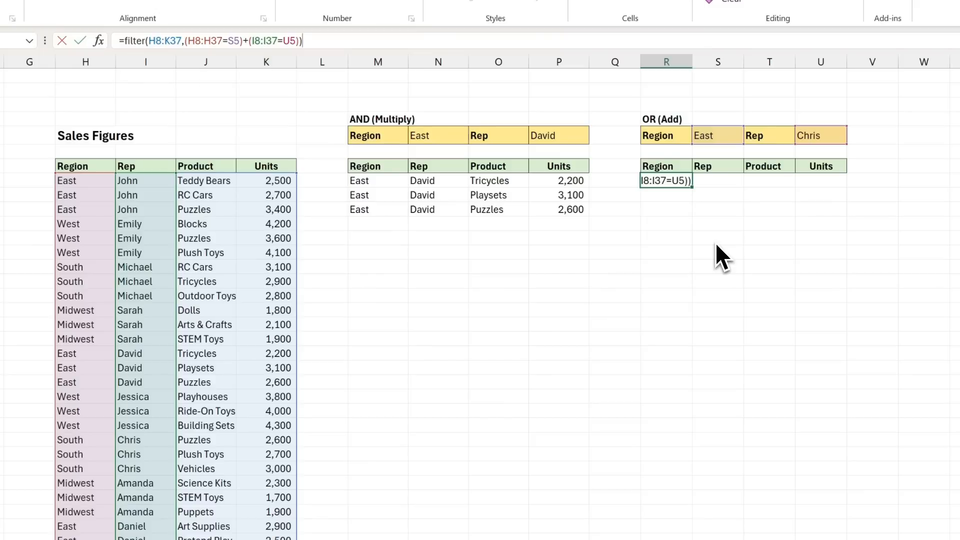
key("Return")
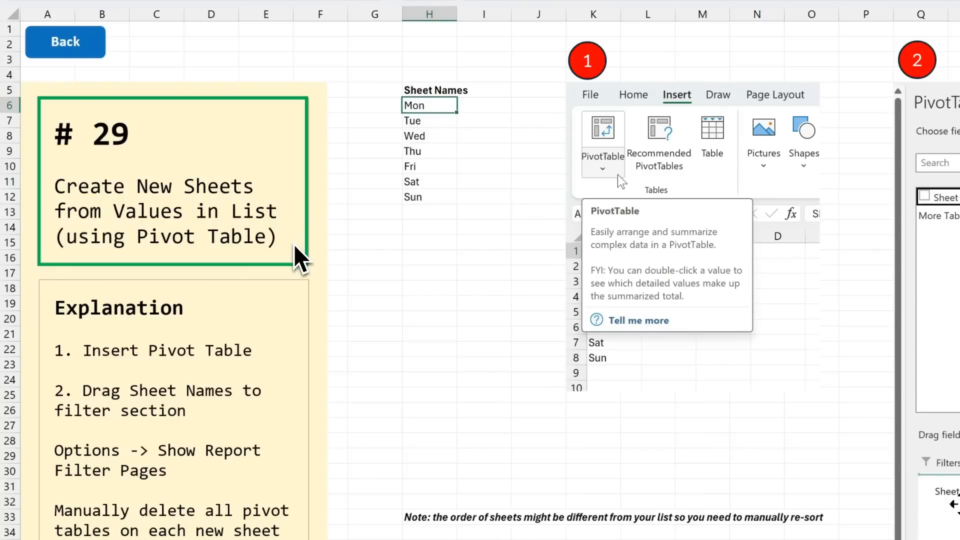
Step: Insert a PivotTable on a new worksheet from the Sheet Names list in A1:A8
left_click_drag(438, 107, 435, 199)
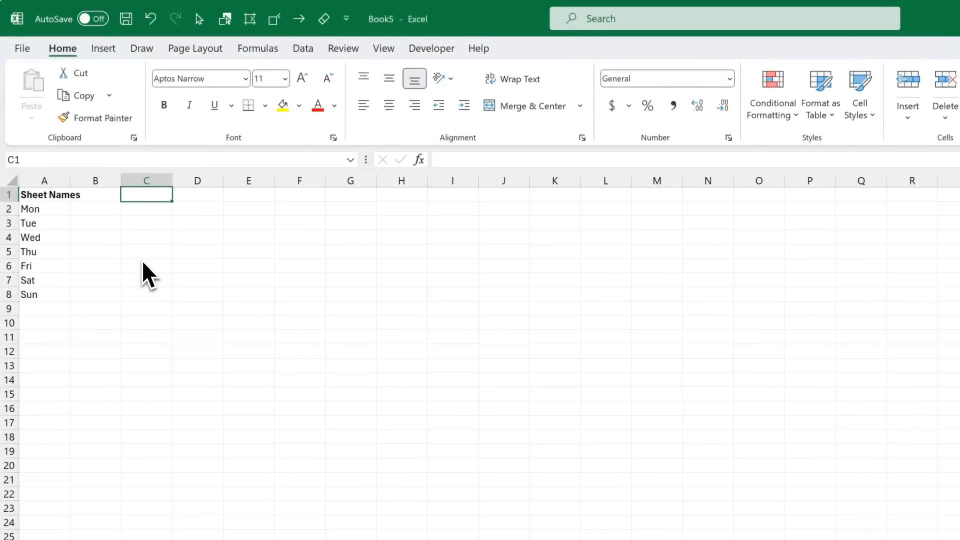
left_click_drag(49, 196, 55, 299)
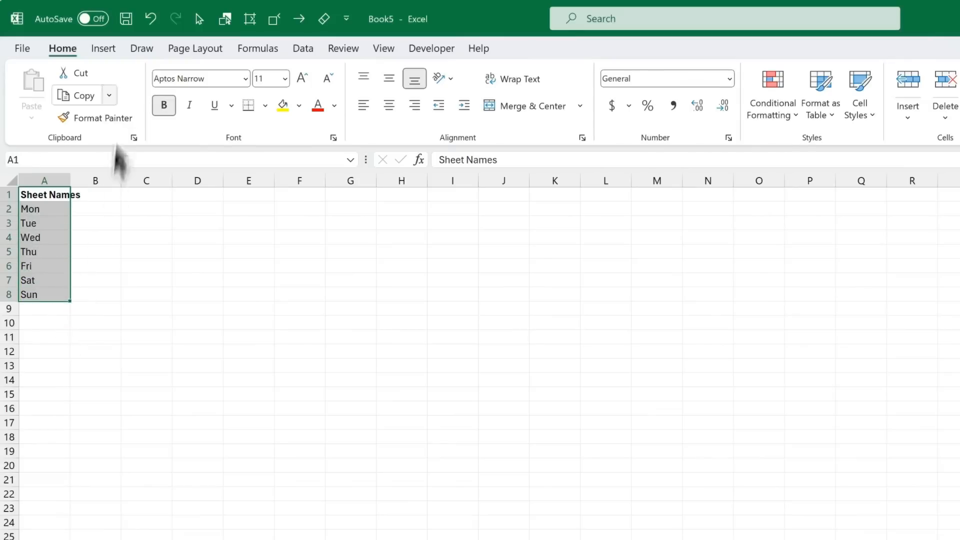
left_click(118, 50)
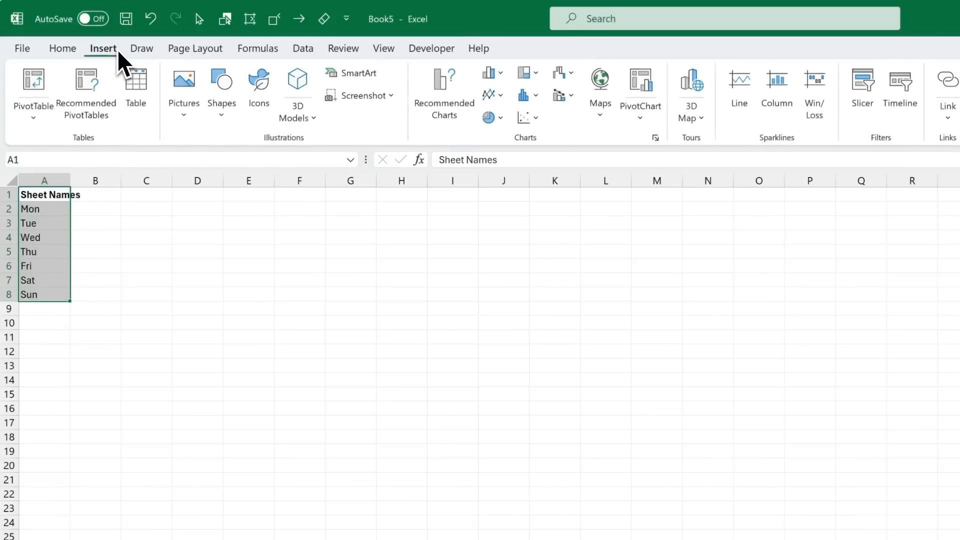
left_click(24, 93)
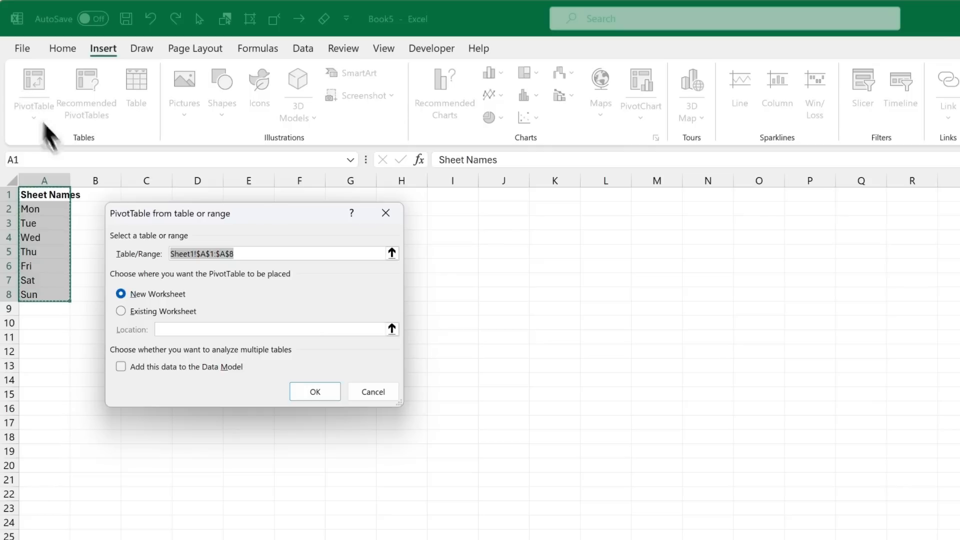
left_click(304, 388)
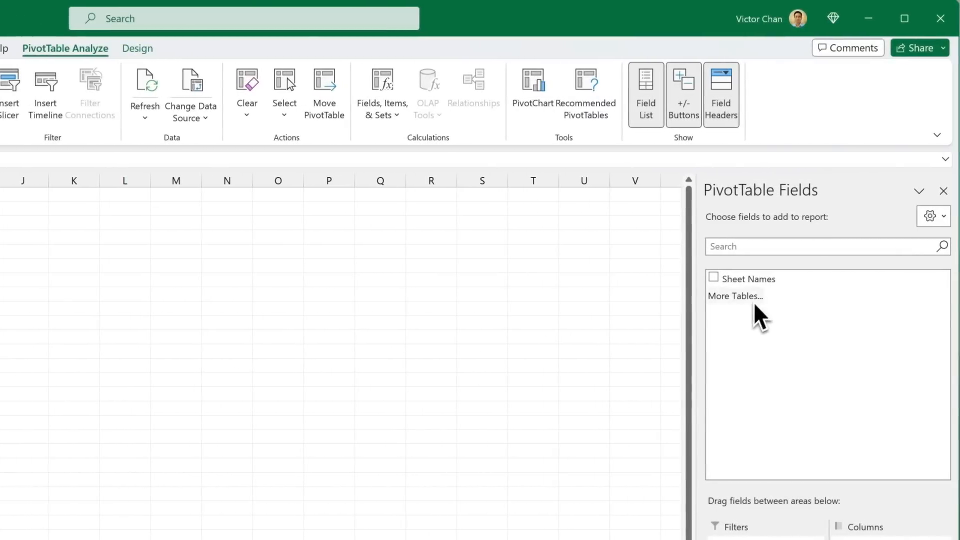
Step: Add the Sheet Names field to the PivotTable's Filters area and generate report filter pages for Sheet Names
left_click(775, 279)
left_click_drag(744, 296, 750, 321)
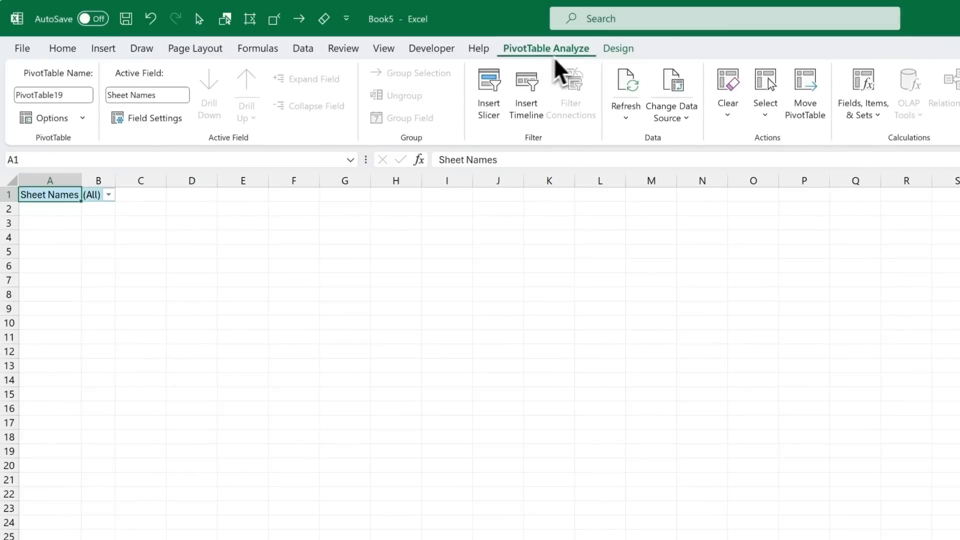
left_click(82, 119)
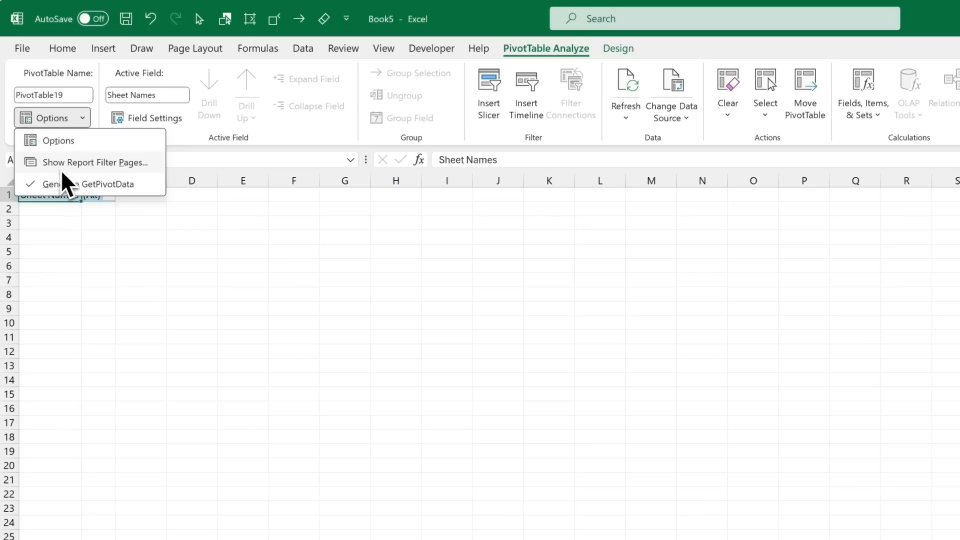
left_click(113, 171)
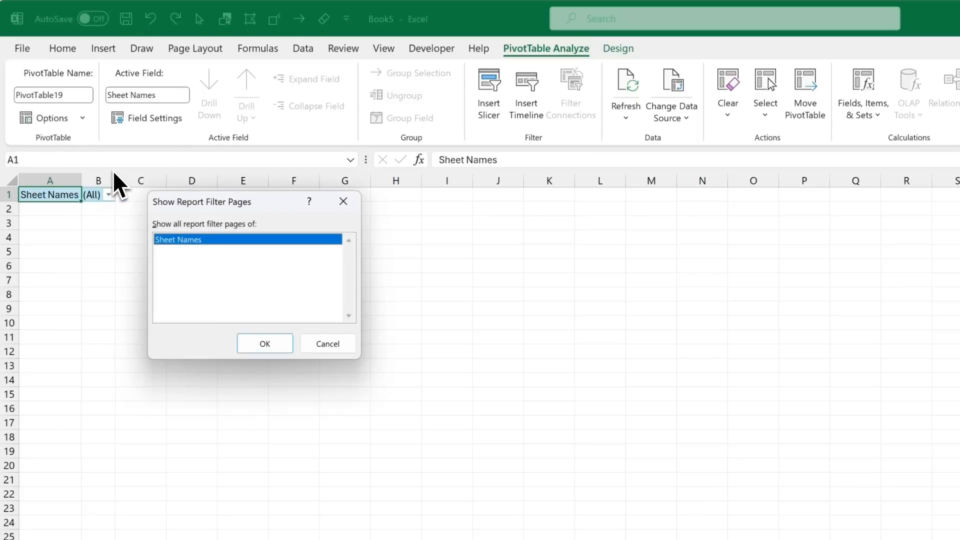
left_click(273, 343)
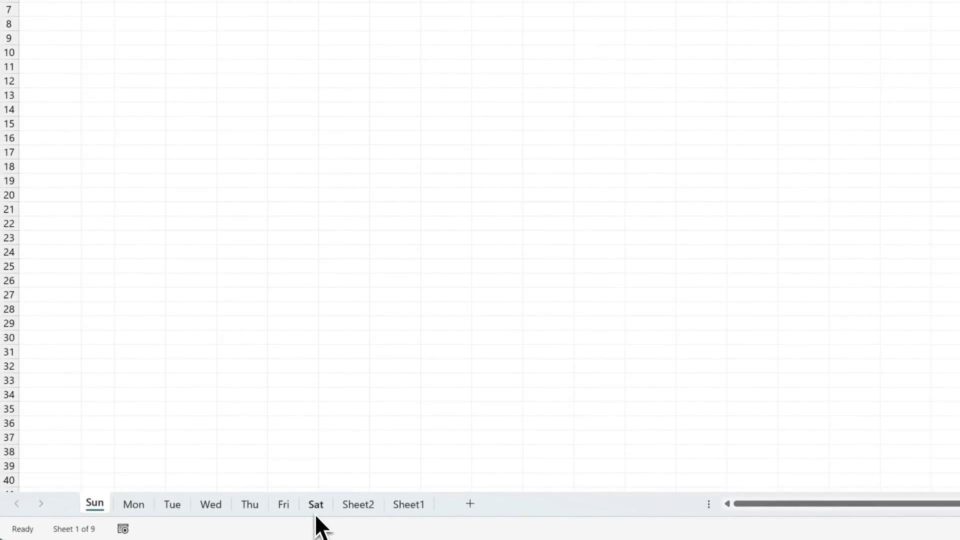
Step: Group the sheets Sun through Sat and delete the contents of columns A and B on all of them
key("shift")
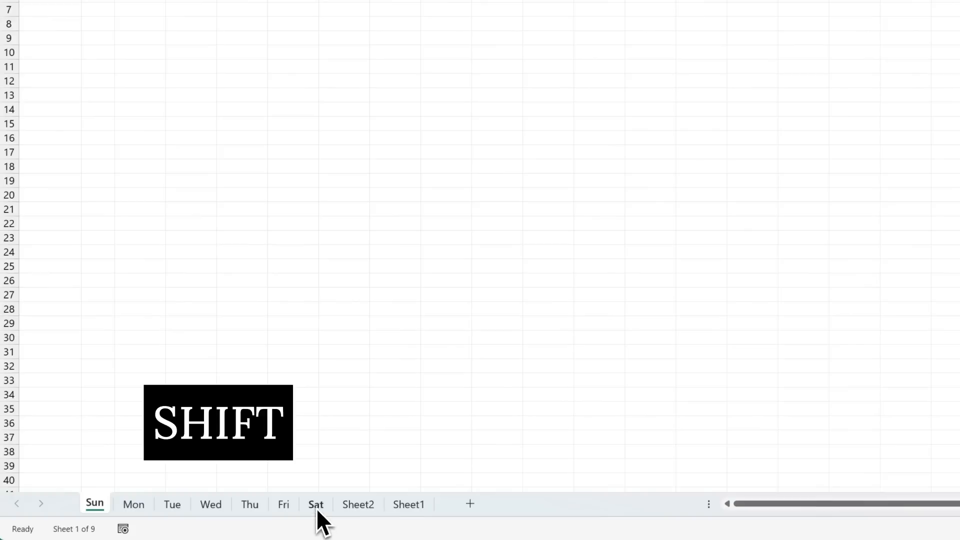
left_click(316, 507, "shift")
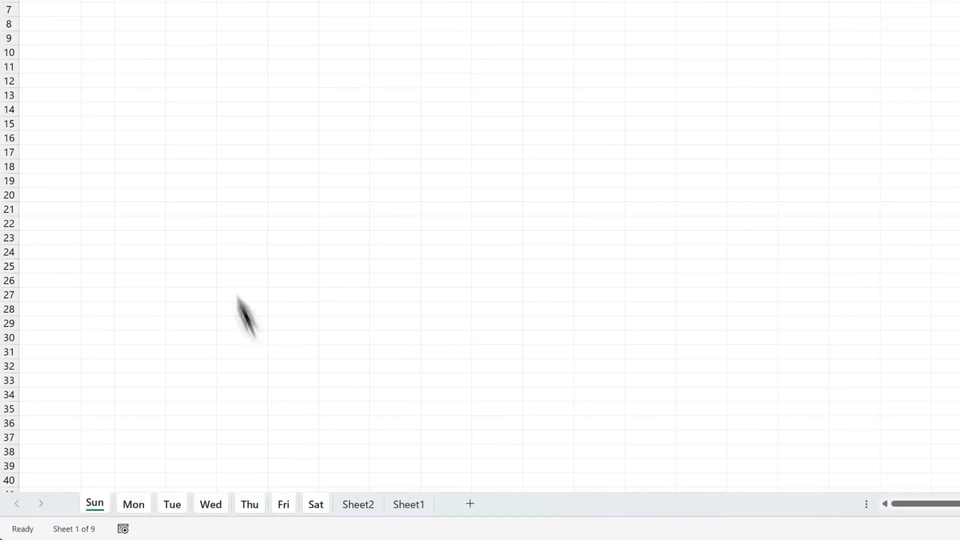
left_click_drag(58, 177, 88, 184)
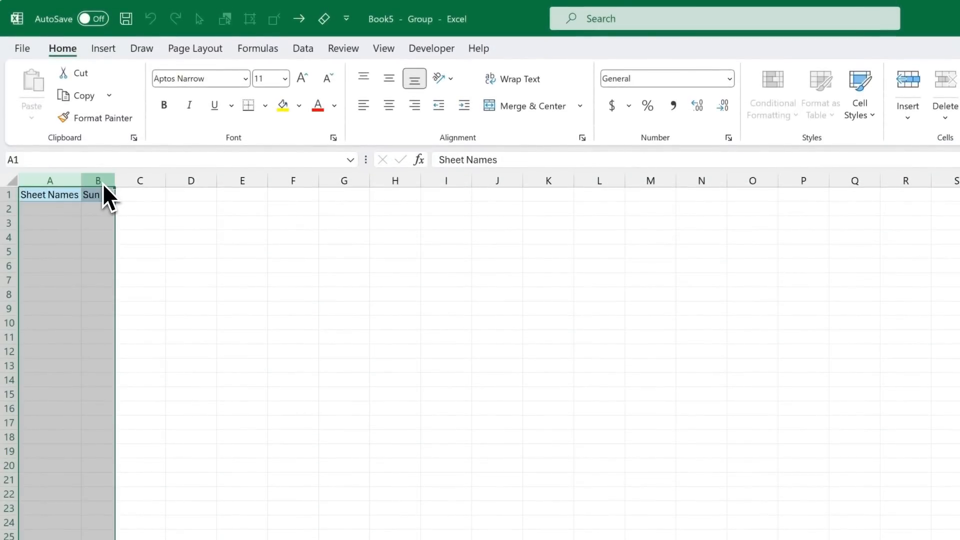
key("Delete")
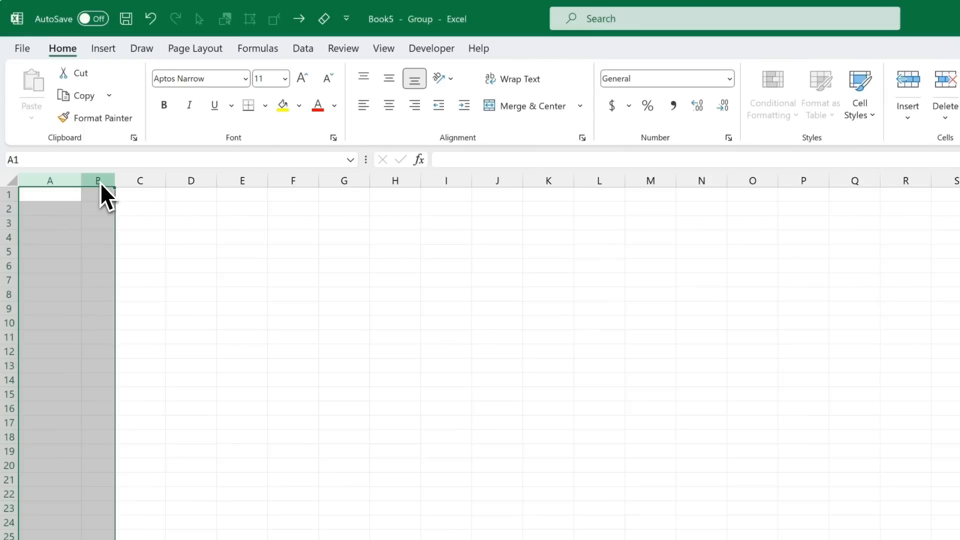
Step: Delete columns A and B entirely on the grouped Sun to Sat sheets to reset the column widths
right_click(100, 182)
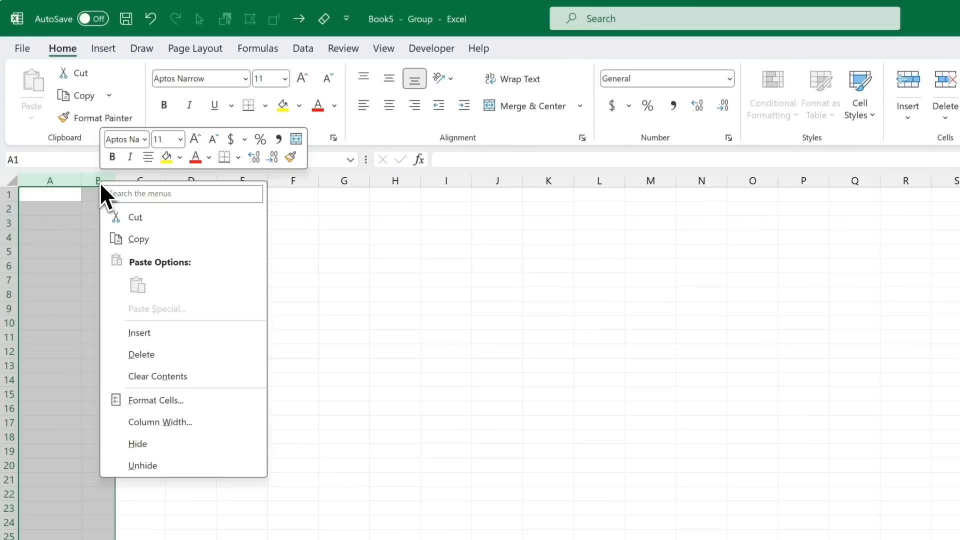
left_click(171, 352)
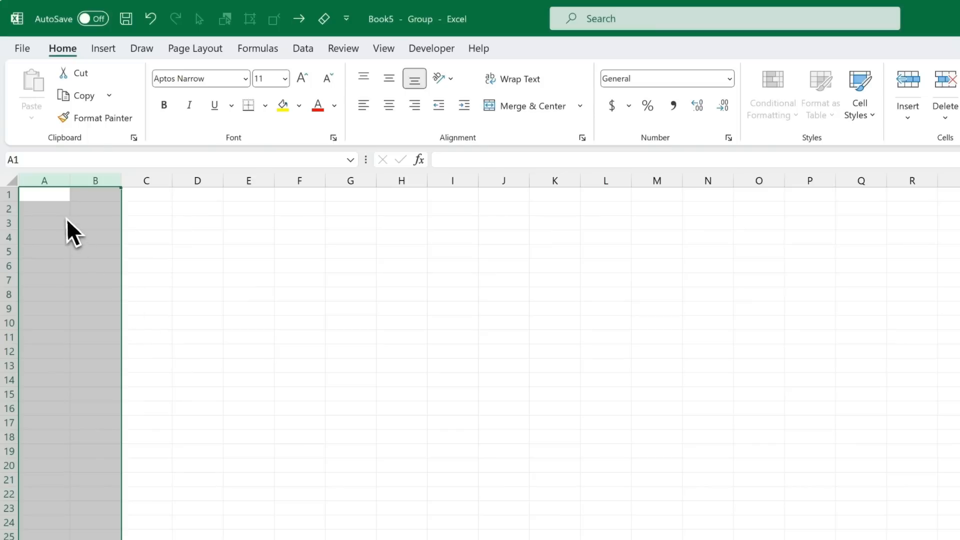
left_click(55, 201)
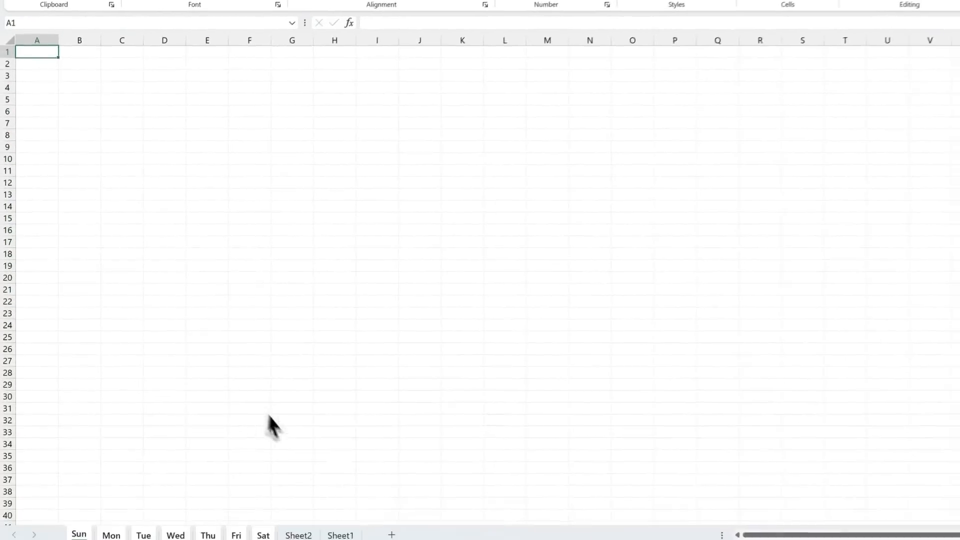
Step: Ungroup the day sheets and check the Sun, Mon, Tue and Wed sheets one by one
left_click(300, 510)
left_click(80, 513)
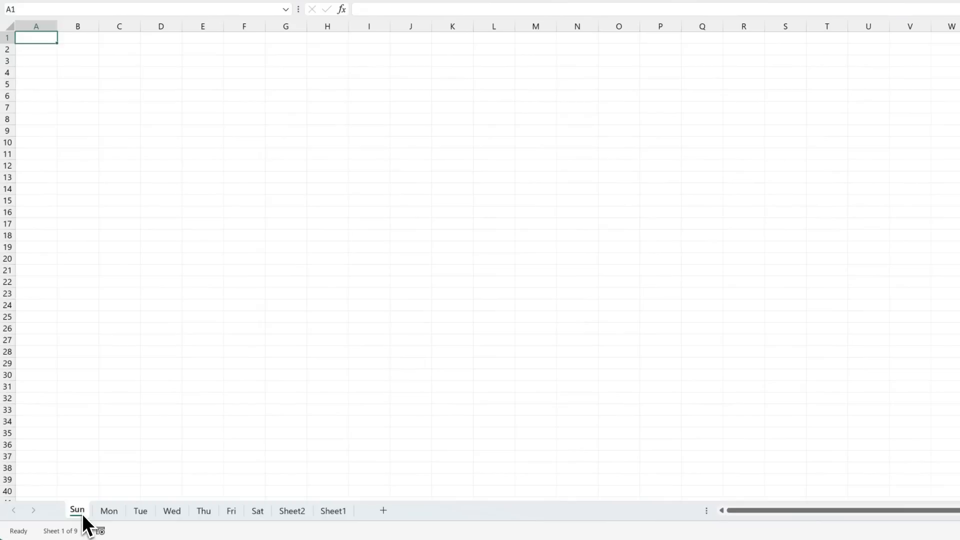
left_click(106, 512)
left_click(139, 512)
left_click(173, 512)
Step: Delete the Sheet2 worksheet that holds the PivotTable
right_click(288, 512)
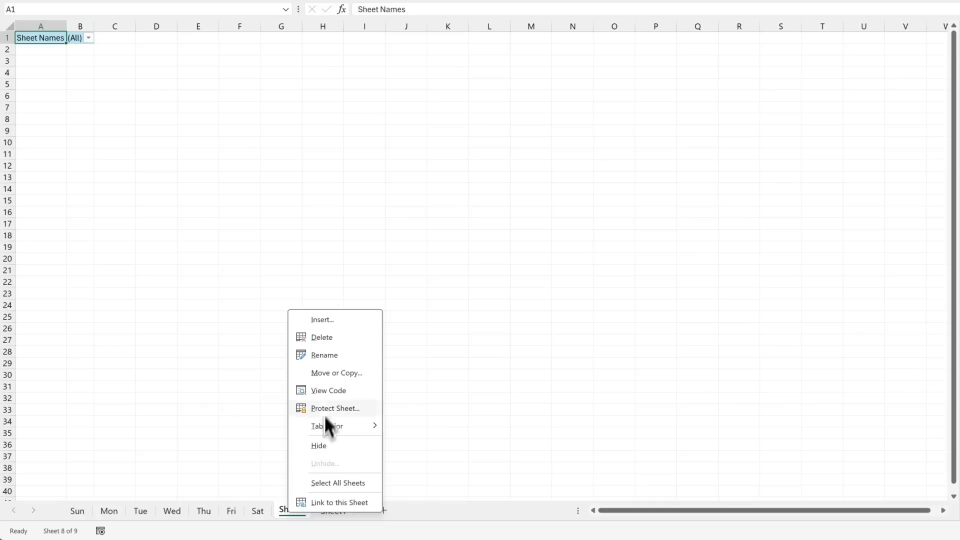
left_click(332, 338)
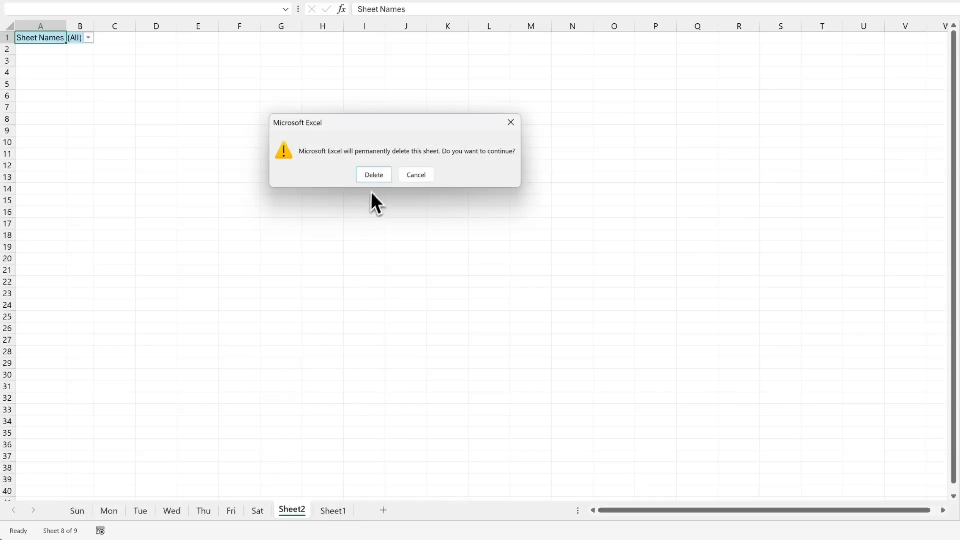
left_click(374, 176)
left_click(80, 513)
left_click_drag(82, 514, 275, 509)
left_click(285, 510)
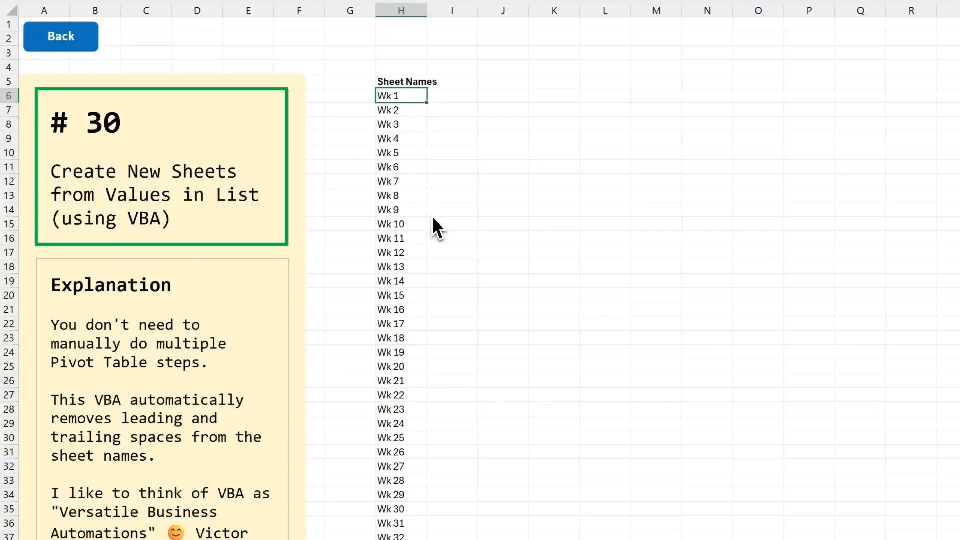
Step: Review the week sheet names in column H and the Add_Sheets_From_Selection macro in the YT_Sheets module of PERSONAL.XLSB
scroll(432, 215, "down", 5)
scroll(432, 216, "down", 4)
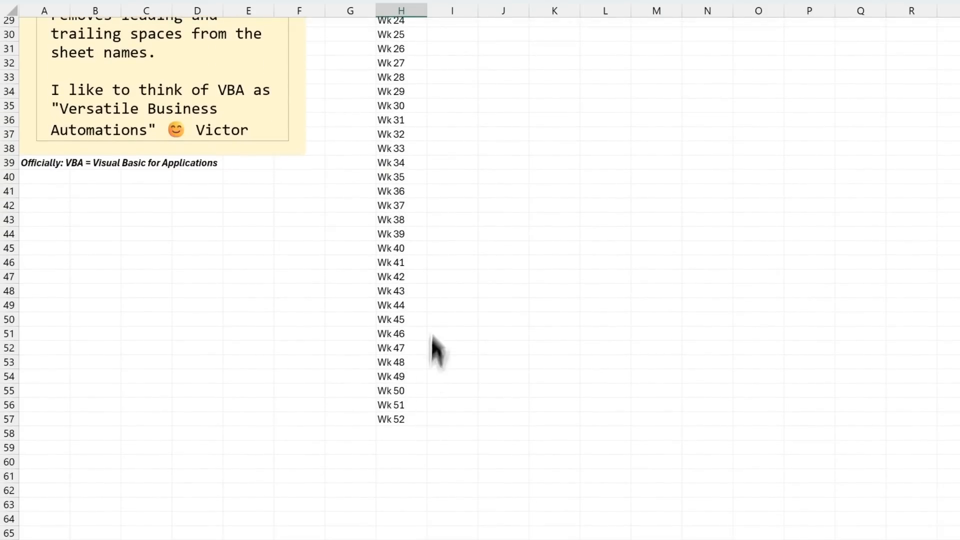
scroll(443, 263, "up", 9)
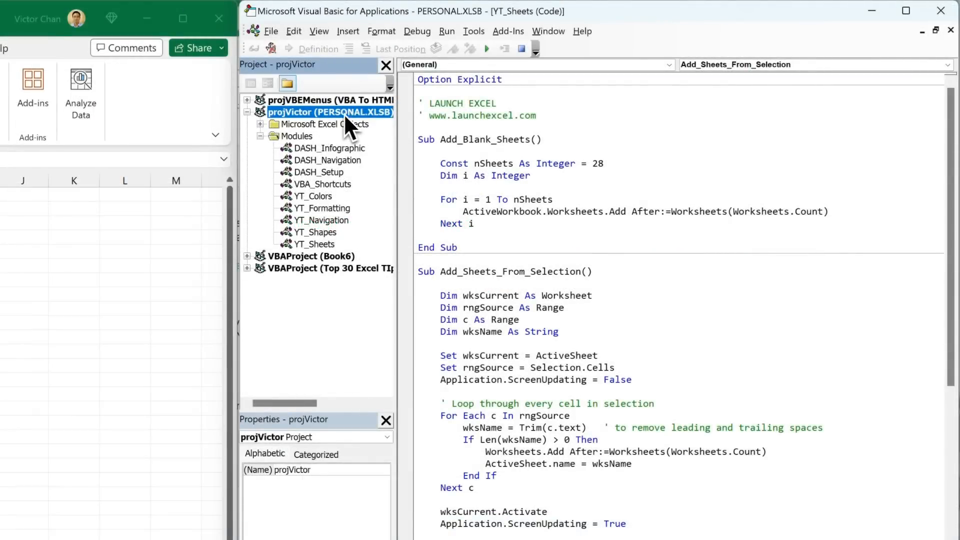
left_click_drag(420, 275, 445, 537)
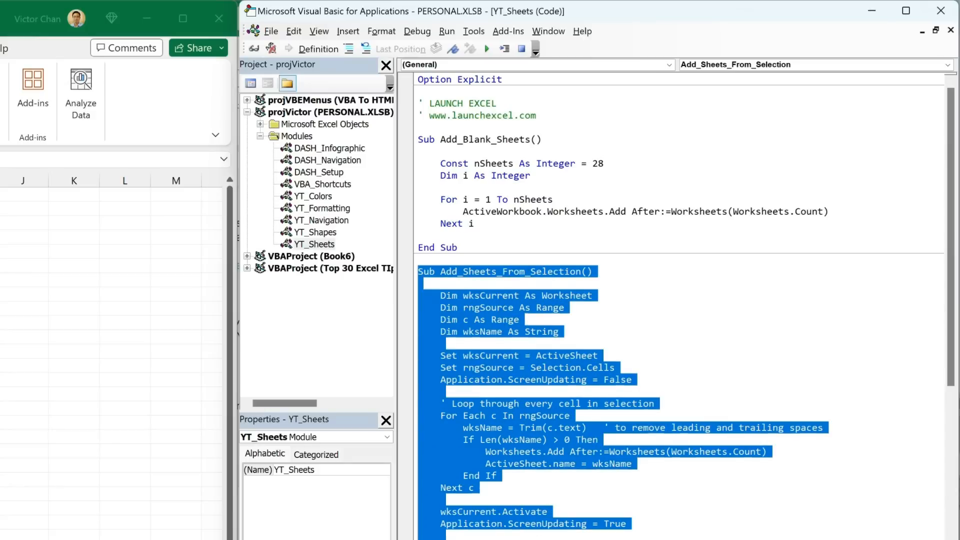
left_click(515, 537)
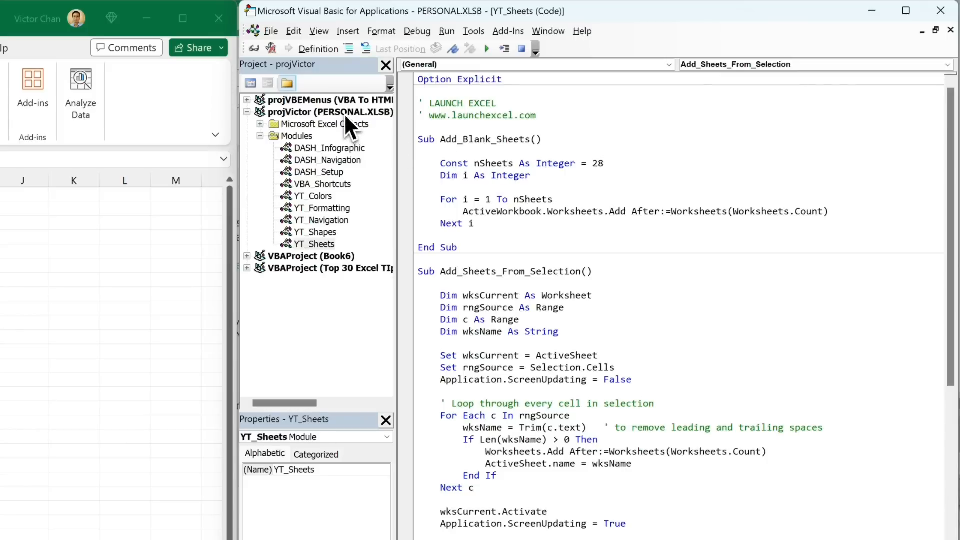
left_click(330, 112)
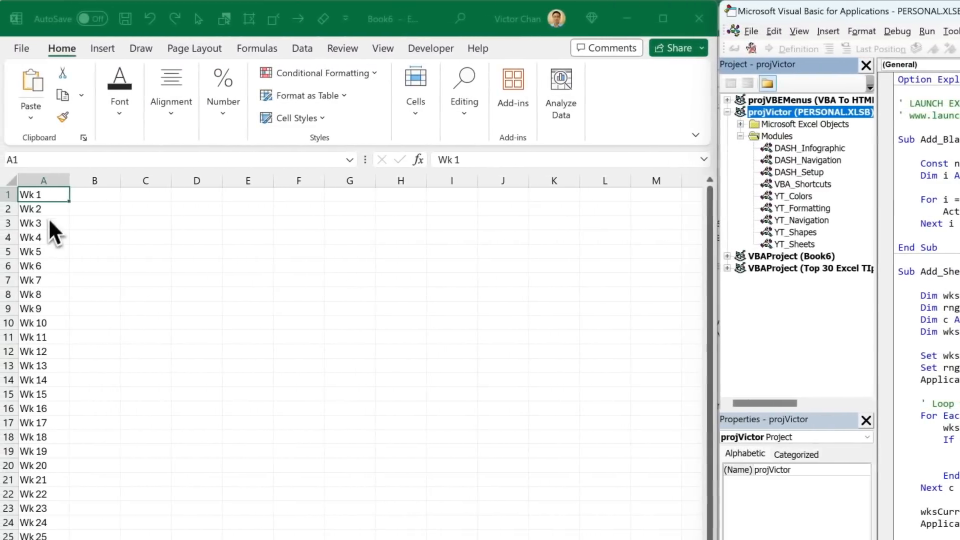
Step: Select the week names in A1:A52 and run the Add_Sheets_From_Selection macro from the Visual Basic editor to create a sheet for each name
left_click(50, 196)
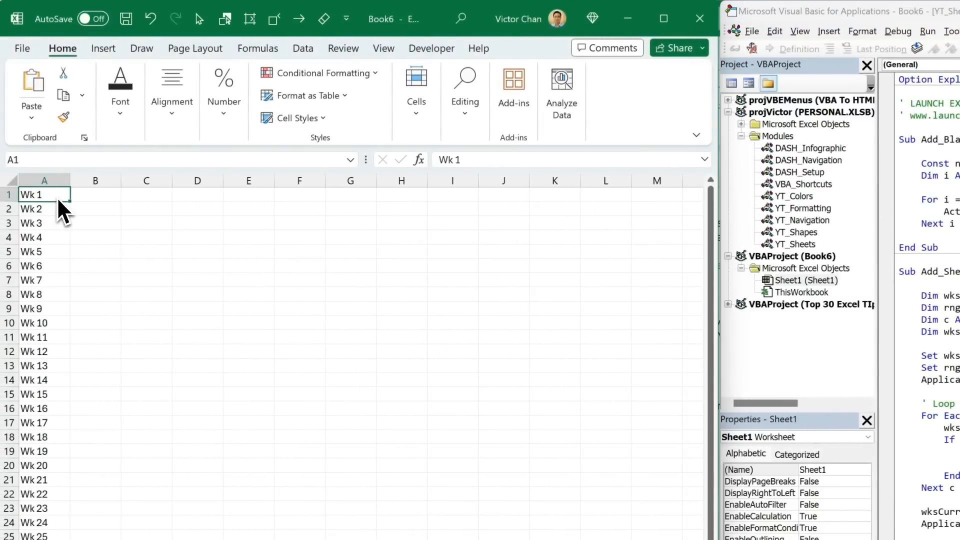
scroll(71, 399, "down", 7)
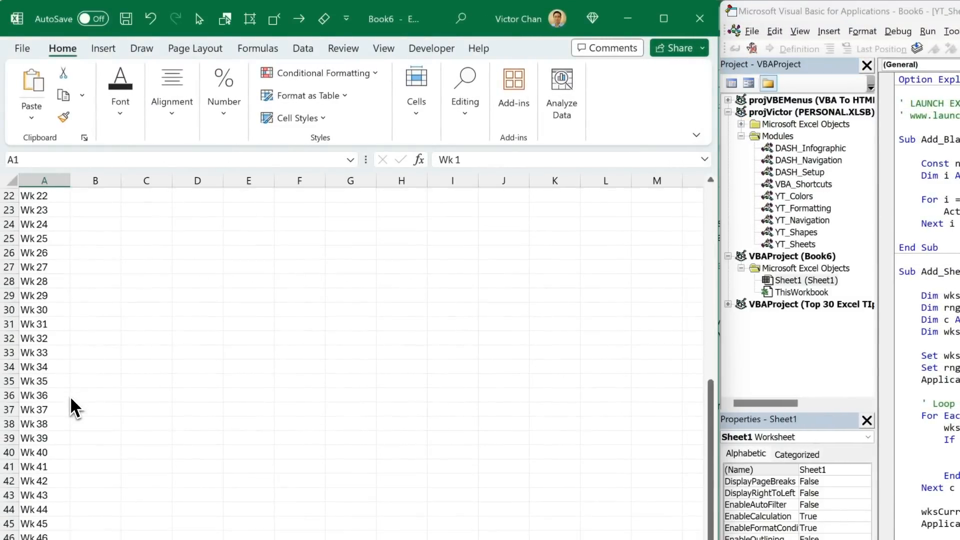
scroll(75, 407, "down", 3)
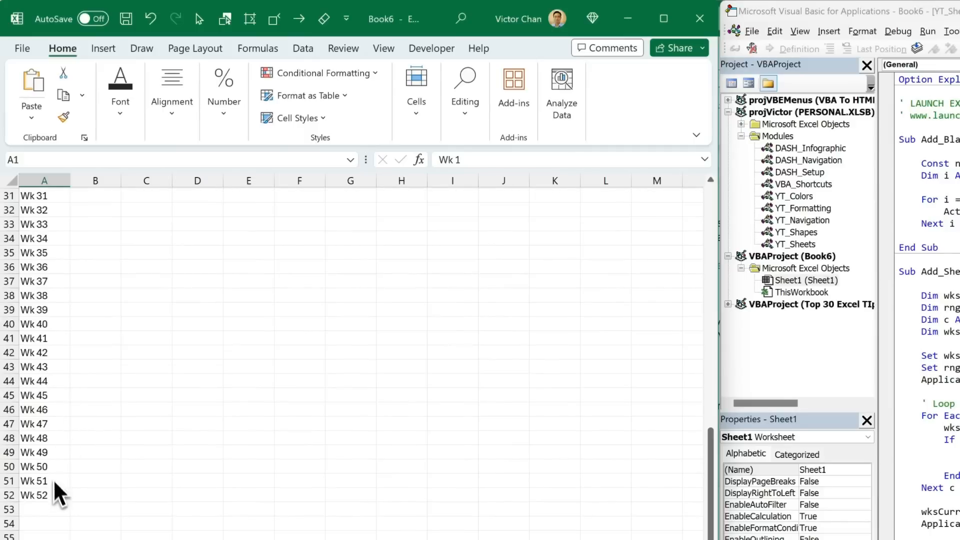
scroll(115, 370, "up", 10)
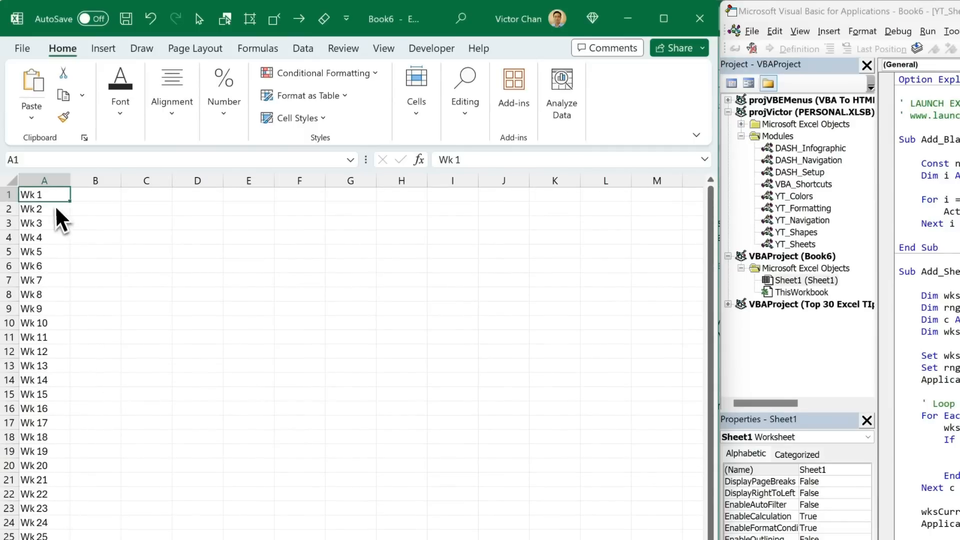
key("ctrl+a")
scroll(51, 199, "down", 4)
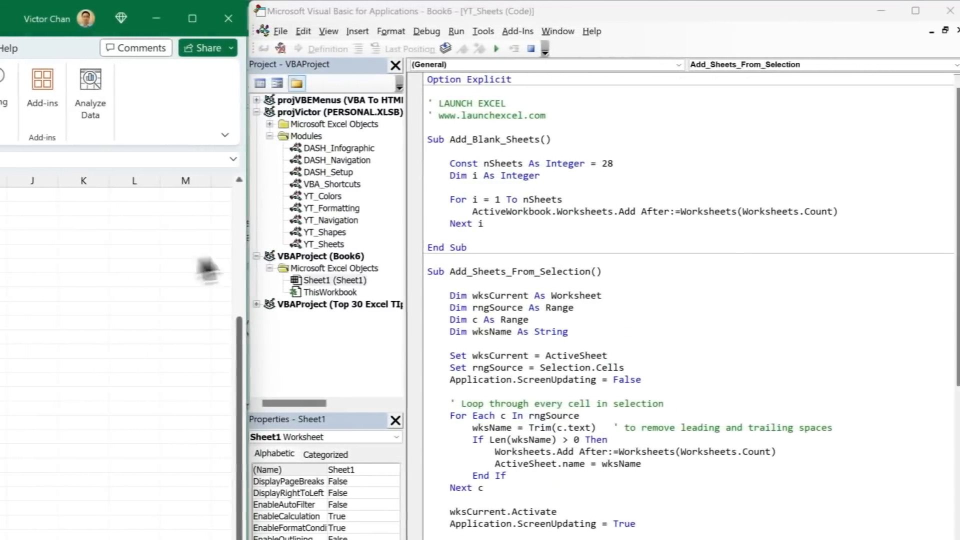
left_click(617, 341)
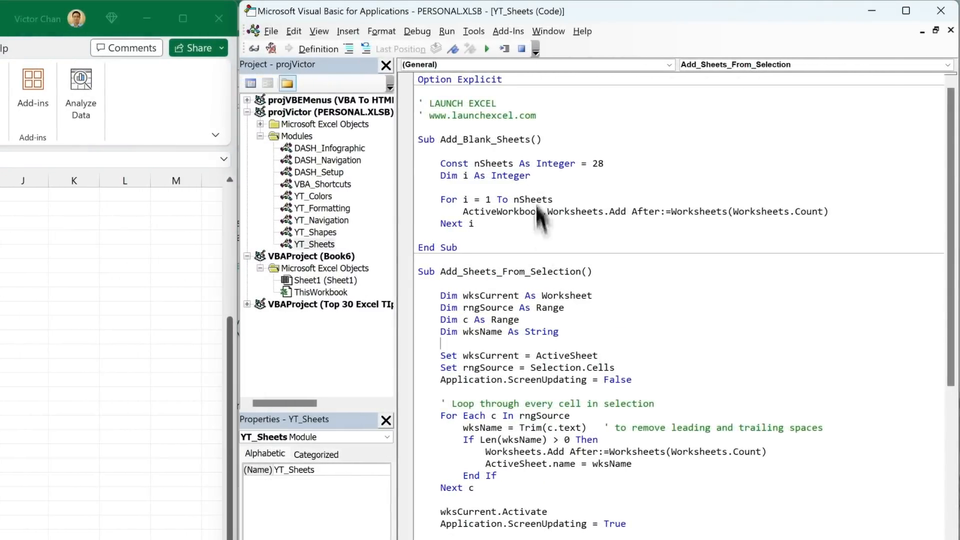
left_click(487, 50)
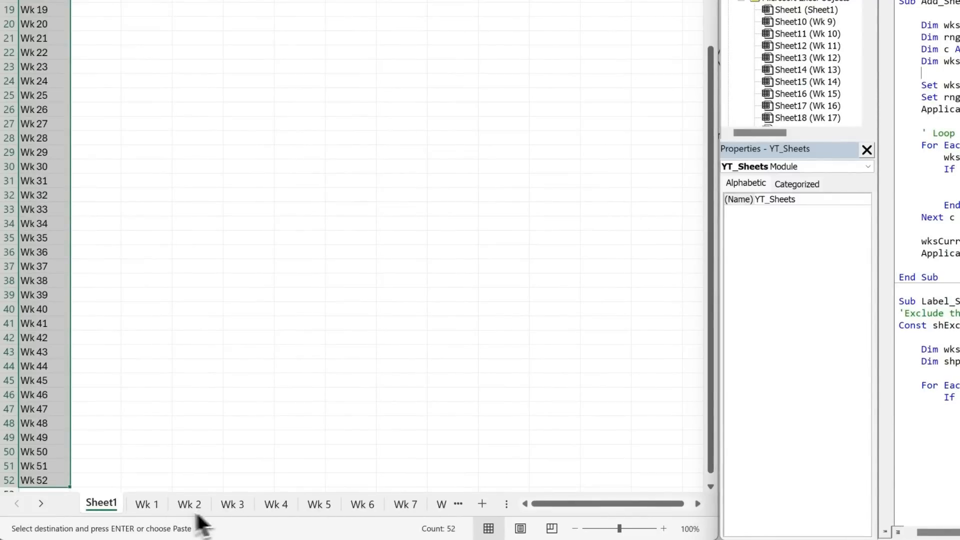
Step: Open the workbook's full list of sheets and examine it from the first to the last week sheet
right_click(43, 503)
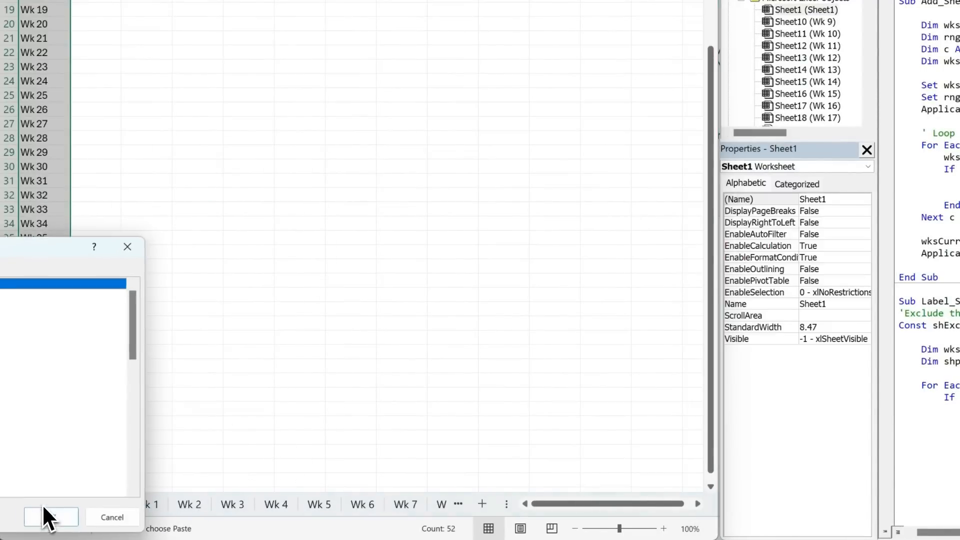
left_click_drag(52, 251, 236, 175)
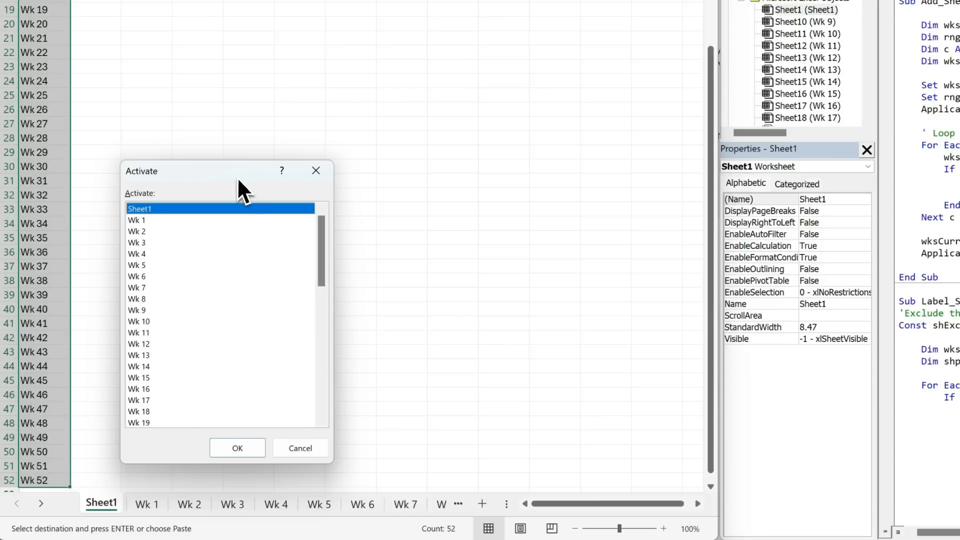
left_click_drag(321, 235, 315, 380)
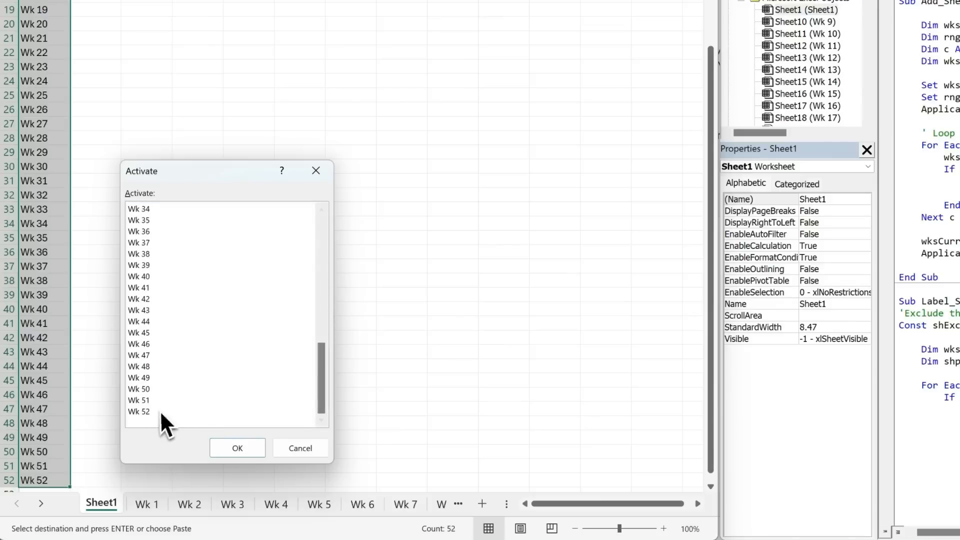
left_click_drag(323, 385, 319, 246)
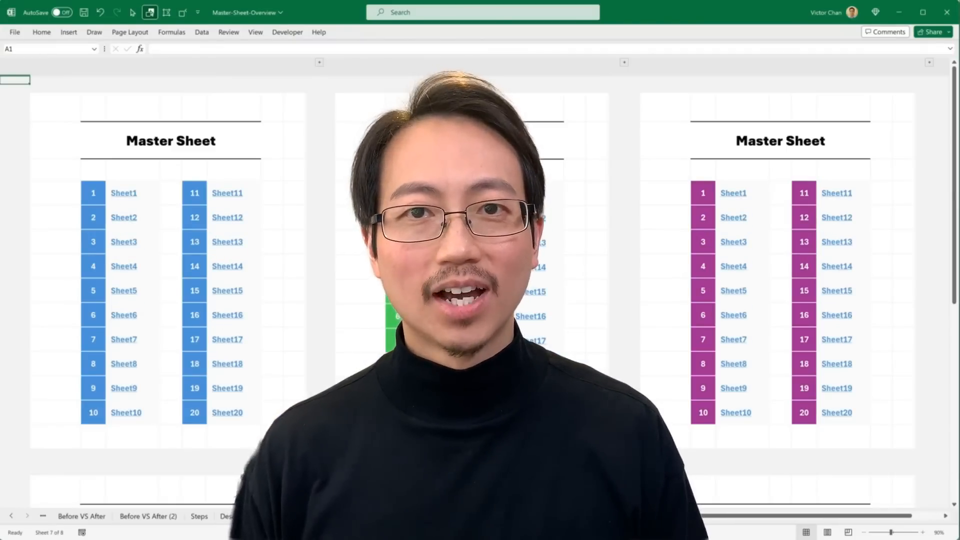
scroll(478, 295, "down", 5)
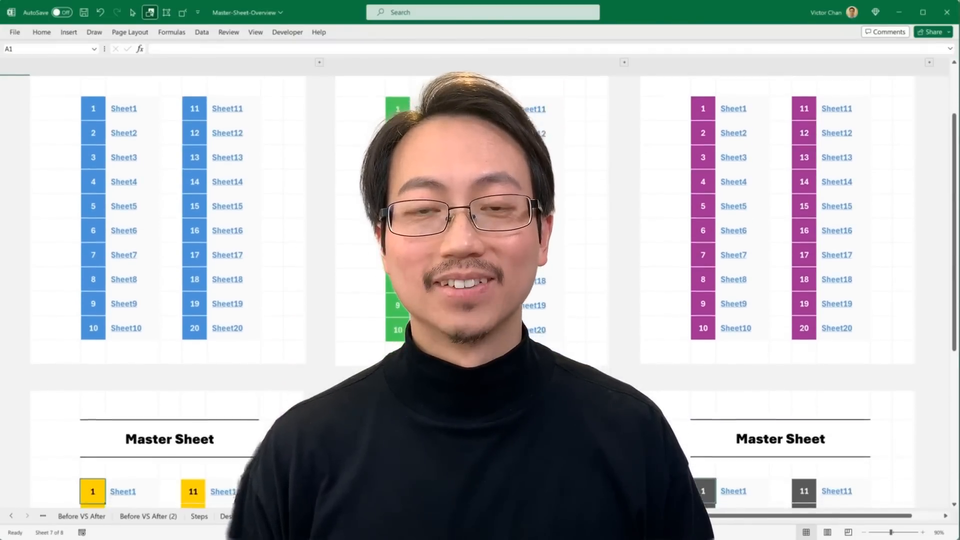
scroll(478, 294, "down", 4)
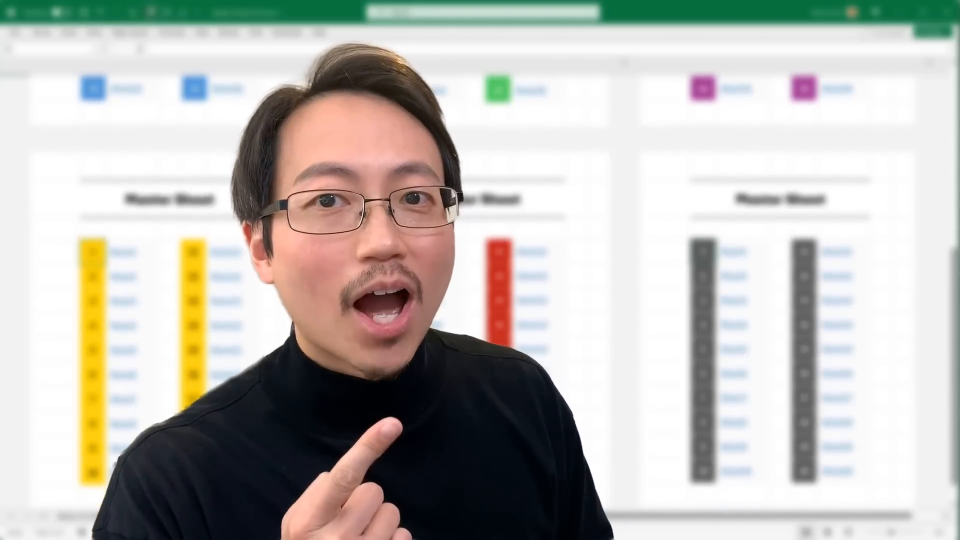
scroll(479, 295, "down", 1)
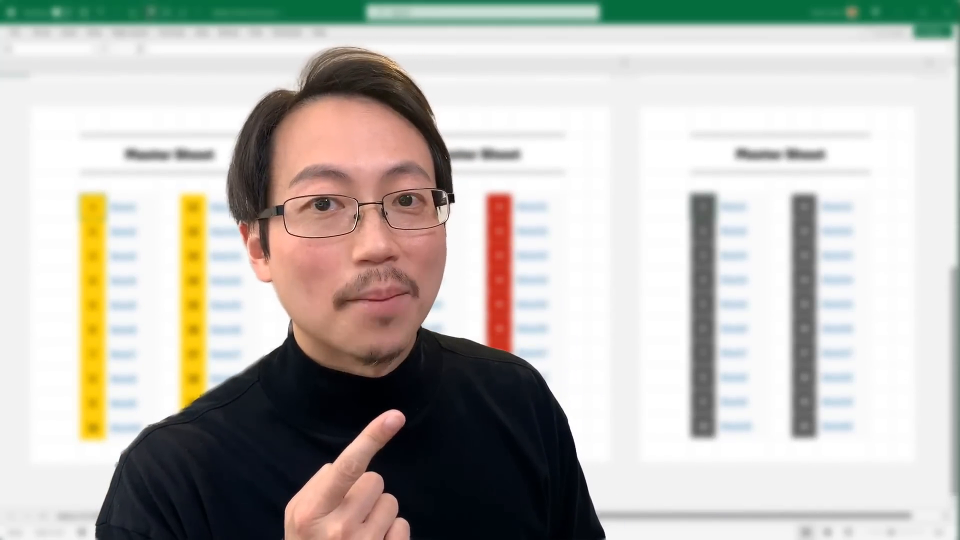